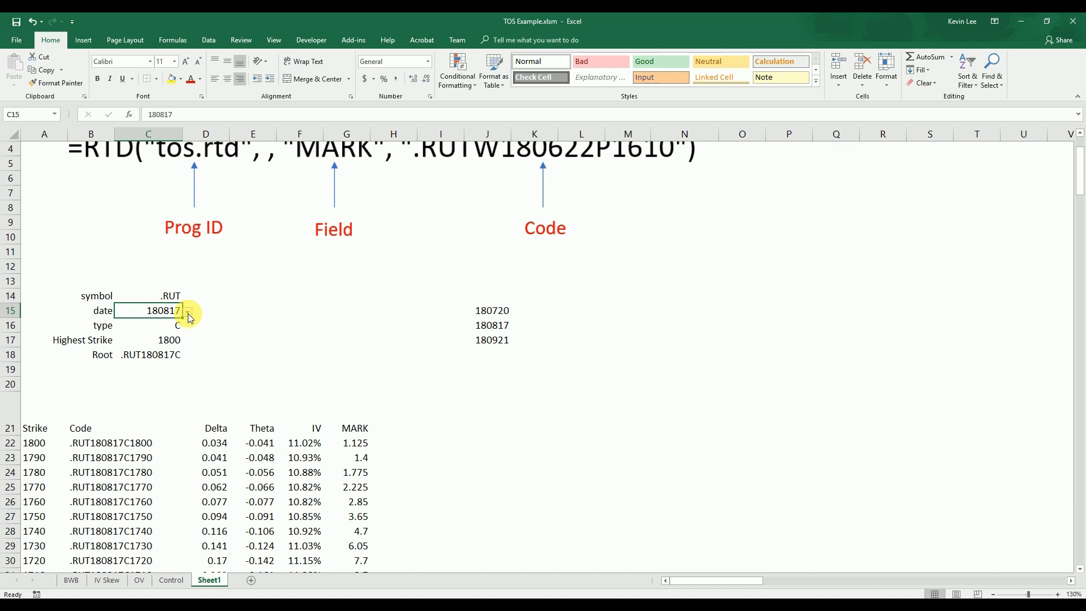
# Check the date choices offered for cell C15 without picking a different one.
pyautogui.click(188, 312)
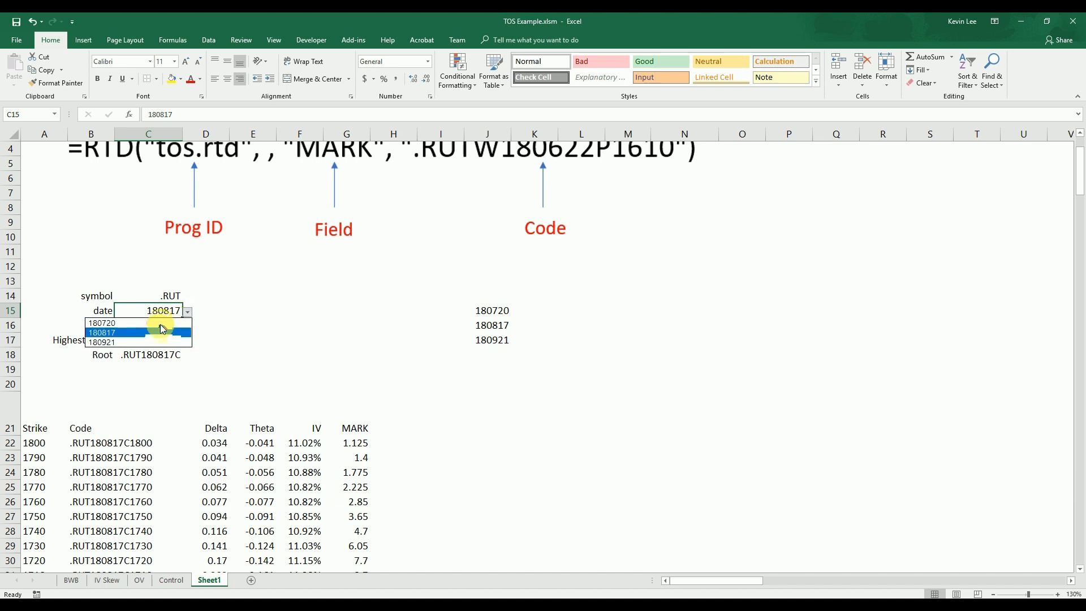
pyautogui.click(232, 358)
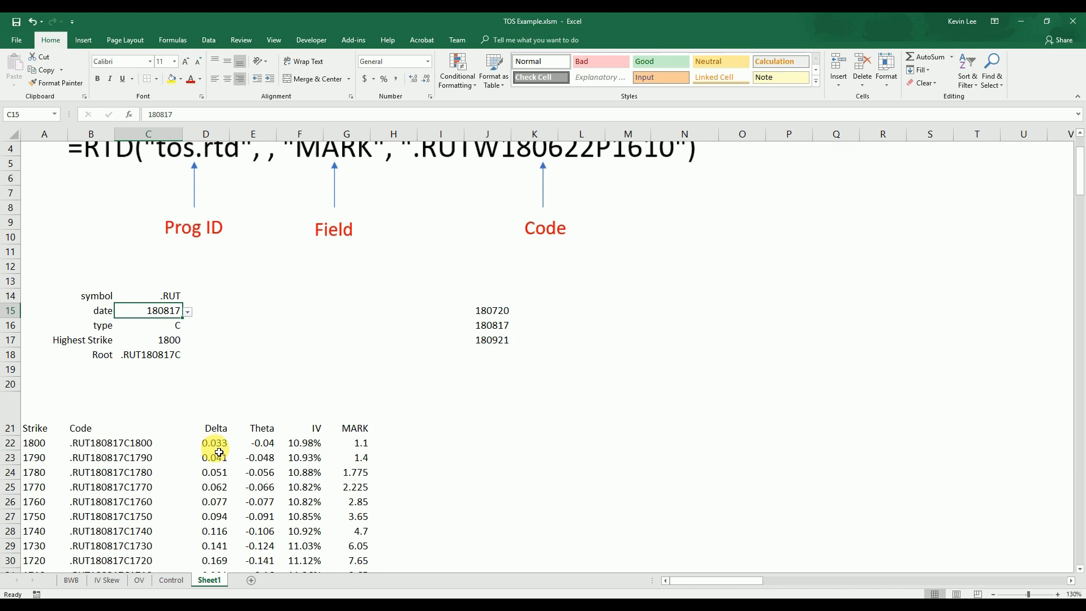
# Replace the "Delta" text in D22's RTD formula with the row-locked header reference D$21.
pyautogui.scroll(1, 234, 474)
pyautogui.scroll(3, 234, 474)
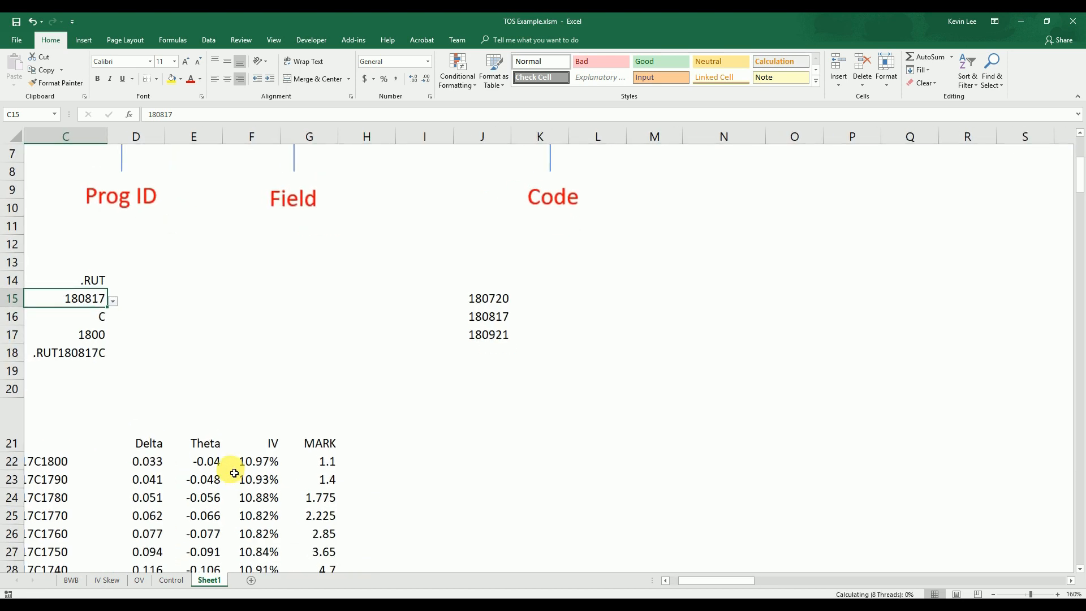
pyautogui.moveTo(699, 583); pyautogui.dragTo(689, 583)
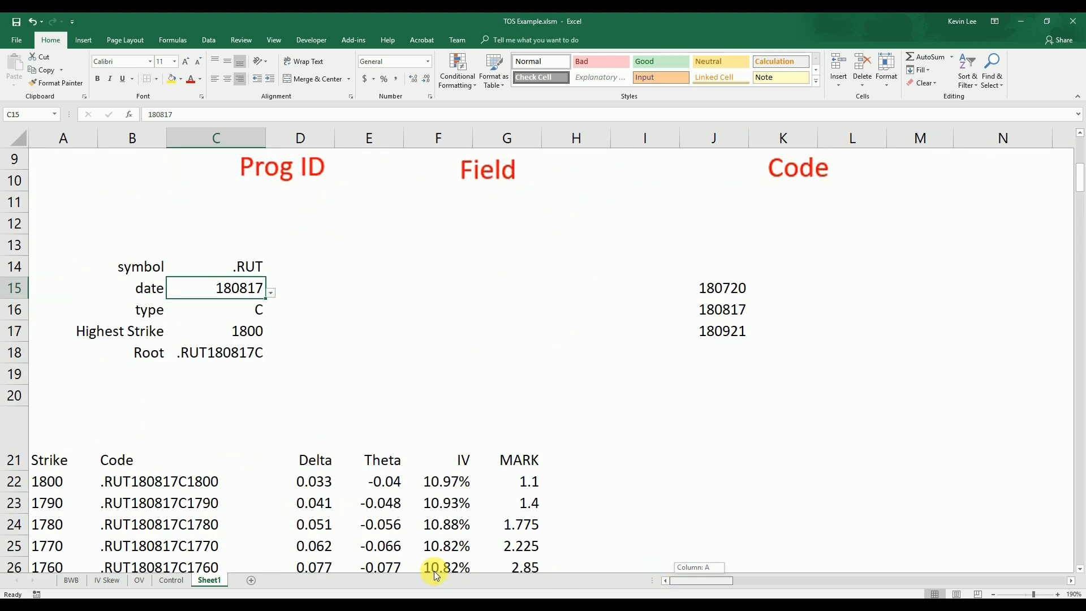
pyautogui.scroll(-4, 330, 461)
pyautogui.scroll(2, 334, 469)
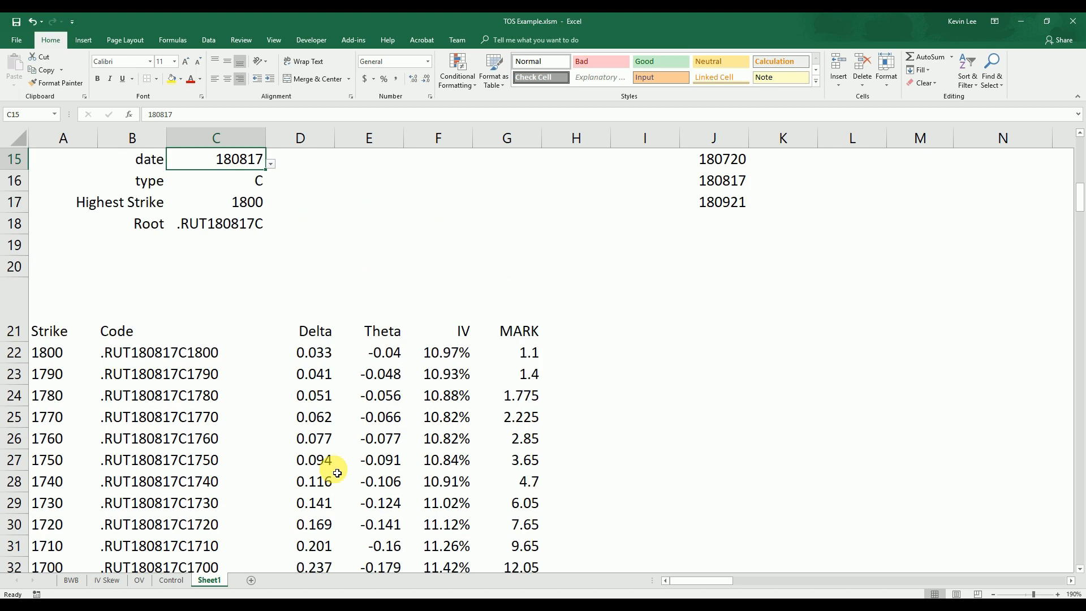
pyautogui.scroll(1, 337, 473)
pyautogui.click(259, 370)
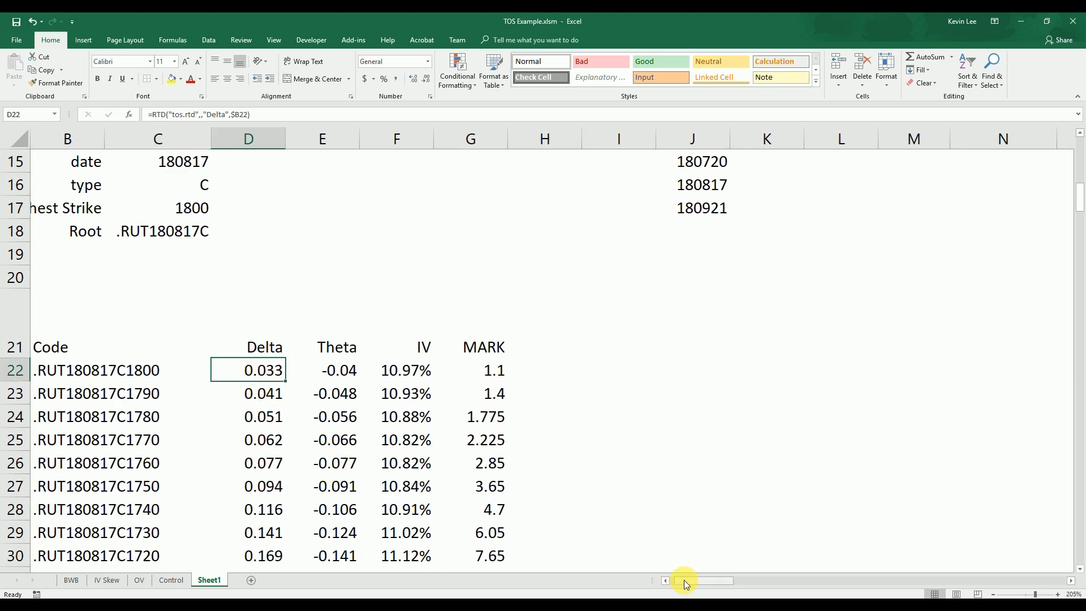
pyautogui.click(665, 580)
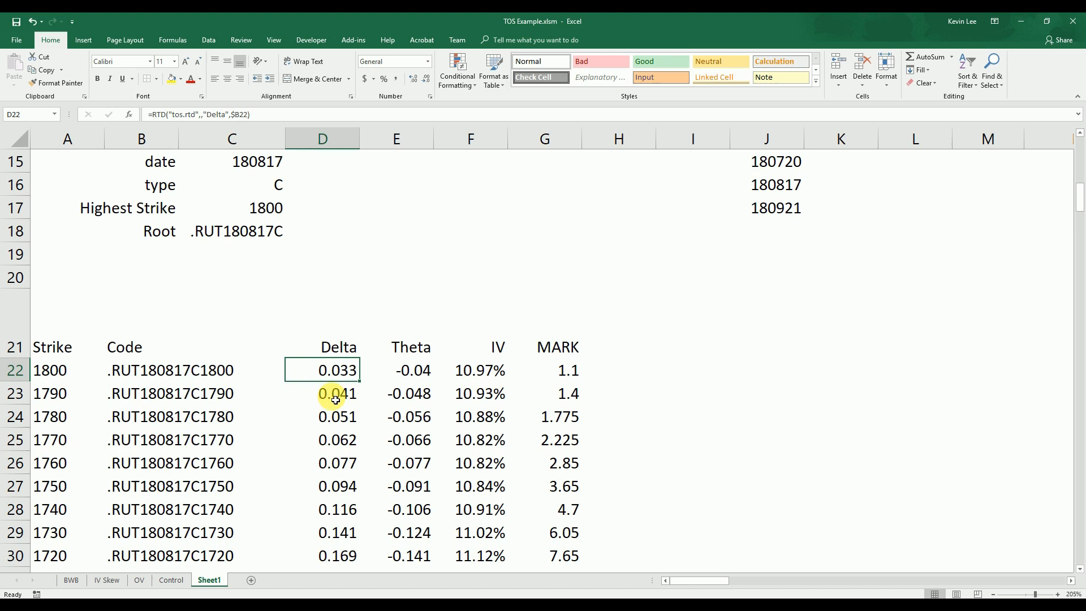
pyautogui.doubleClick(334, 371)
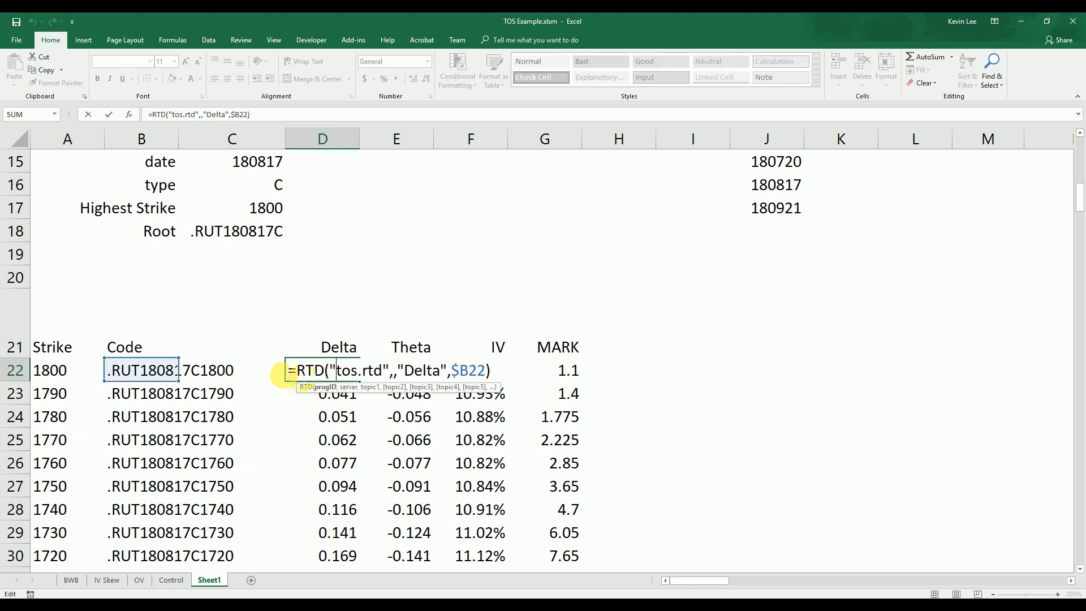
pyautogui.moveTo(397, 370); pyautogui.dragTo(447, 370)
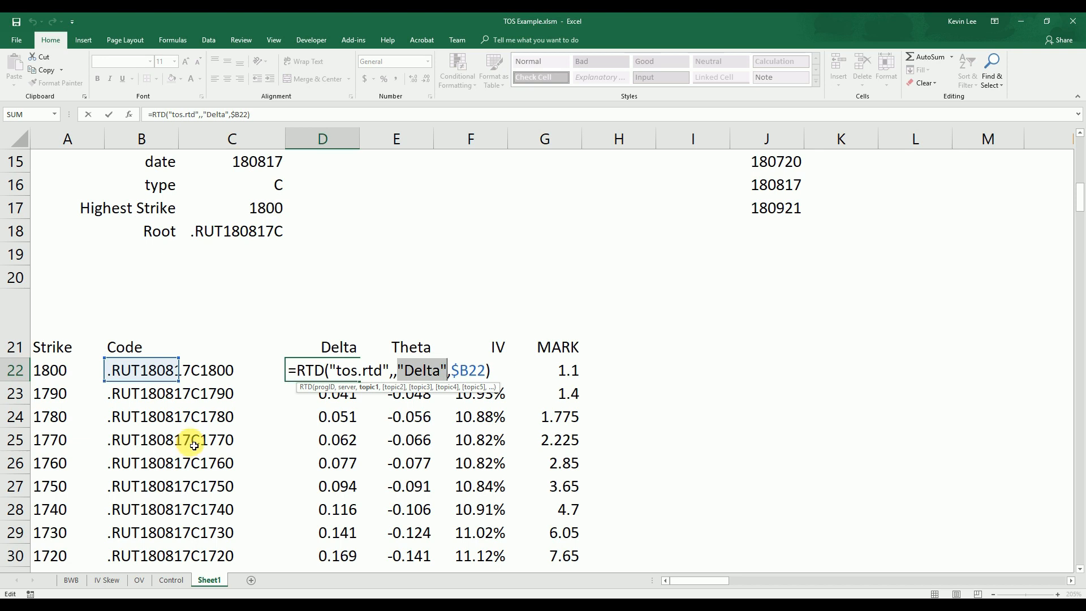
pyautogui.click(346, 351)
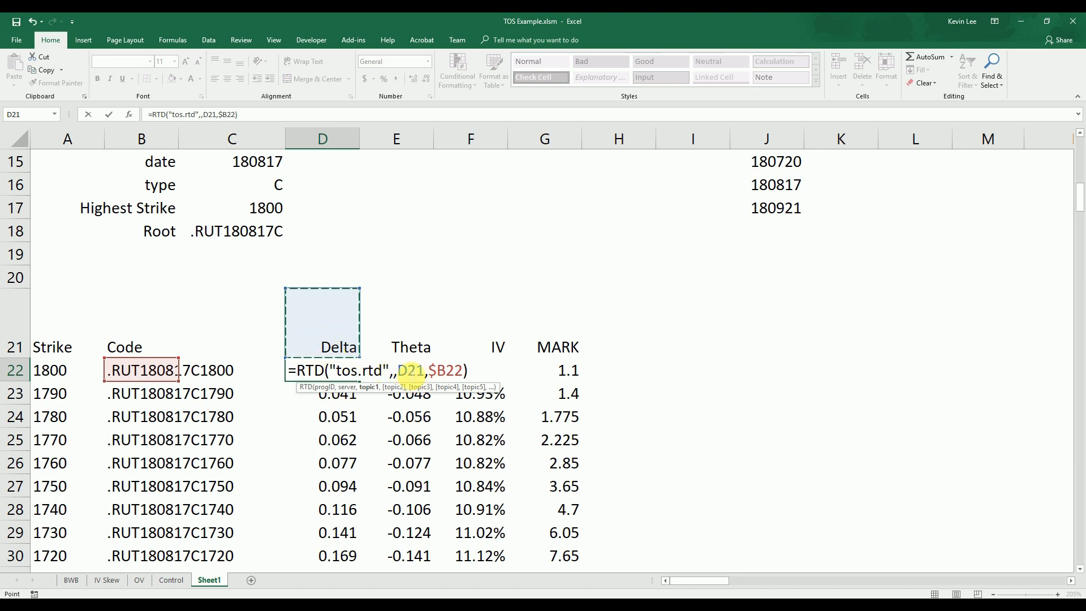
pyautogui.click(413, 371)
pyautogui.click(413, 374)
pyautogui.write('$')
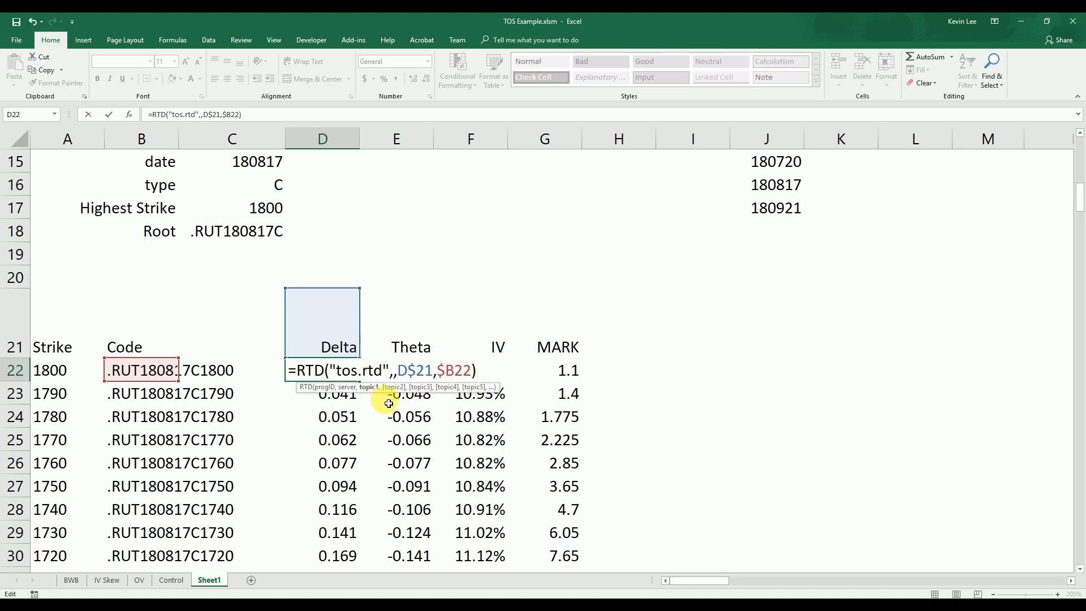
pyautogui.press('Return')
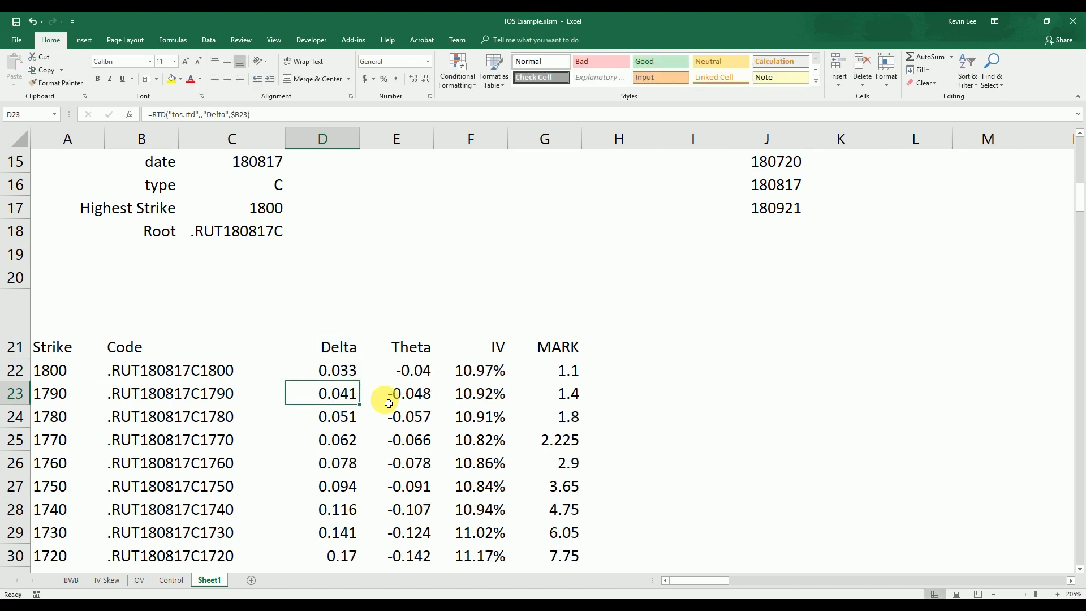
# Copy the D22 formula down the Delta column to row 37 and check the copied formulas in the rows below.
pyautogui.click(353, 373)
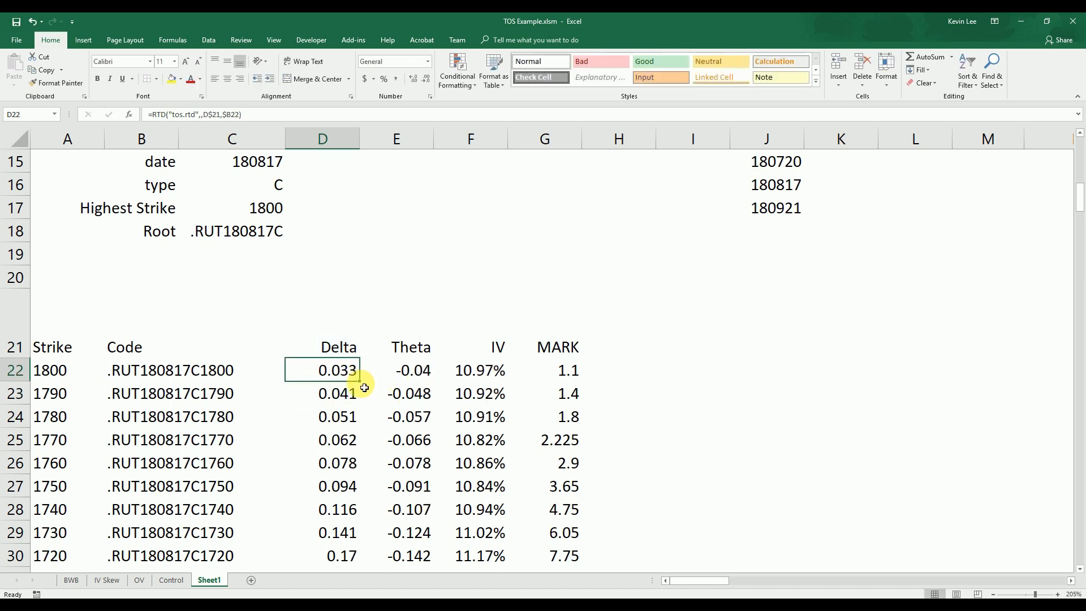
pyautogui.doubleClick(365, 385)
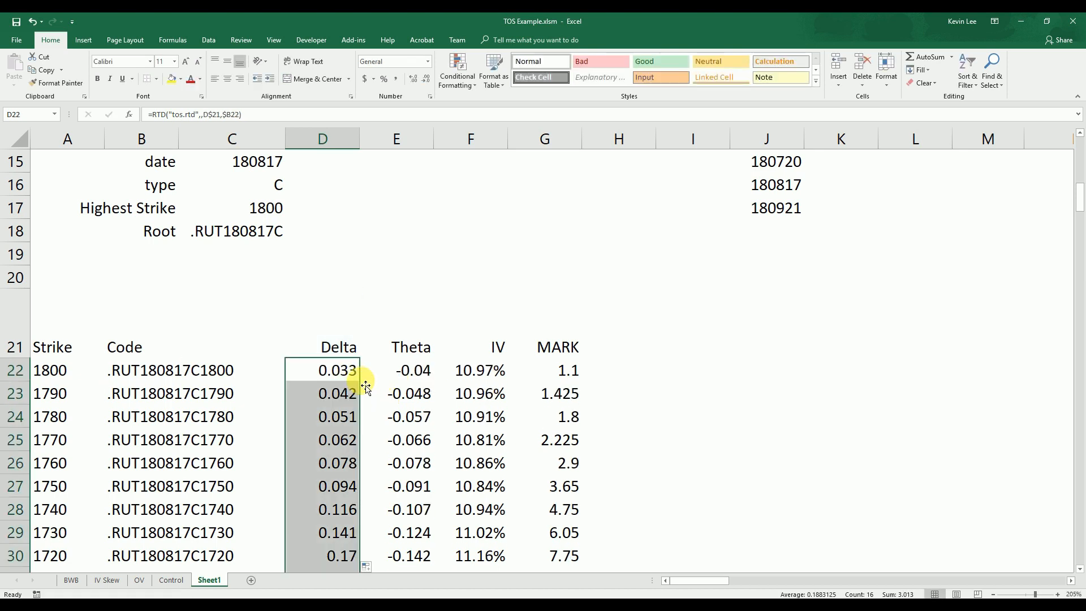
pyautogui.click(332, 400)
pyautogui.click(335, 419)
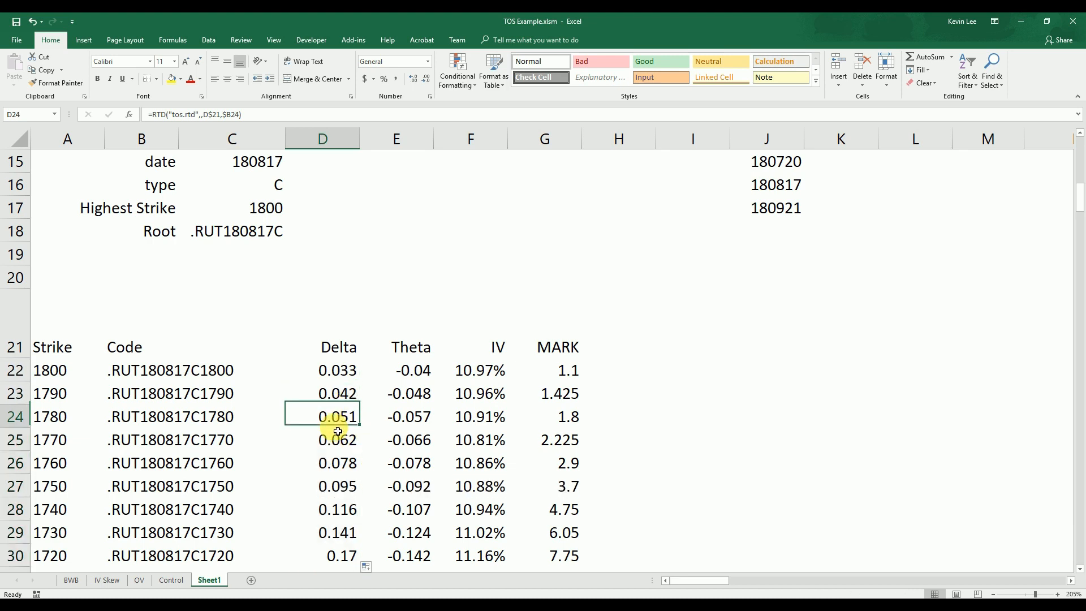
pyautogui.click(337, 394)
# Change the Delta header in D21 to Gamma.
pyautogui.click(341, 350)
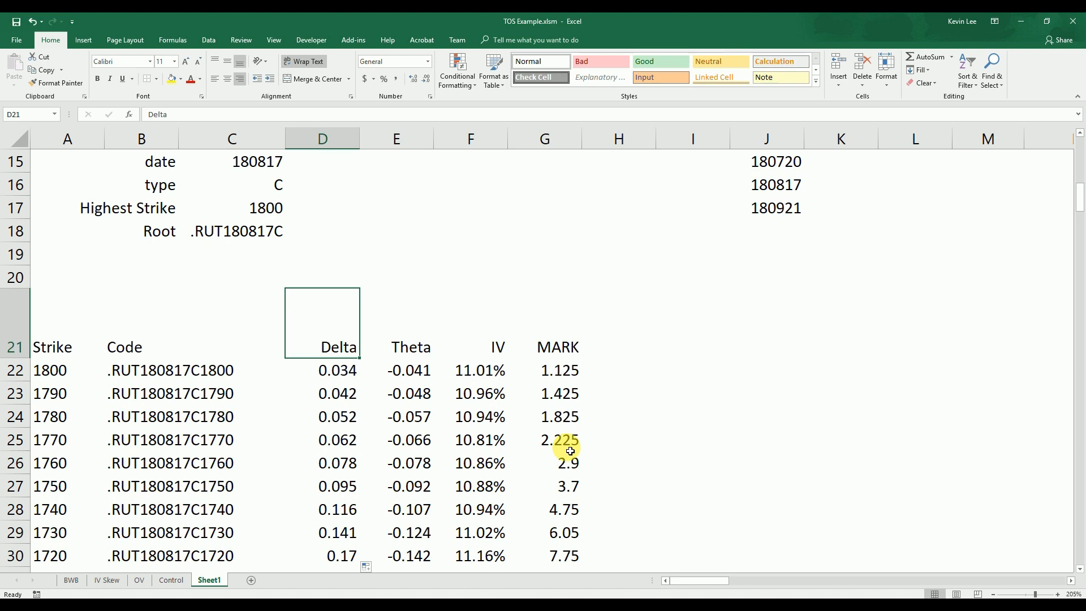
pyautogui.write('Gamma')
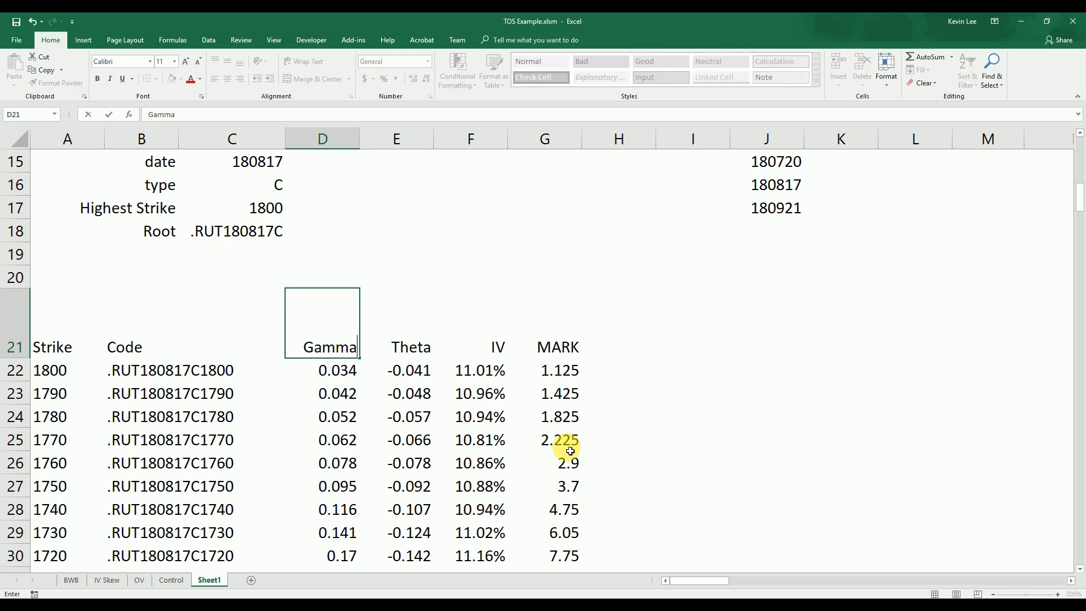
pyautogui.press('Return')
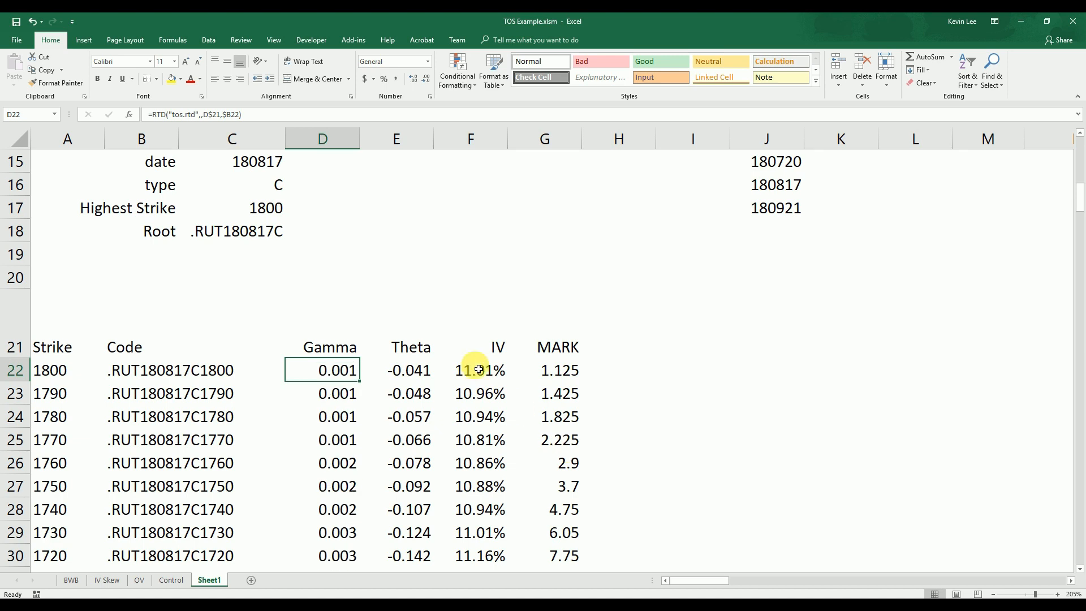
# Change the header in D21 to Mark.
pyautogui.click(350, 346)
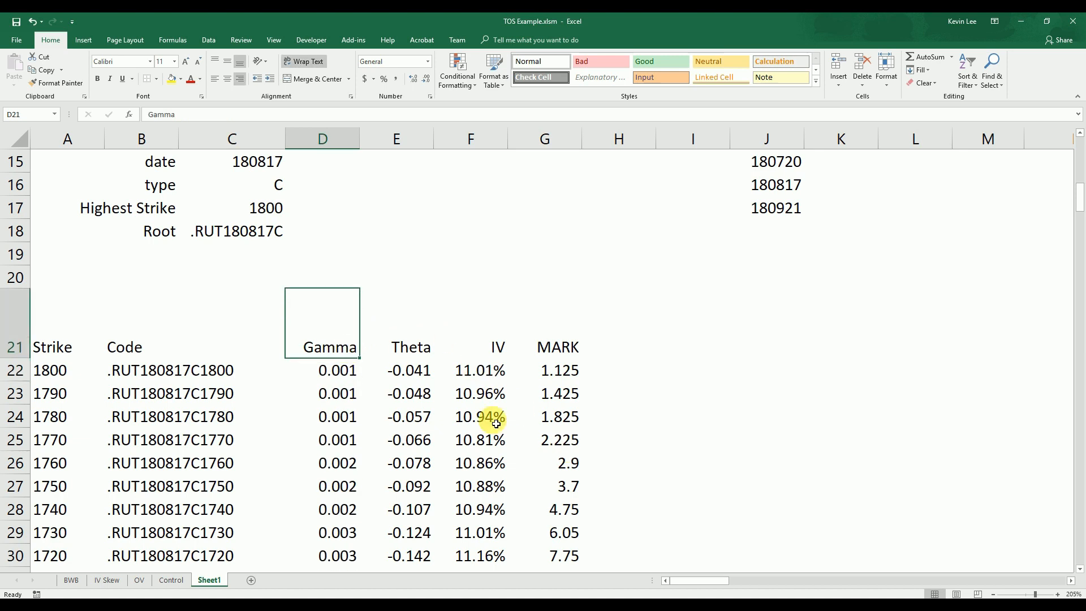
pyautogui.write('Mark')
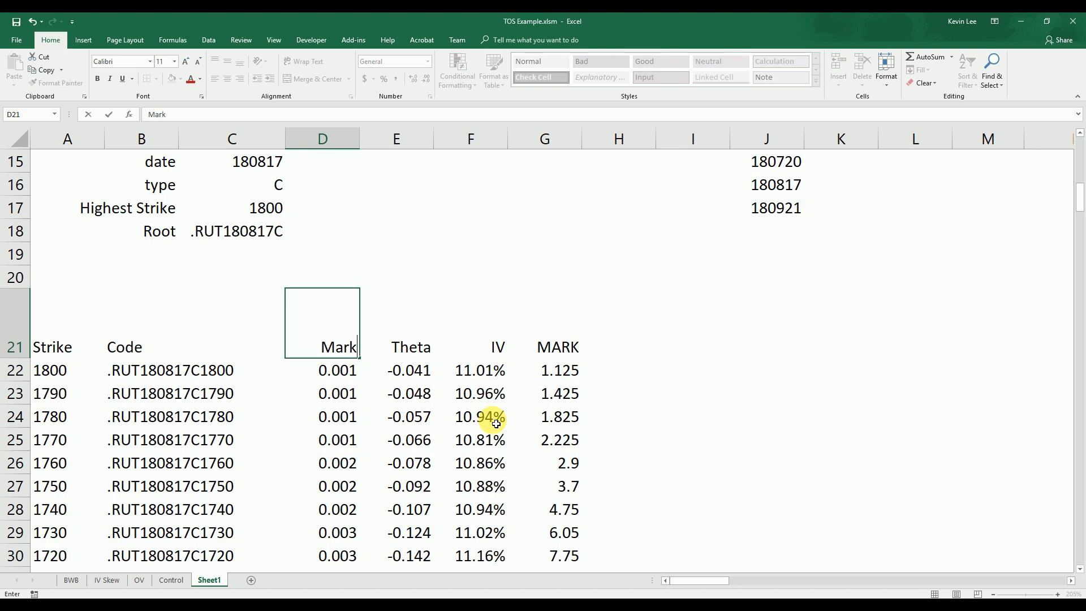
pyautogui.press('Return')
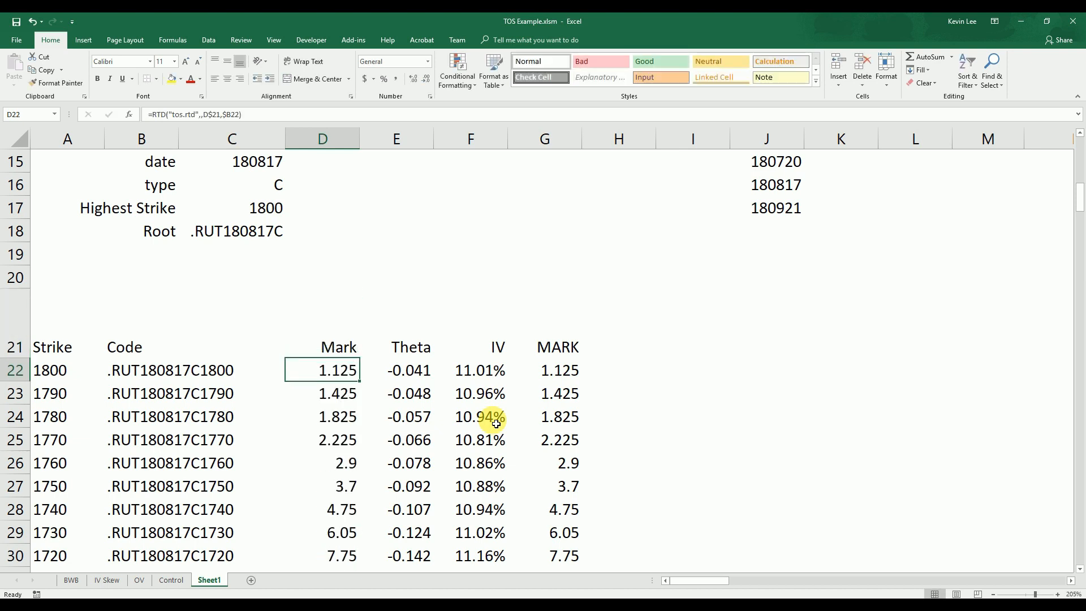
# Fill the D22 formula across to column G and down to row 37.
pyautogui.press('Up')
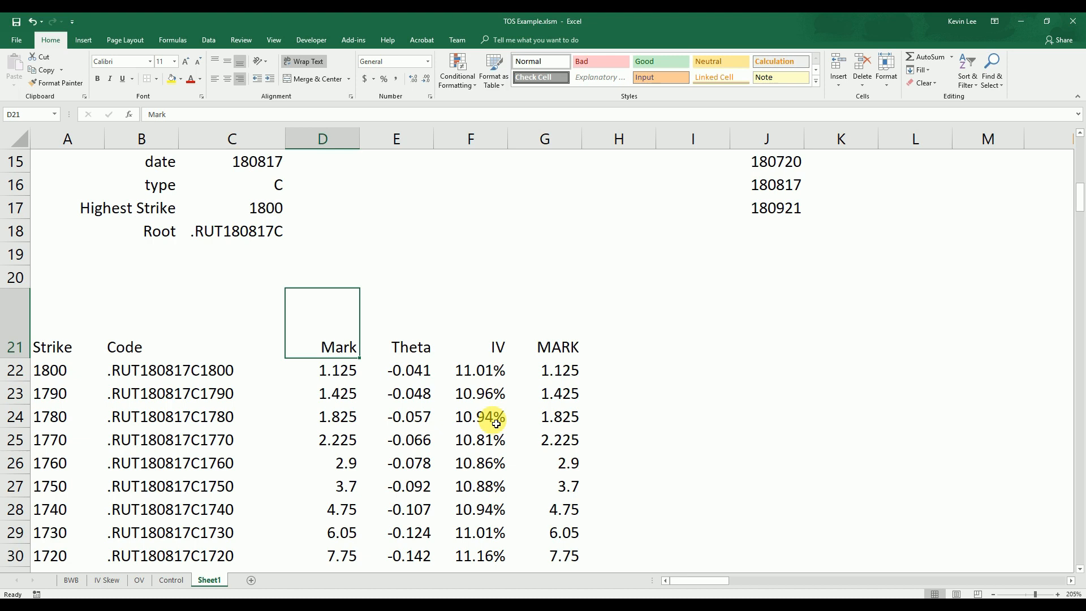
pyautogui.click(355, 369)
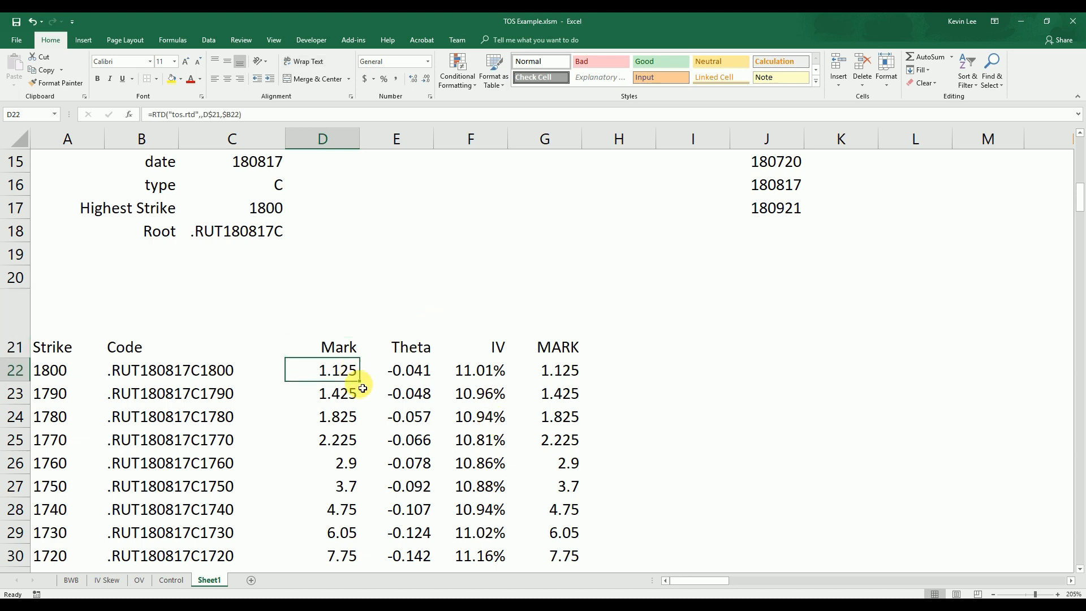
pyautogui.moveTo(363, 386)
pyautogui.mouseDown()
pyautogui.moveTo(563, 388)
pyautogui.moveTo(558, 380)
pyautogui.moveTo(582, 490)
pyautogui.moveTo(582, 451)
pyautogui.moveTo(588, 564)
pyautogui.moveTo(583, 516)
pyautogui.mouseUp()
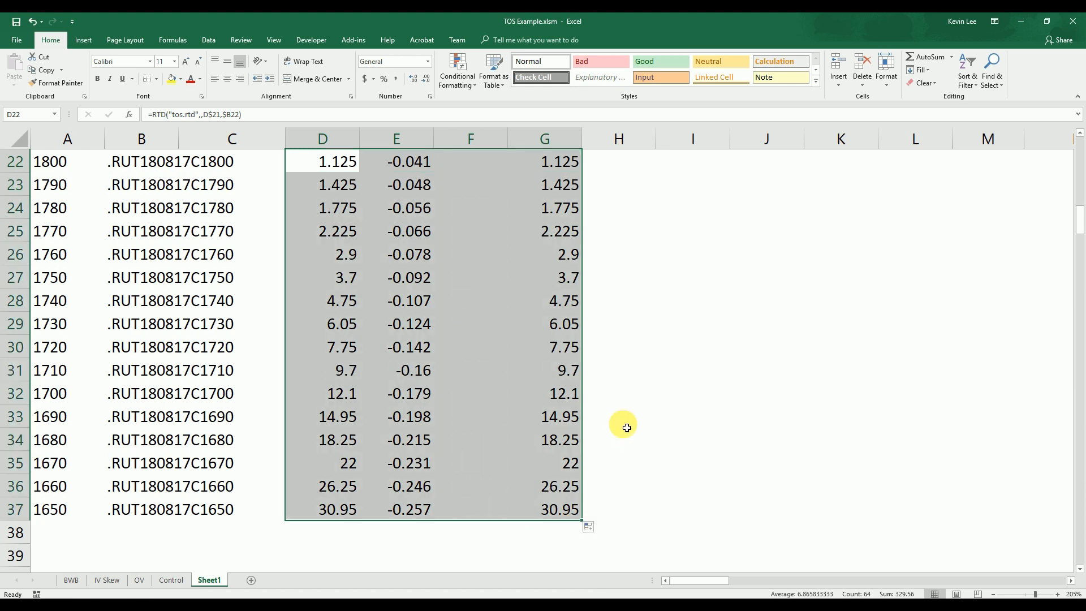
# Change the IV header in F21 to IMPL_VOL.
pyautogui.scroll(3, 626, 428)
pyautogui.click(498, 396)
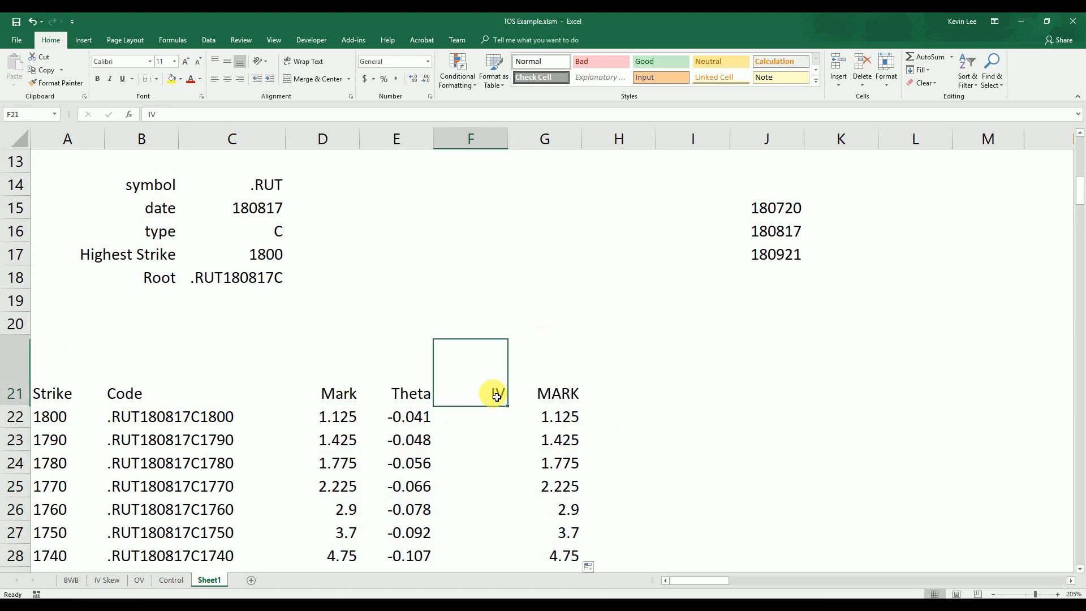
pyautogui.click(177, 114)
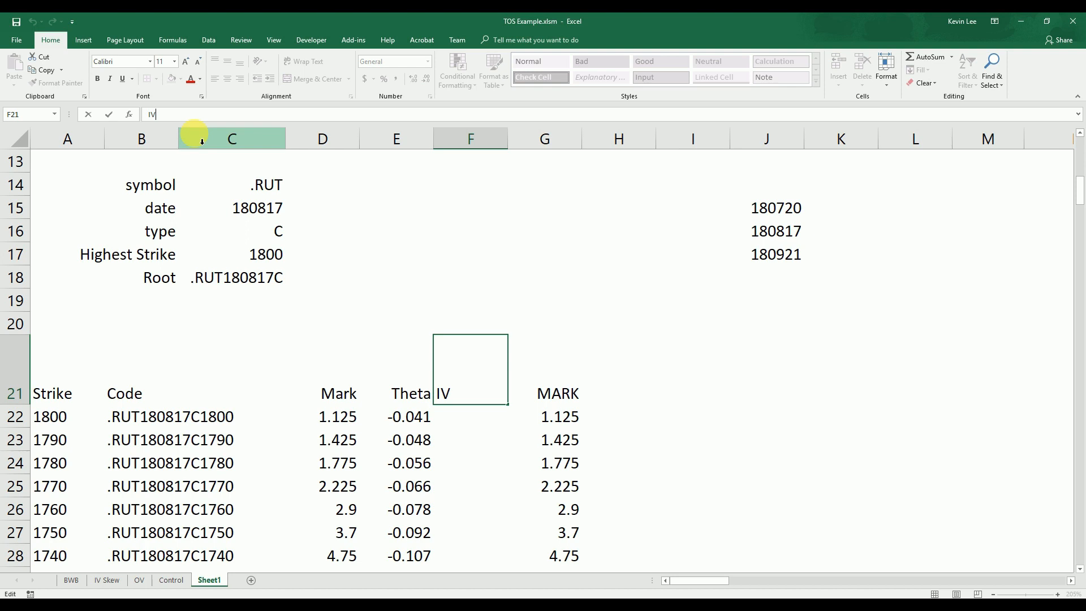
pyautogui.write('MPL_VOL')
pyautogui.press('Return')
pyautogui.press('Up')
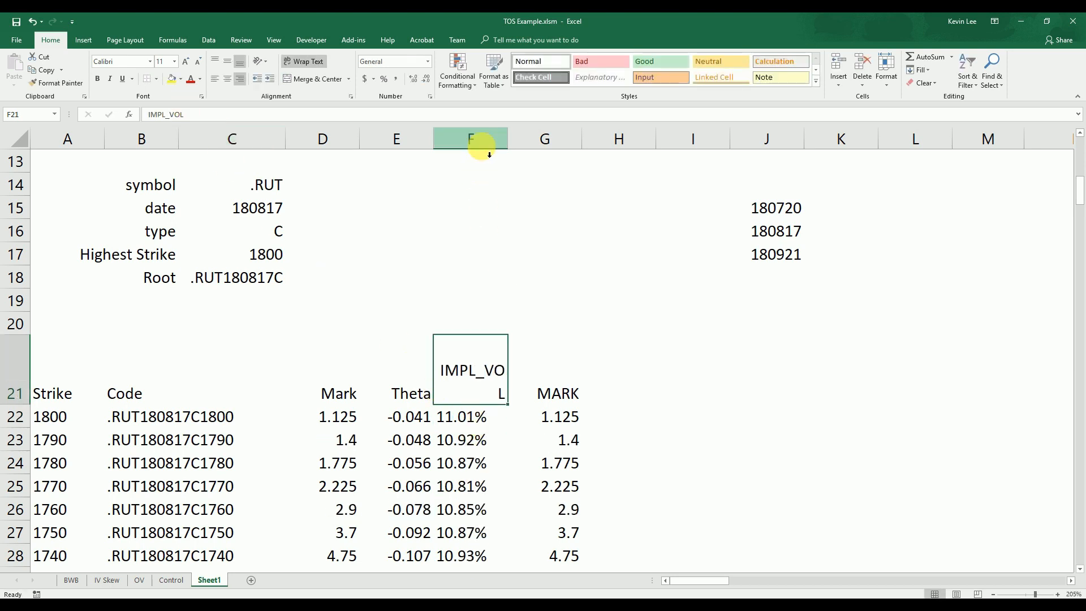
# Right-align all of column F.
pyautogui.click(483, 141)
pyautogui.click(241, 80)
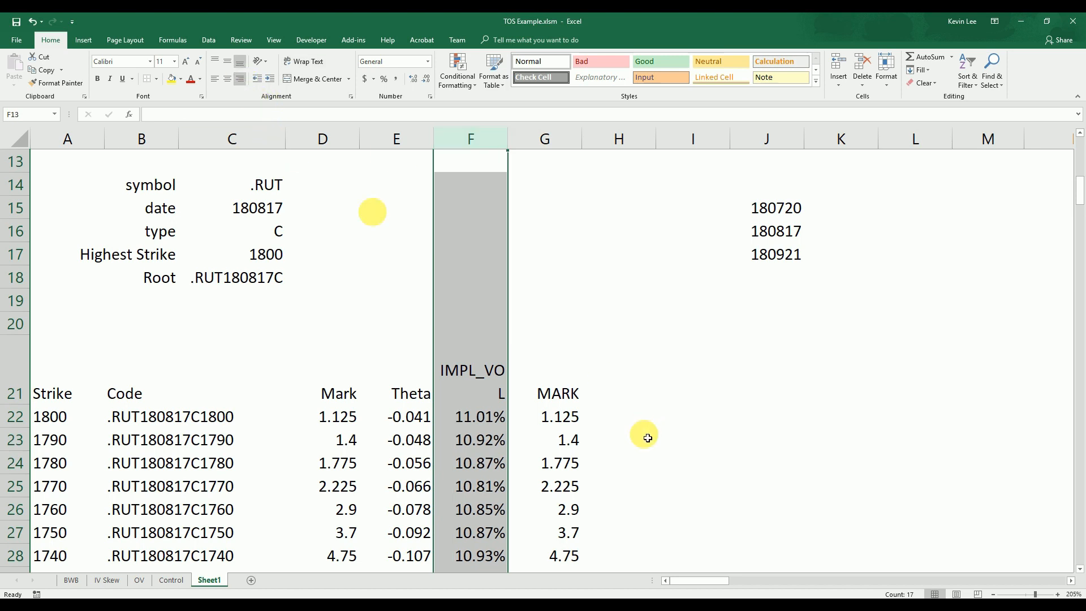
pyautogui.click(618, 451)
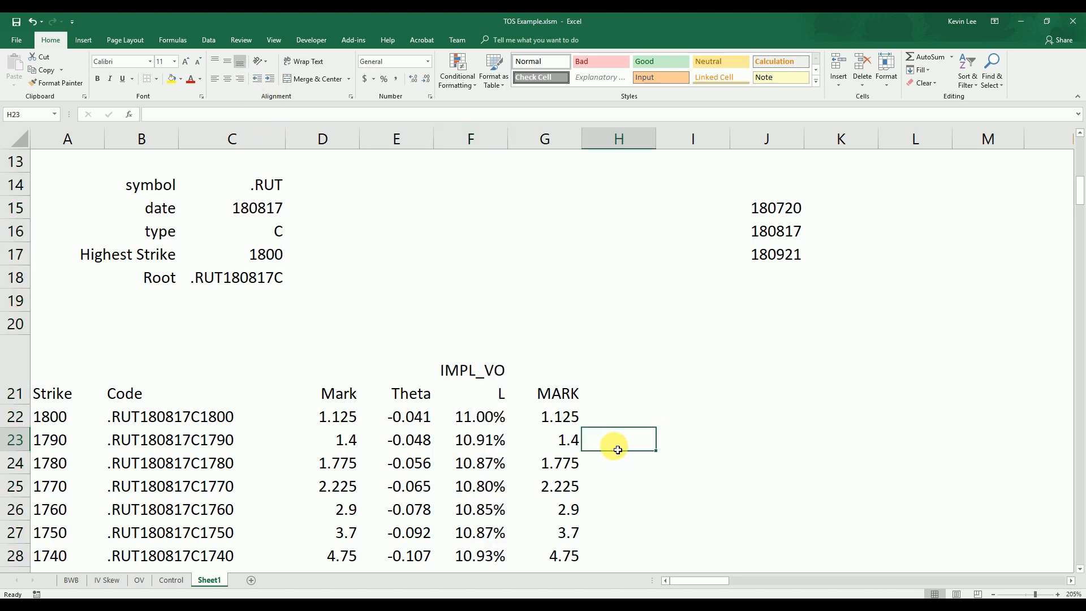
# Copy the field headers MARK through PROB_OTM from Y21:AL21 and paste them into row 21 starting at D21.
pyautogui.moveTo(694, 580); pyautogui.dragTo(807, 586)
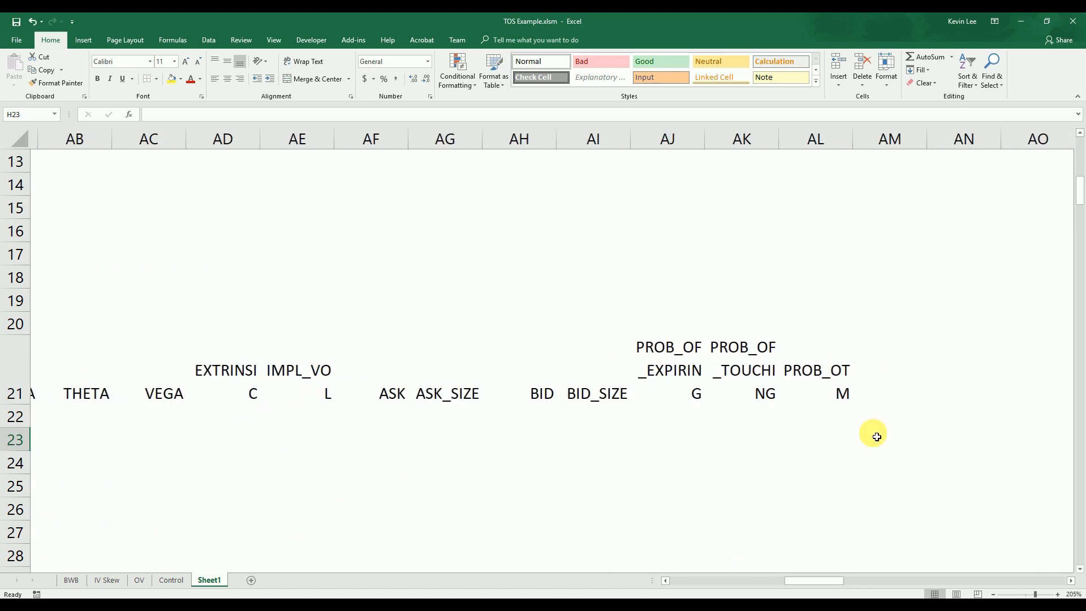
pyautogui.click(756, 389)
pyautogui.moveTo(756, 389); pyautogui.dragTo(368, 388)
pyautogui.hotkey('ctrl', 'c')
pyautogui.moveTo(803, 582); pyautogui.dragTo(482, 587)
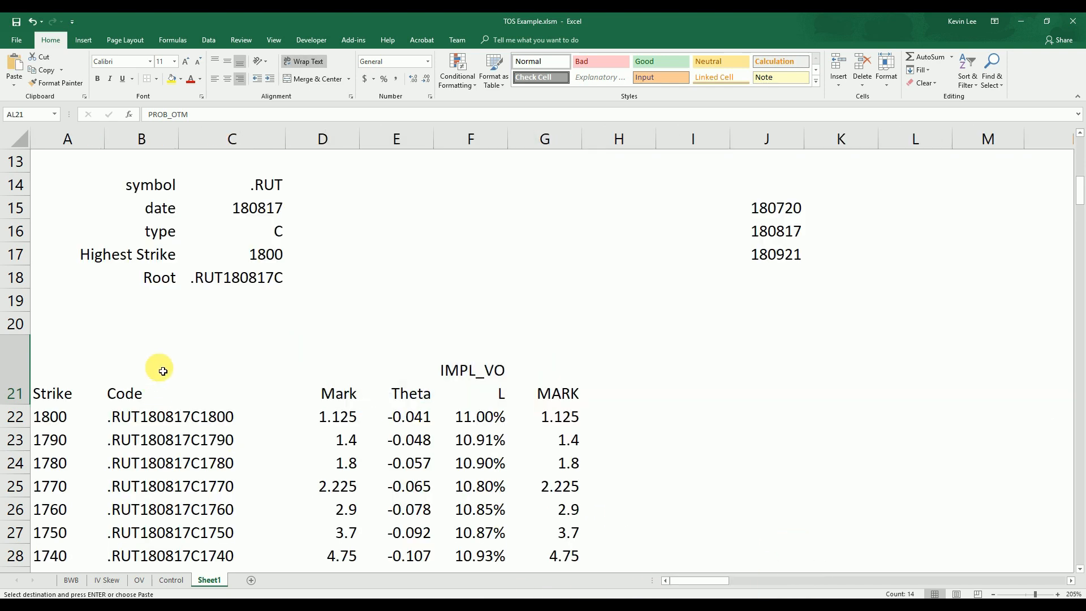
pyautogui.click(338, 395)
pyautogui.hotkey('ctrl', 'v')
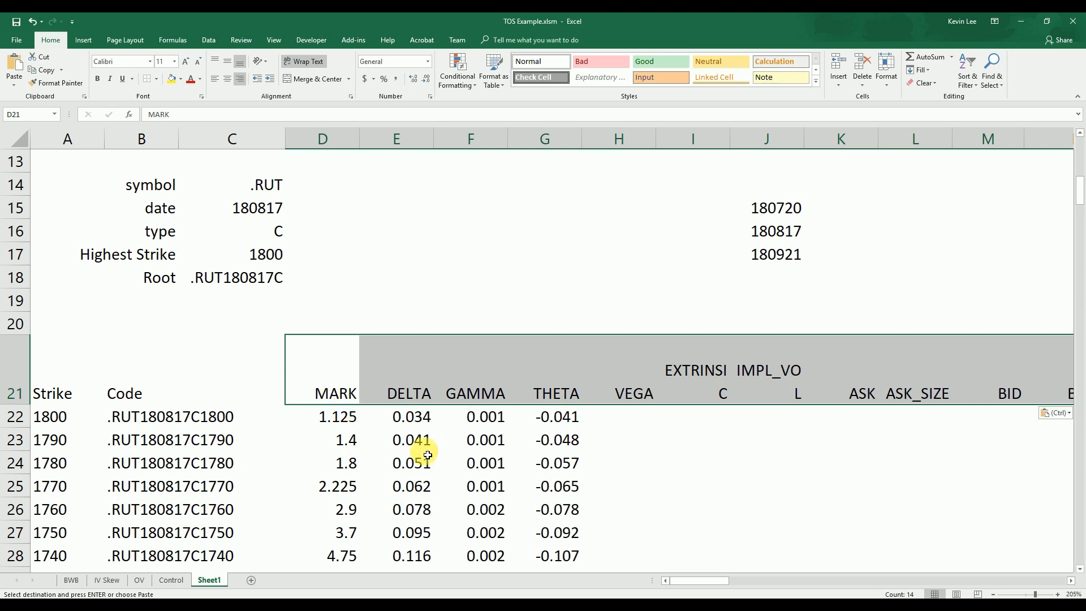
# Fill the D22 formula across to Q22, and fill that row of formulas down to row 37.
pyautogui.click(357, 419)
pyautogui.moveTo(359, 427); pyautogui.dragTo(880, 437)
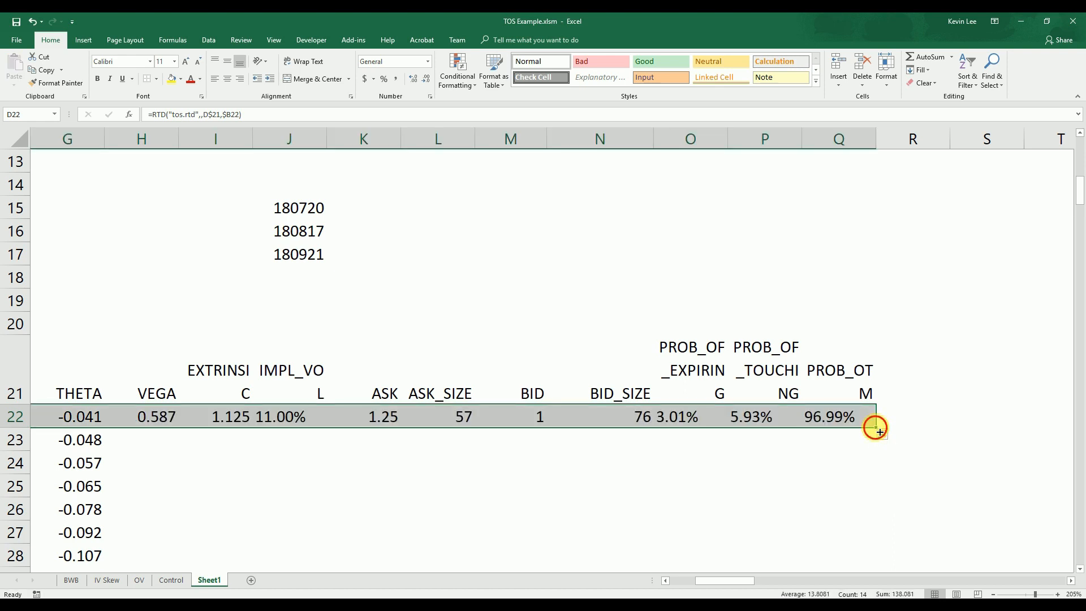
pyautogui.moveTo(880, 430); pyautogui.dragTo(885, 519)
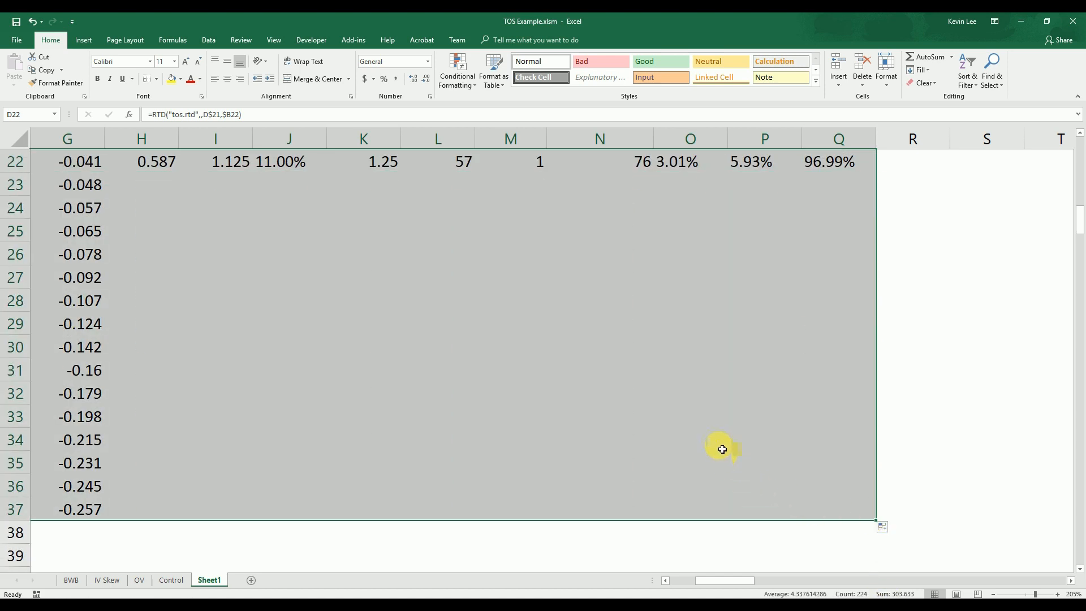
pyautogui.click(735, 552)
pyautogui.scroll(2, 733, 512)
pyautogui.scroll(-5, 733, 512)
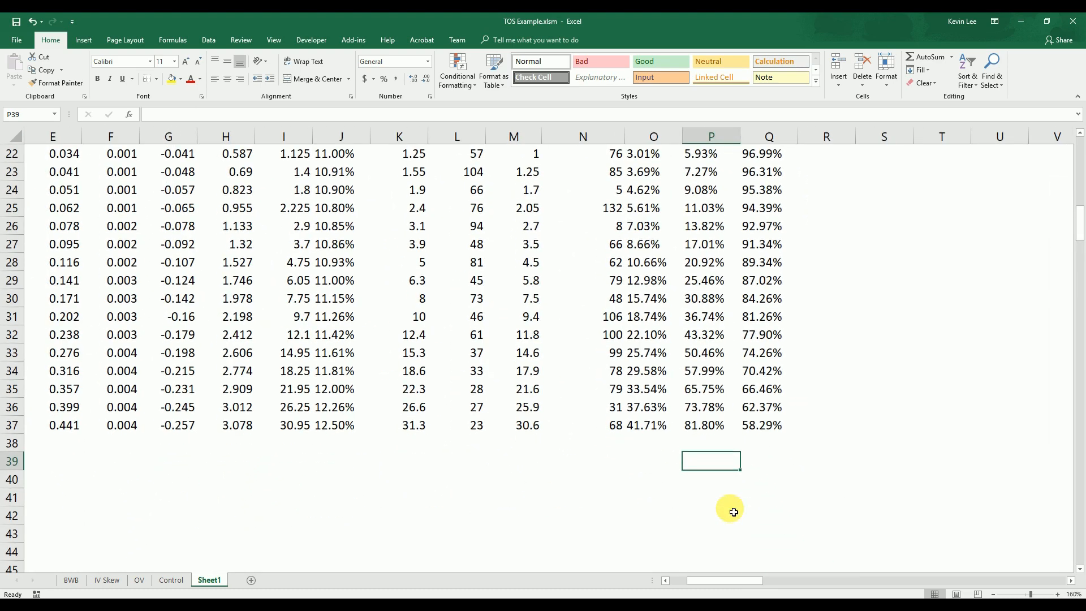
# Set the option date in C15 to 180921.
pyautogui.scroll(-3, 734, 512)
pyautogui.moveTo(729, 580); pyautogui.dragTo(691, 582)
pyautogui.scroll(2, 672, 510)
pyautogui.click(657, 521)
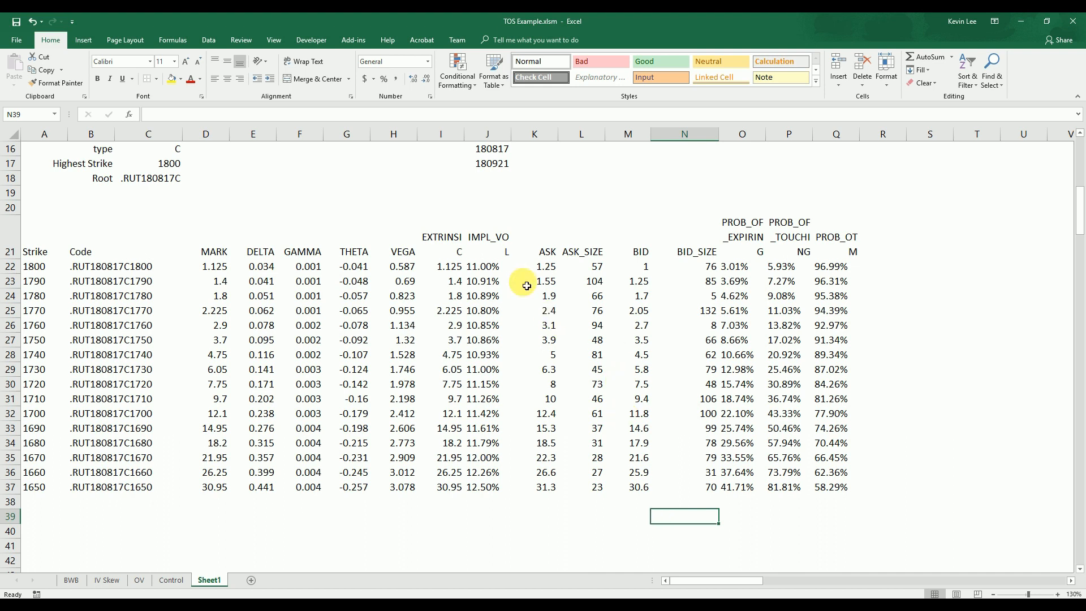
pyautogui.scroll(1, 226, 278)
pyautogui.click(177, 179)
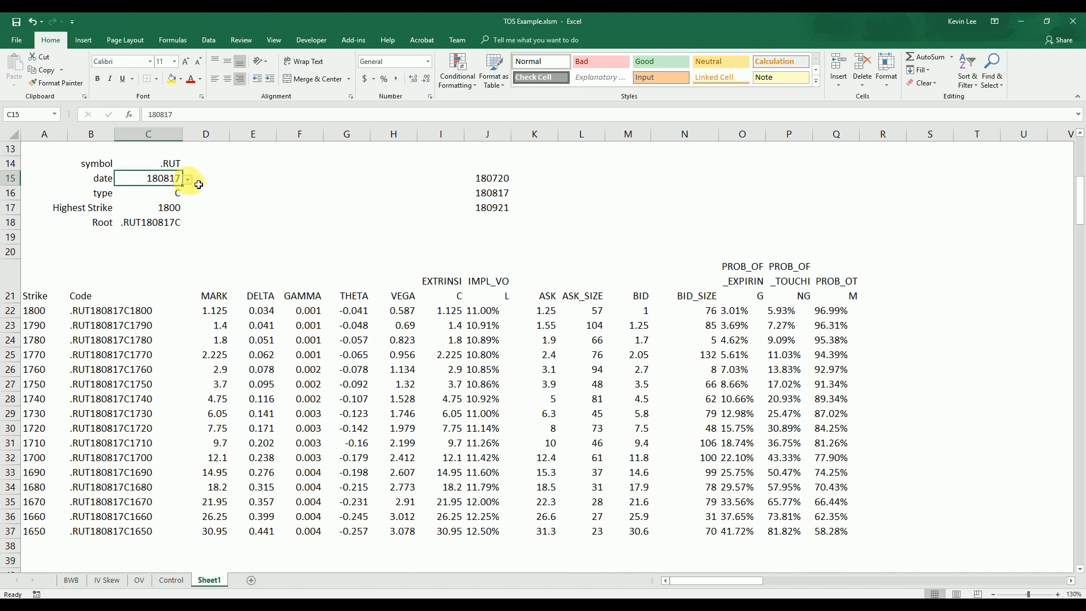
pyautogui.click(189, 179)
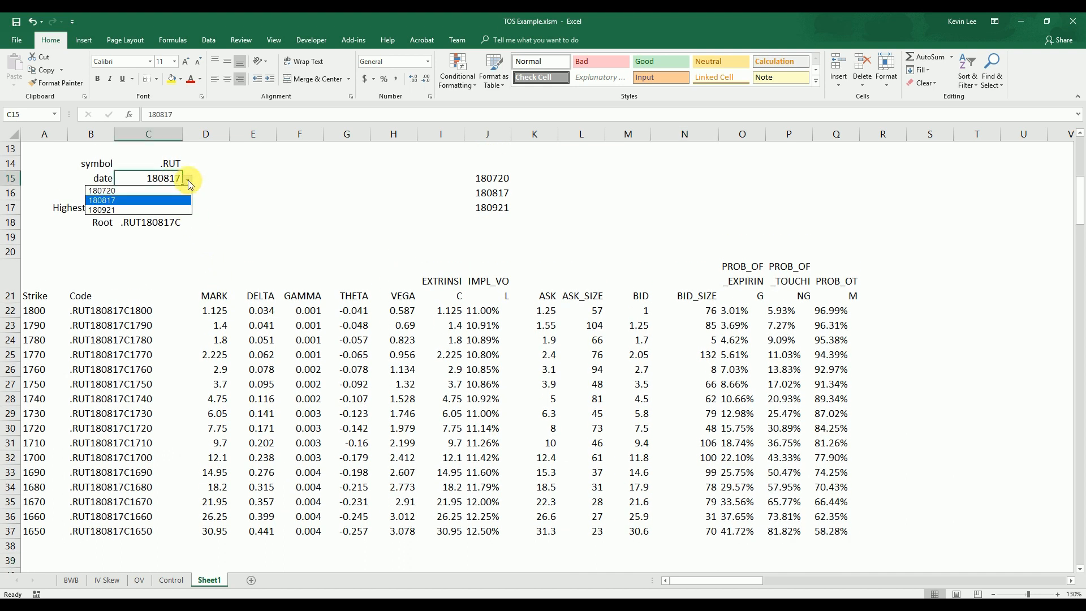
pyautogui.click(146, 209)
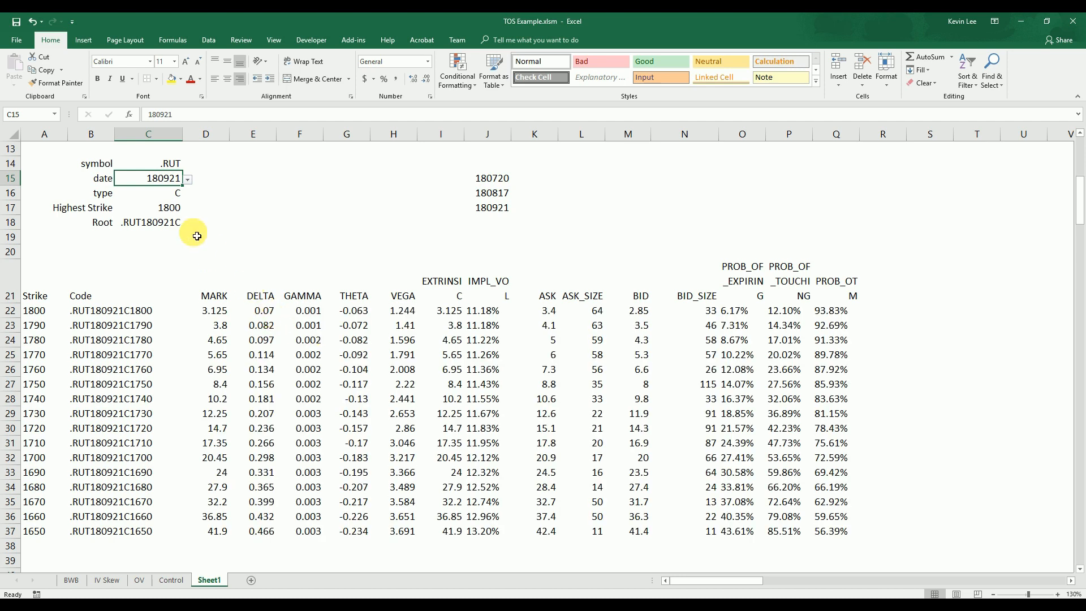
# Switch the option type in C16 to P.
pyautogui.click(168, 196)
pyautogui.click(188, 194)
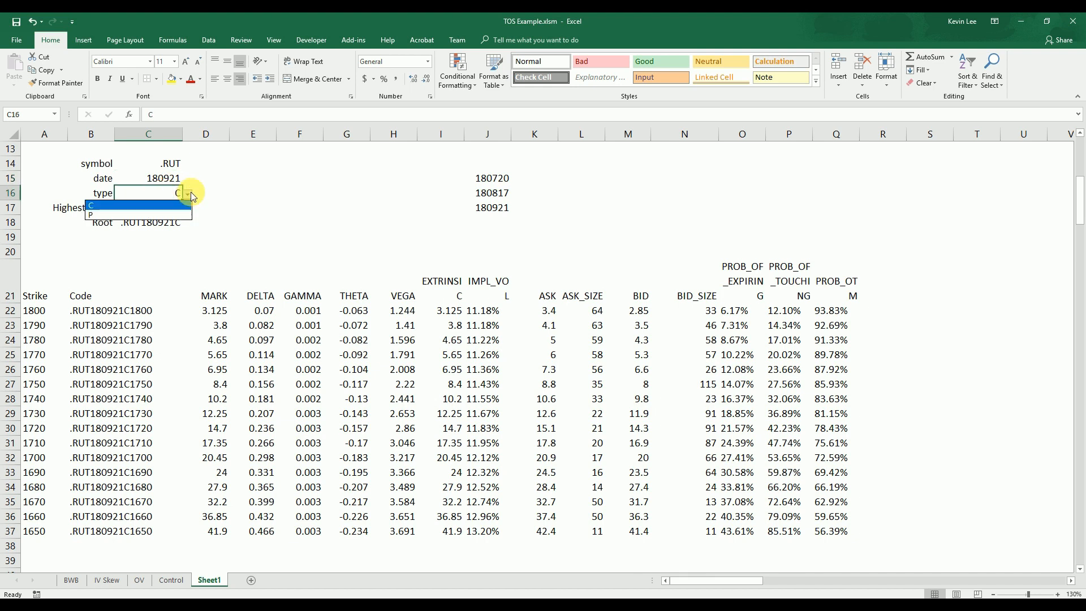
pyautogui.click(167, 215)
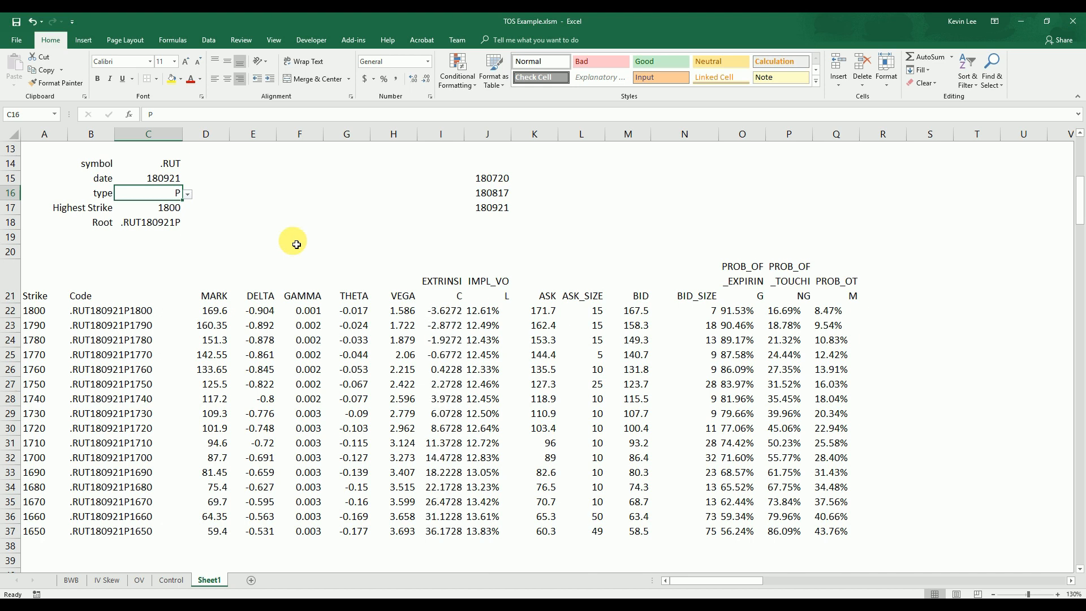
pyautogui.click(177, 182)
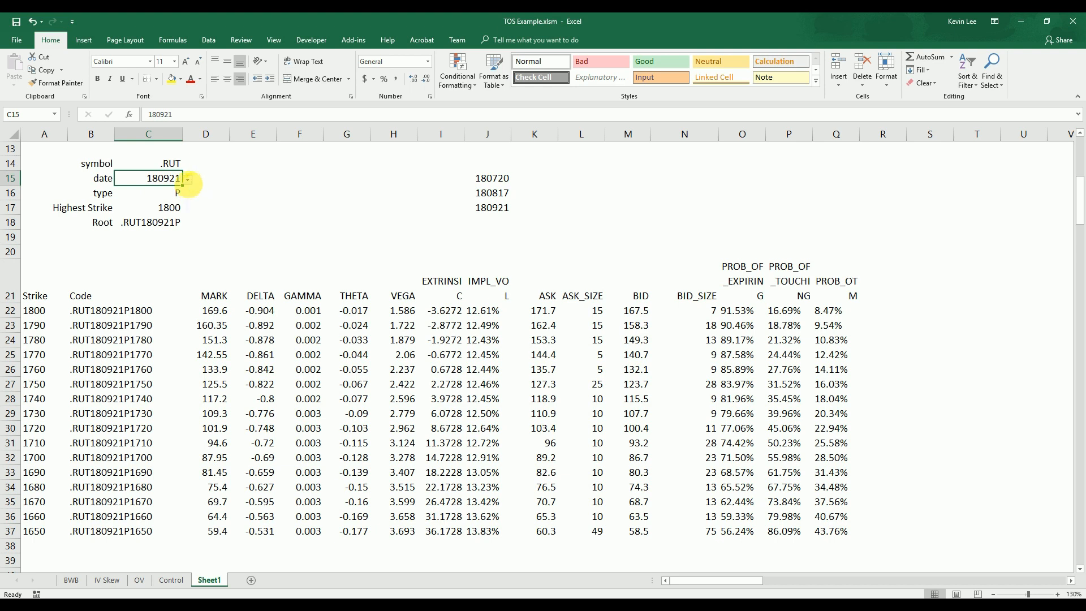
pyautogui.click(189, 180)
pyautogui.click(189, 182)
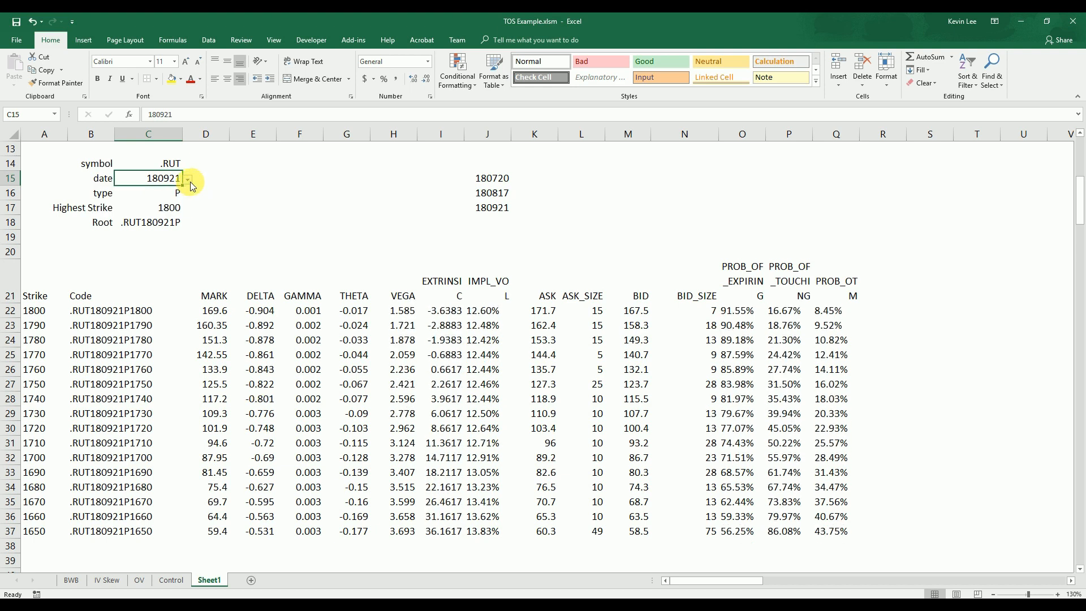
pyautogui.click(190, 182)
pyautogui.click(190, 182)
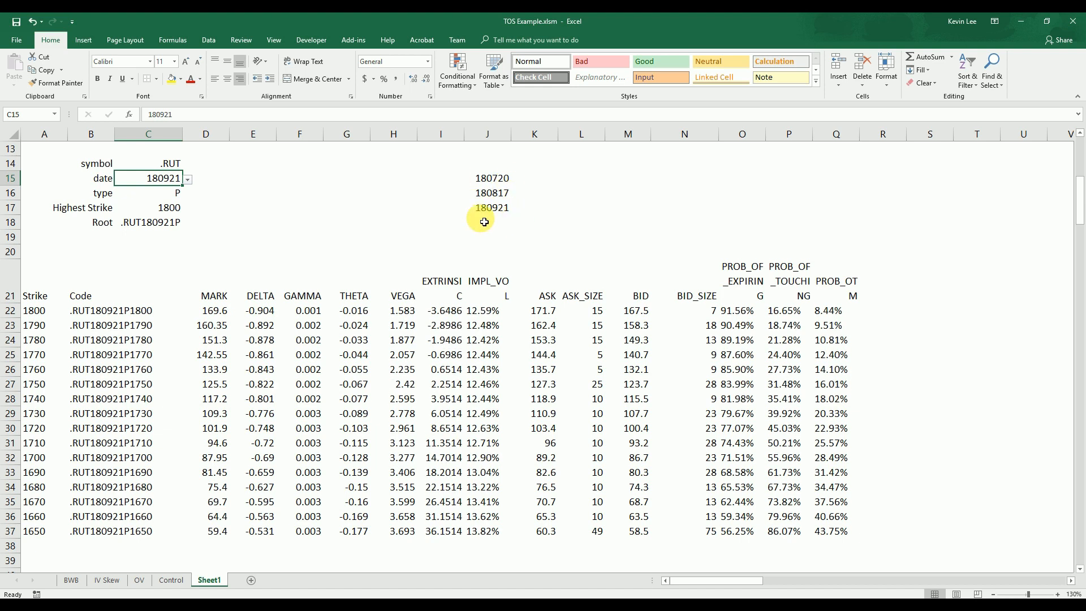
# Rename the labels in B14:B16 to Symbol, Expiry and Type.
pyautogui.click(106, 181)
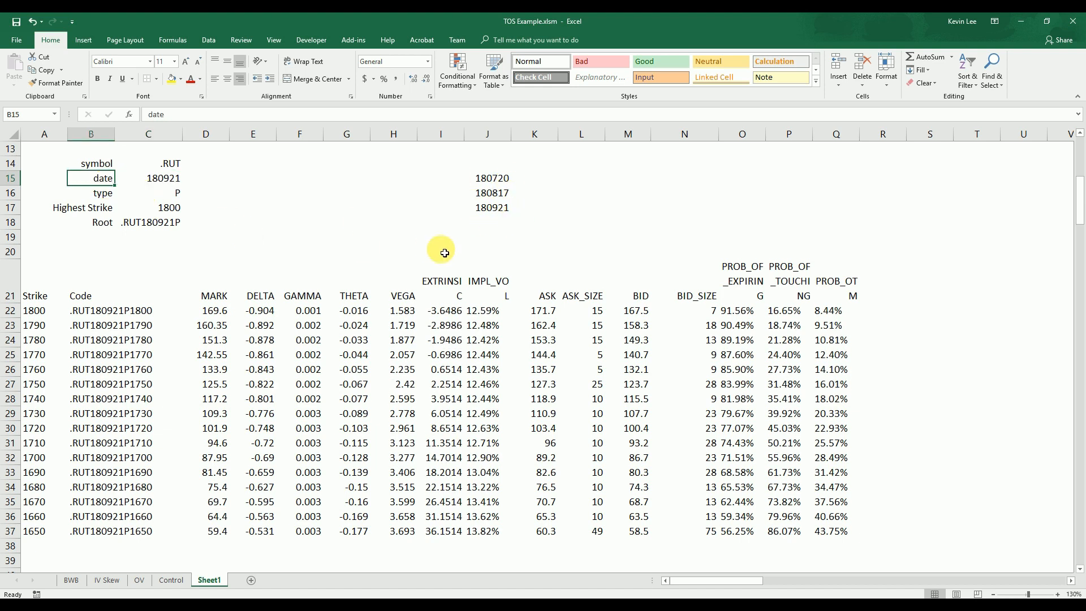
pyautogui.write('Exp')
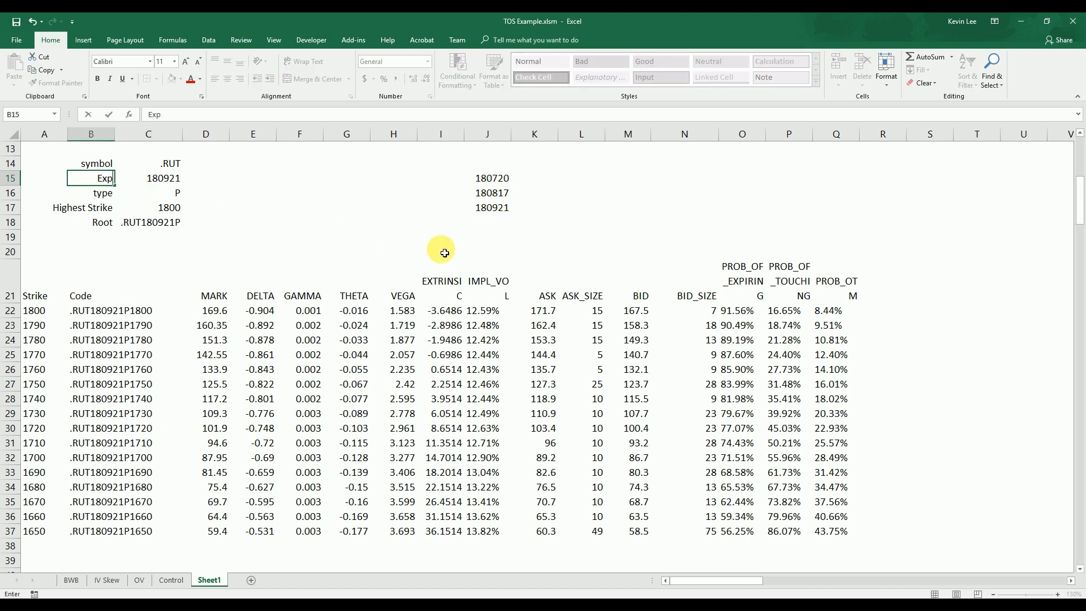
pyautogui.write('iry')
pyautogui.press('Return')
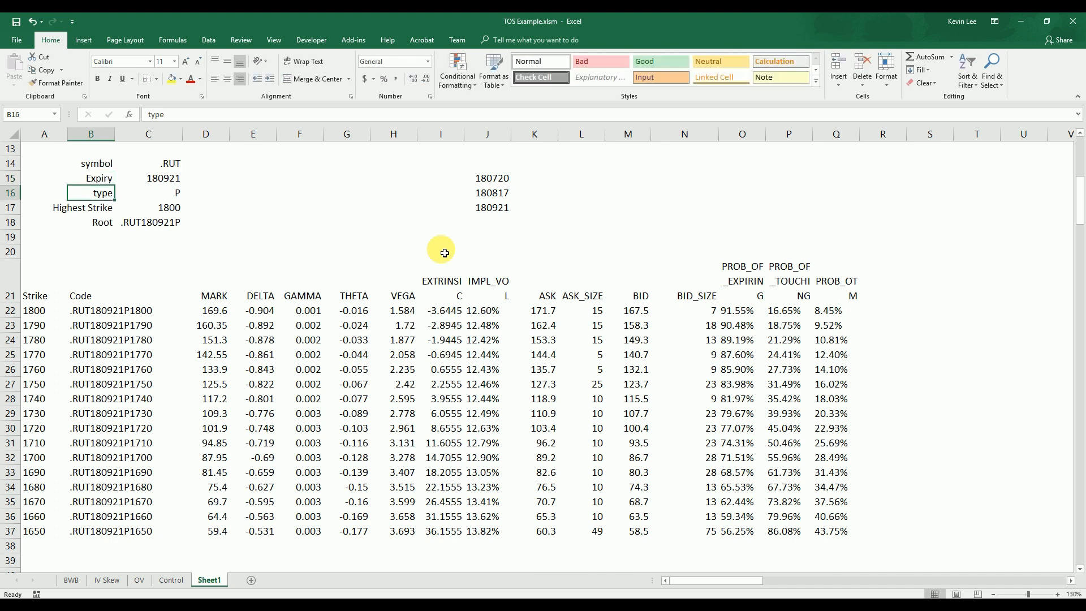
pyautogui.write('Type')
pyautogui.press('Return')
pyautogui.press('Up')
pyautogui.press('Up')
pyautogui.press('Up')
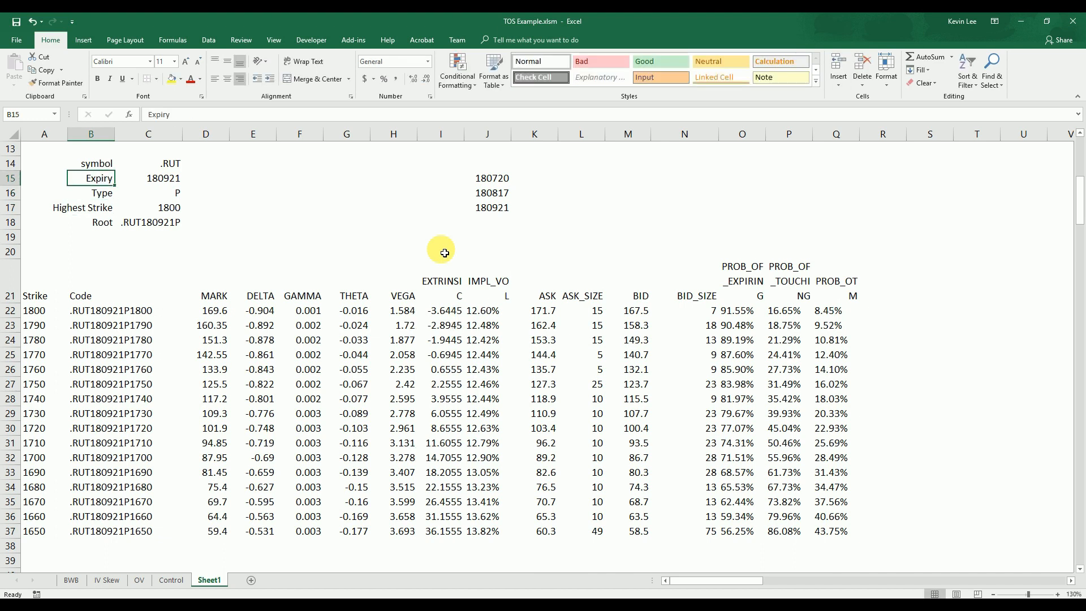
pyautogui.write('S')
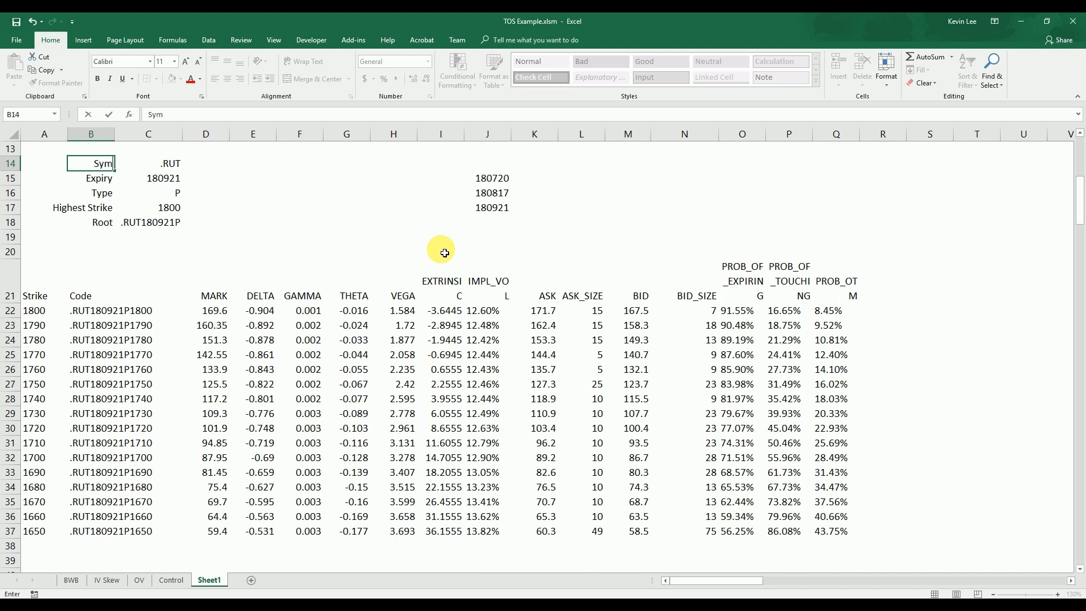
pyautogui.press('Return')
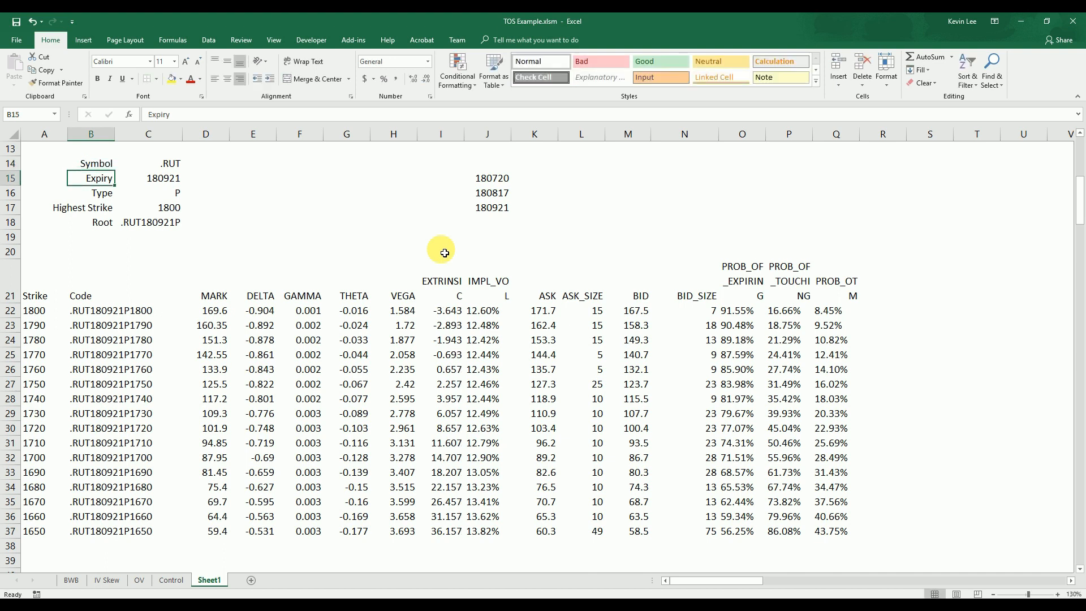
# Clear the EXTRINSIC through PROB_OTM columns and their data in the range I20:R37.
pyautogui.click(459, 225)
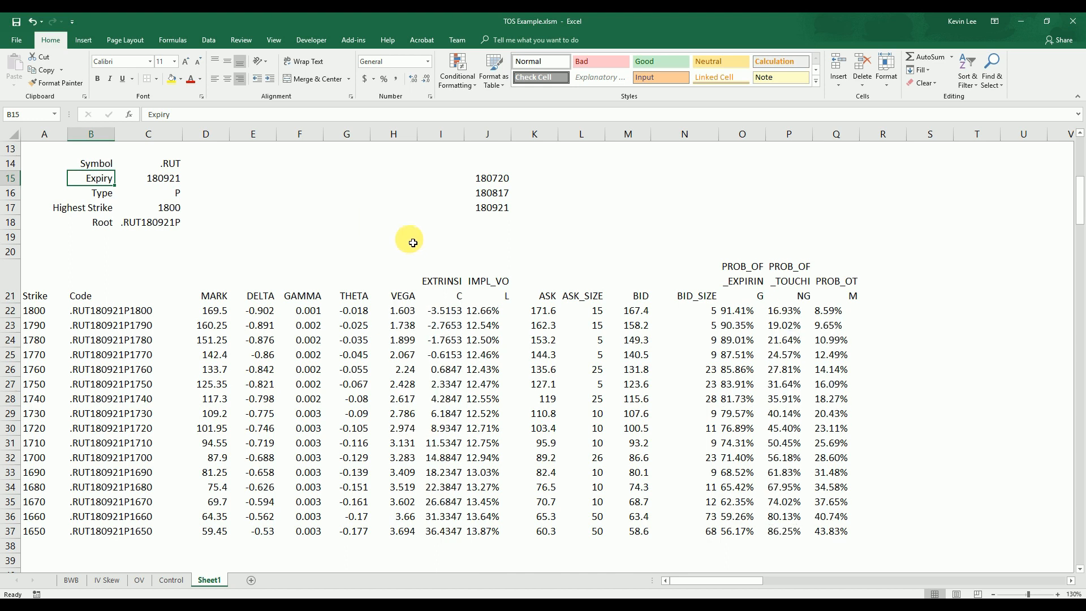
pyautogui.moveTo(441, 253); pyautogui.dragTo(873, 532)
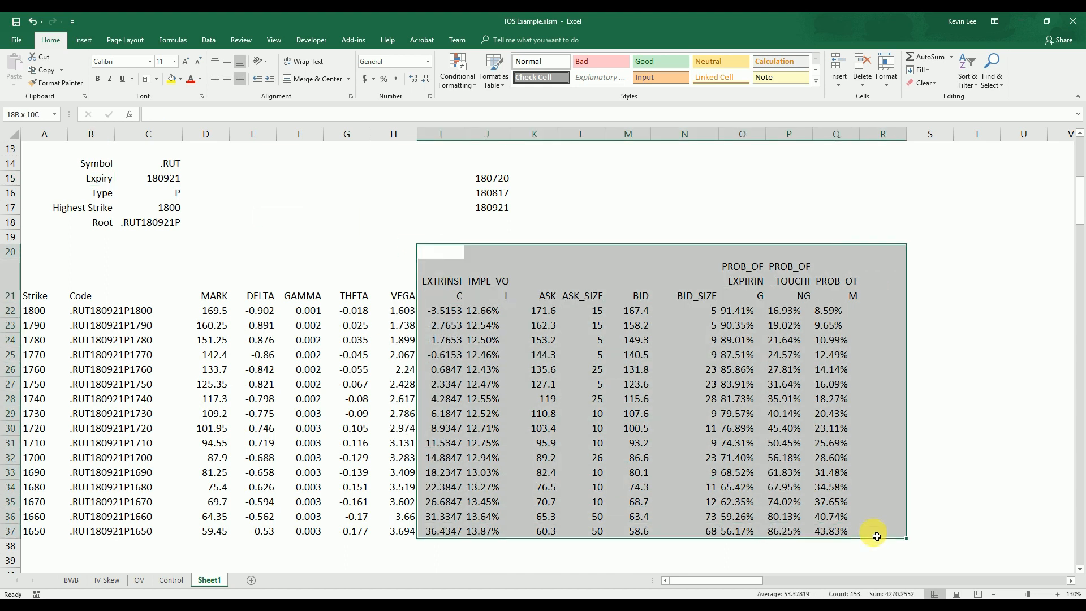
pyautogui.press('Delete')
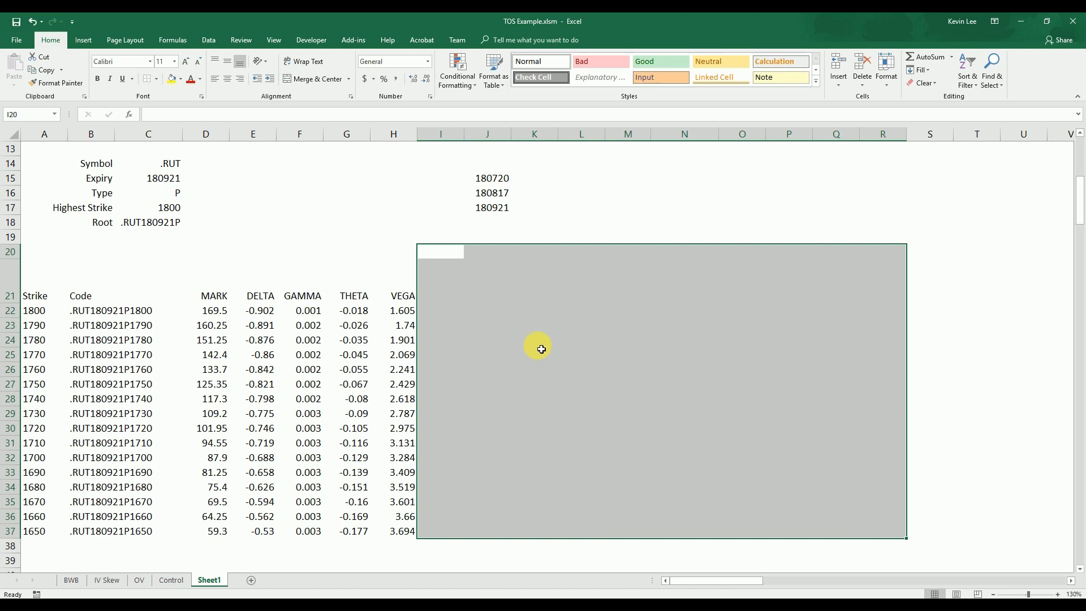
pyautogui.click(594, 210)
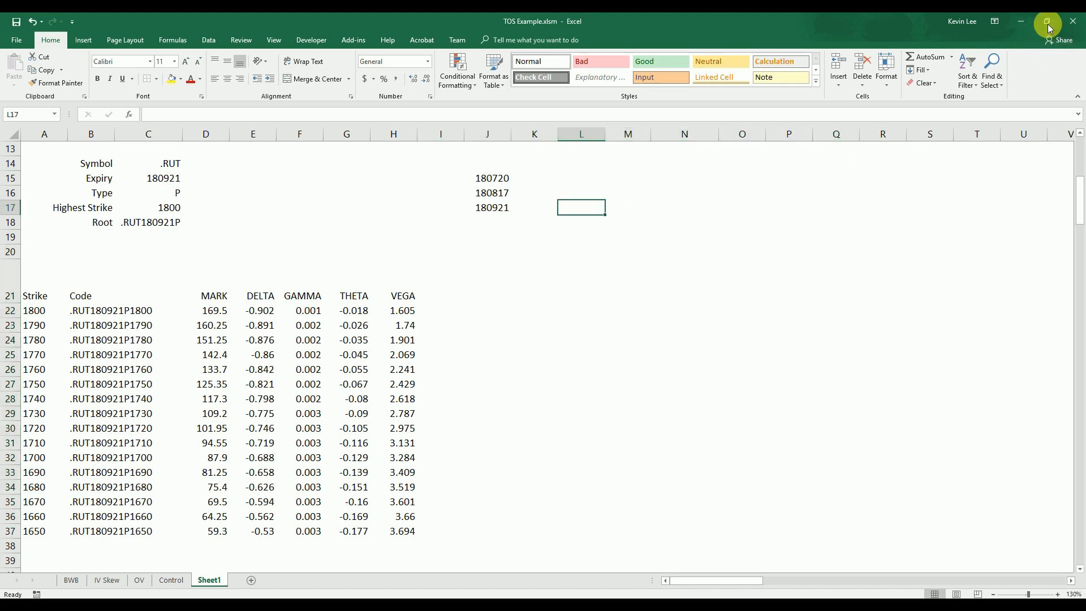
# Reduce row 21 to single-line height and enter the first expiration date, 5/25/2018, in J21.
pyautogui.click(1047, 23)
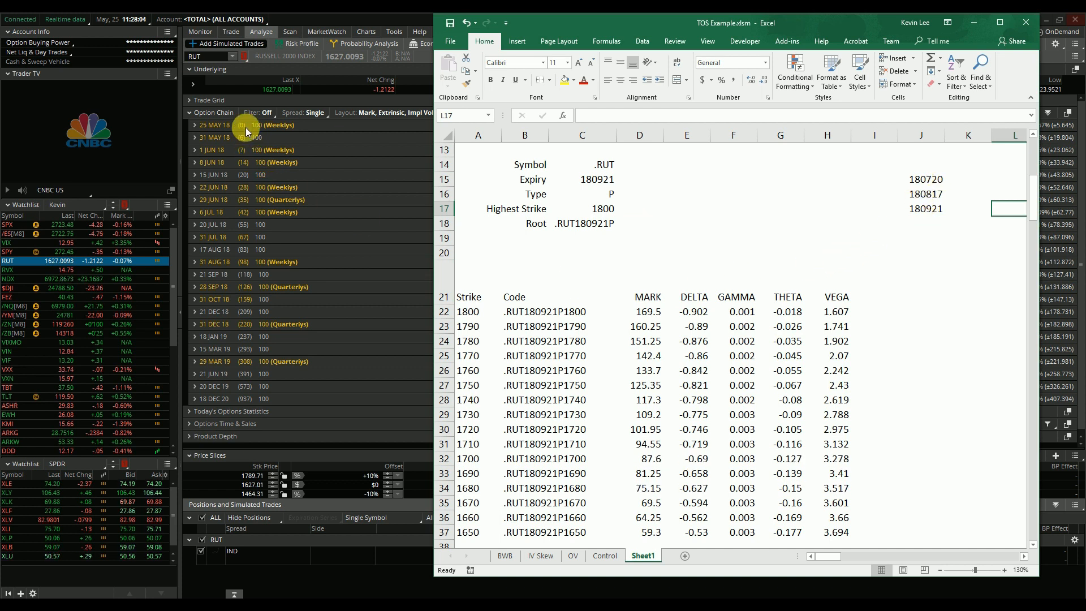
pyautogui.click(921, 223)
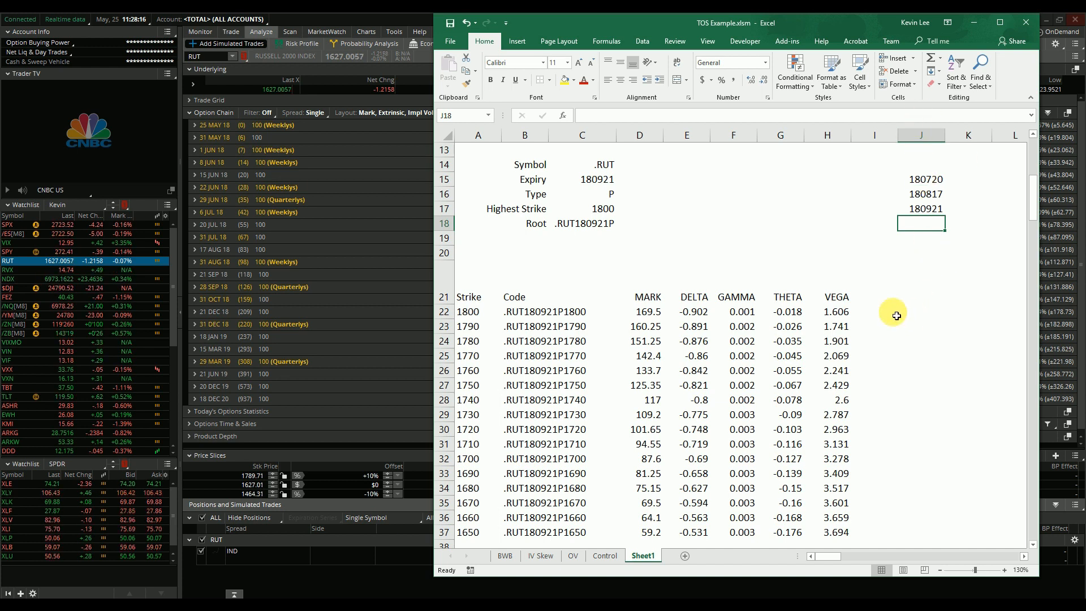
pyautogui.click(999, 23)
pyautogui.click(493, 283)
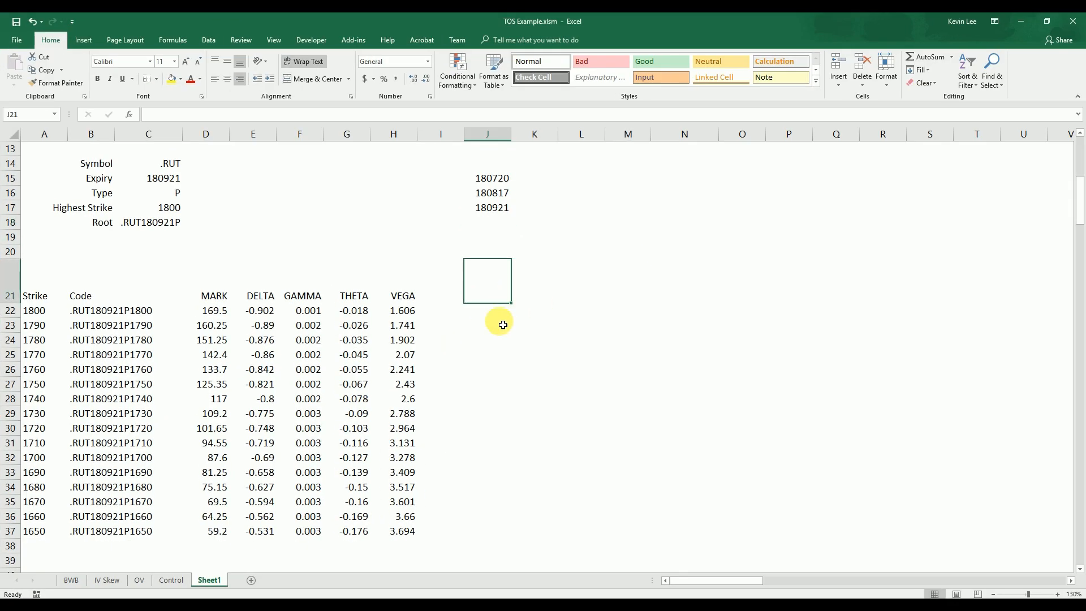
pyautogui.moveTo(14, 302); pyautogui.dragTo(15, 277)
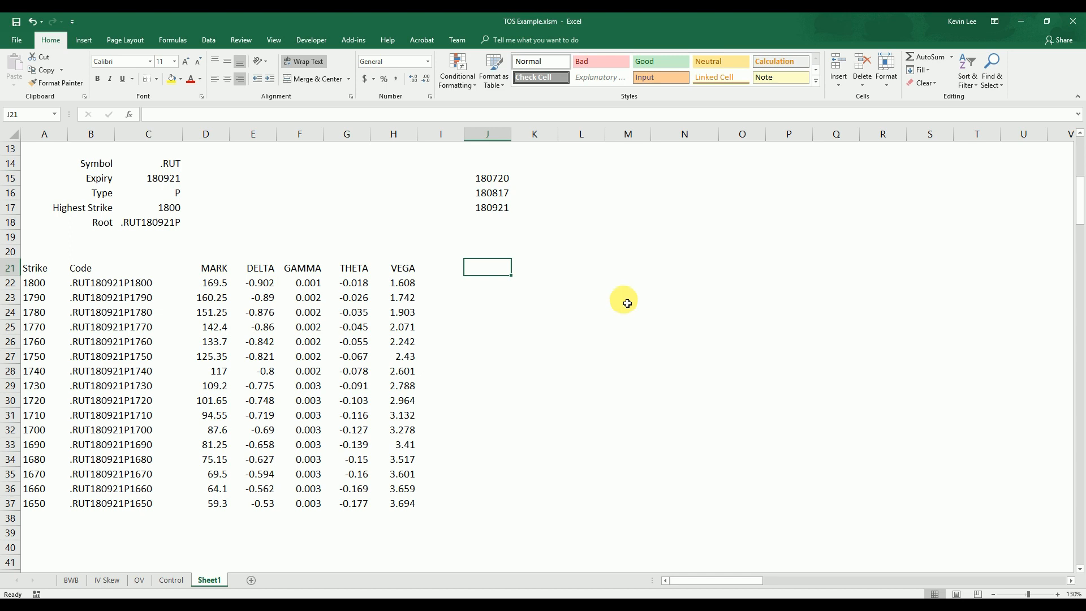
pyautogui.click(1046, 21)
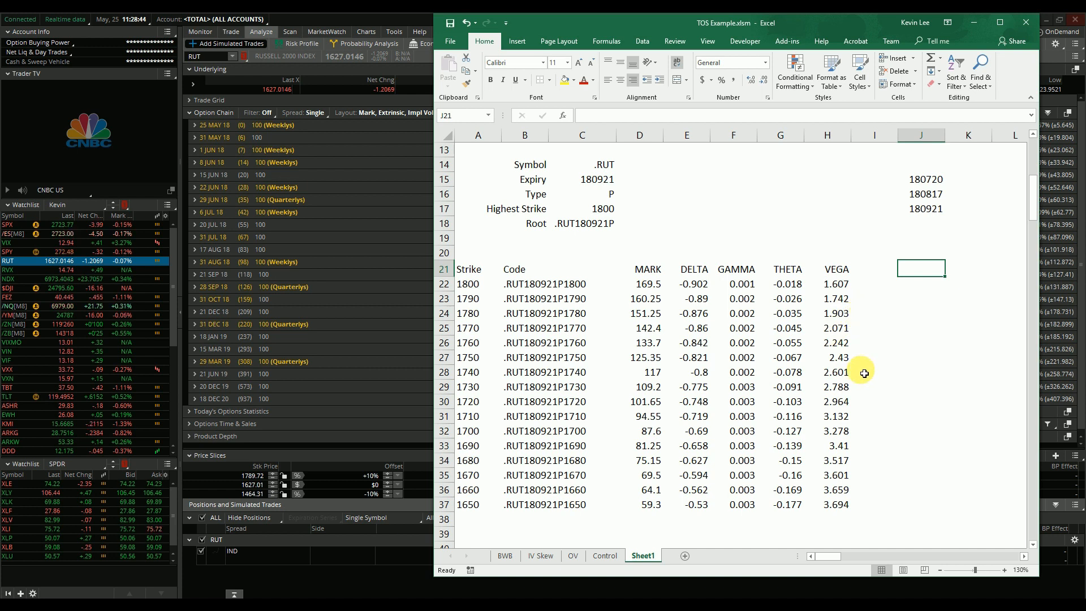
pyautogui.write('5/25/2018')
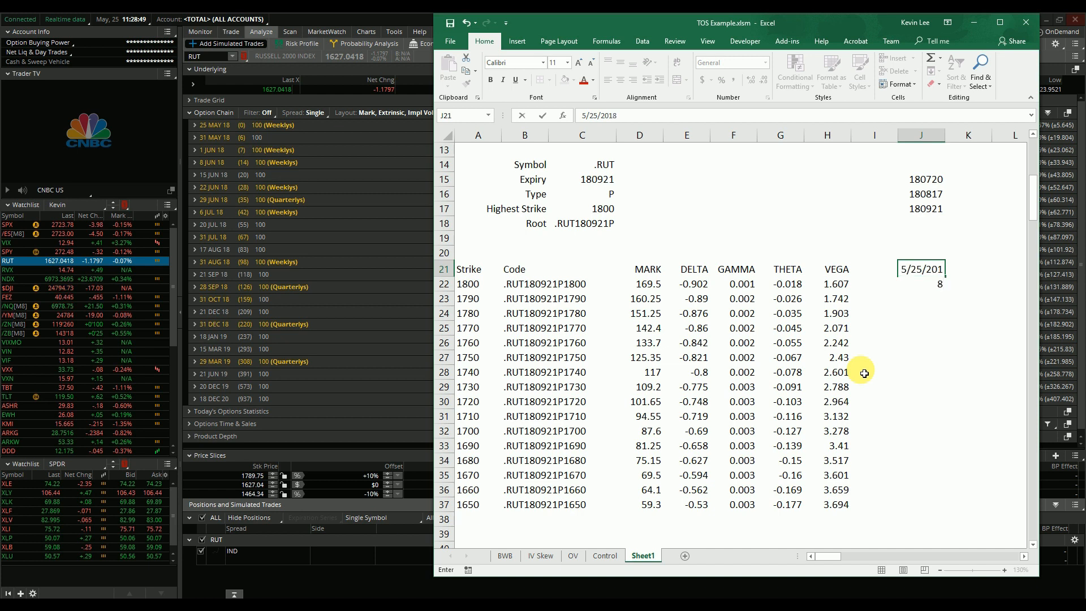
pyautogui.press('Return')
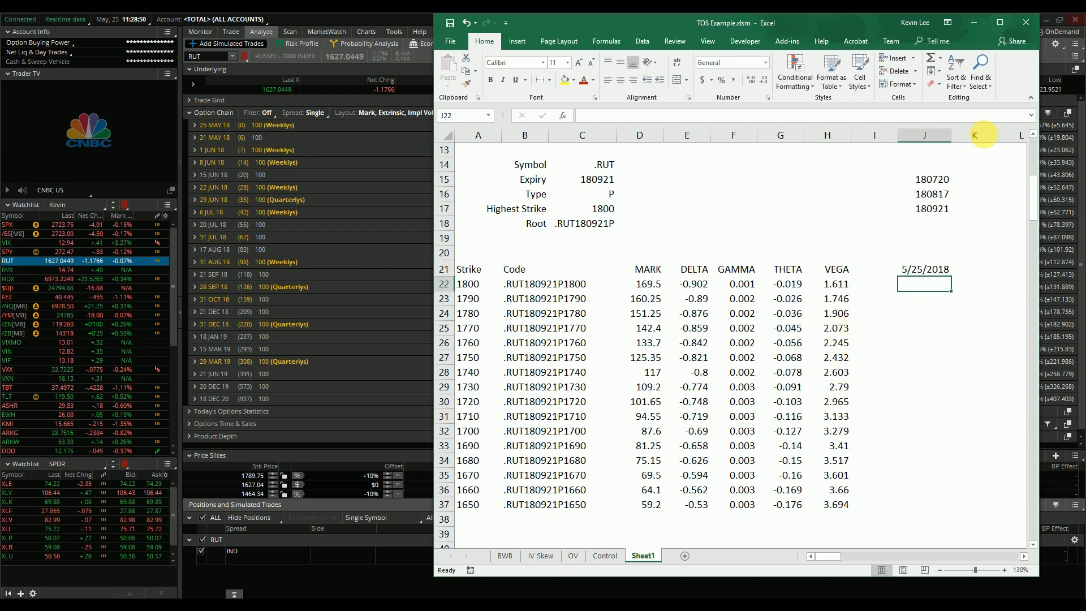
# Enter =J21+7 in J22 and fill the formula down to J37 to list weekly dates.
pyautogui.click(999, 23)
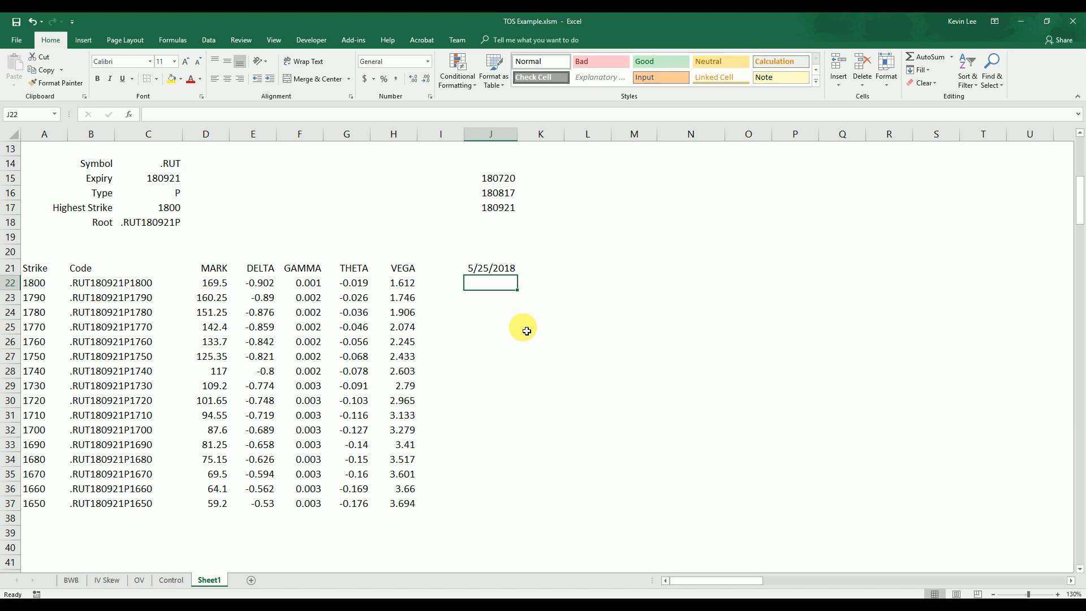
pyautogui.write('=')
pyautogui.press('Up')
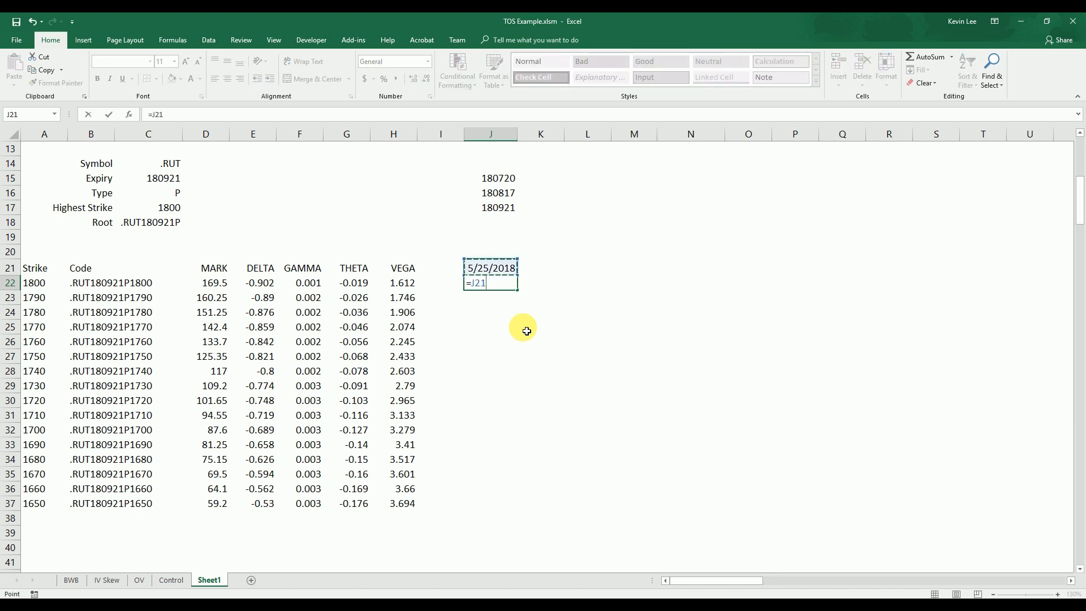
pyautogui.write('+7')
pyautogui.press('Return')
pyautogui.click(513, 286)
pyautogui.moveTo(522, 292); pyautogui.dragTo(508, 509)
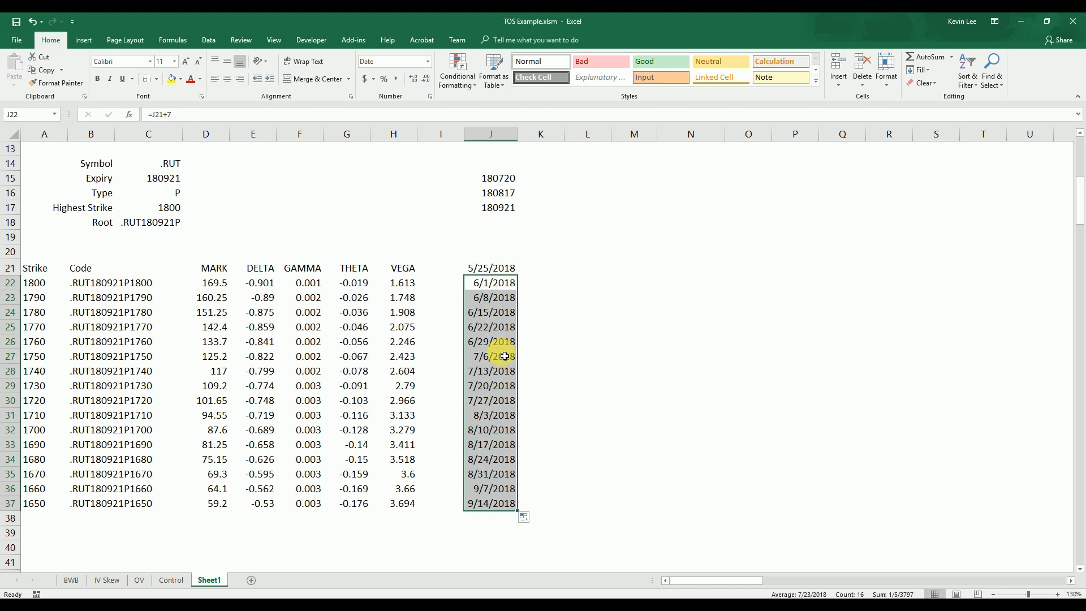
# Place the workbook window beside the thinkorswim option chain to compare the weekly dates with the RUT expirations.
pyautogui.click(1046, 22)
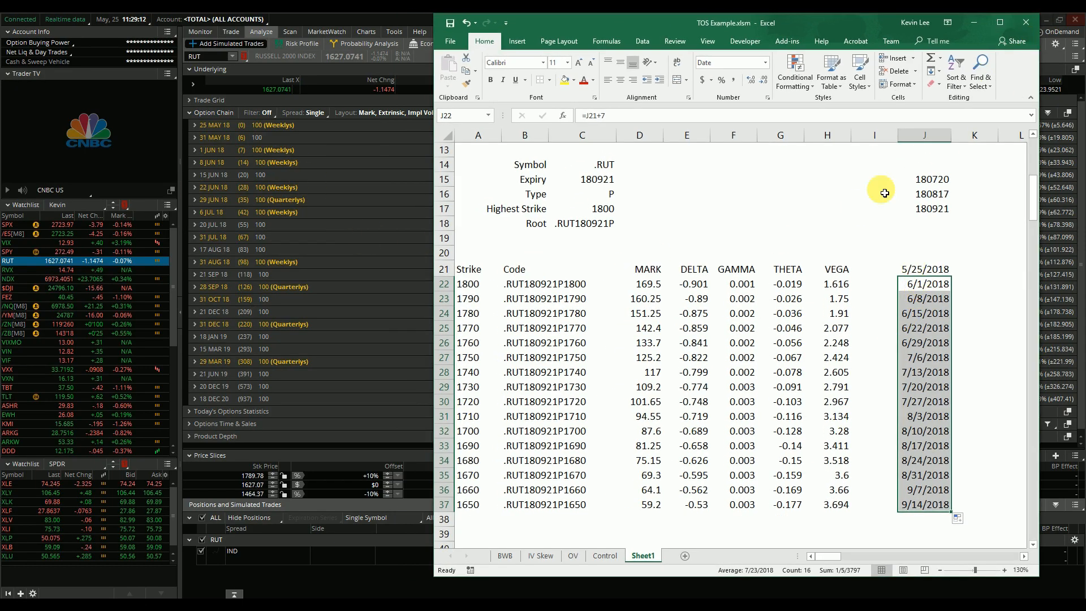
pyautogui.moveTo(813, 24); pyautogui.dragTo(734, 17)
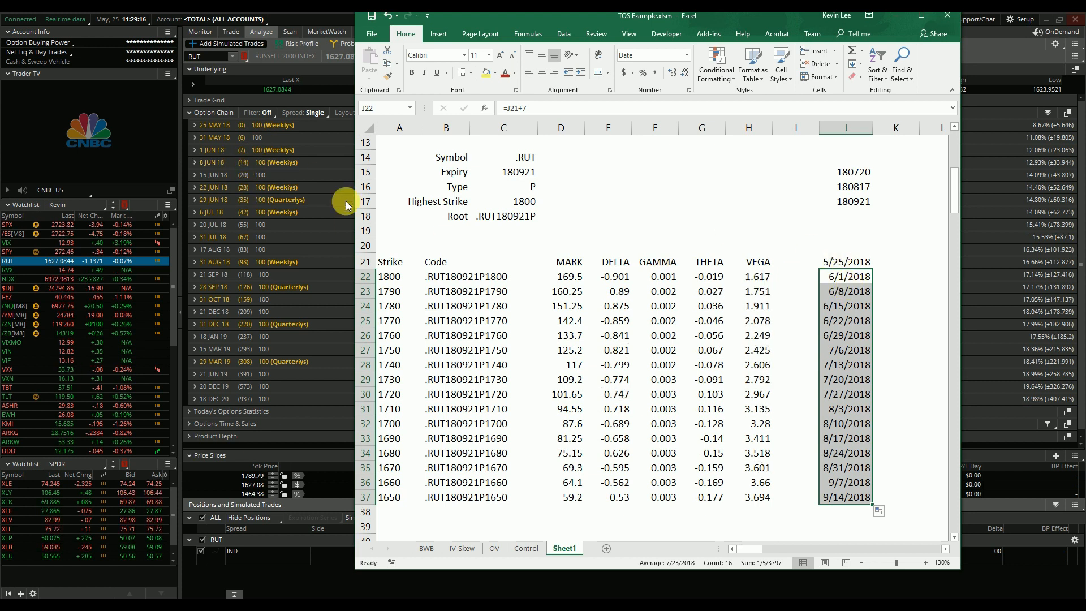
pyautogui.click(850, 370)
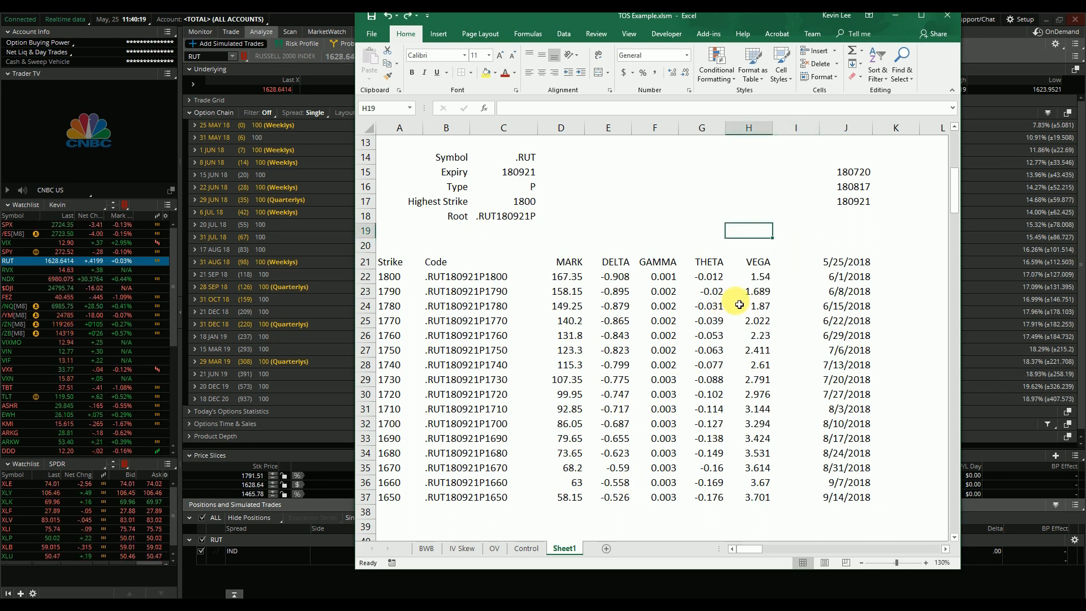
# Move the list of weekly dates from J21:J37 to N21:N37.
pyautogui.click(920, 15)
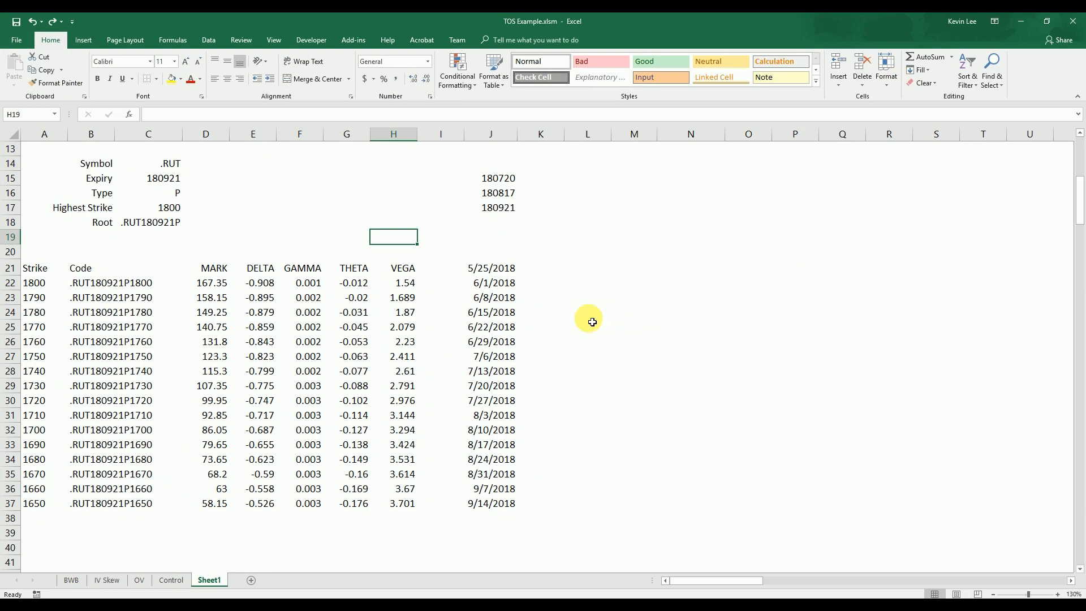
pyautogui.click(485, 271)
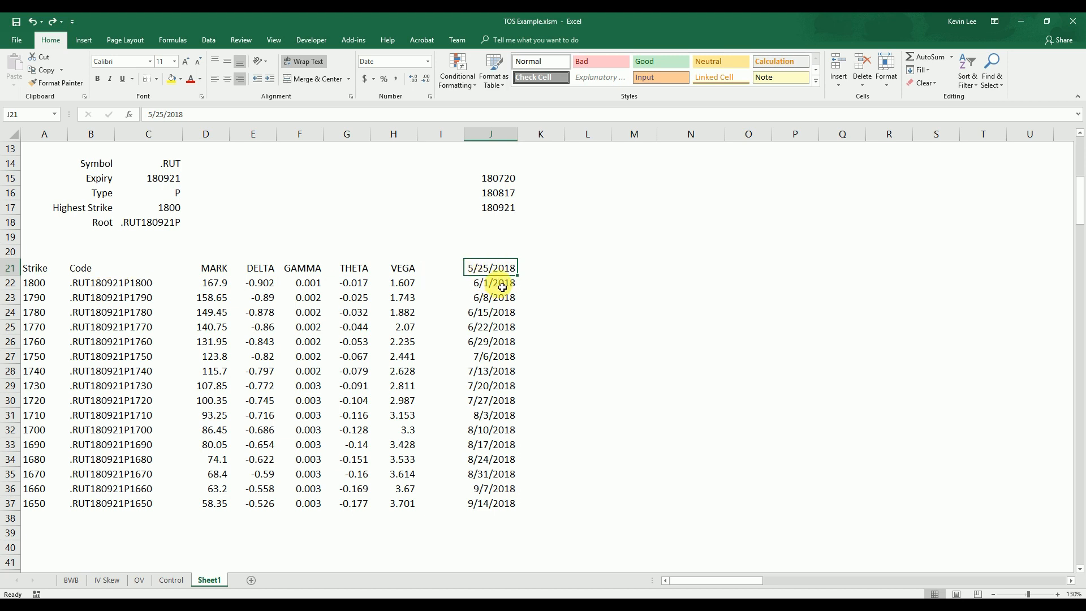
pyautogui.moveTo(497, 270); pyautogui.dragTo(674, 464)
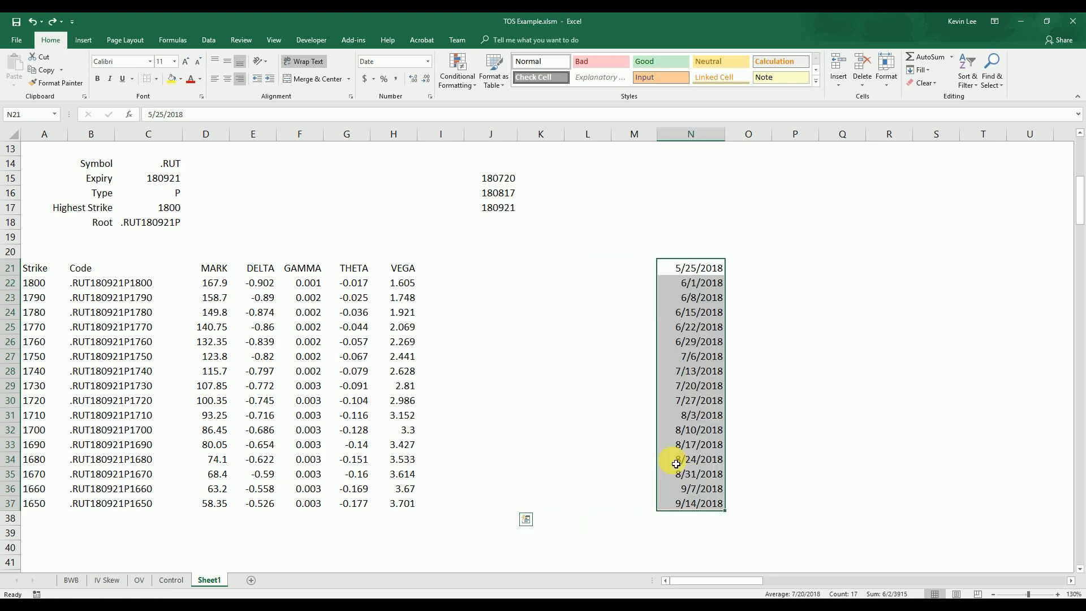
# Enter =TEXT(N21,"yymmdd") in M21 and fill the formula down to M37 beside the weekly dates.
pyautogui.click(634, 268)
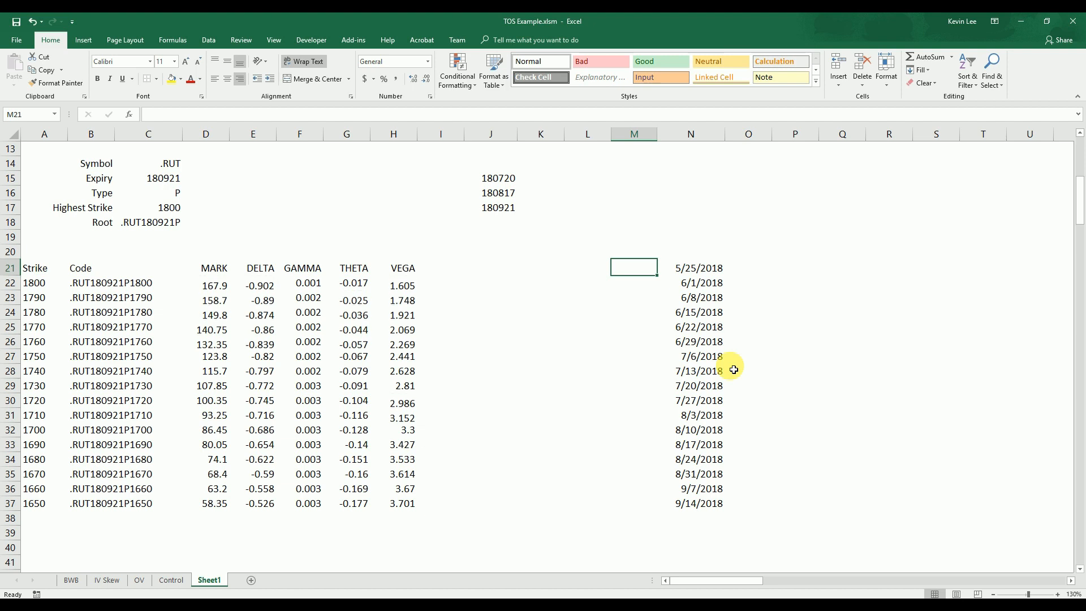
pyautogui.scroll(3, 732, 369)
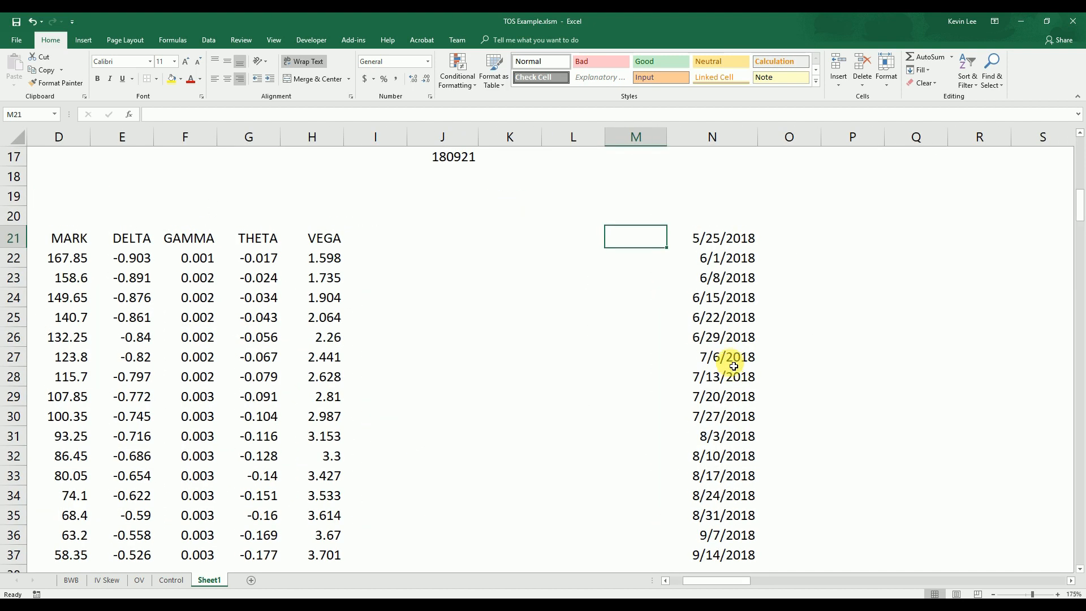
pyautogui.scroll(1, 733, 366)
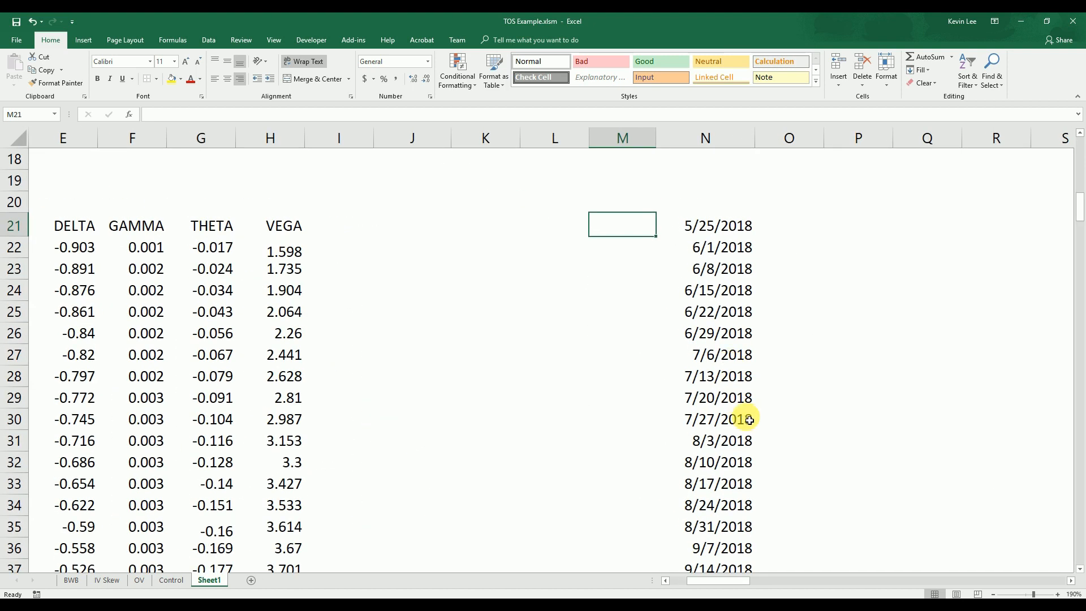
pyautogui.write('=te')
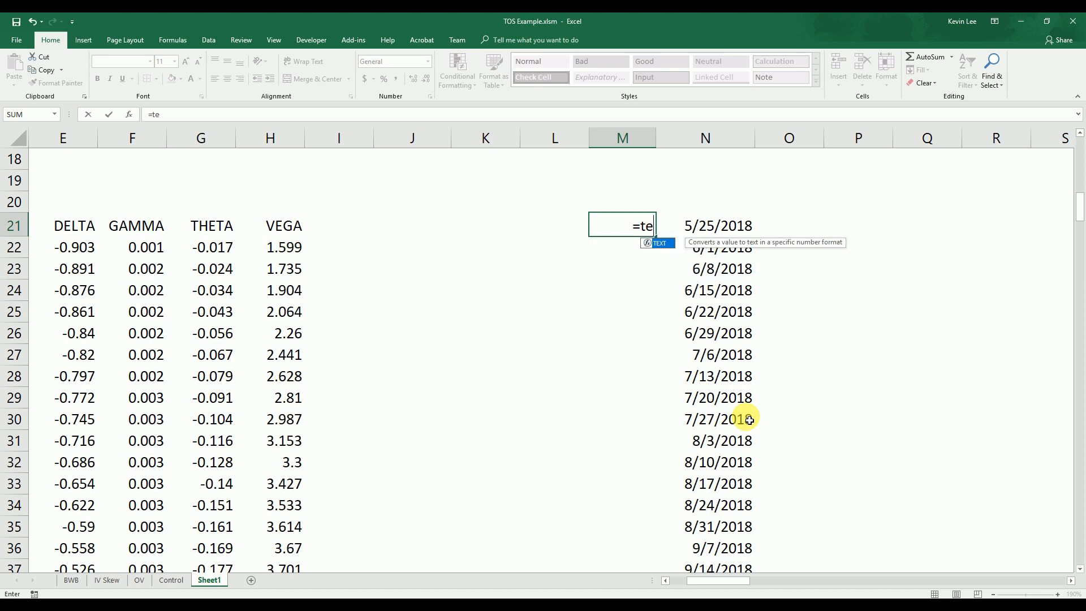
pyautogui.write('xt(')
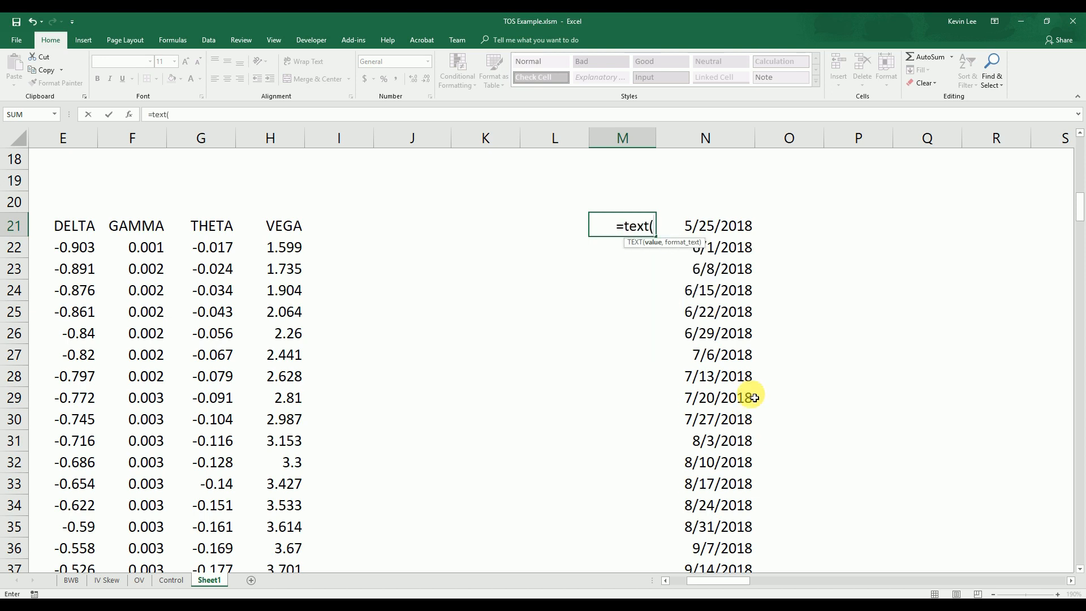
pyautogui.click(711, 229)
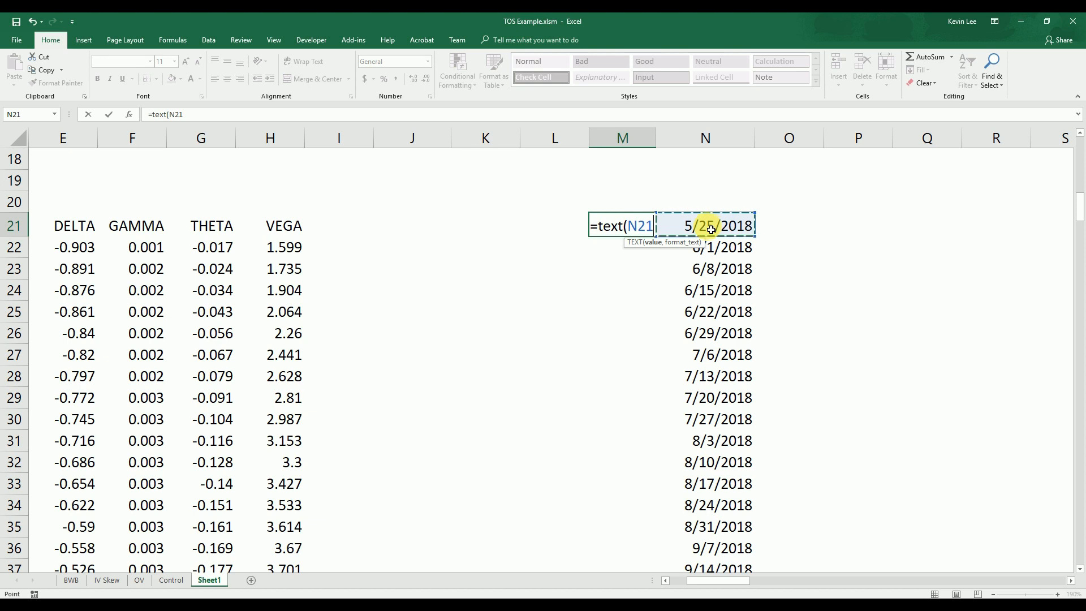
pyautogui.write(',')
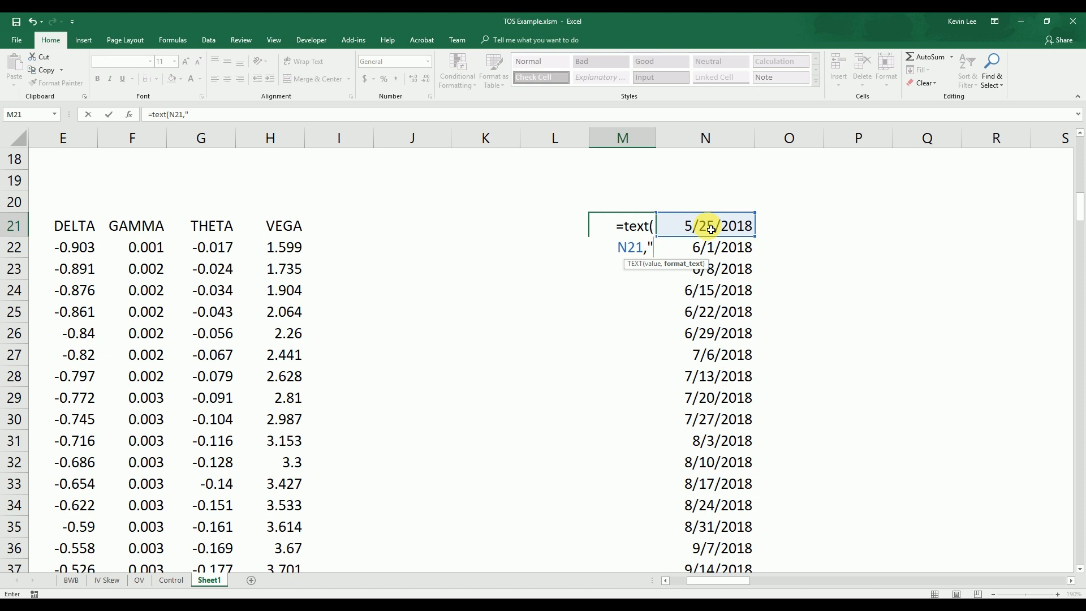
pyautogui.write('"yymmdd')
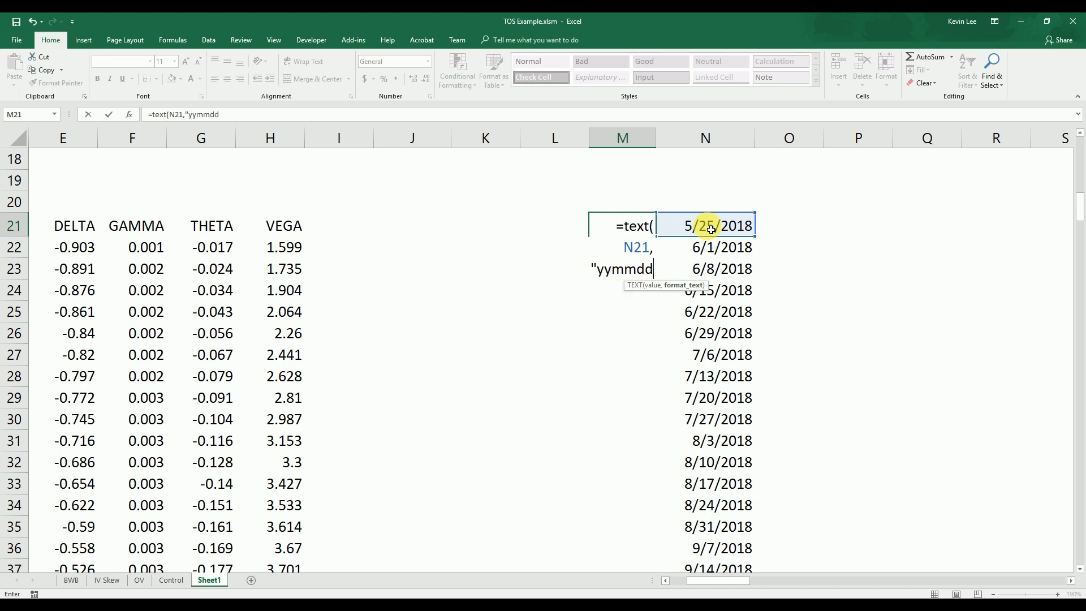
pyautogui.write('"')
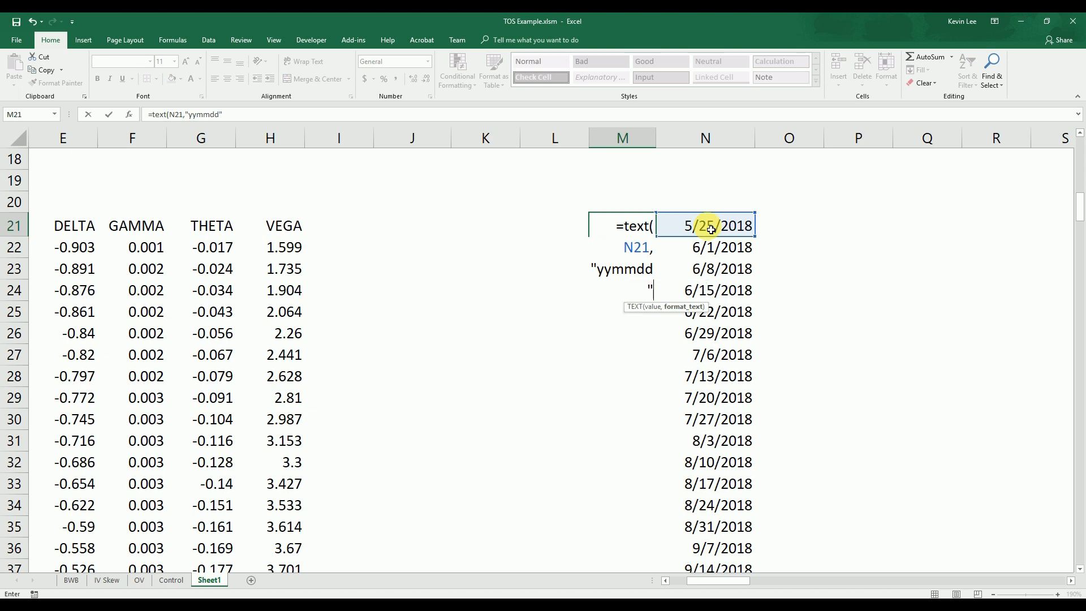
pyautogui.write(')')
pyautogui.press('Return')
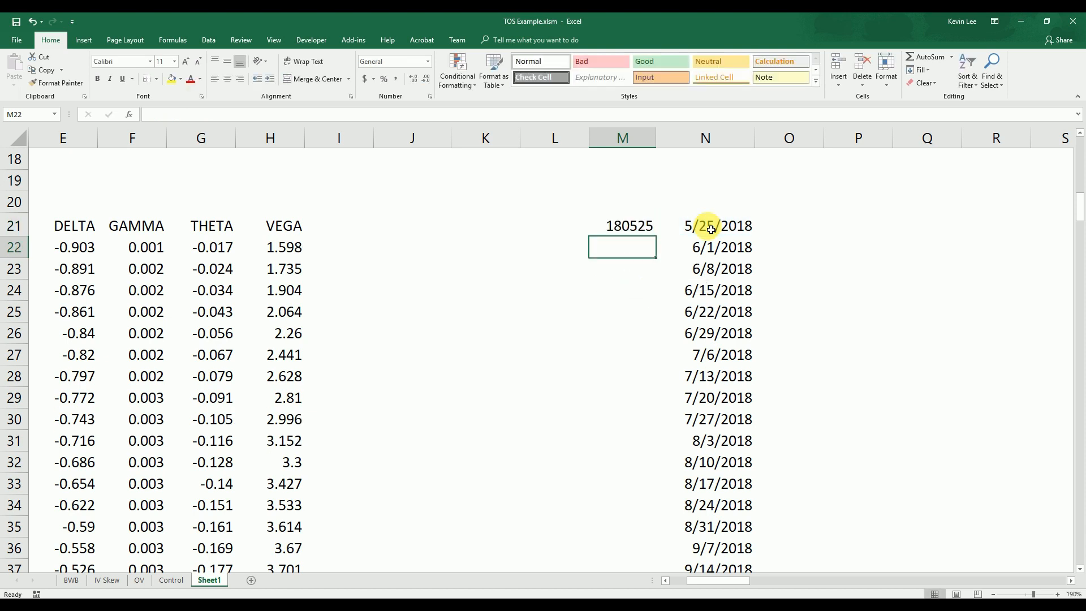
pyautogui.click(640, 224)
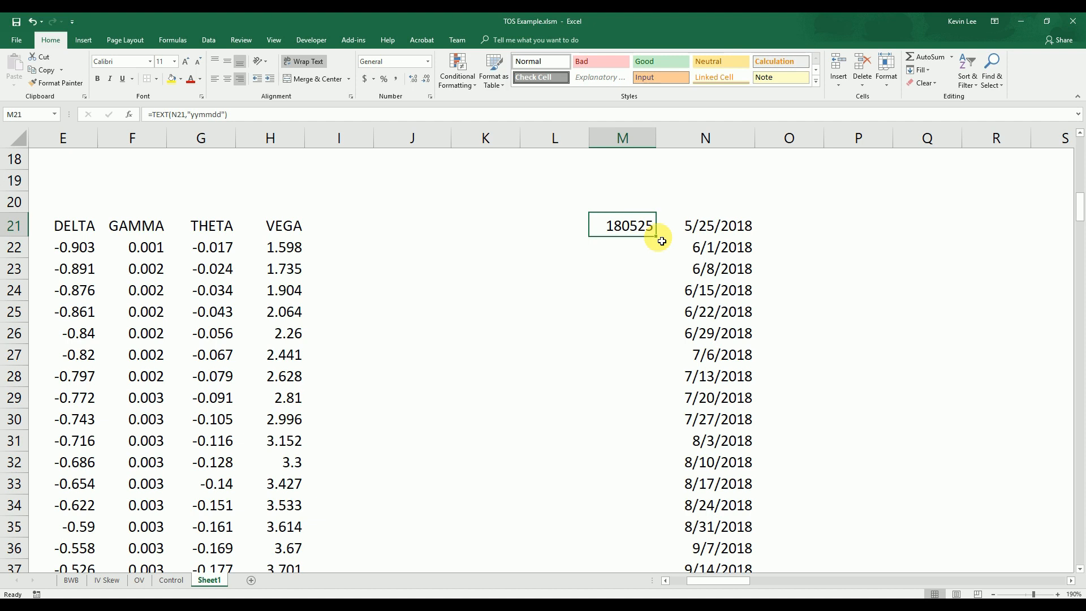
pyautogui.doubleClick(660, 240)
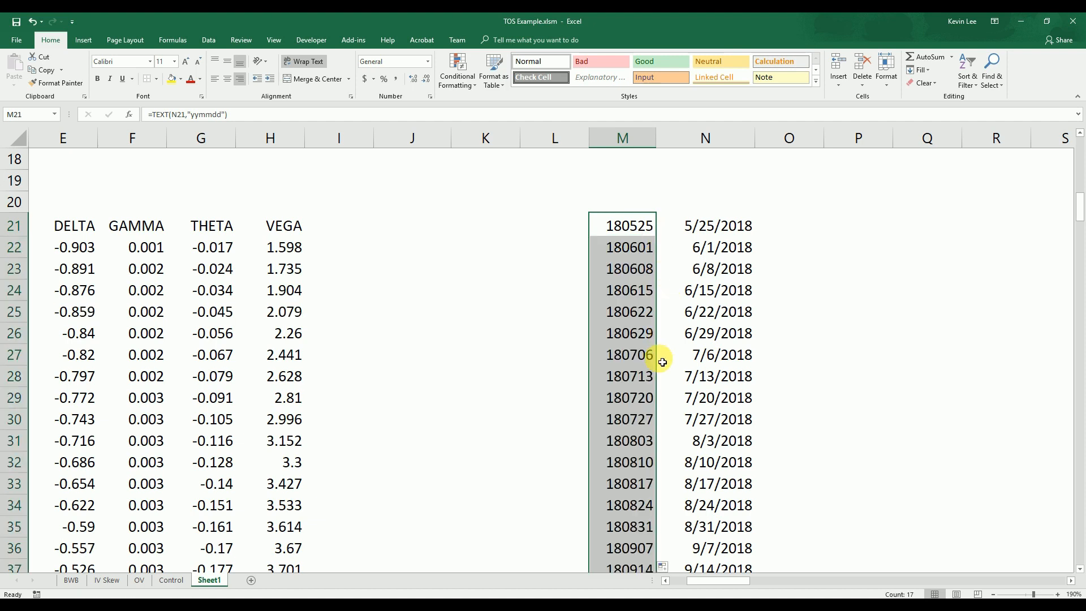
# Narrow column O beside the weekly dates to fit a single-character marker.
pyautogui.keyDown('ctrl'); pyautogui.scroll(-1, 662, 362); pyautogui.keyUp('ctrl')
pyautogui.keyDown('ctrl'); pyautogui.scroll(-1, 662, 362); pyautogui.keyUp('ctrl')
pyautogui.moveTo(724, 580); pyautogui.dragTo(696, 578)
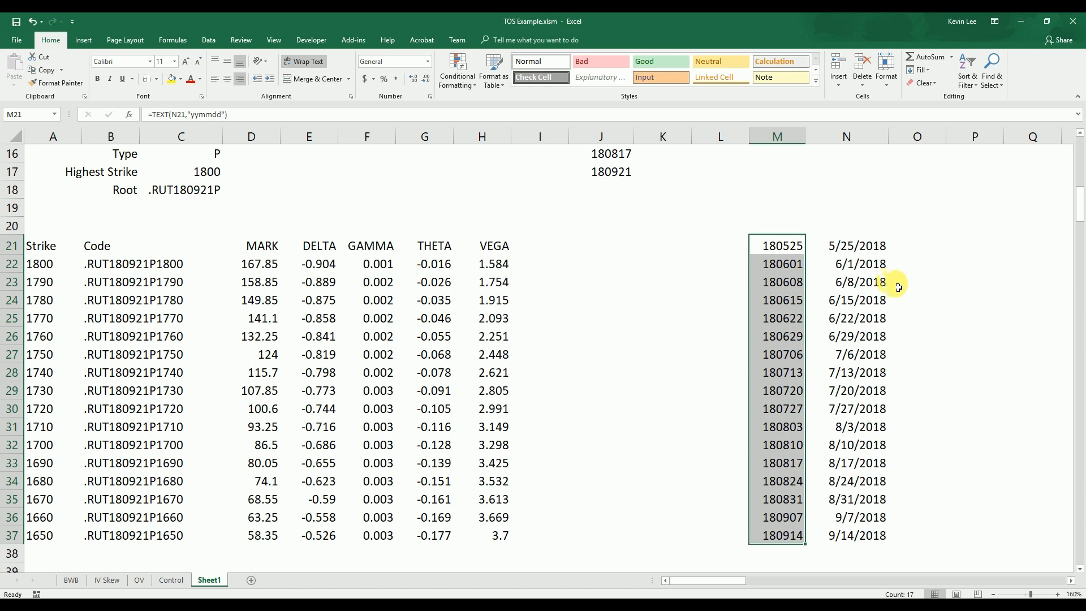
pyautogui.moveTo(945, 138); pyautogui.dragTo(911, 150)
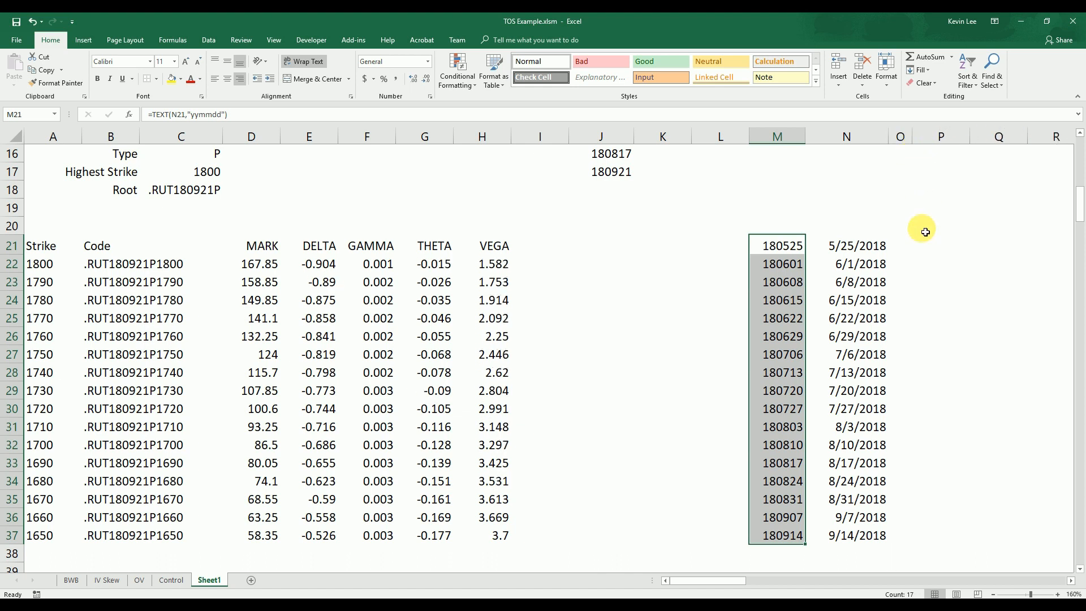
# Mark the dates 5/25, 6/8, 6/29, 7/20 and 8/10/2018 with an x in O21, O23, O26, O29 and O32.
pyautogui.click(906, 246)
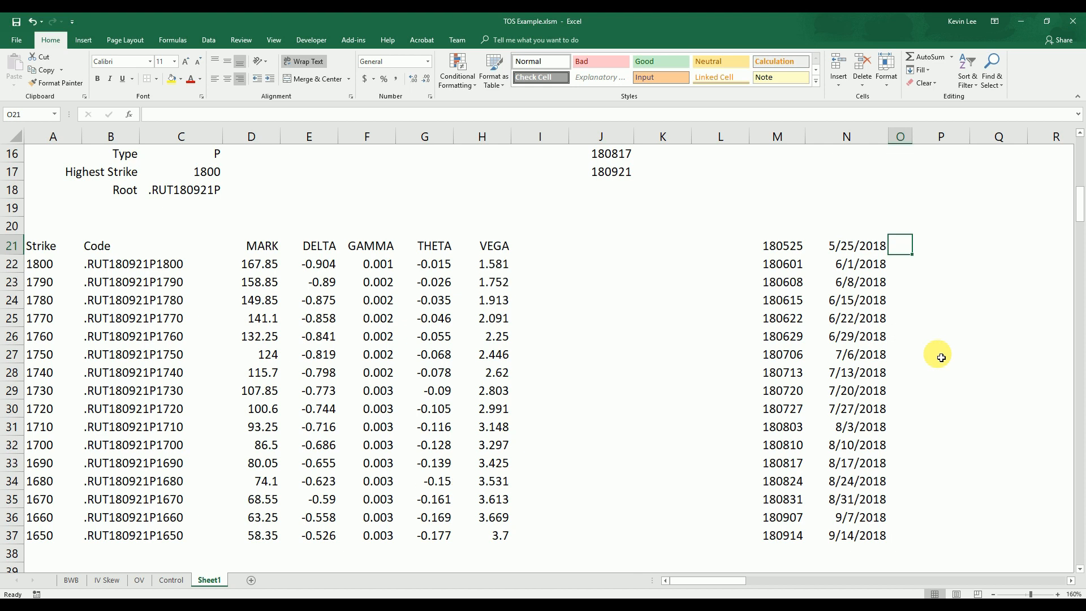
pyautogui.write('x')
pyautogui.press('Return')
pyautogui.press('Down')
pyautogui.press('Down')
pyautogui.press('Up')
pyautogui.write('x')
pyautogui.press('Down')
pyautogui.press('Down')
pyautogui.press('Down')
pyautogui.write('x')
pyautogui.press('Return')
pyautogui.press('Down')
pyautogui.press('Down')
pyautogui.write('x')
pyautogui.press('Return')
pyautogui.press('Down')
pyautogui.press('Down')
pyautogui.write('x')
pyautogui.press('Return')
# Center the contents of column O horizontally.
pyautogui.click(900, 136)
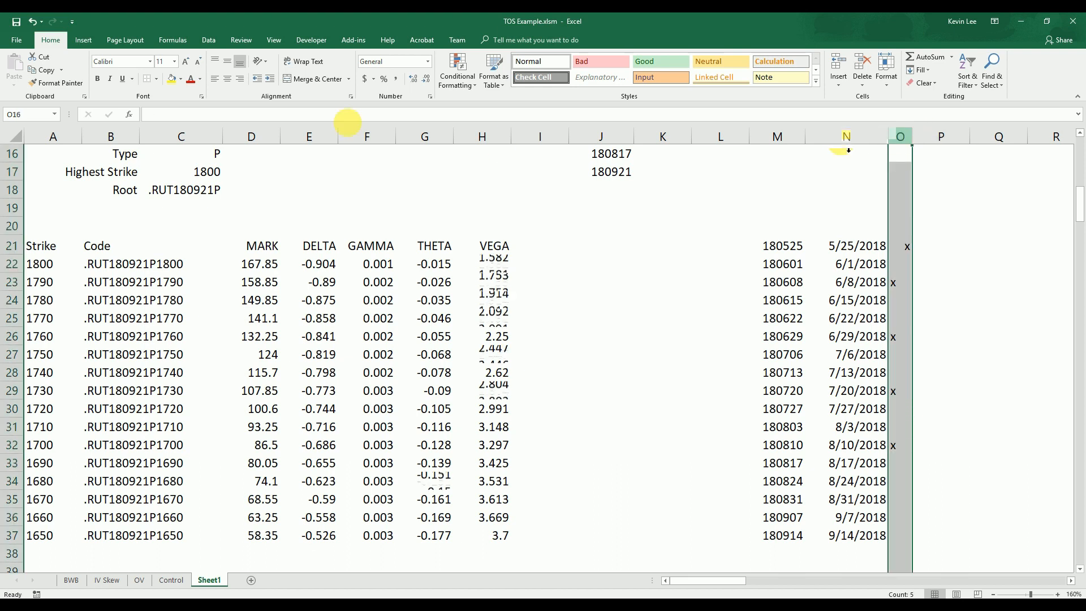
pyautogui.click(228, 85)
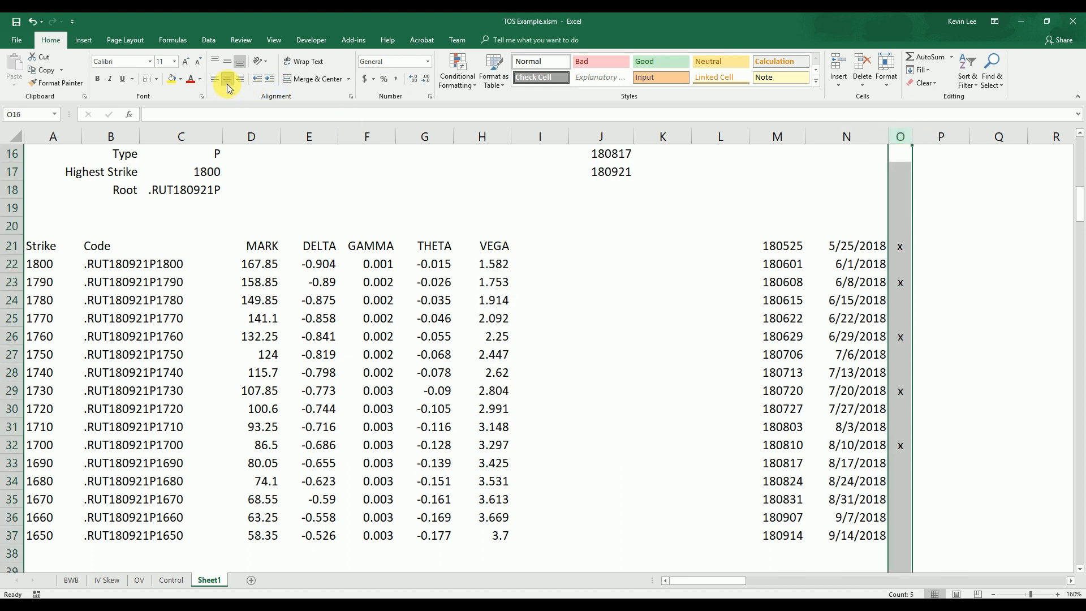
pyautogui.click(933, 372)
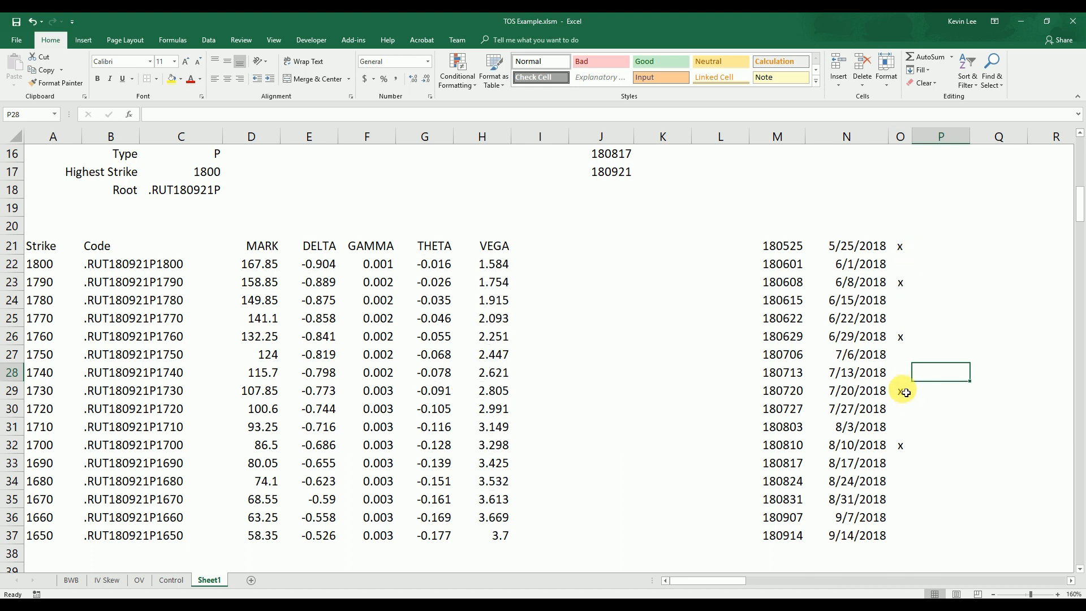
# Review the choices offered for Expiry in C15 and leave the selection as it is.
pyautogui.scroll(1, 910, 385)
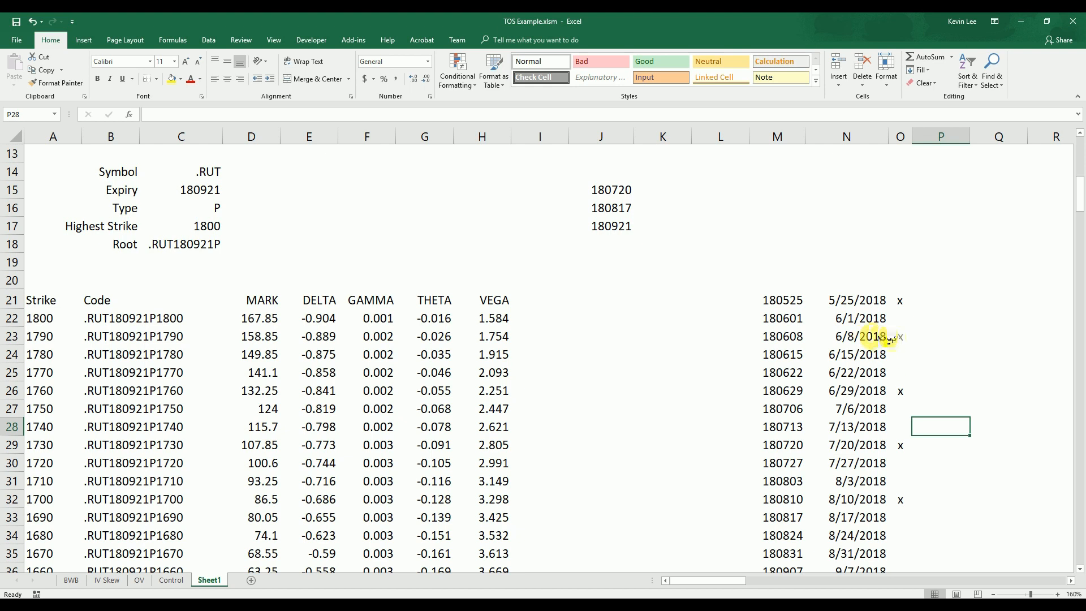
pyautogui.click(210, 189)
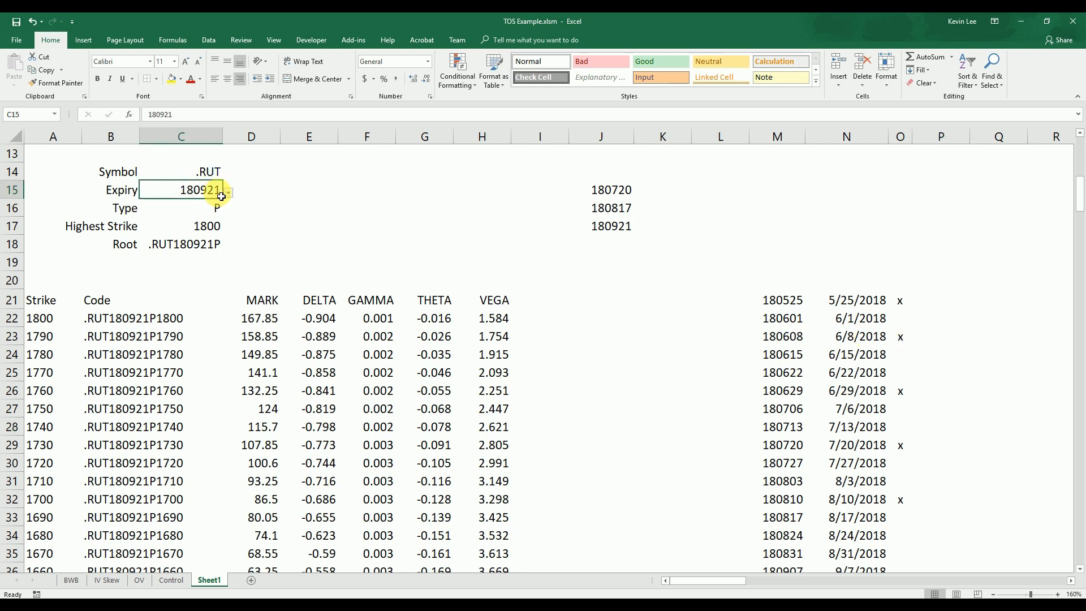
pyautogui.click(227, 193)
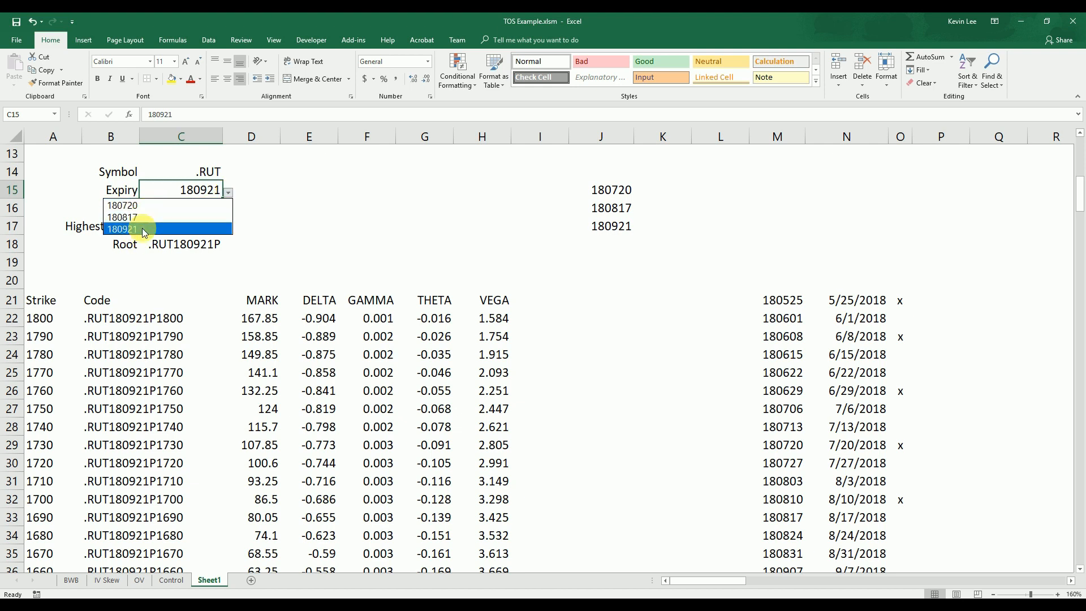
pyautogui.click(389, 239)
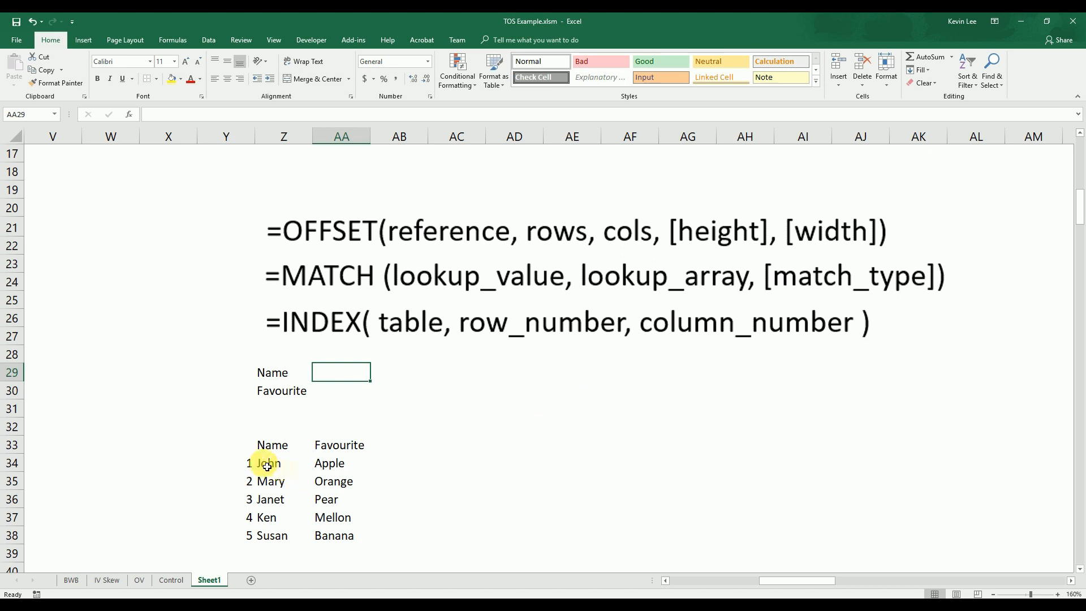
# Examine the example lookup table's names in Z34:Z38 and their favourites in AA34:AA38.
pyautogui.moveTo(269, 463); pyautogui.dragTo(283, 534)
pyautogui.moveTo(332, 463); pyautogui.dragTo(340, 536)
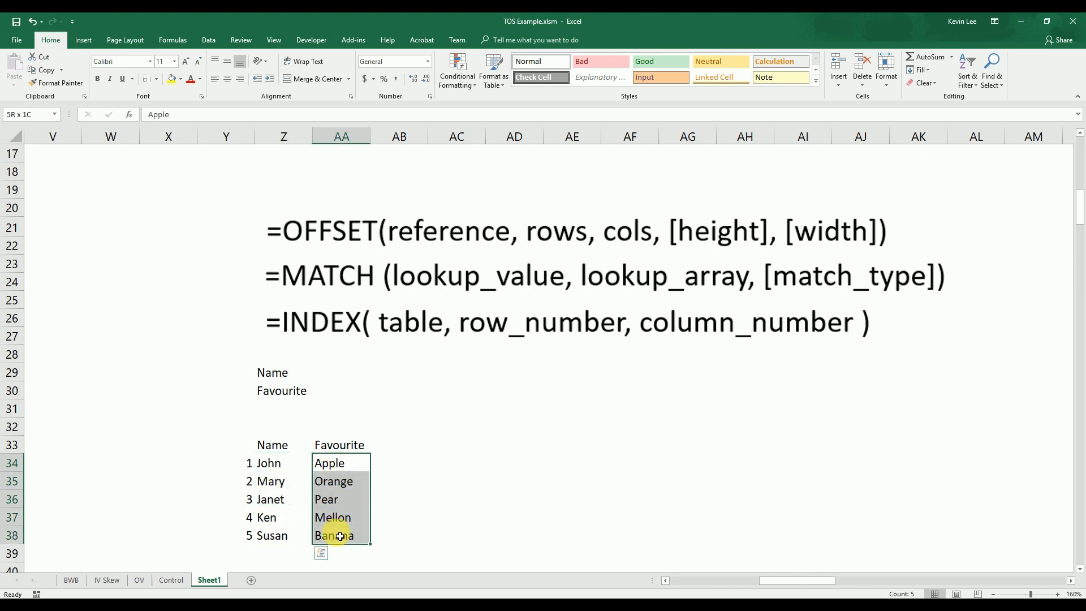
pyautogui.click(455, 487)
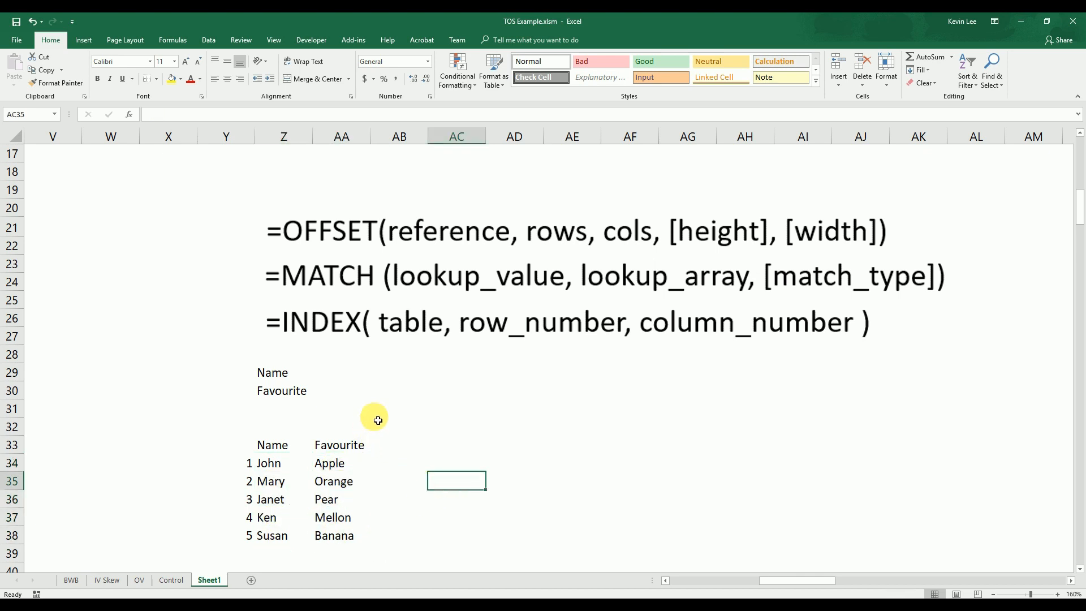
# Add list data validation to the Name cell AA29 with =$Z$34:$Z$38 as the source.
pyautogui.click(337, 377)
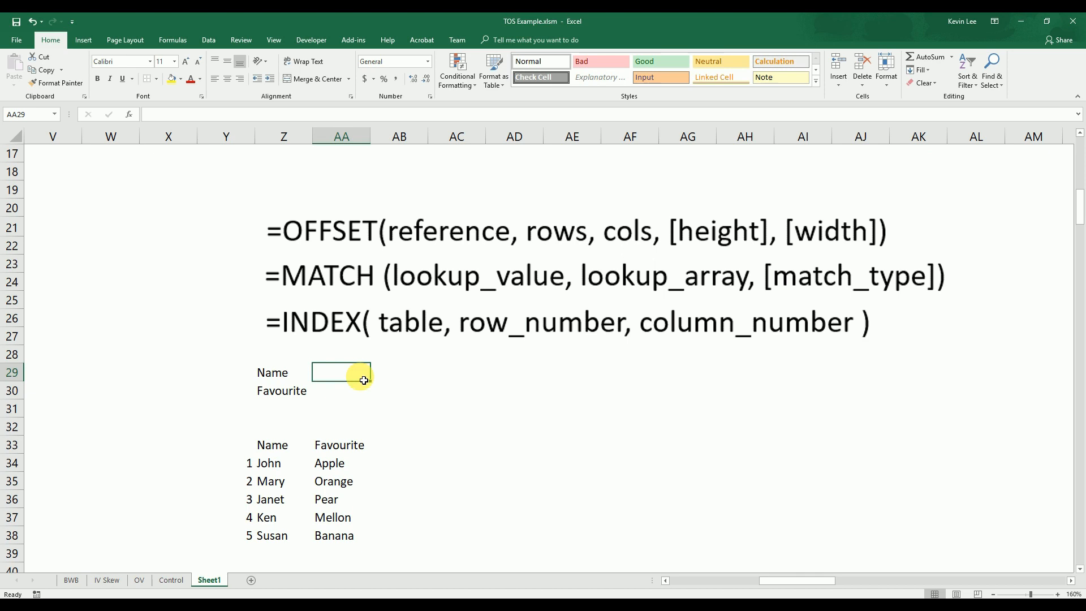
pyautogui.click(208, 45)
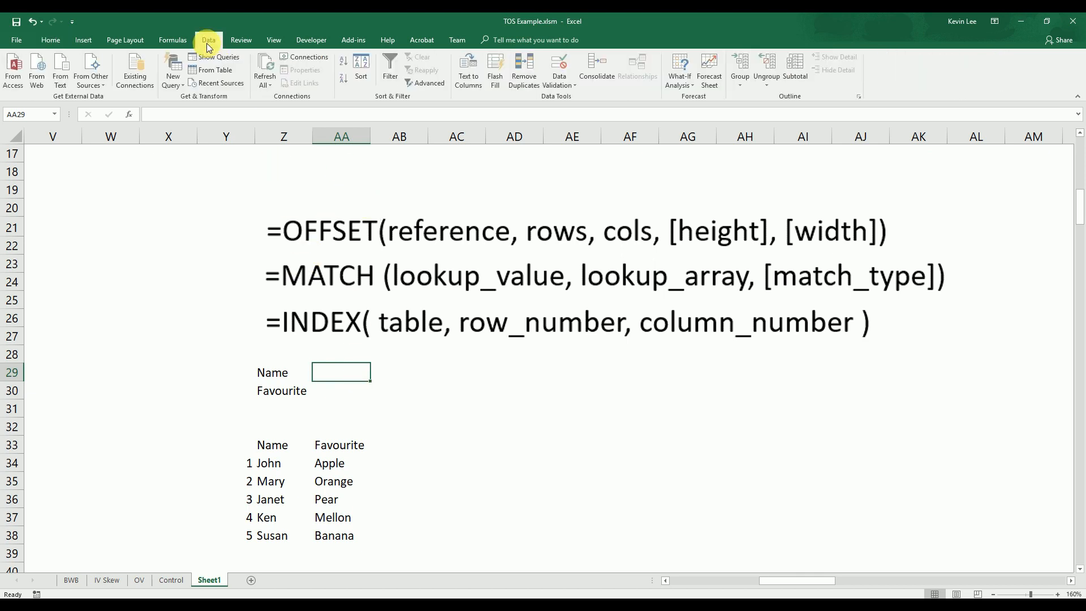
pyautogui.click(559, 83)
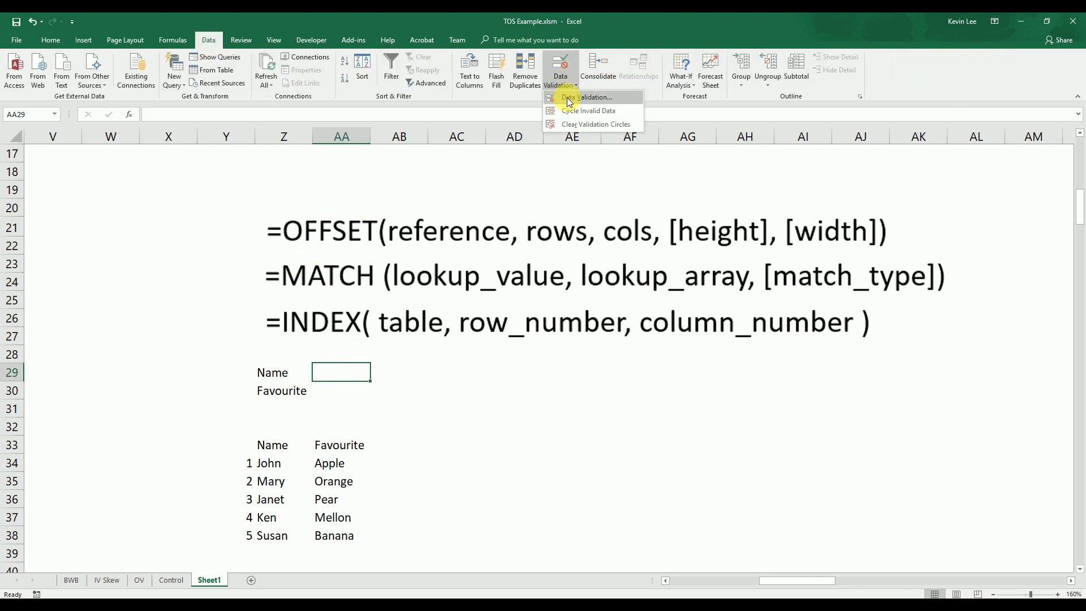
pyautogui.click(569, 100)
pyautogui.click(747, 161)
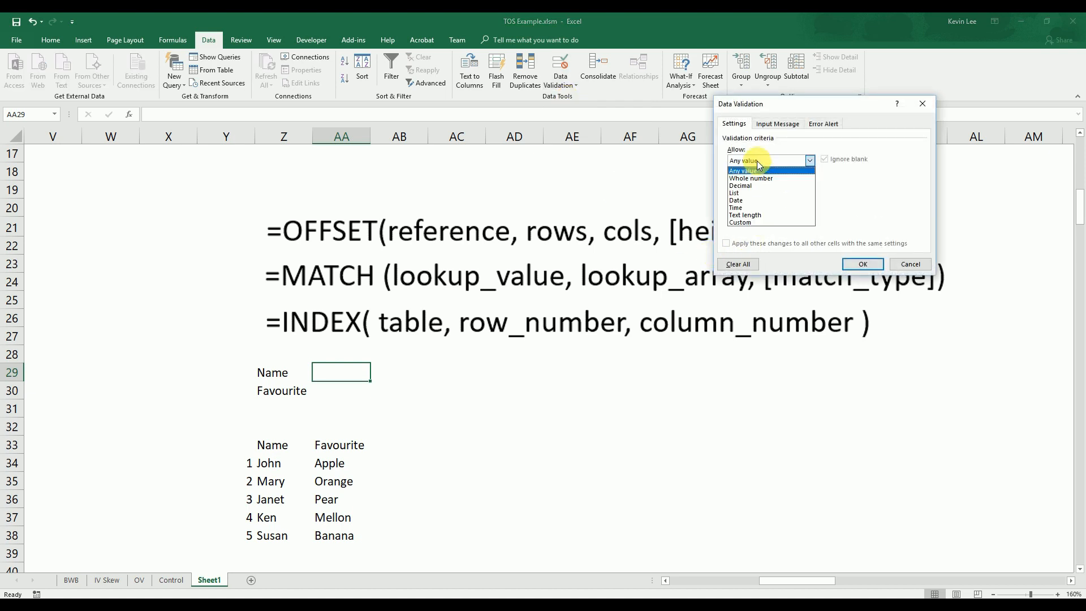
pyautogui.click(751, 194)
pyautogui.moveTo(781, 102); pyautogui.dragTo(451, 176)
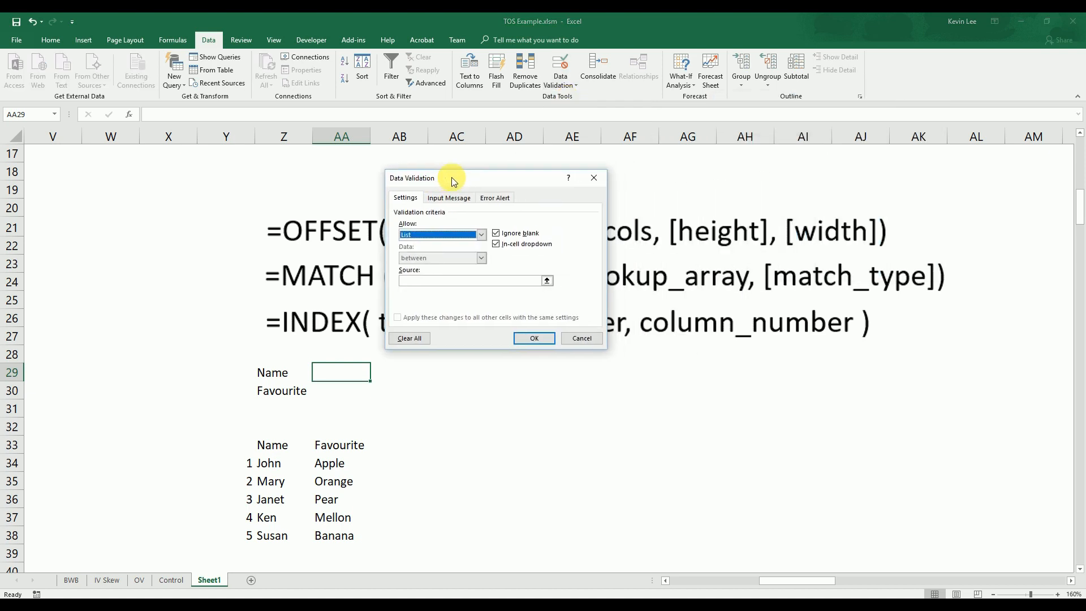
pyautogui.click(443, 281)
pyautogui.click(279, 470)
pyautogui.moveTo(279, 470); pyautogui.dragTo(271, 535)
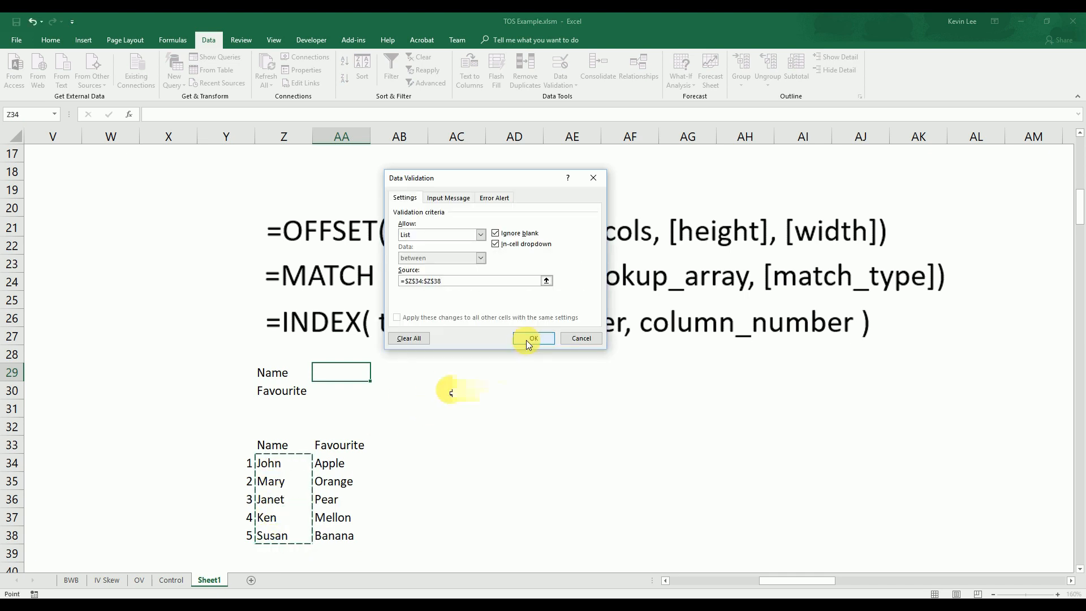
pyautogui.click(531, 338)
# Choose the second name from the validation list in AA29.
pyautogui.click(375, 375)
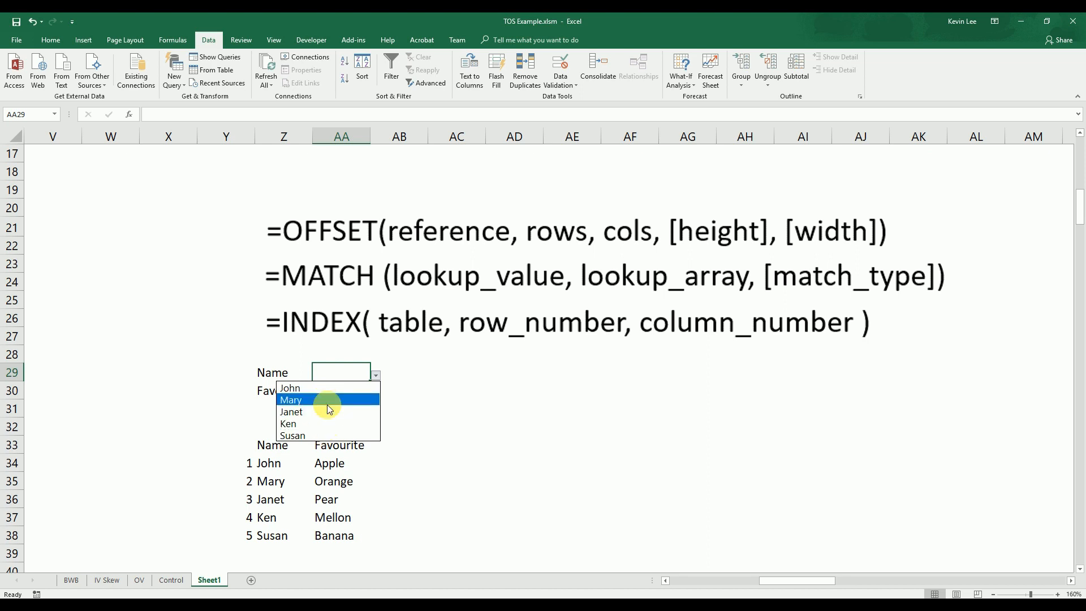
pyautogui.click(329, 407)
pyautogui.click(330, 409)
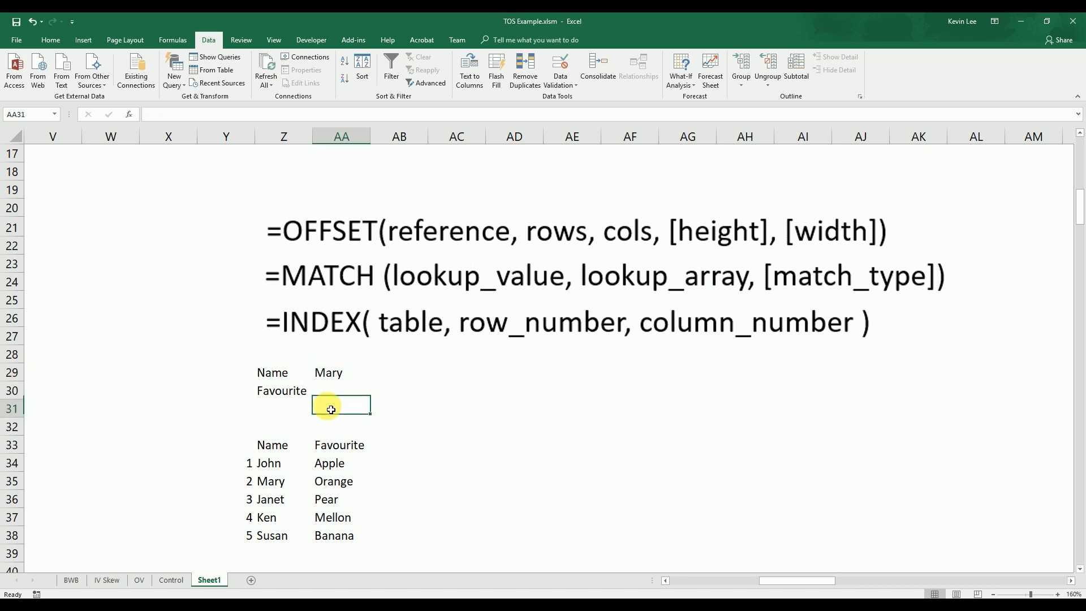
# Add a sixth entry to the lookup table, with a new name in Z39 and the number 6 in Y39.
pyautogui.click(281, 553)
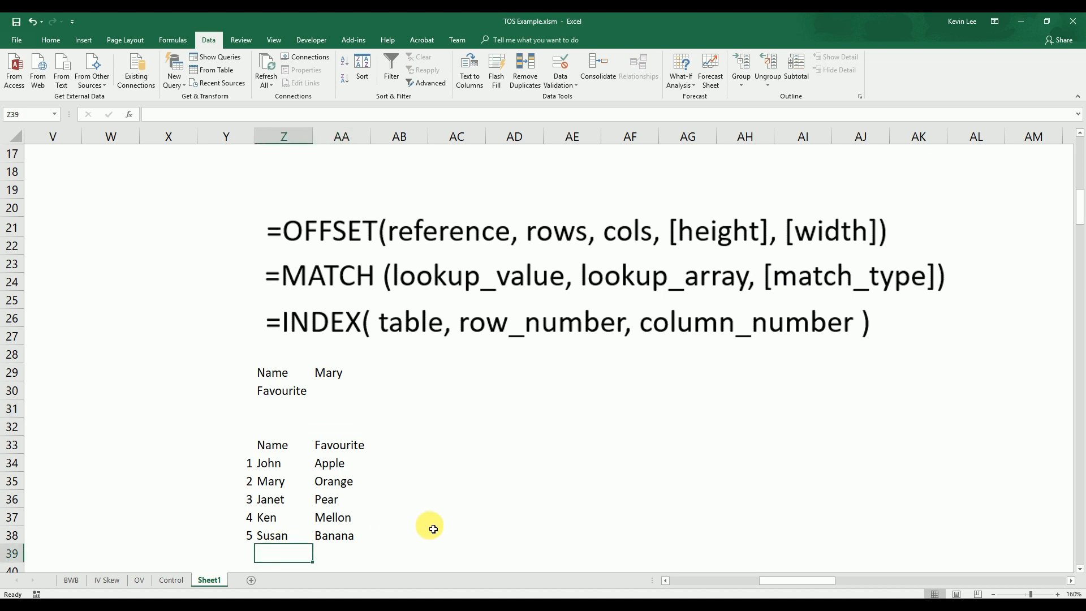
pyautogui.write('Bren')
pyautogui.press('Left')
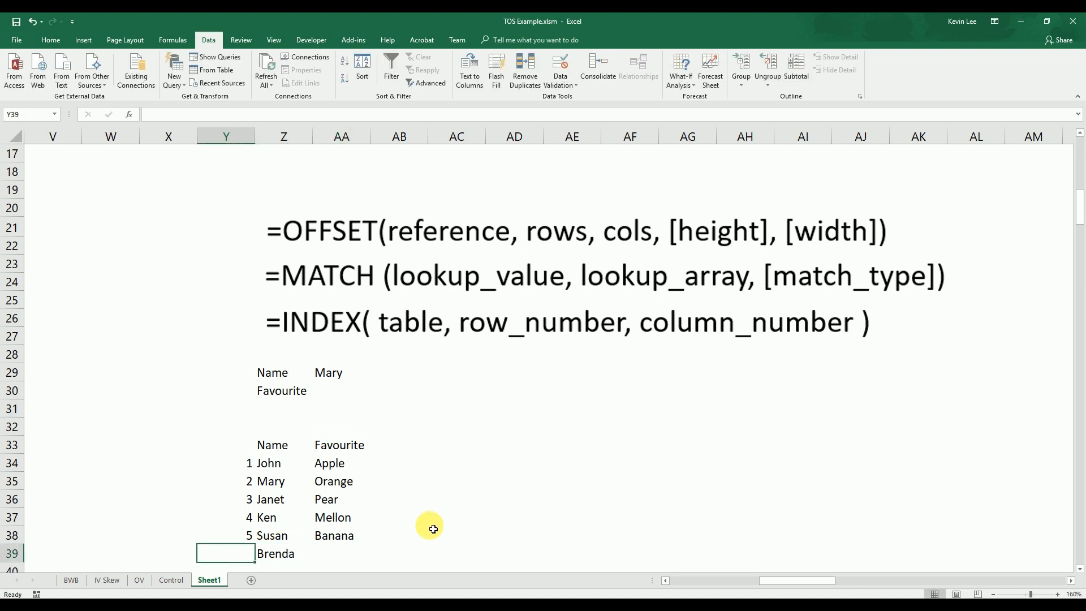
pyautogui.scroll(-1, 433, 529)
pyautogui.write('6')
pyautogui.press('Right')
pyautogui.press('Right')
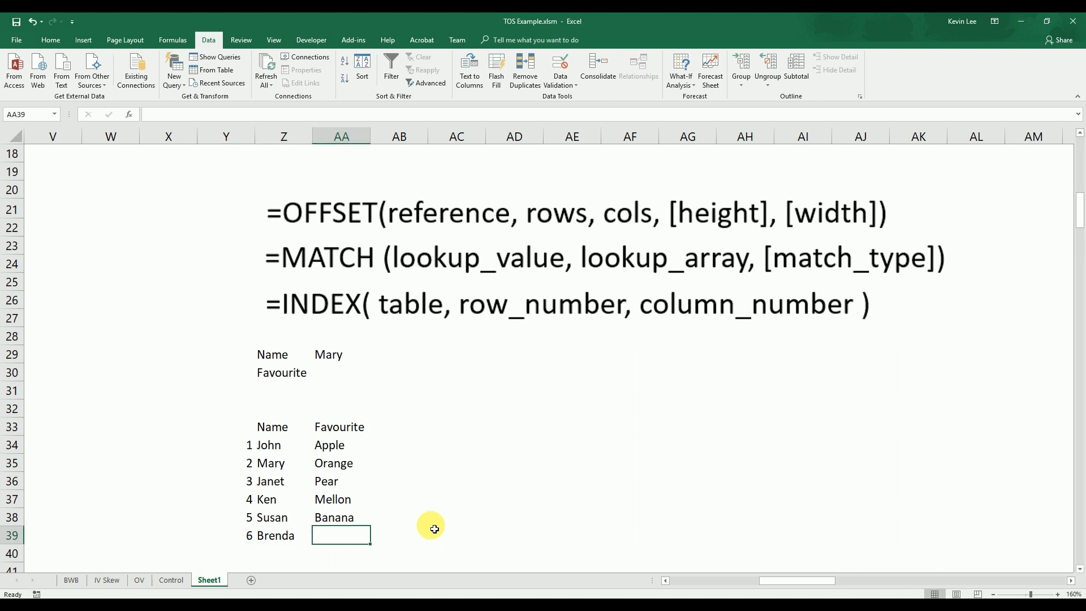
# Check whether the Name list in AA29 offers the newly added sixth name, leaving the selection as it is.
pyautogui.click(353, 355)
pyautogui.click(375, 357)
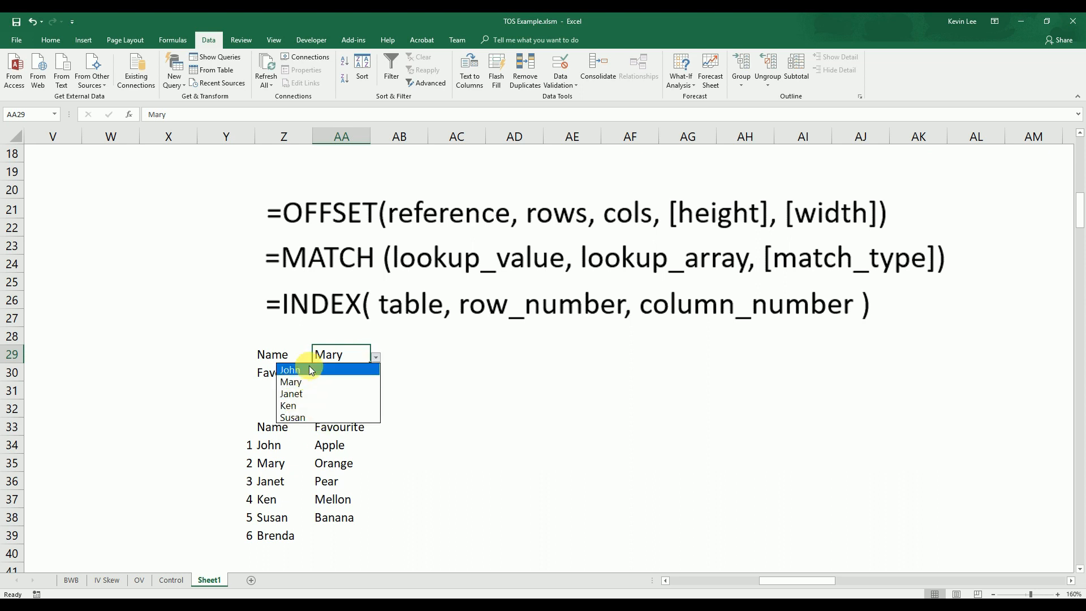
pyautogui.press('Escape')
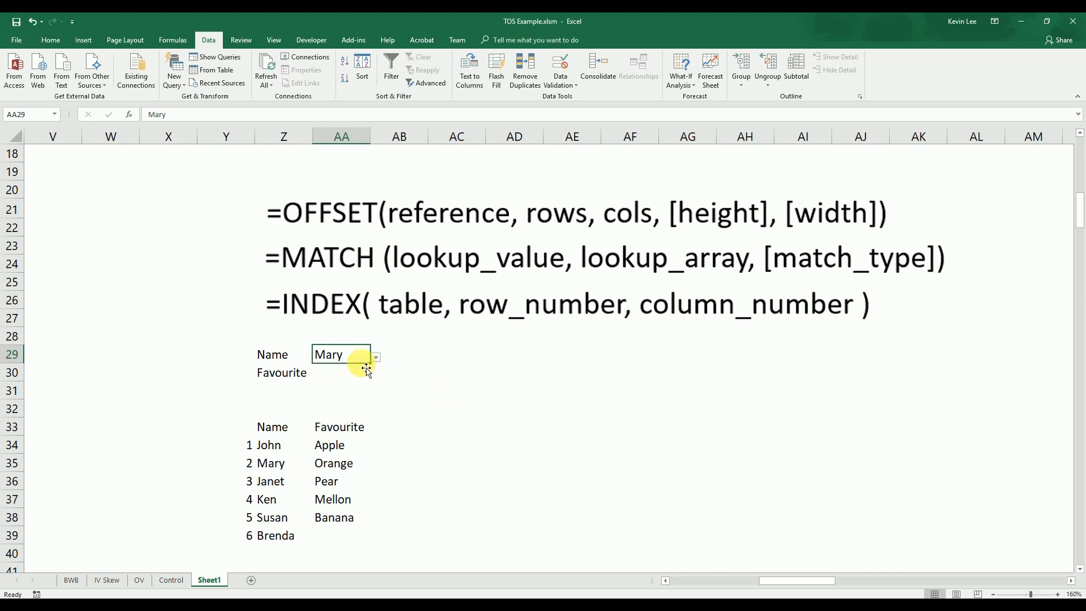
# Extend the list validation source for AA29 to =$Z$34:$Z$47.
pyautogui.click(562, 81)
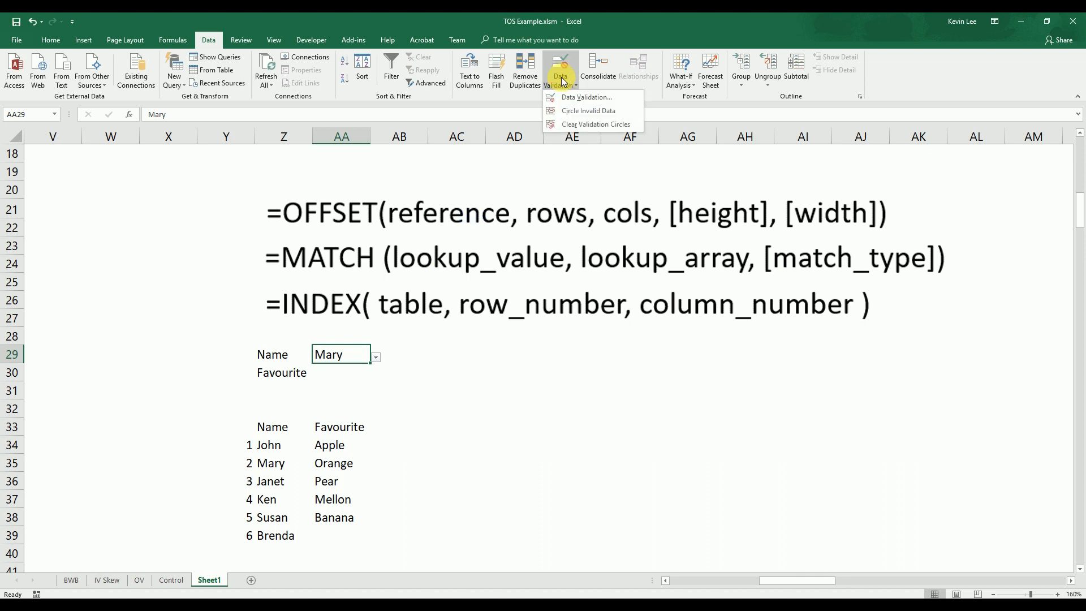
pyautogui.click(577, 105)
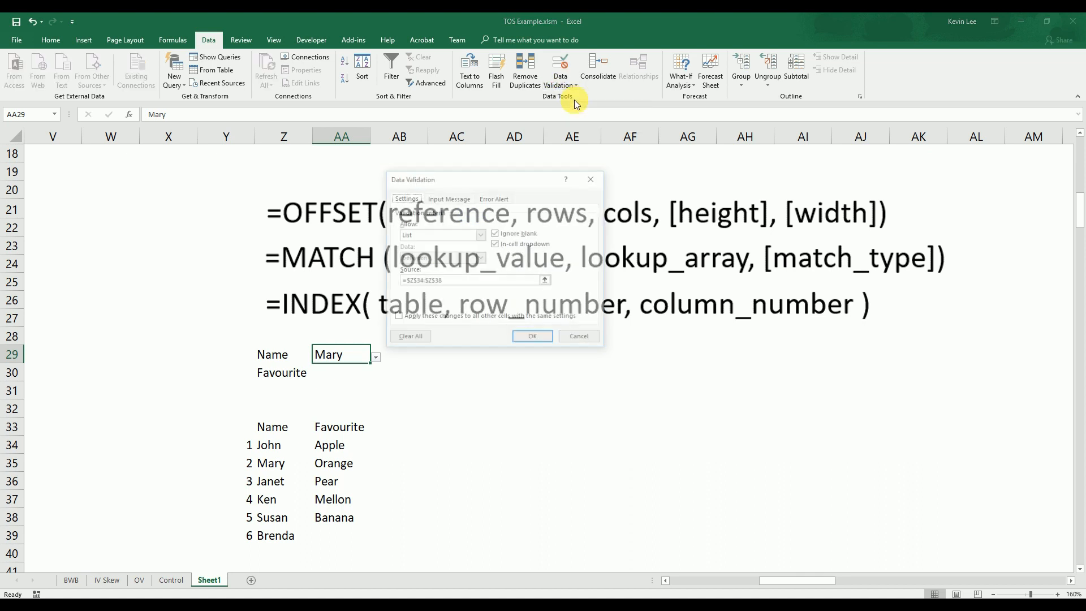
pyautogui.click(475, 281)
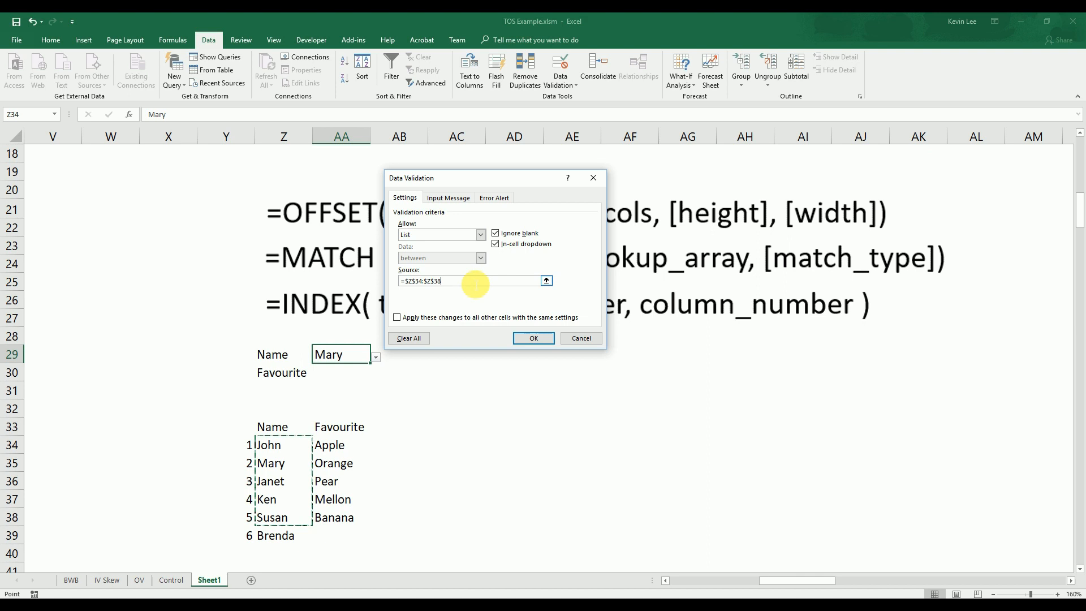
pyautogui.moveTo(469, 281); pyautogui.dragTo(398, 281)
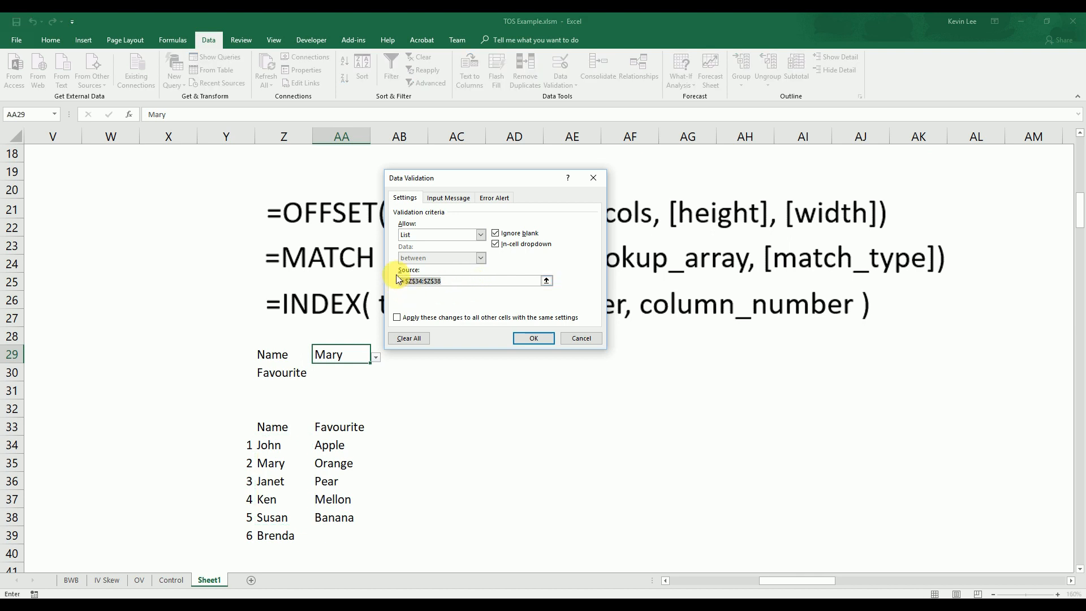
pyautogui.moveTo(271, 444); pyautogui.dragTo(270, 572)
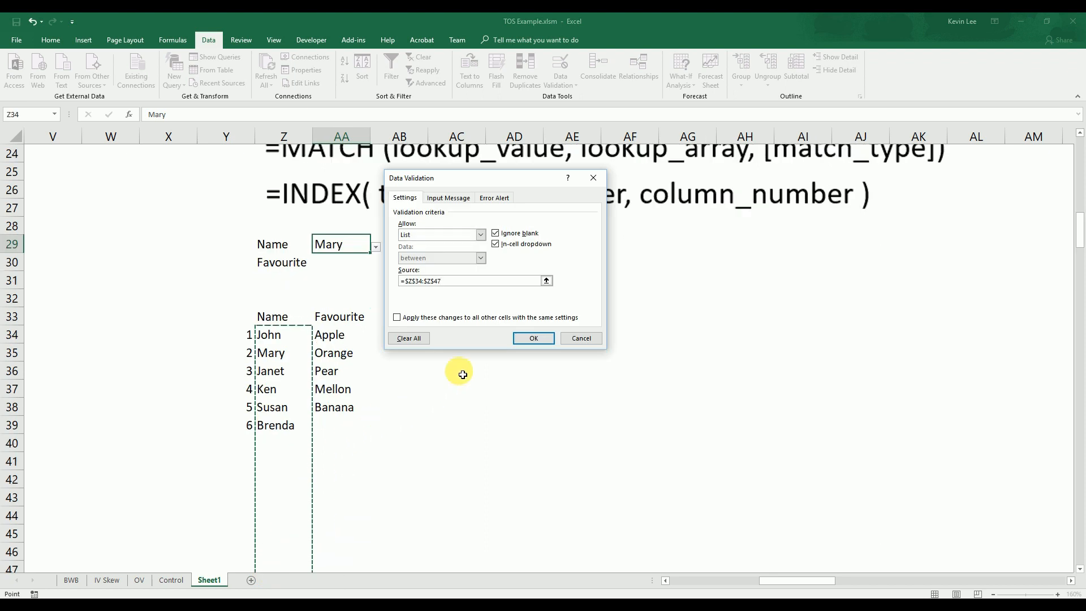
pyautogui.scroll(4, 294, 368)
pyautogui.scroll(-2, 297, 369)
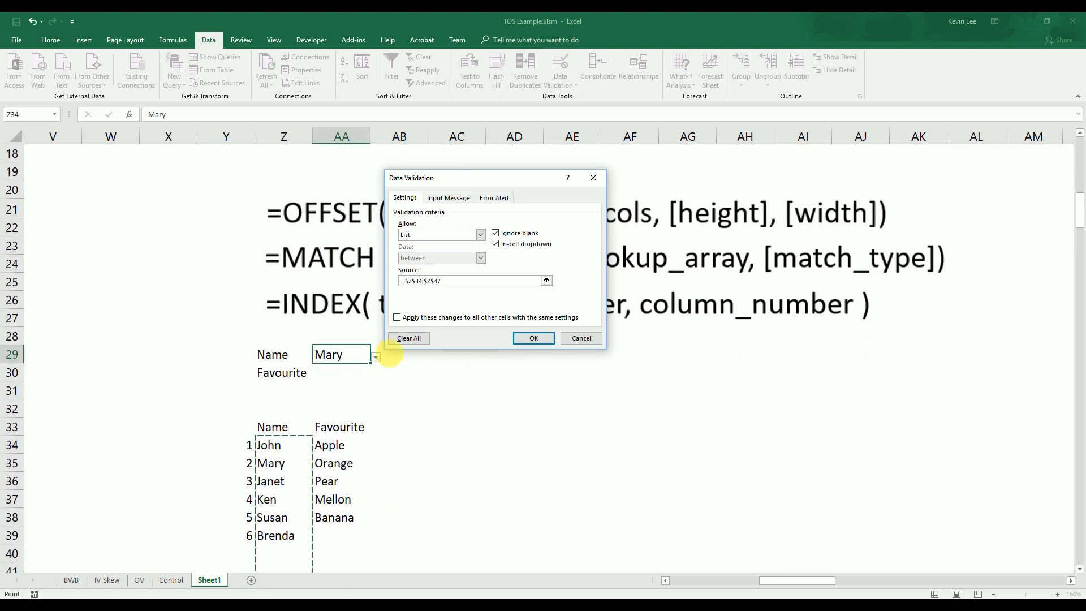
pyautogui.click(533, 338)
# Examine the extended Name list in AA29 for the new name and blank entries without changing the selection.
pyautogui.click(441, 408)
pyautogui.click(354, 355)
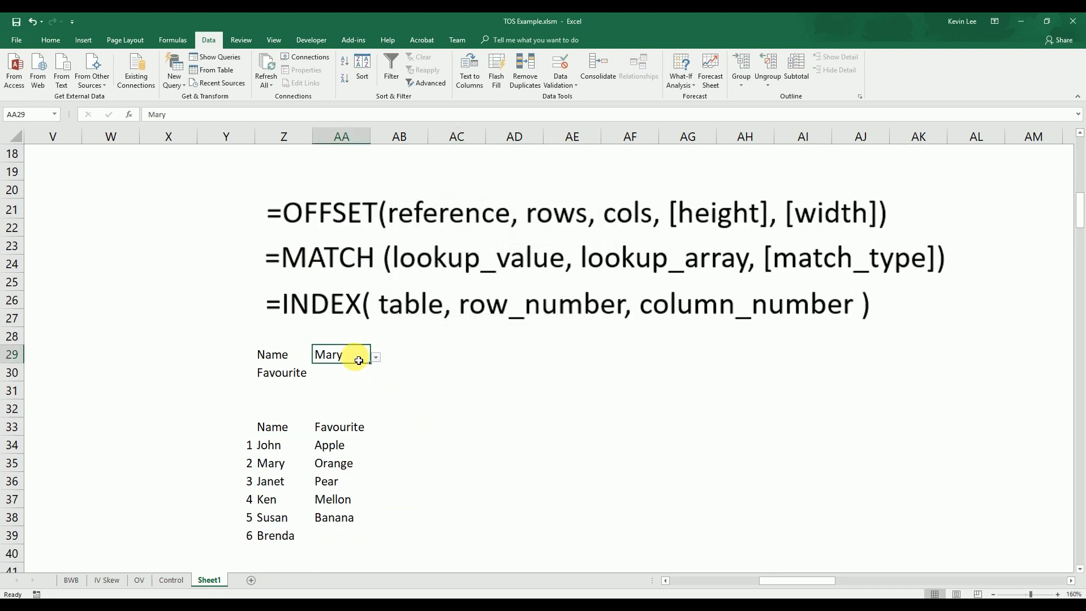
pyautogui.click(376, 358)
pyautogui.moveTo(378, 394); pyautogui.dragTo(370, 367)
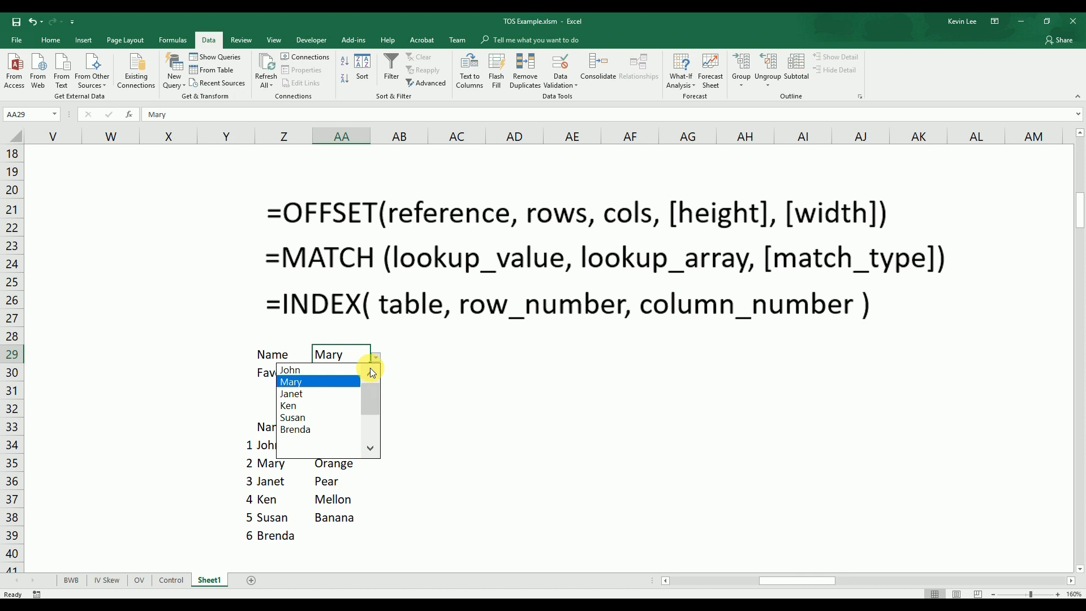
pyautogui.click(468, 406)
pyautogui.click(468, 405)
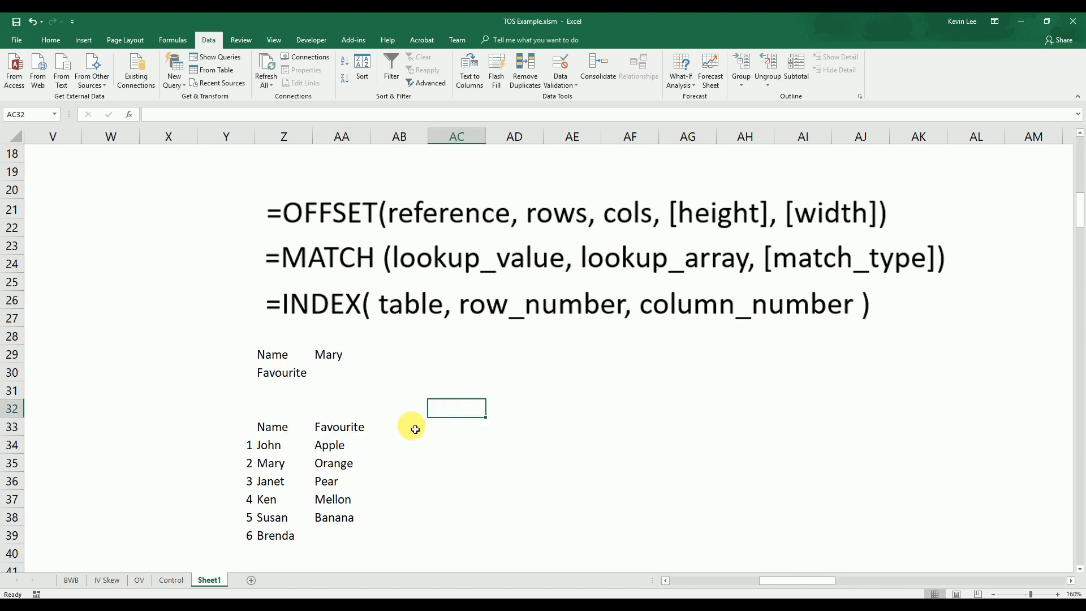
pyautogui.click(347, 362)
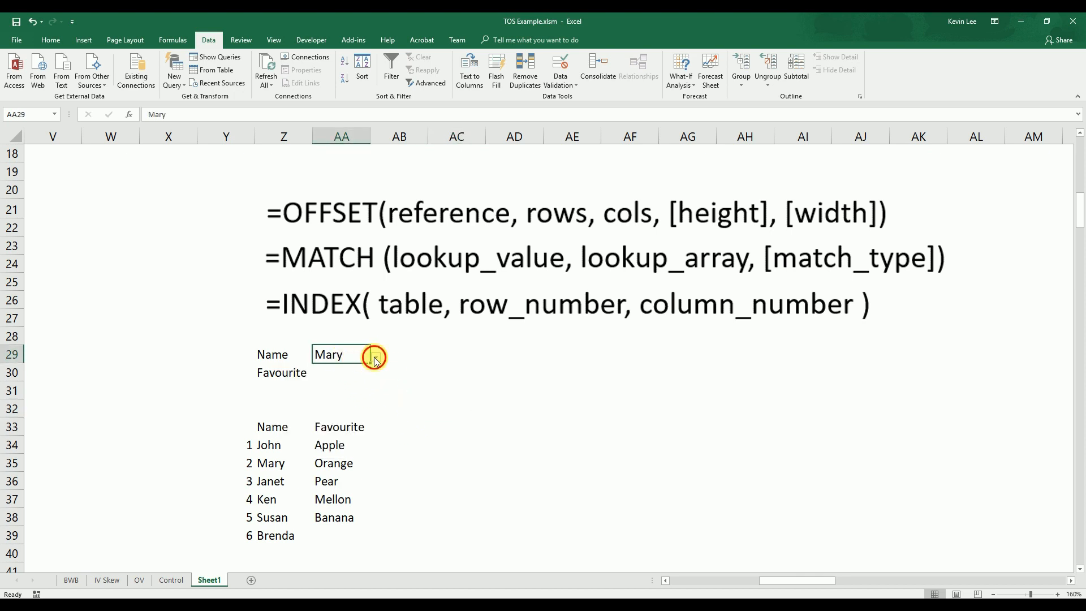
pyautogui.click(376, 357)
pyautogui.click(451, 406)
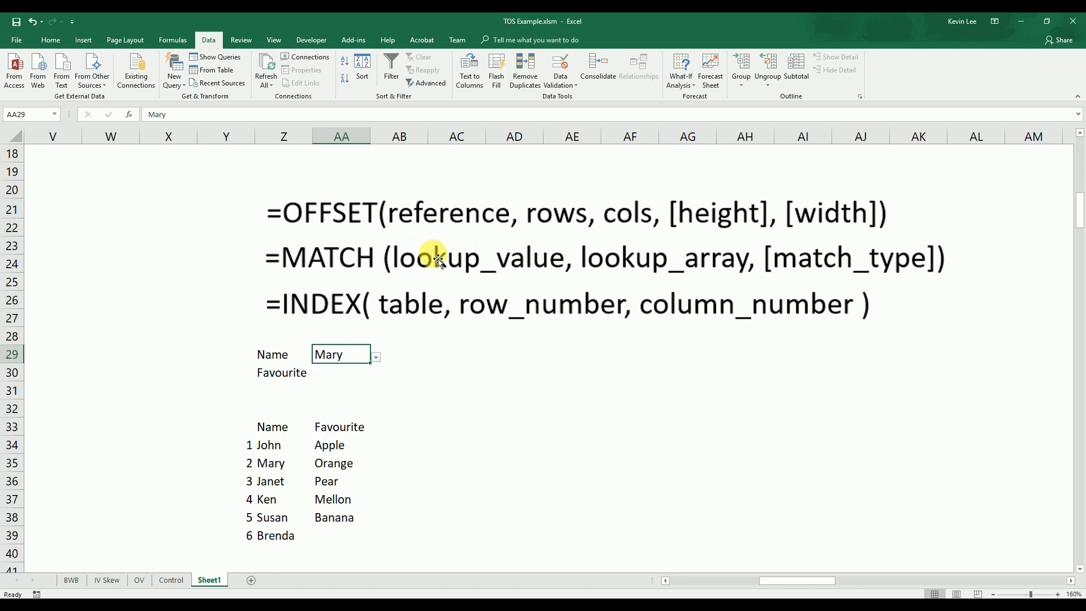
pyautogui.click(466, 409)
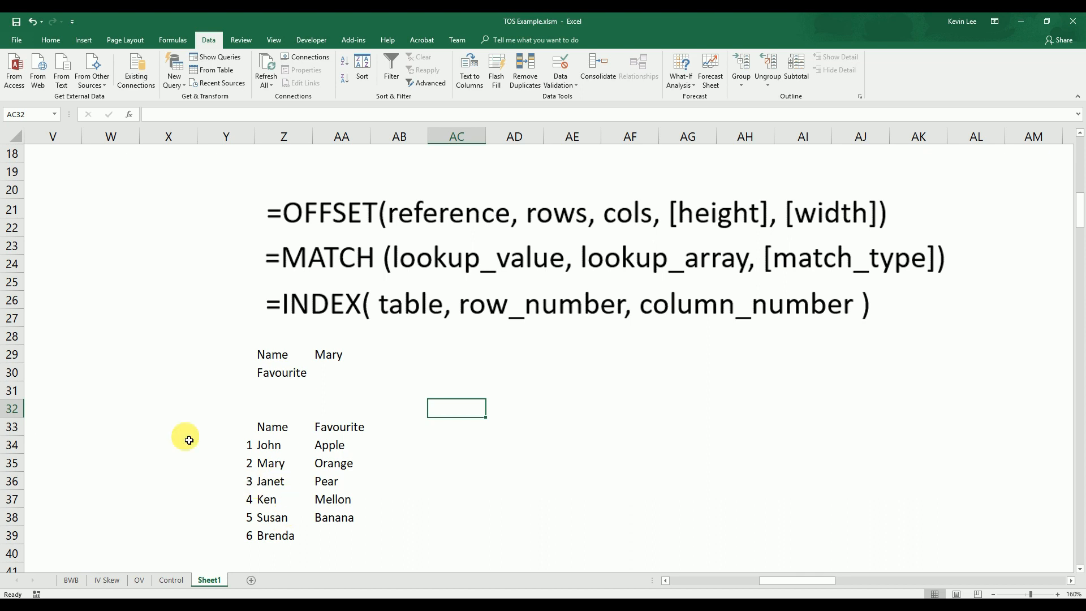
# Enter =COUNTA(Z34:Z55) in X31 to count the filled name cells.
pyautogui.click(181, 389)
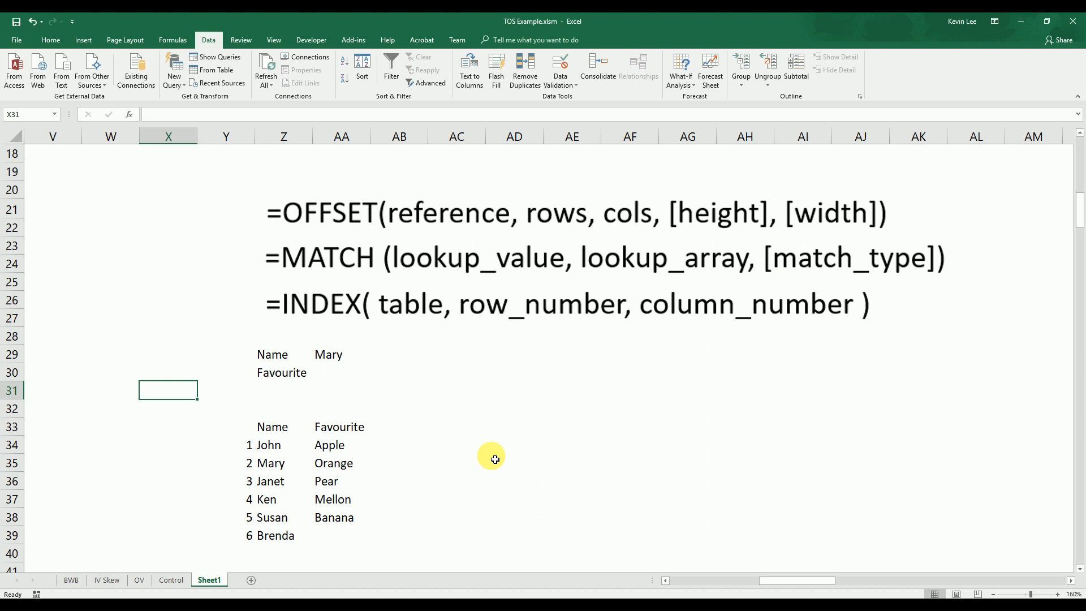
pyautogui.write('=counta(')
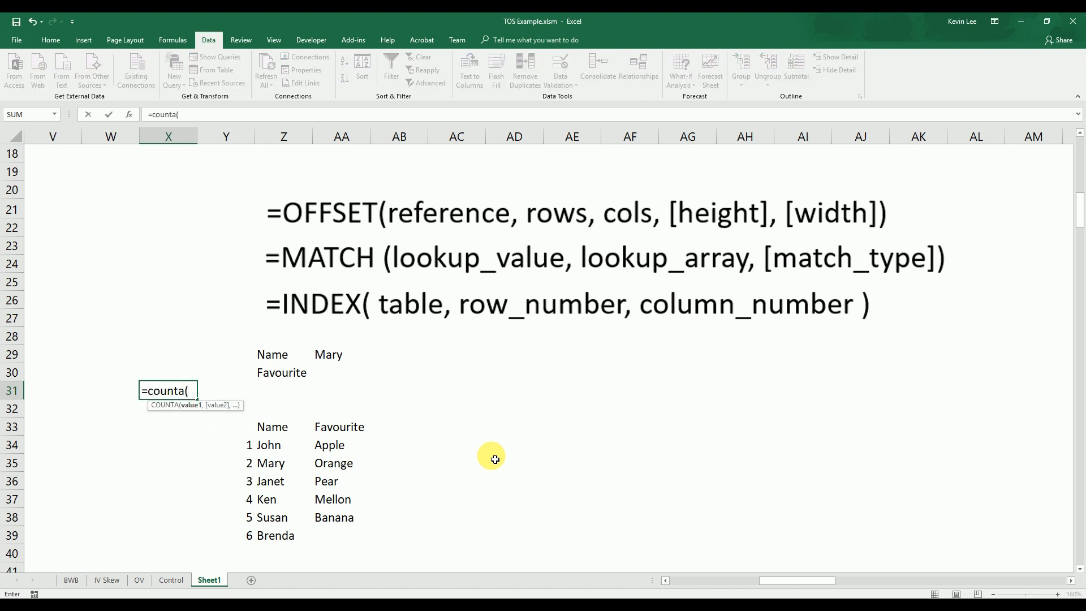
pyautogui.press('BackSpace')
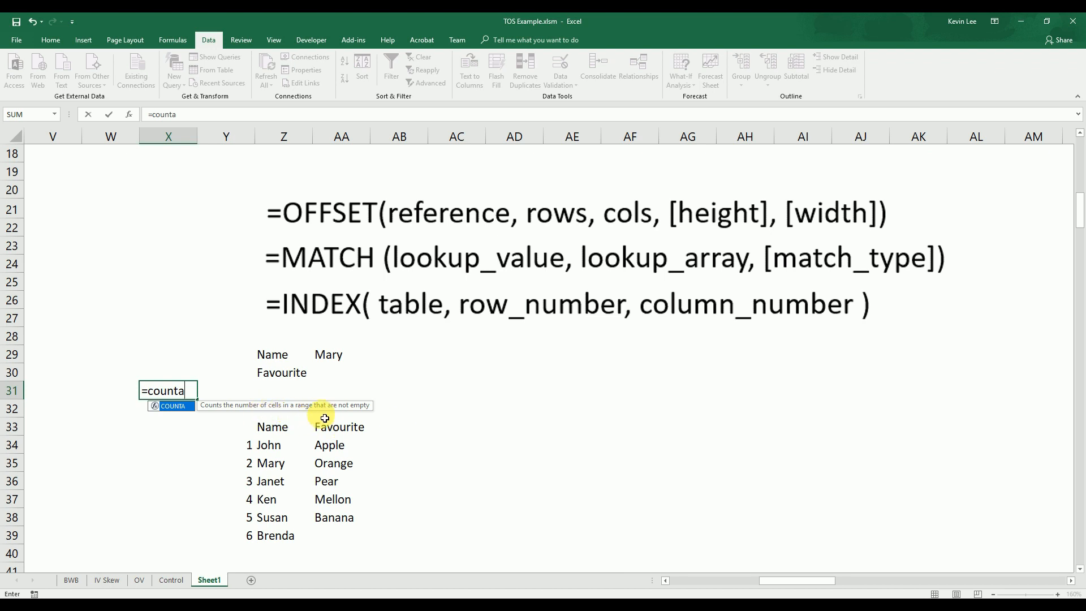
pyautogui.write('(')
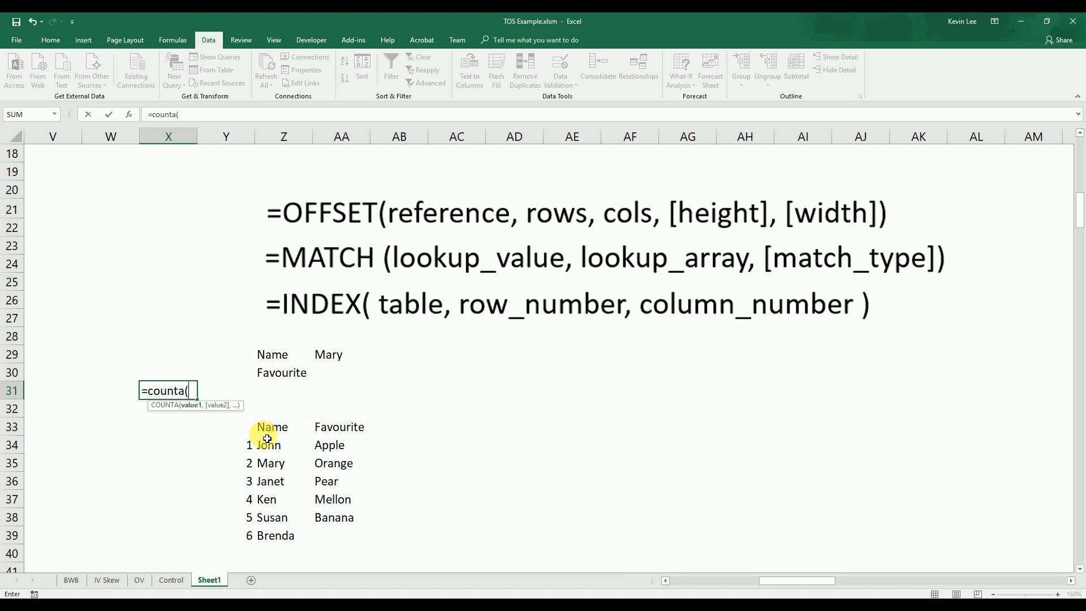
pyautogui.click(267, 443)
pyautogui.scroll(-7, 267, 444)
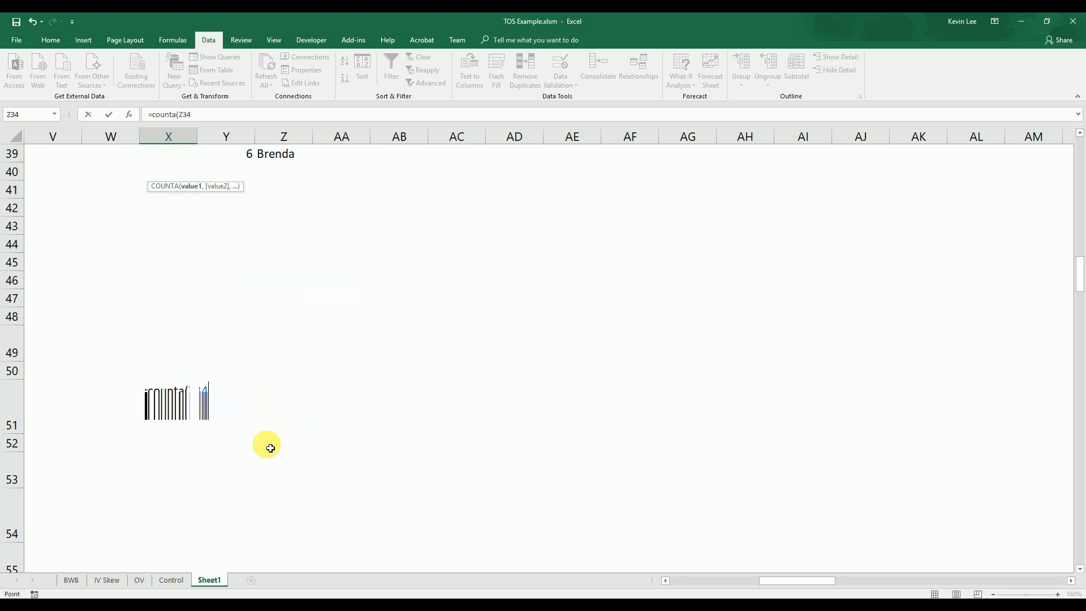
pyautogui.keyDown('shift'); pyautogui.click(282, 551); pyautogui.keyUp('shift')
pyautogui.scroll(3, 342, 445)
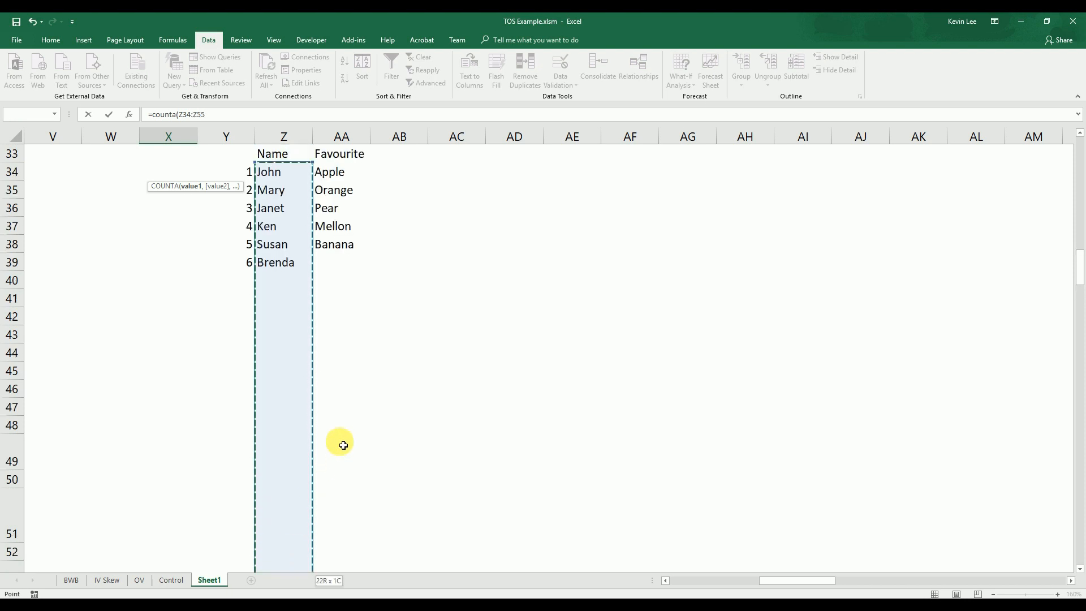
pyautogui.scroll(3, 343, 445)
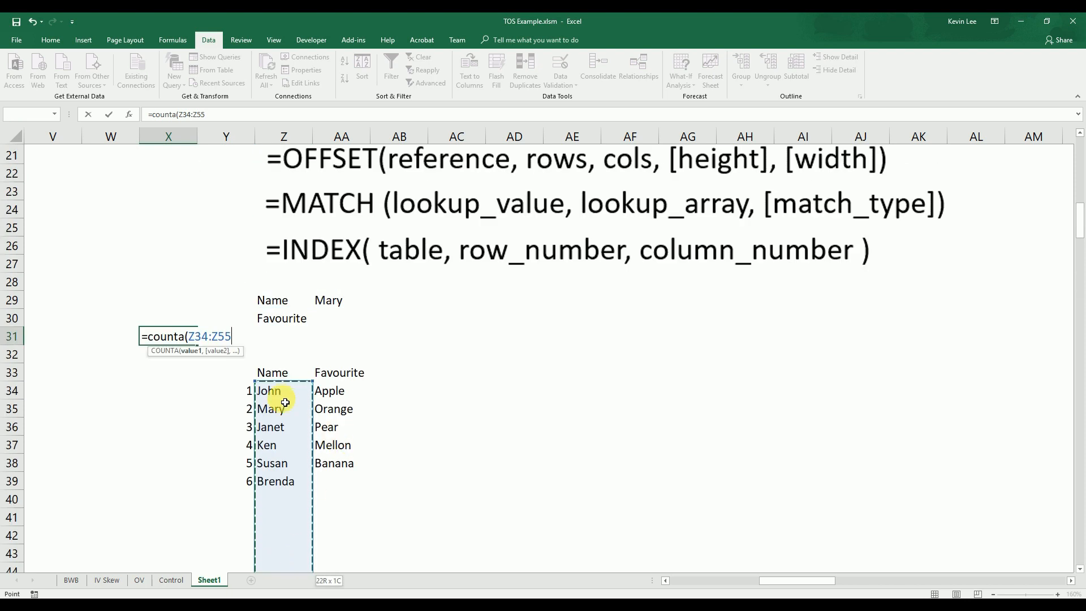
pyautogui.press('Return')
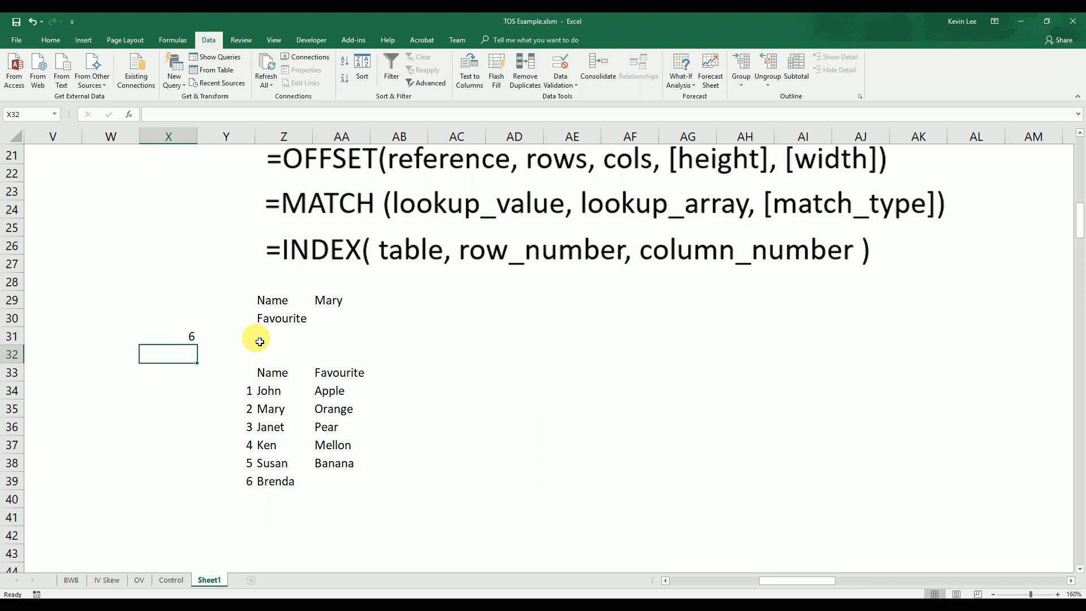
pyautogui.scroll(1, 259, 341)
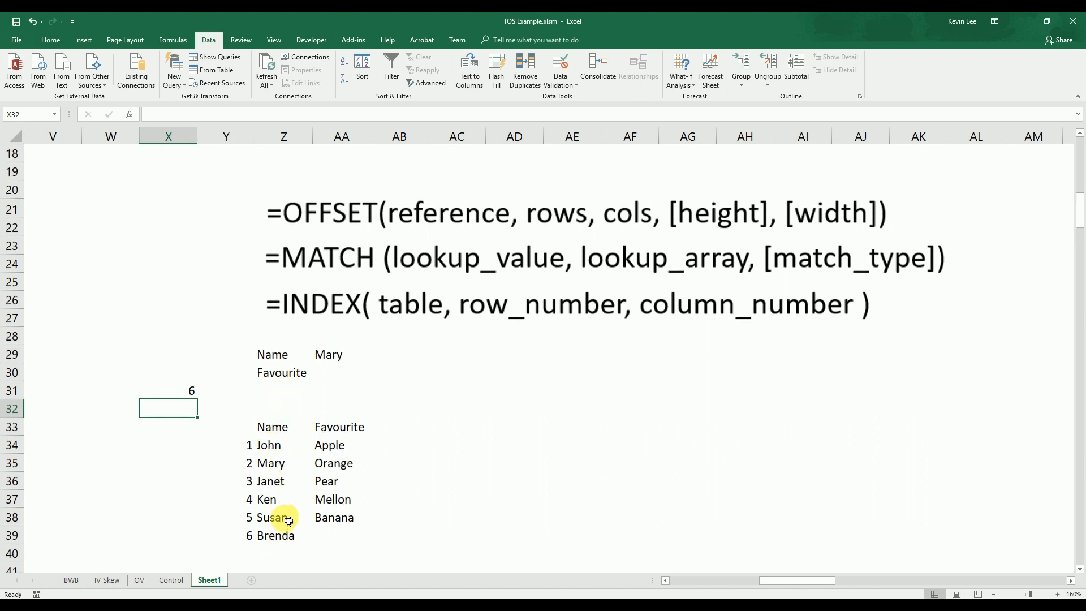
# Compare the COUNTA formula in X31 with the name range Z34:Z39 that starts at Z34.
pyautogui.click(194, 391)
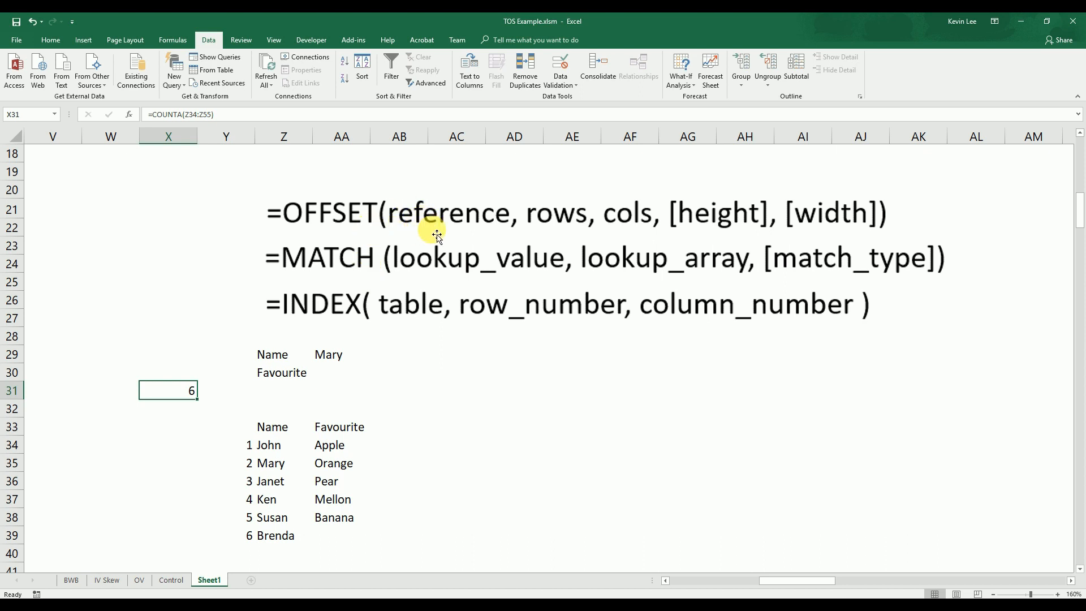
pyautogui.click(279, 444)
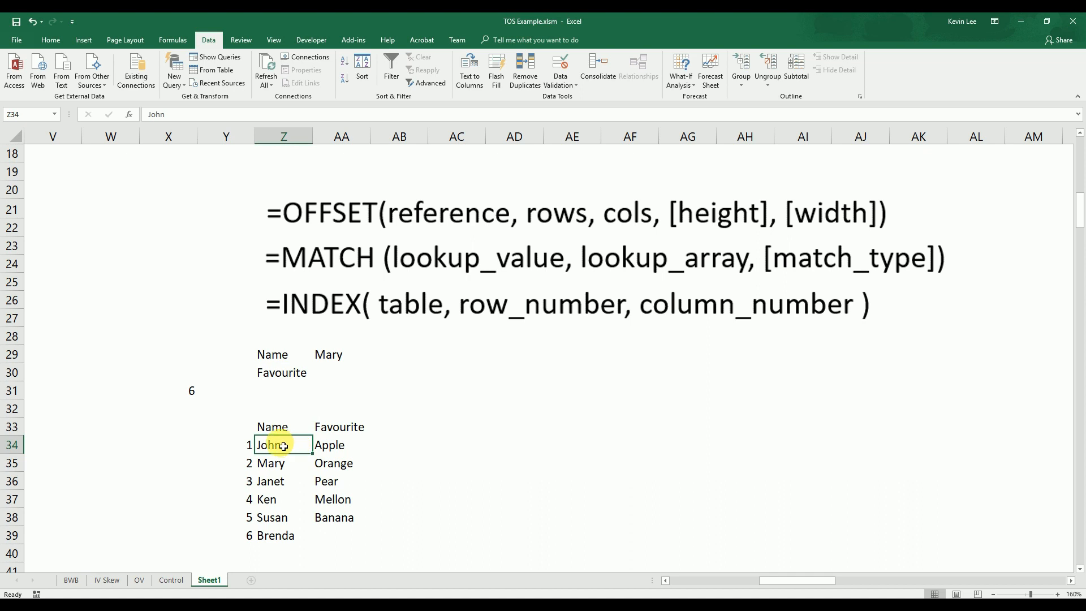
pyautogui.moveTo(283, 446); pyautogui.dragTo(276, 535)
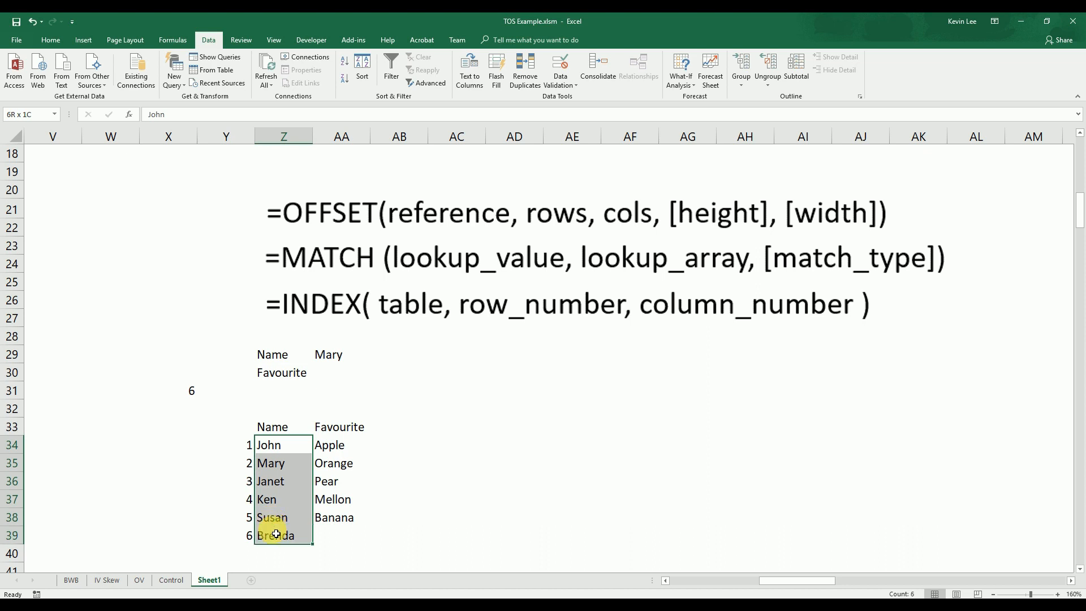
pyautogui.moveTo(275, 535); pyautogui.dragTo(275, 535)
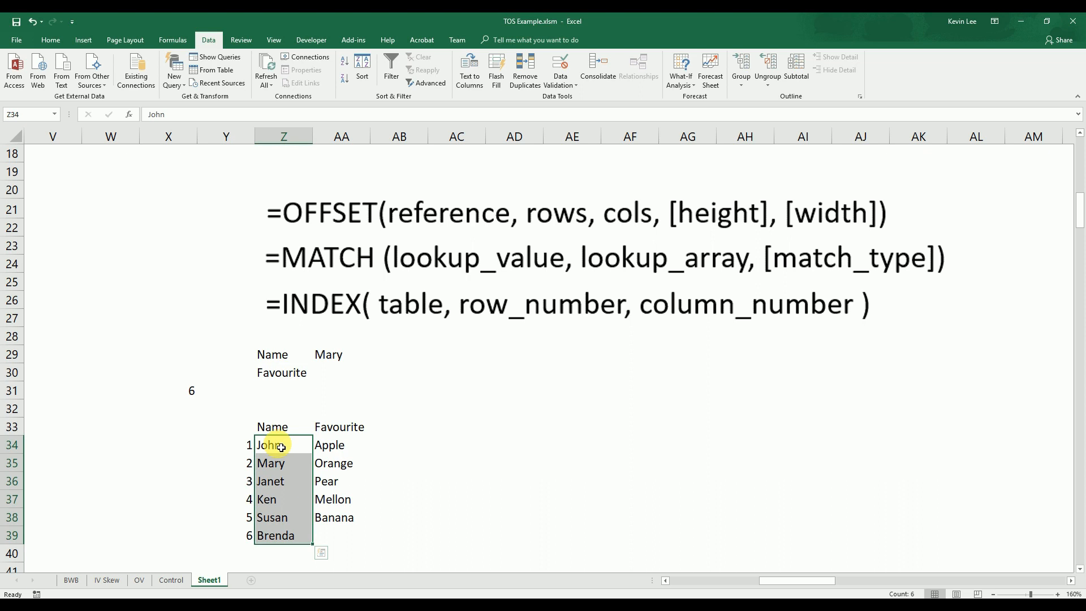
pyautogui.click(281, 447)
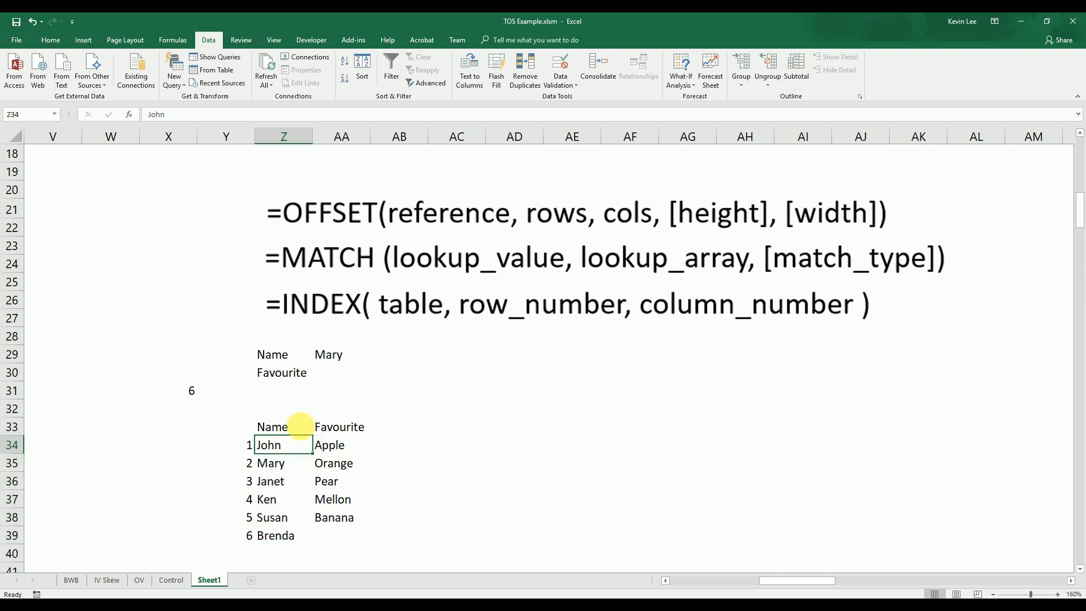
pyautogui.click(268, 397)
pyautogui.write('=')
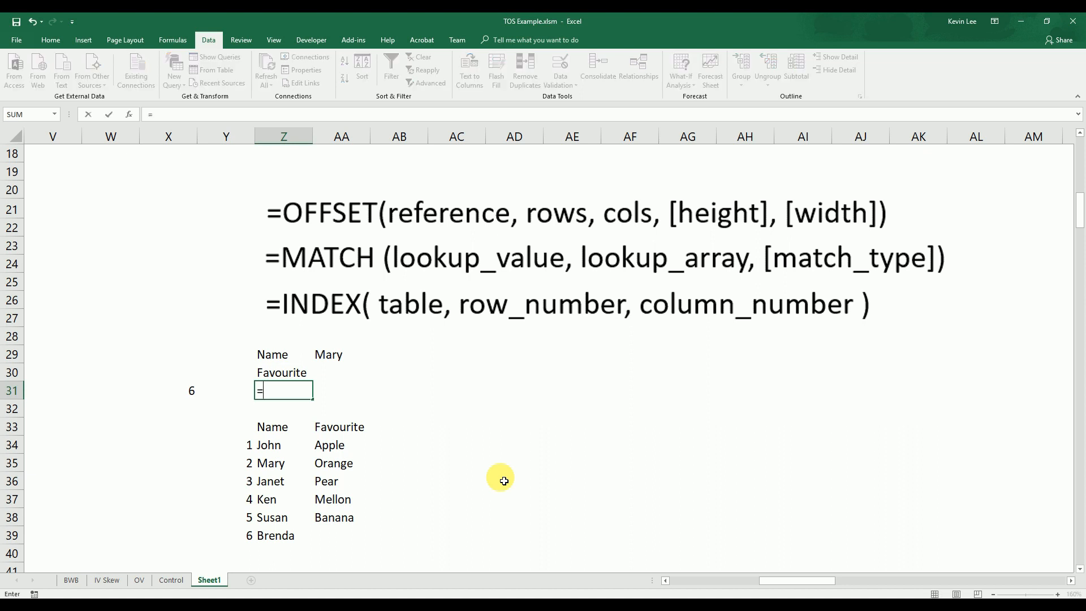
pyautogui.press('Escape')
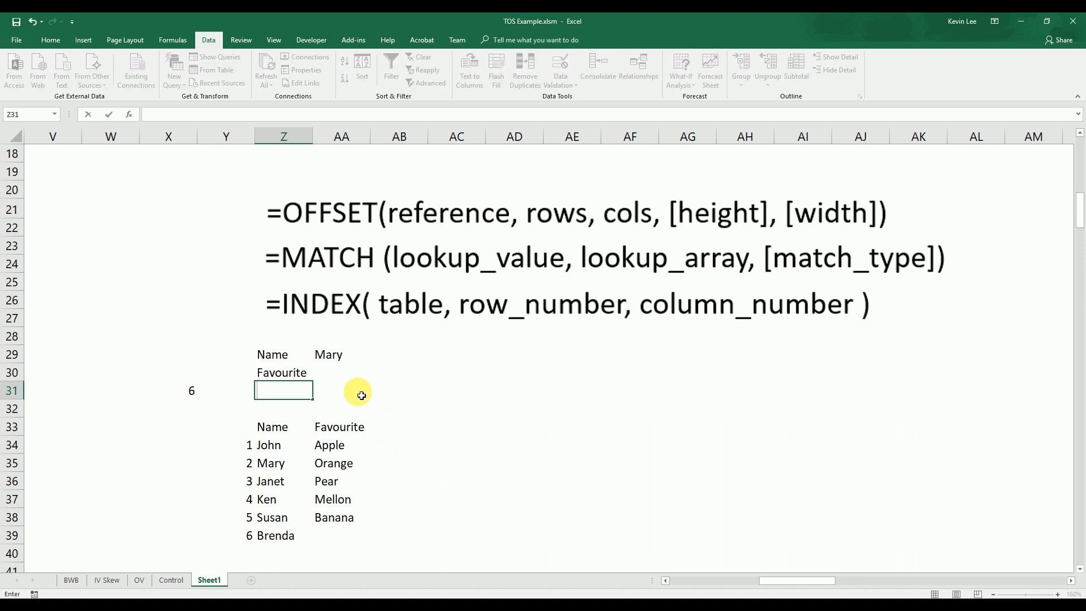
pyautogui.click(334, 357)
# Enter =OFFSET(Z34,0,0,X31,1) in Z31 to reference the name range by its counted height.
pyautogui.click(267, 392)
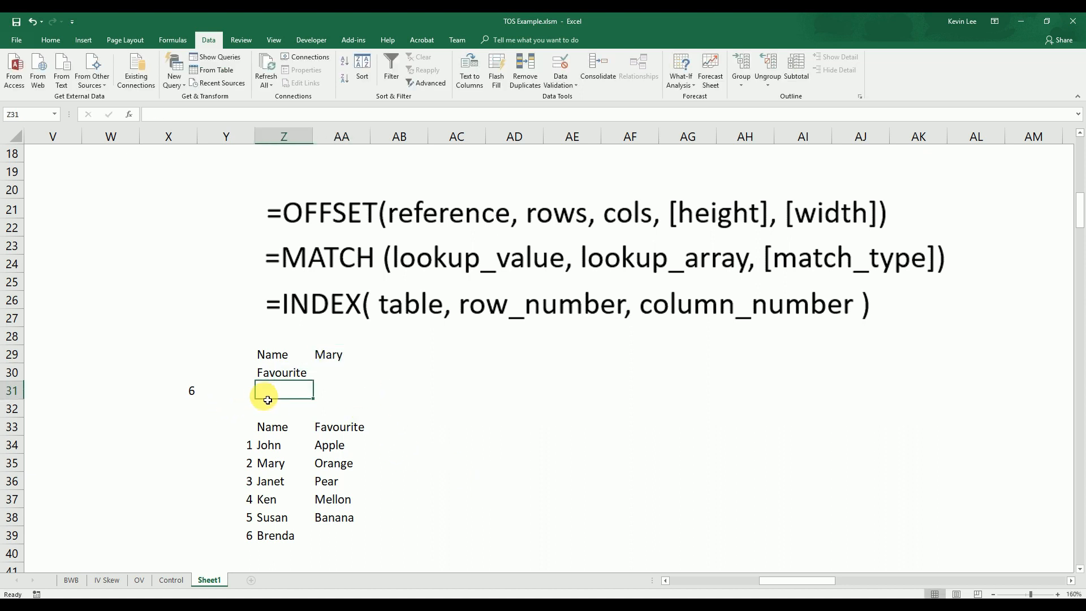
pyautogui.write('=offset(')
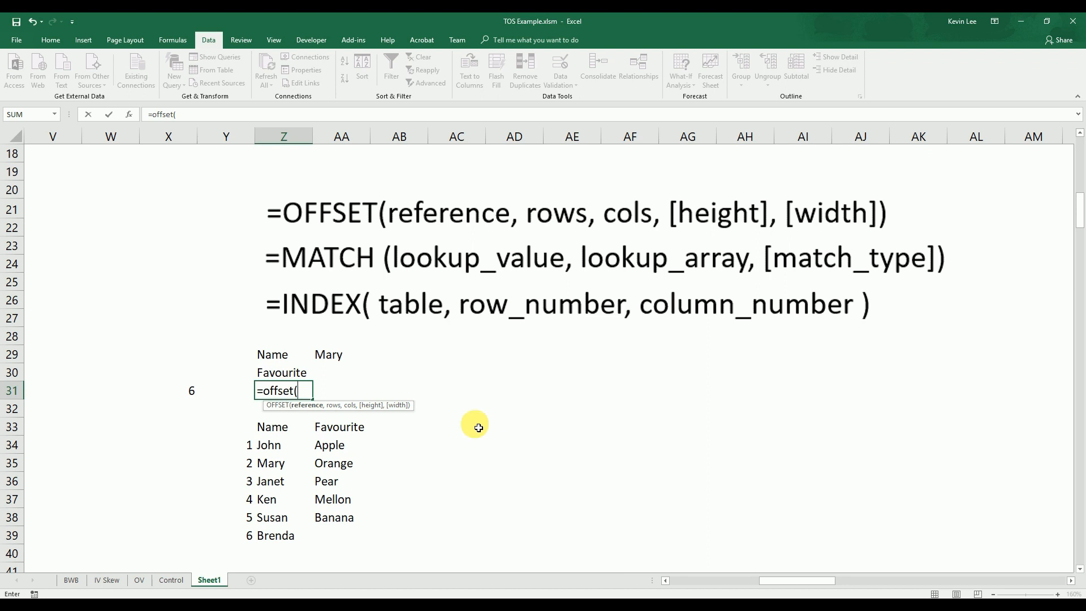
pyautogui.click(282, 447)
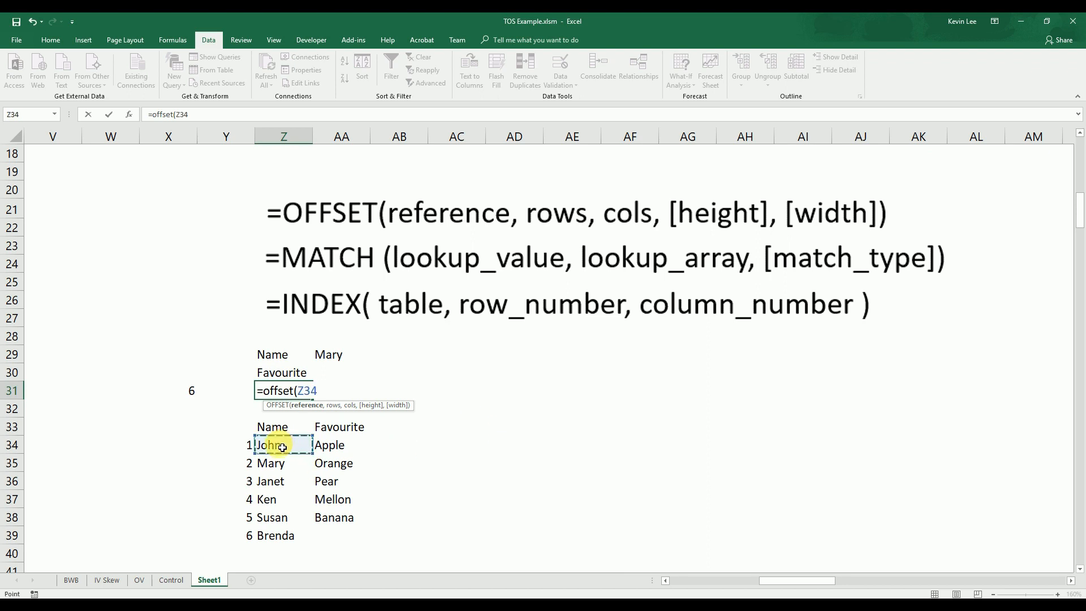
pyautogui.write(',')
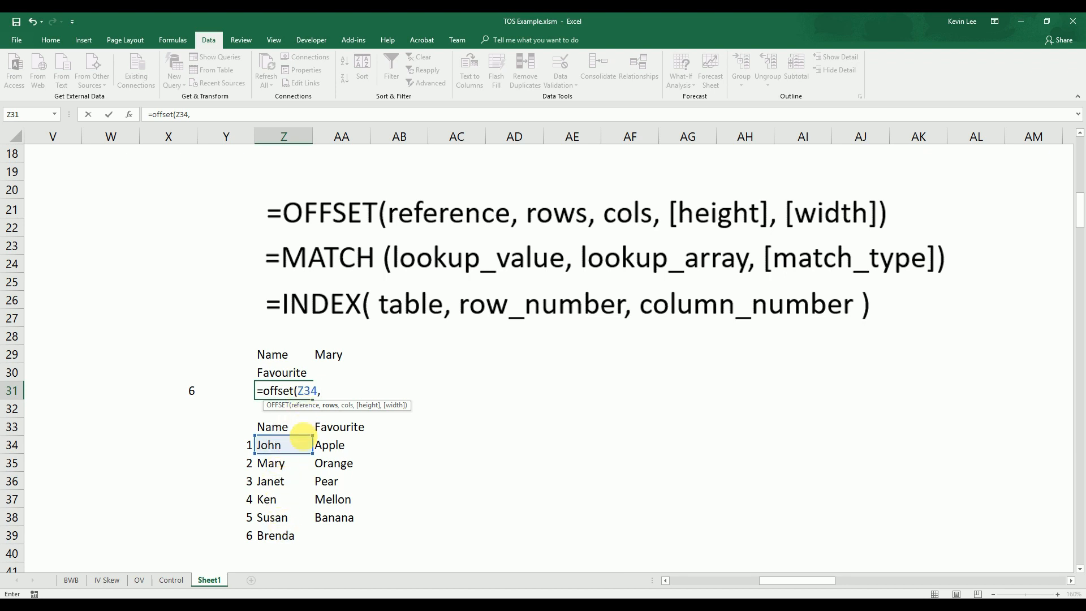
pyautogui.write('0,')
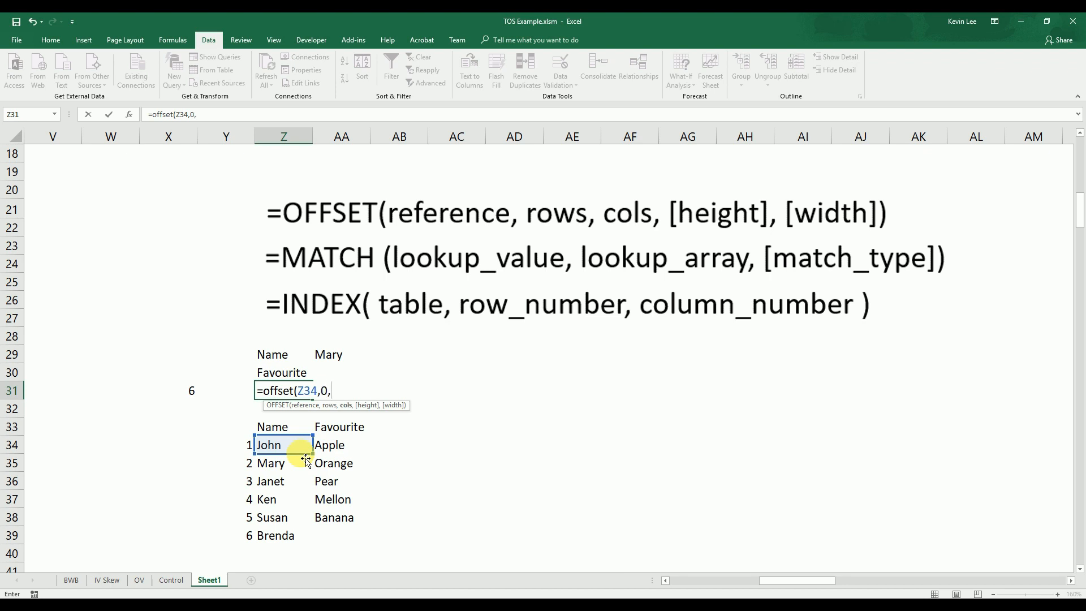
pyautogui.write('0,')
pyautogui.moveTo(287, 445)
pyautogui.mouseDown()
pyautogui.moveTo(279, 533)
pyautogui.moveTo(280, 456)
pyautogui.mouseUp()
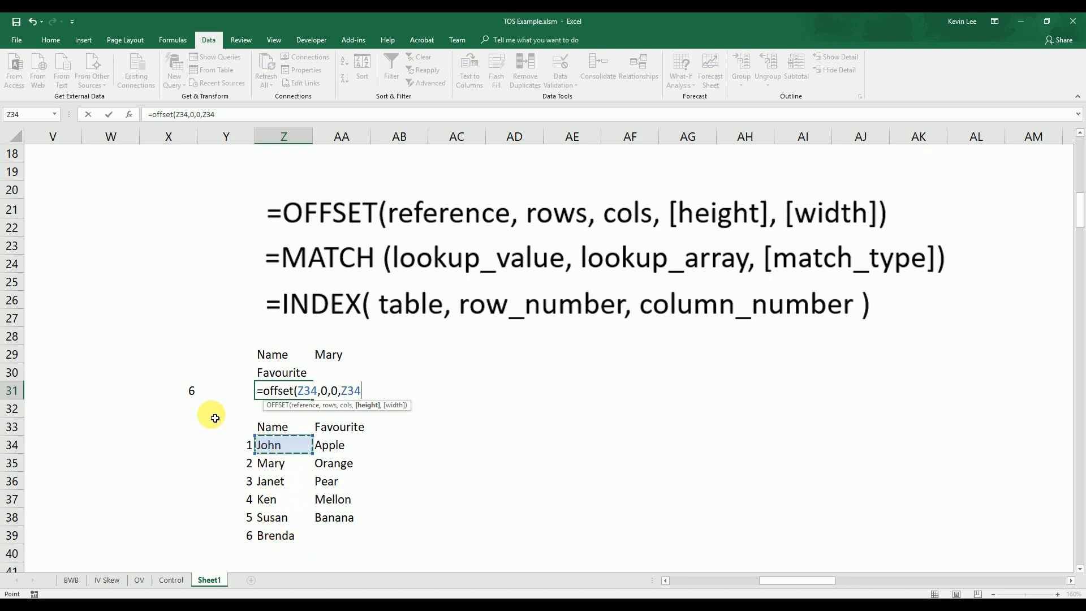
pyautogui.click(193, 394)
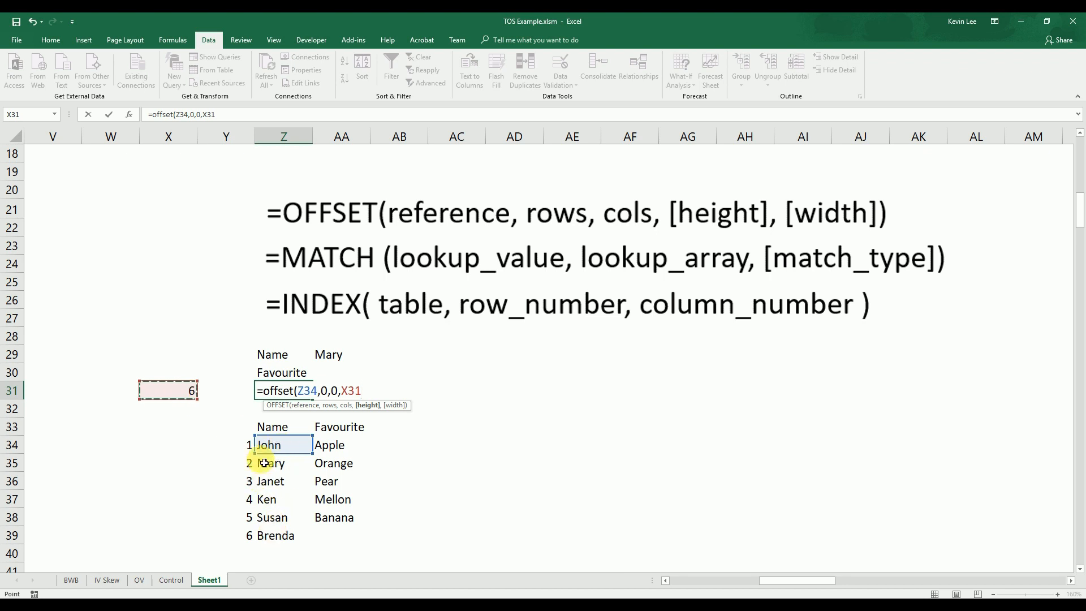
pyautogui.write(',1')
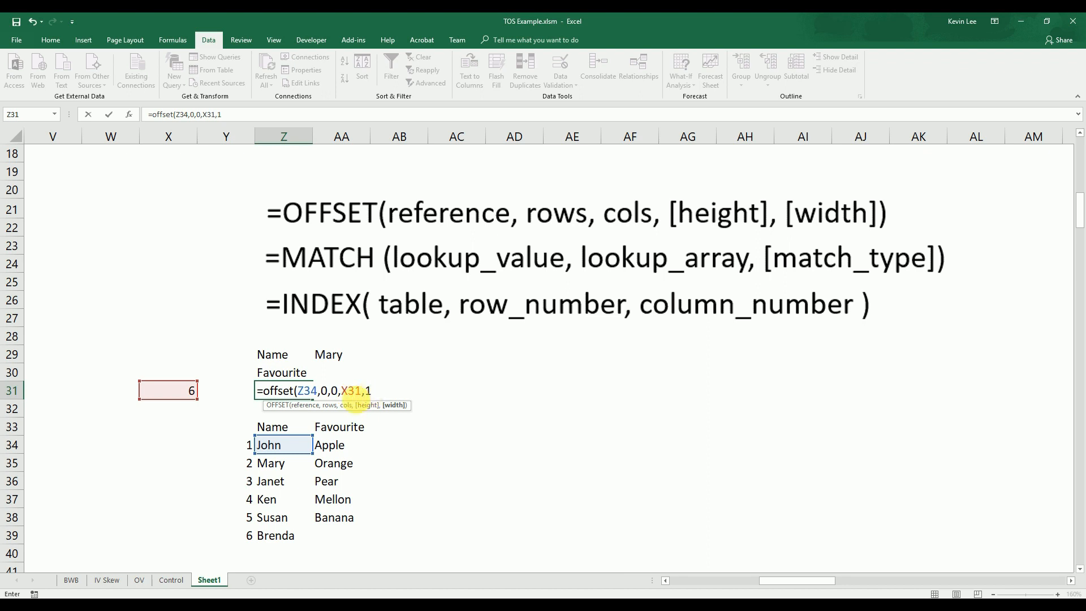
pyautogui.write(')')
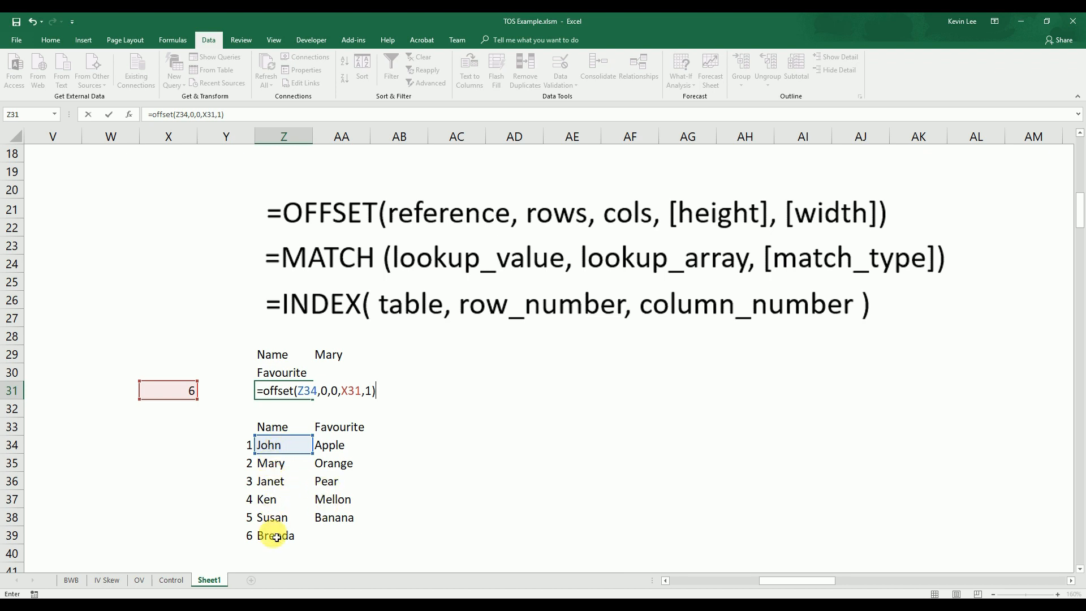
pyautogui.press('Return')
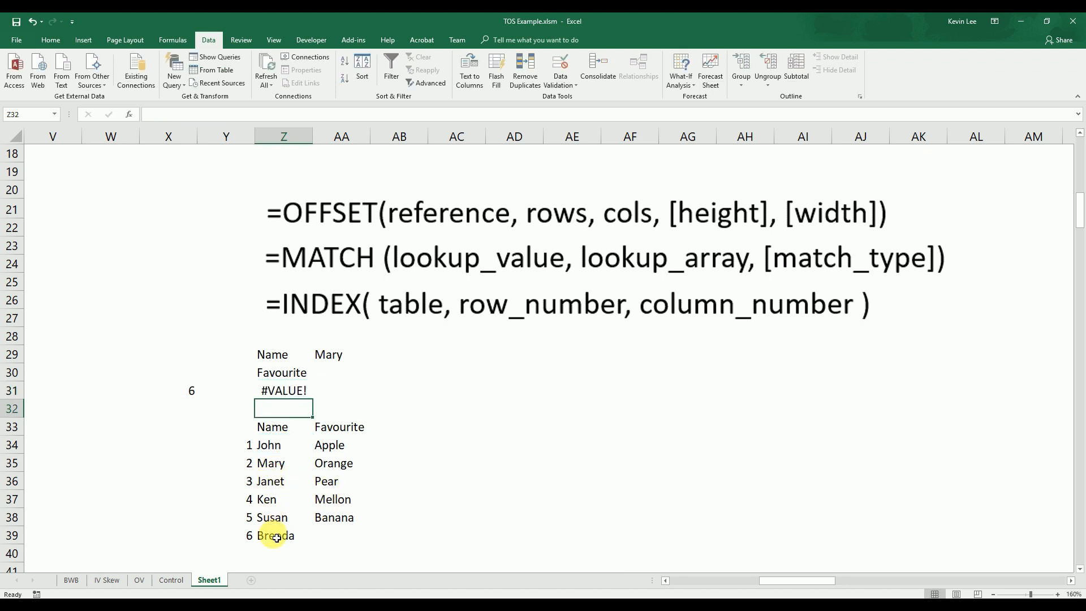
pyautogui.click(286, 390)
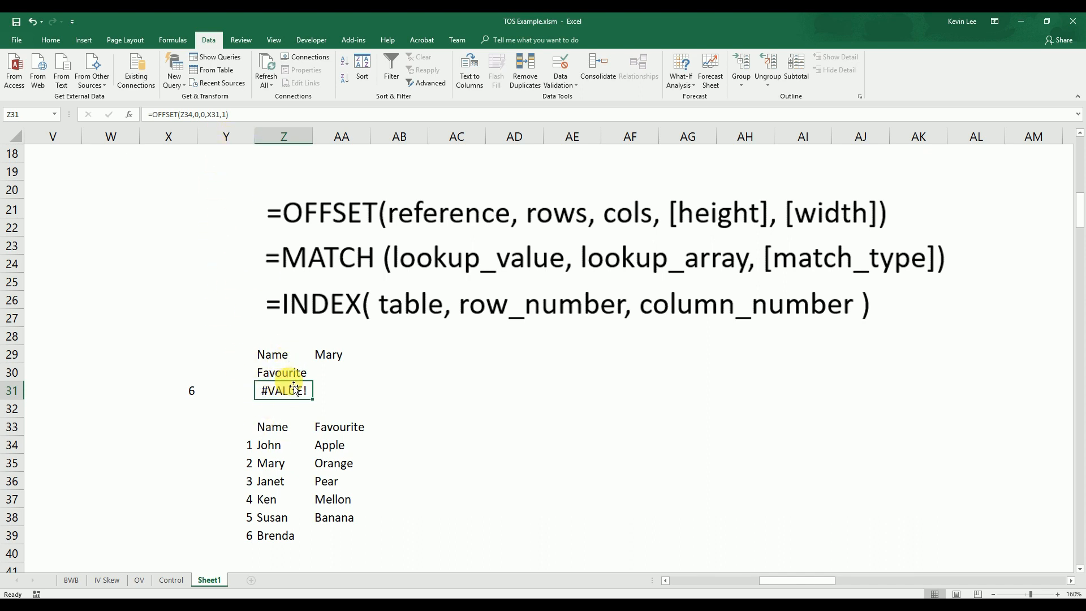
# Set the list validation source for AA29 to =OFFSET($Z$34,0,0,$X$31,1) and check the resulting Name list.
pyautogui.click(330, 354)
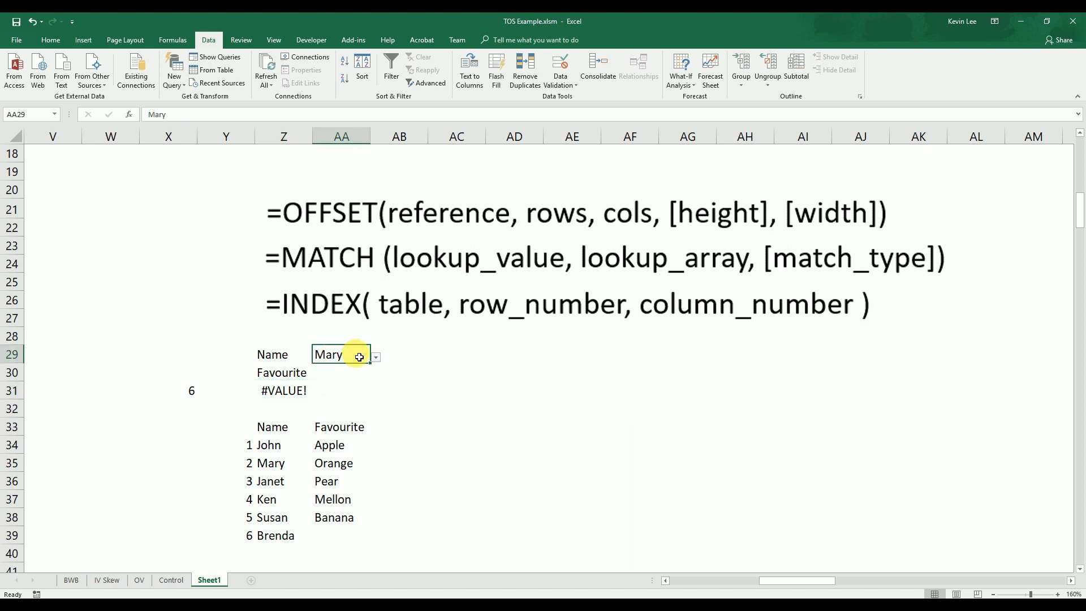
pyautogui.click(561, 85)
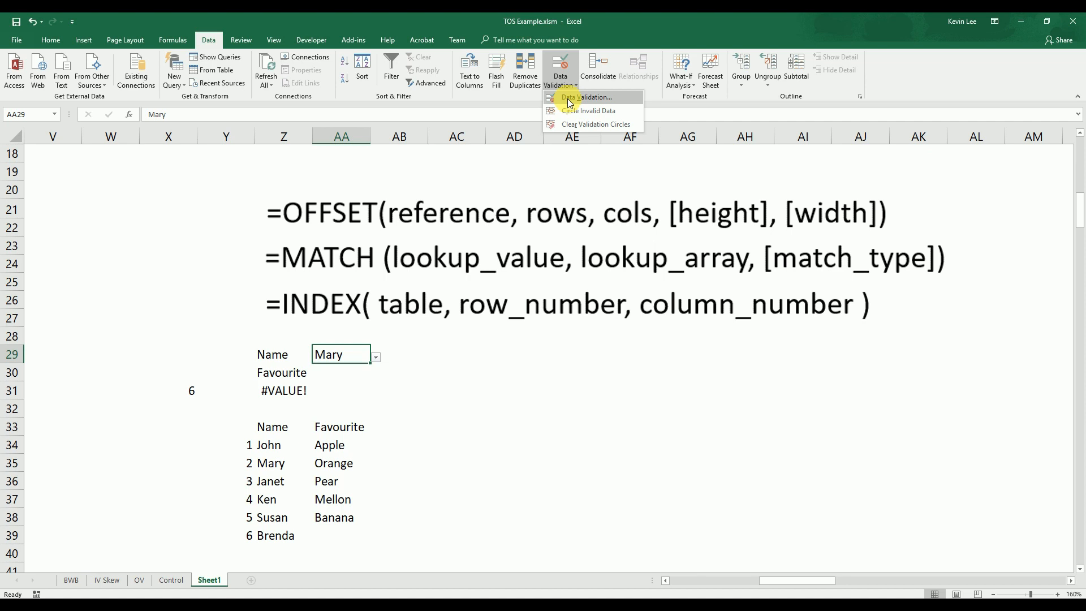
pyautogui.click(568, 98)
pyautogui.moveTo(474, 177); pyautogui.dragTo(461, 262)
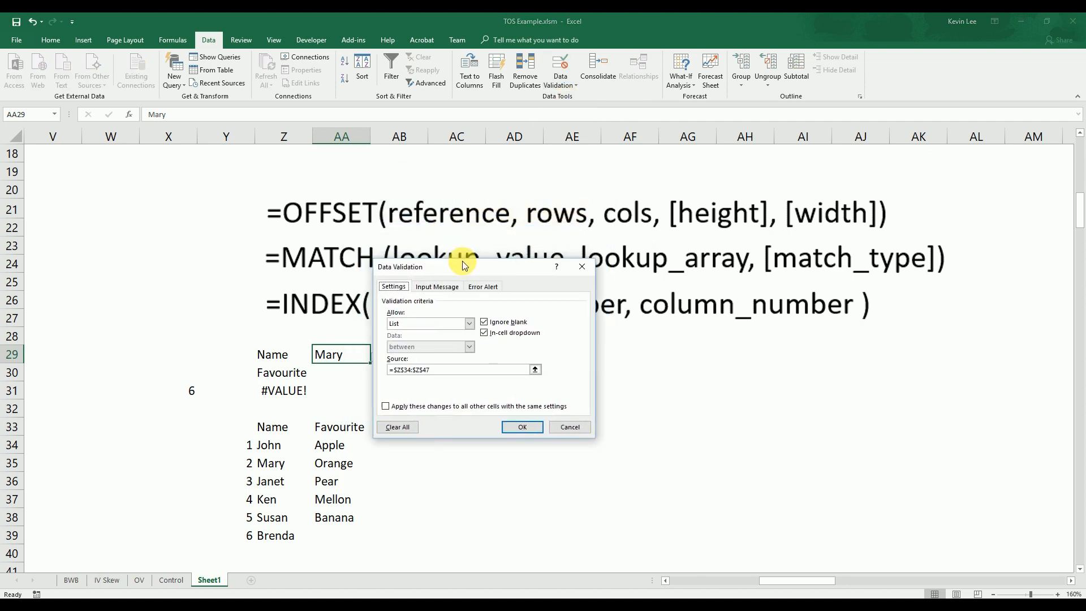
pyautogui.click(443, 370)
pyautogui.moveTo(442, 371); pyautogui.dragTo(394, 370)
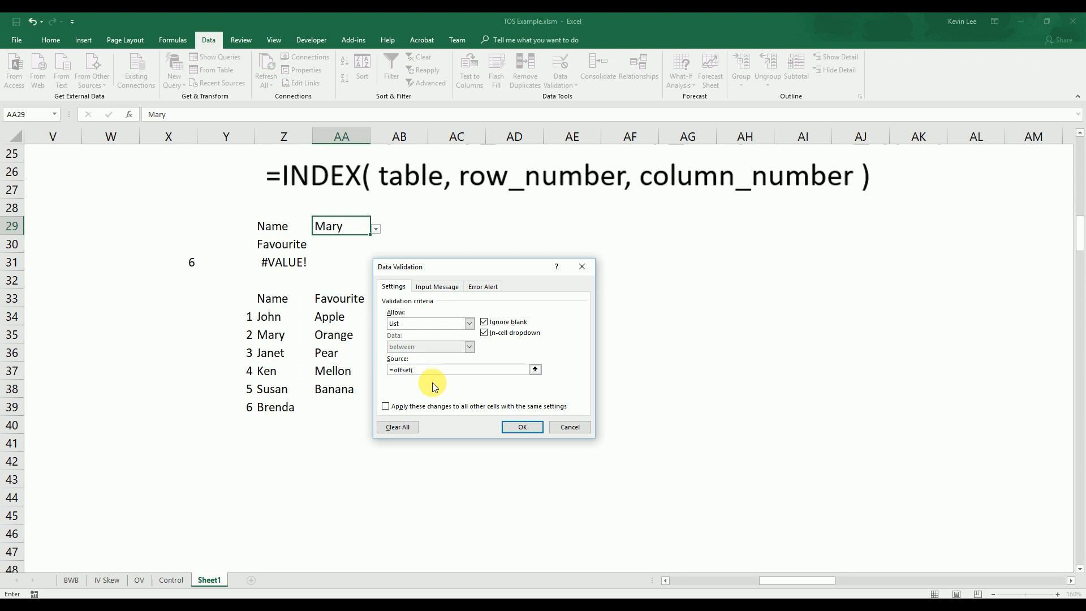
pyautogui.write('(')
pyautogui.click(271, 319)
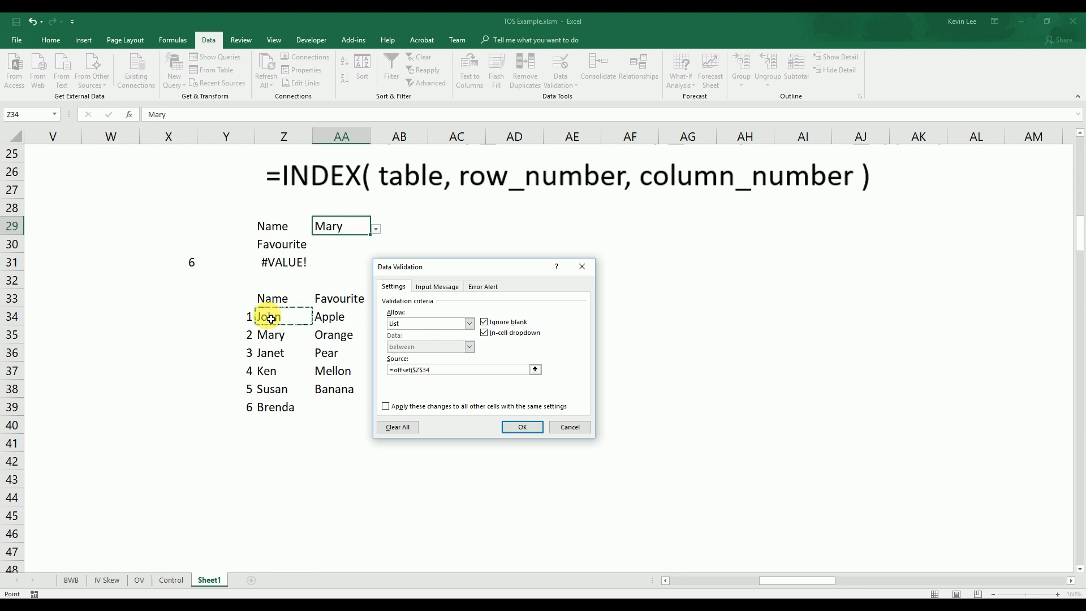
pyautogui.write(',0,0,')
pyautogui.click(191, 265)
pyautogui.write(',0,$X$31,')
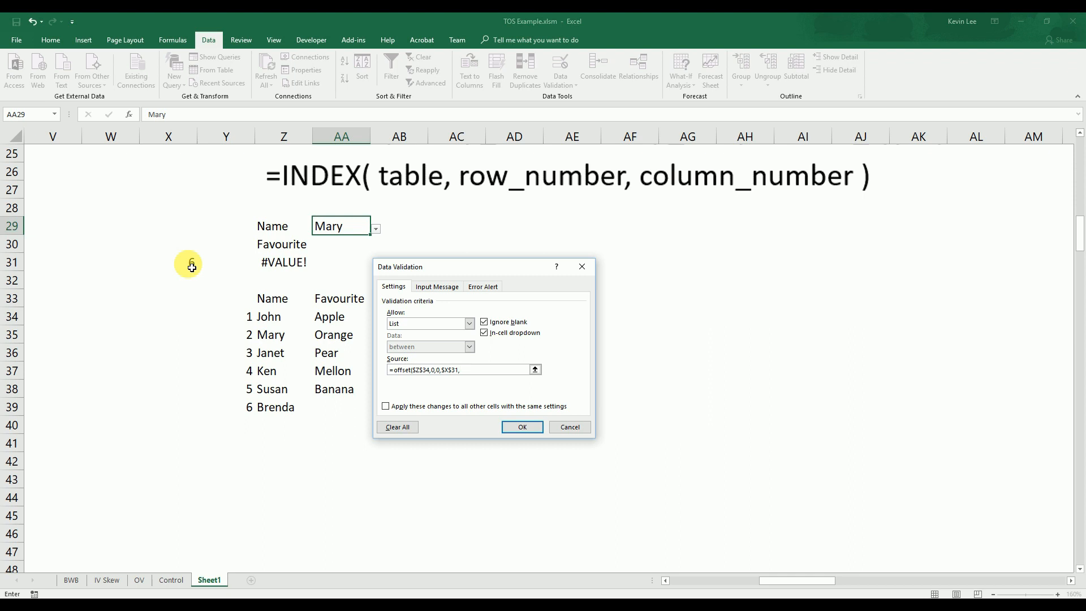
pyautogui.write('1)')
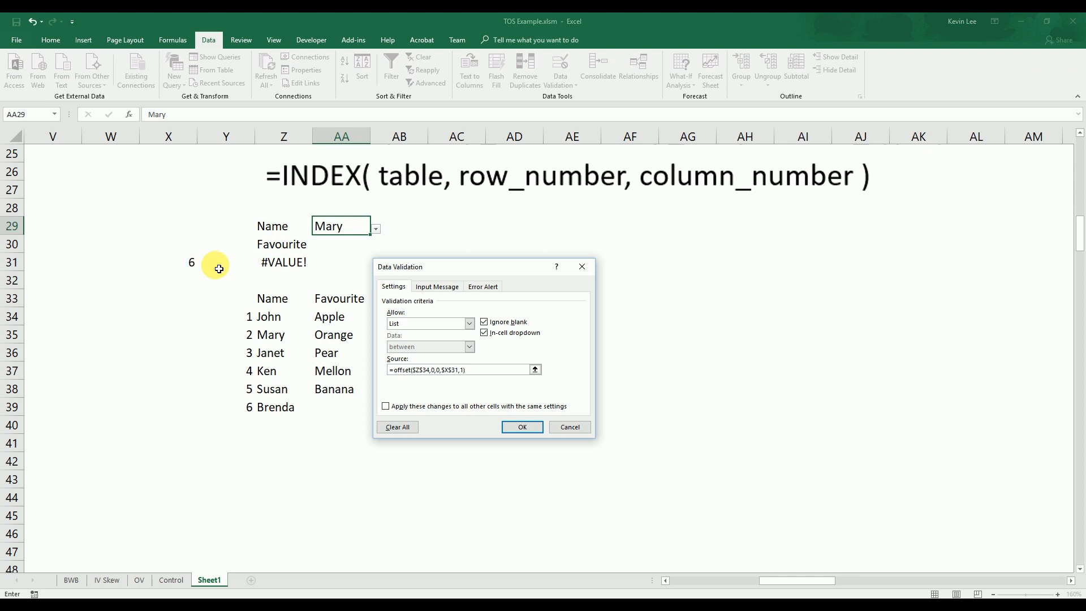
pyautogui.click(519, 426)
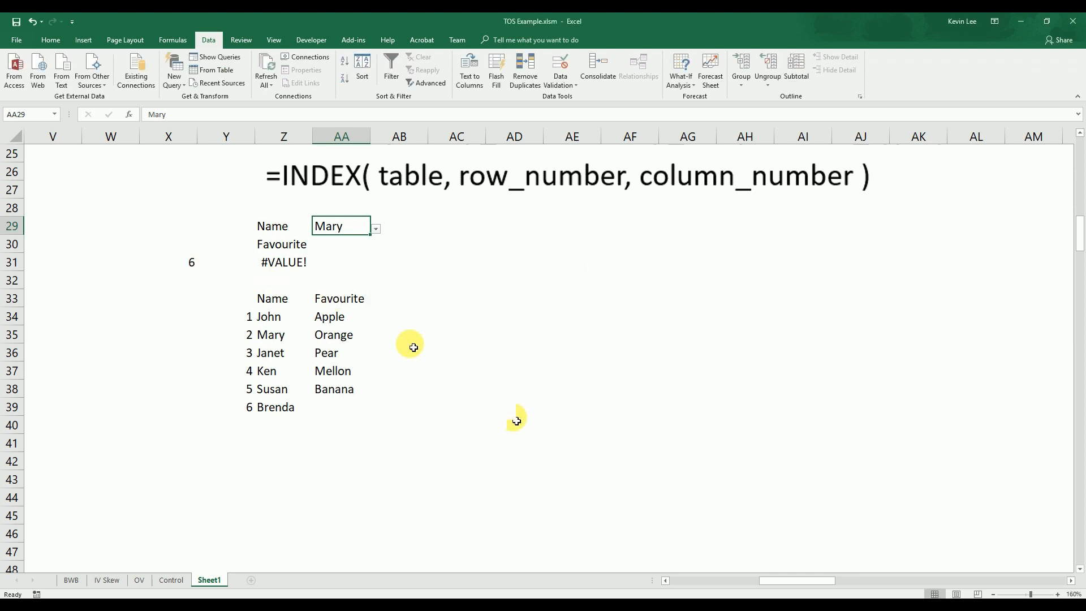
pyautogui.click(376, 228)
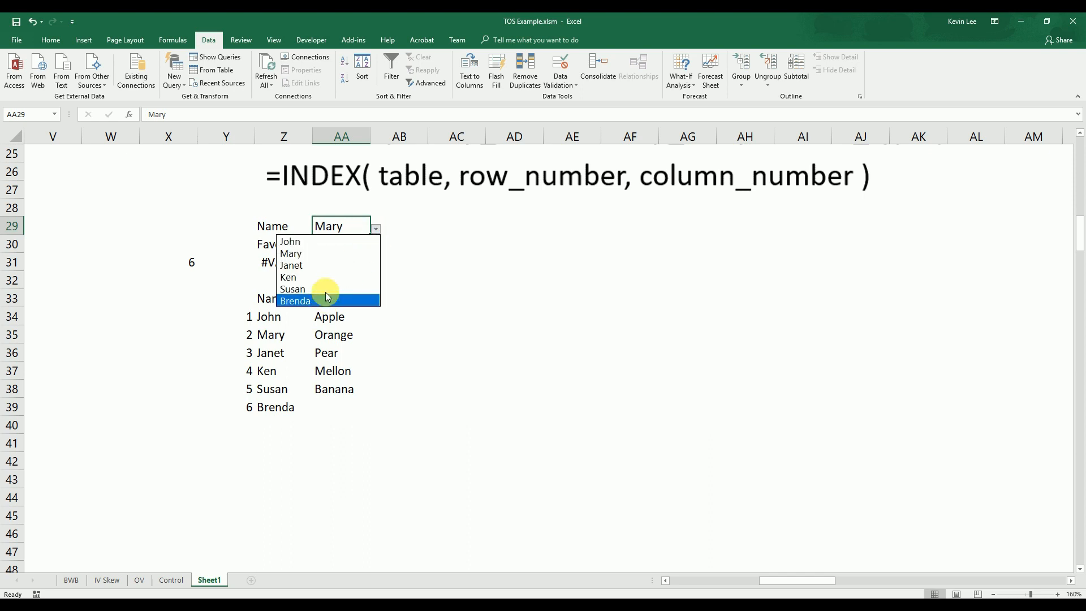
pyautogui.click(478, 321)
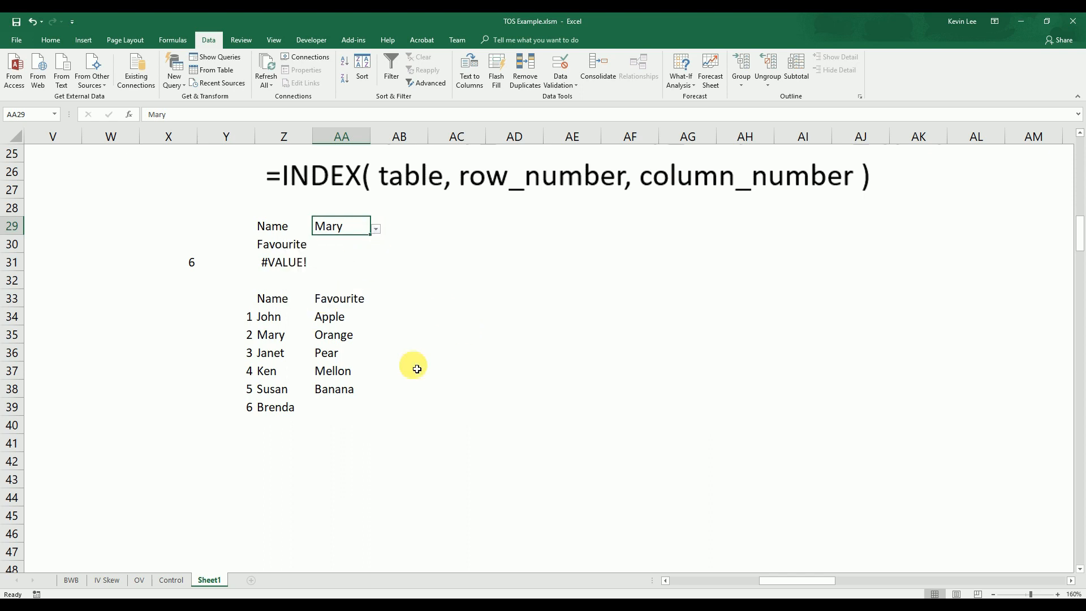
# Add the test entries xxx, yy and zzz below the existing names in Z40:Z42.
pyautogui.click(280, 423)
pyautogui.write('x')
pyautogui.press('Return')
pyautogui.write('xx')
pyautogui.press('Return')
pyautogui.press('Up')
pyautogui.write('xxx')
pyautogui.press('Return')
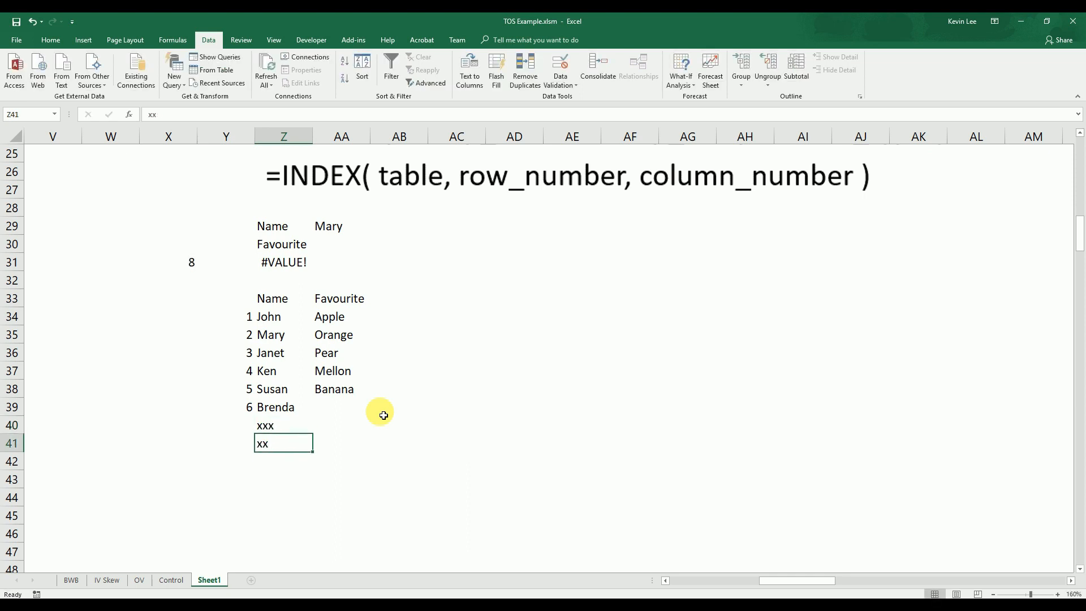
pyautogui.write('yy')
pyautogui.press('Return')
pyautogui.write('zzz')
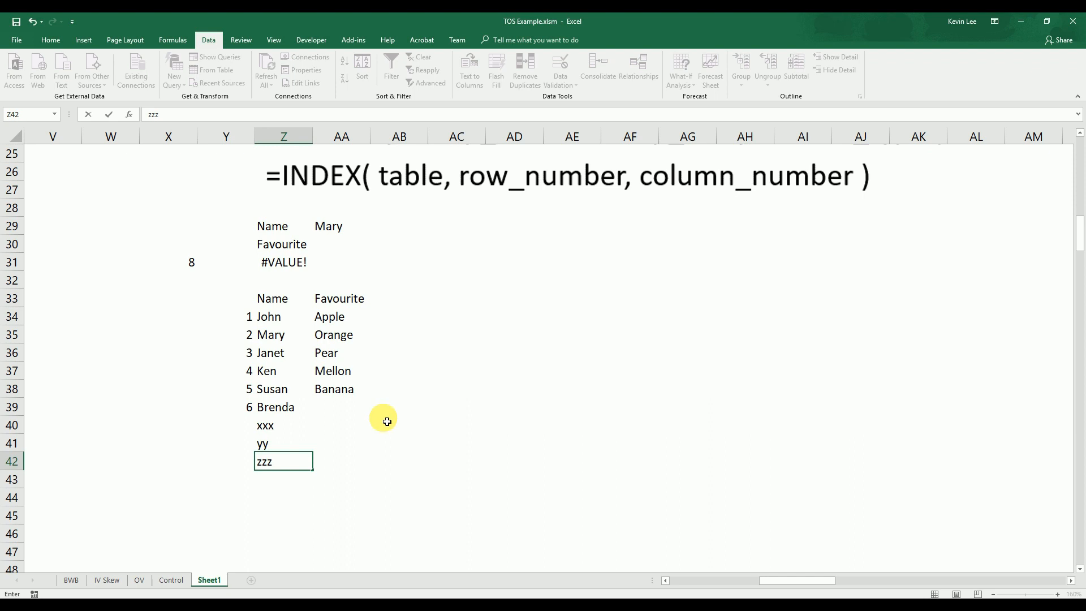
pyautogui.click(378, 459)
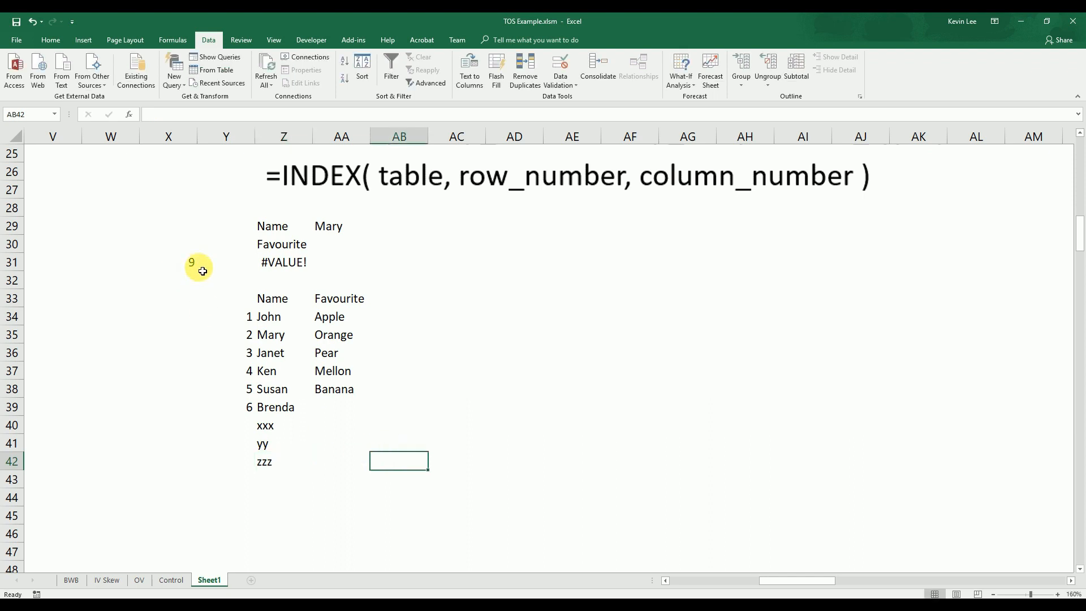
# Examine the Name list in AA29 for the added test entries without changing the selection.
pyautogui.click(367, 229)
pyautogui.click(376, 230)
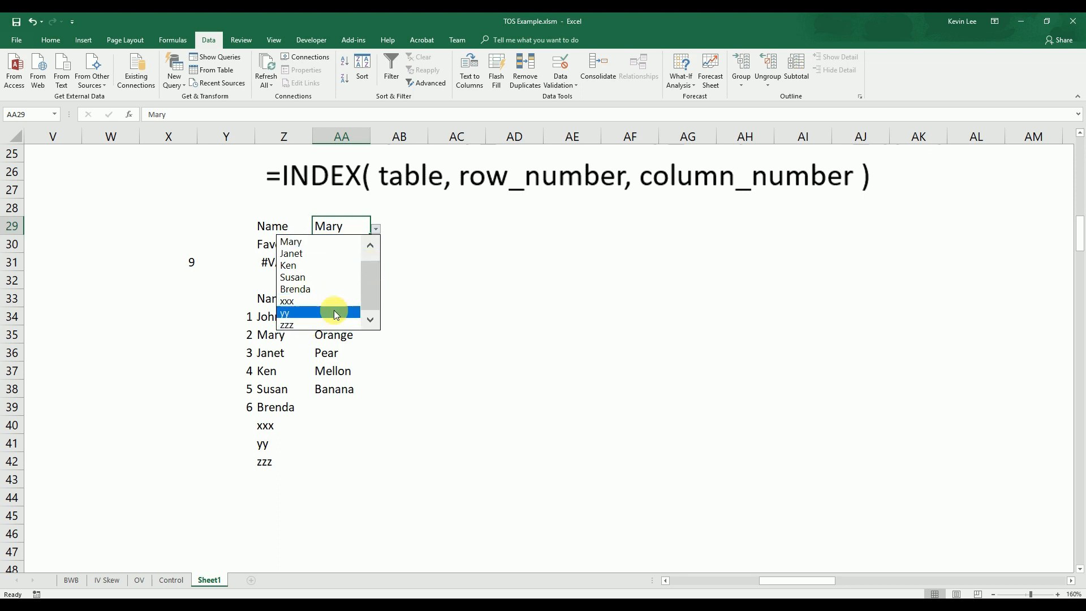
pyautogui.moveTo(368, 294); pyautogui.dragTo(368, 332)
pyautogui.moveTo(368, 294); pyautogui.dragTo(371, 262)
pyautogui.click(424, 298)
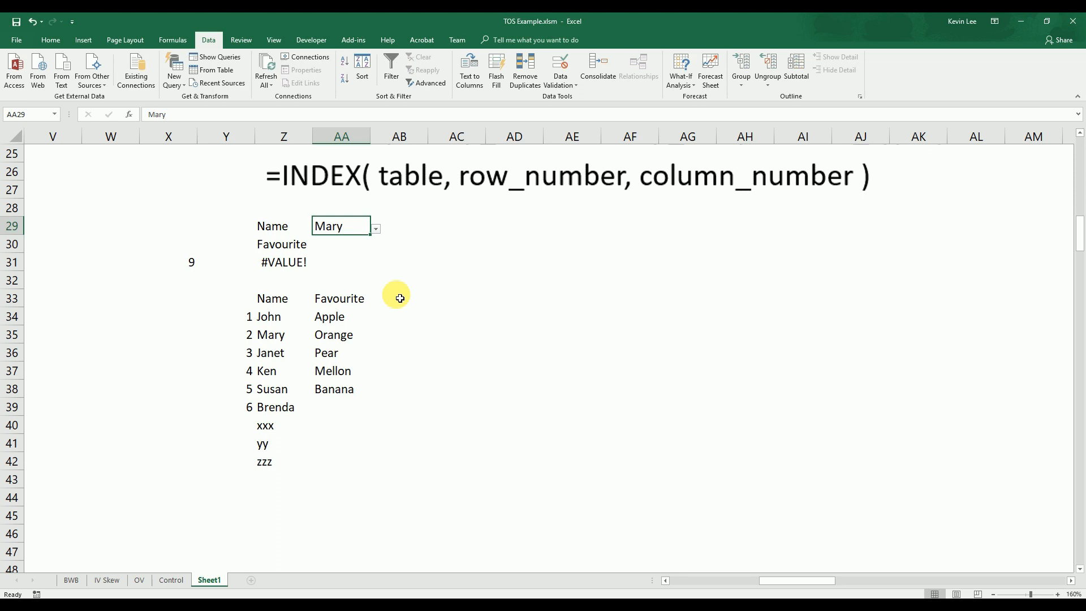
# Clear the OFFSET formula from Z31 and move the COUNTA cell from X31 to AA31.
pyautogui.scroll(2, 395, 294)
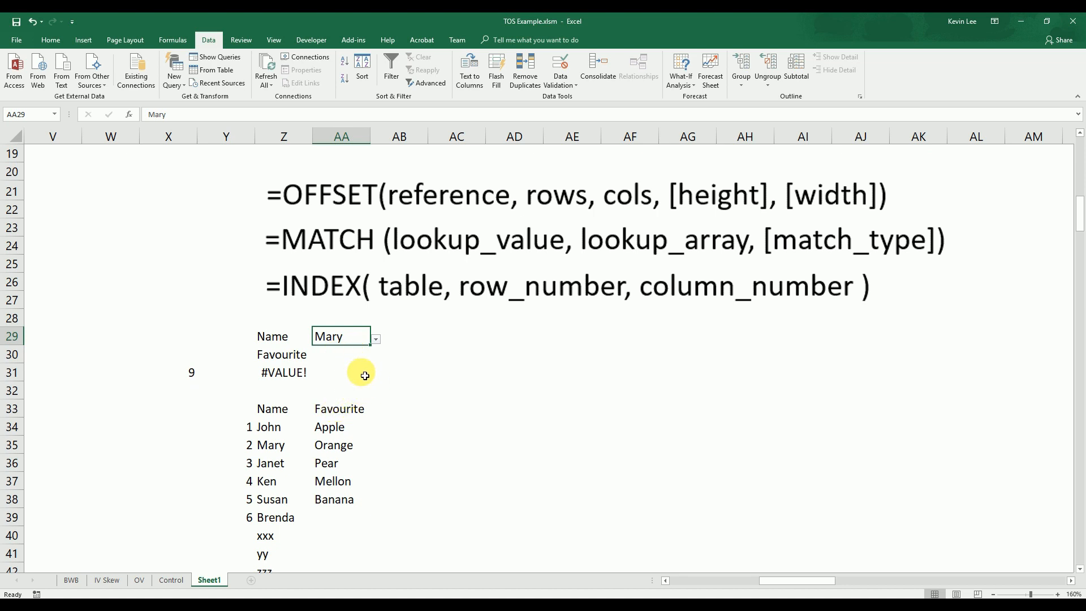
pyautogui.click(305, 379)
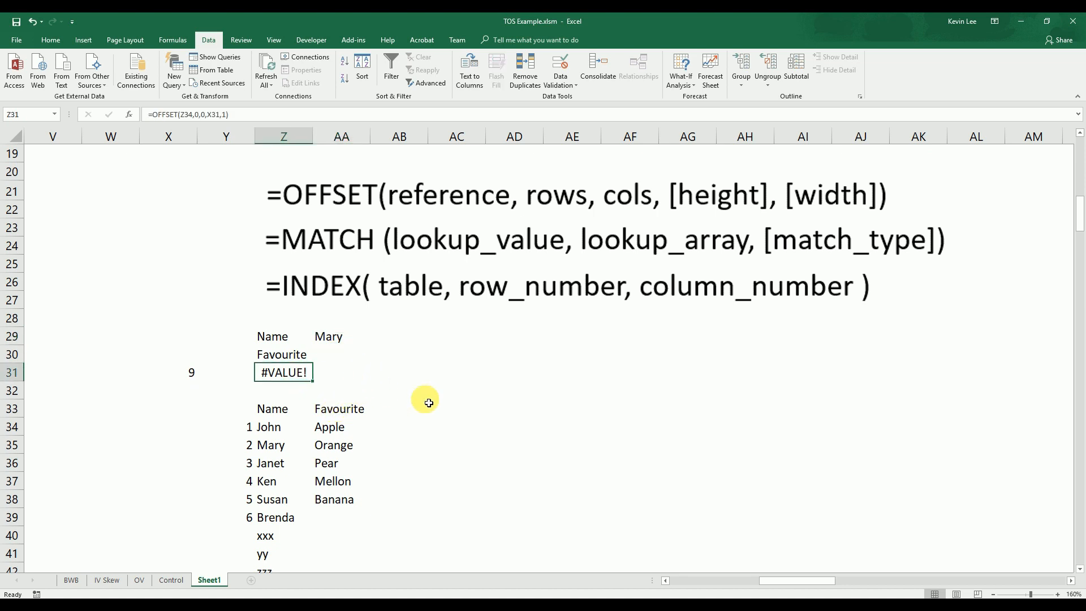
pyautogui.press('Delete')
pyautogui.click(189, 376)
pyautogui.moveTo(193, 389); pyautogui.dragTo(341, 371)
# Label the name count by entering Num Ppl in Z31.
pyautogui.click(306, 375)
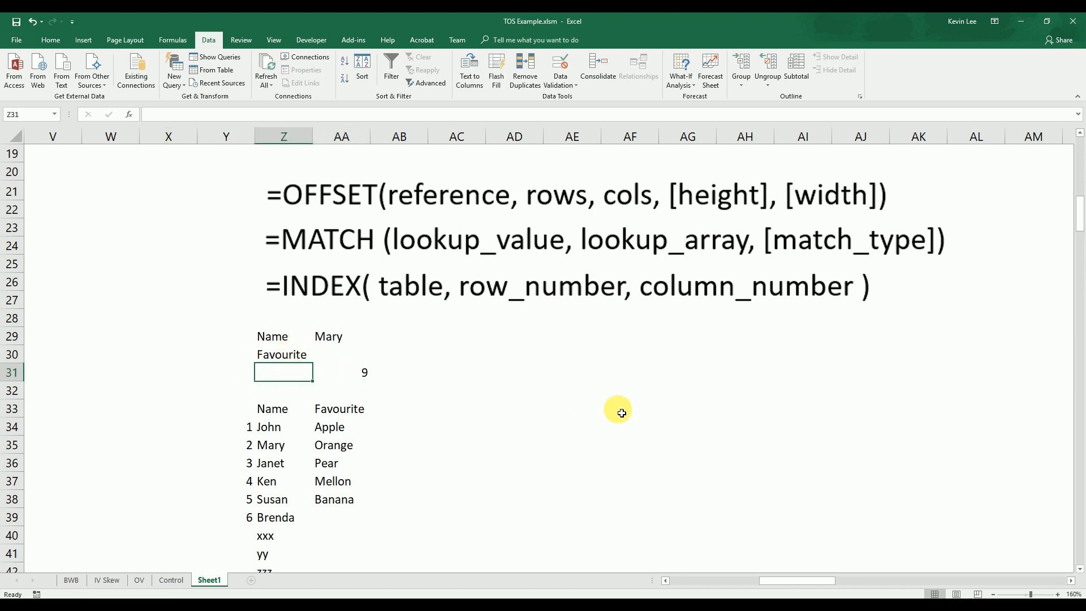
pyautogui.write('Num Peo')
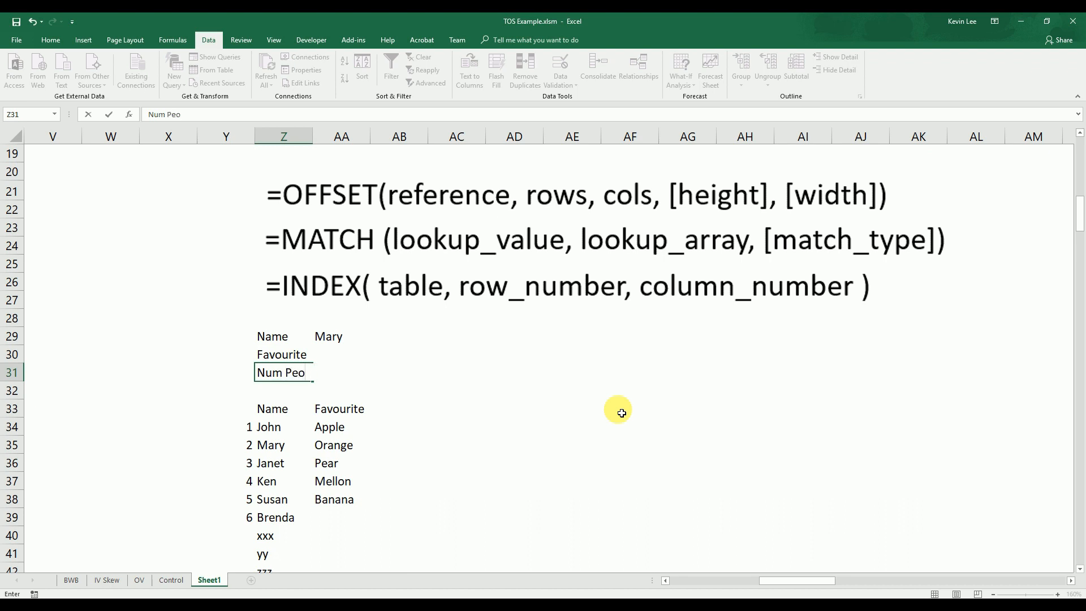
pyautogui.press('BackSpace')
pyautogui.write('pl')
pyautogui.press('Return')
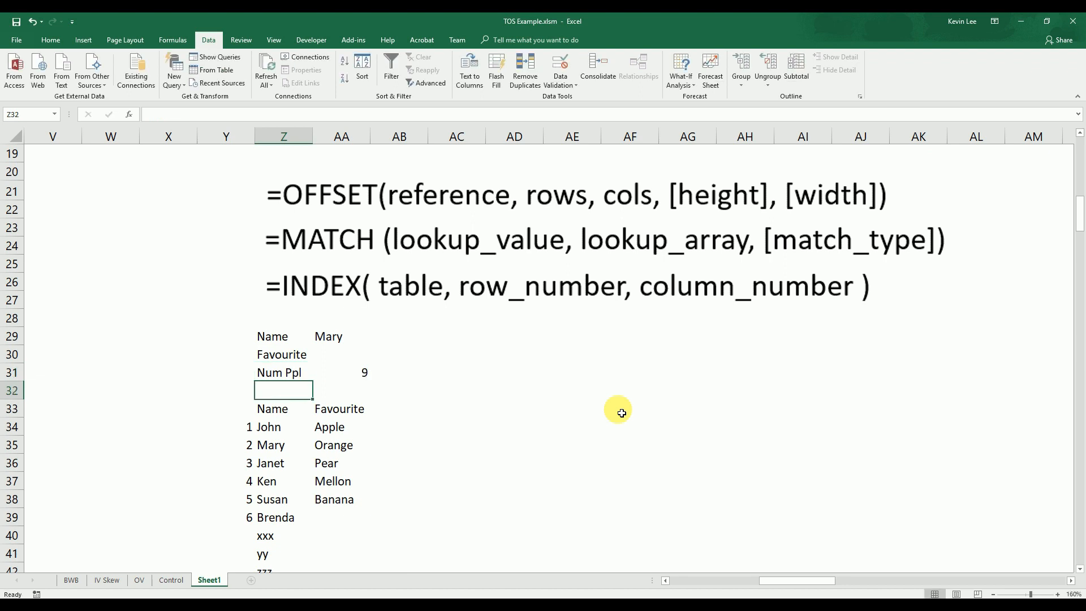
# Right-align the cells AA29:AA31 beside the Name, Favourite and Num Ppl labels.
pyautogui.click(348, 337)
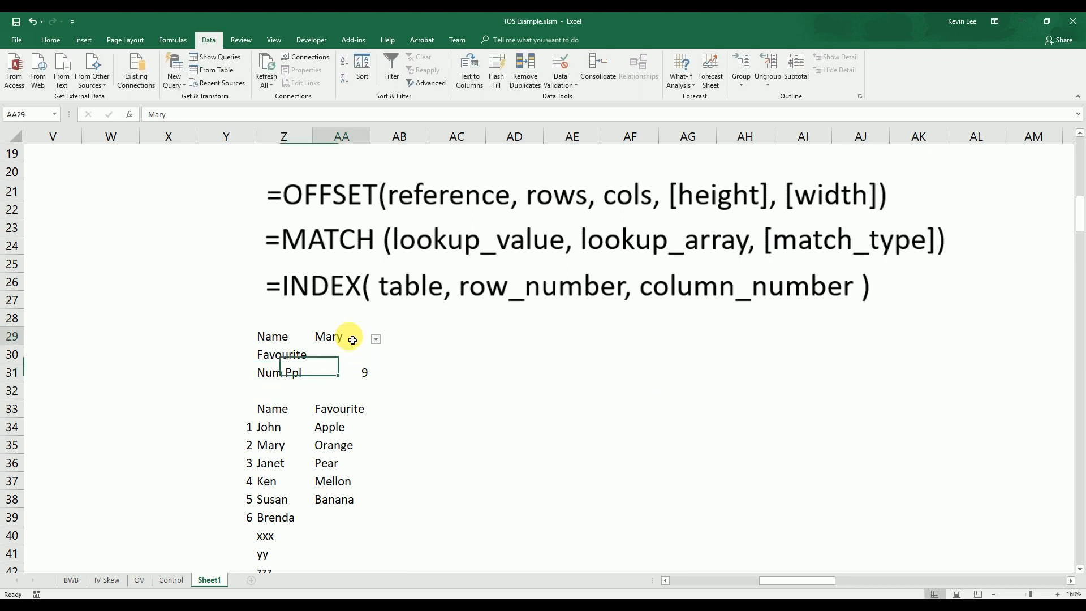
pyautogui.keyDown('shift'); pyautogui.click(342, 370); pyautogui.keyUp('shift')
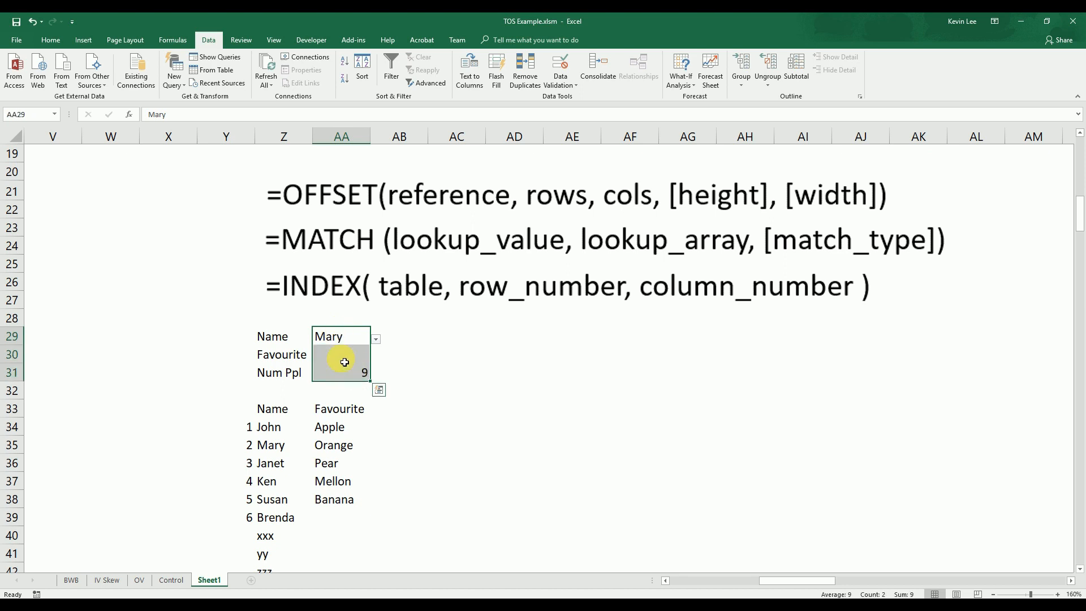
pyautogui.click(58, 41)
pyautogui.click(241, 80)
pyautogui.click(469, 373)
pyautogui.click(478, 443)
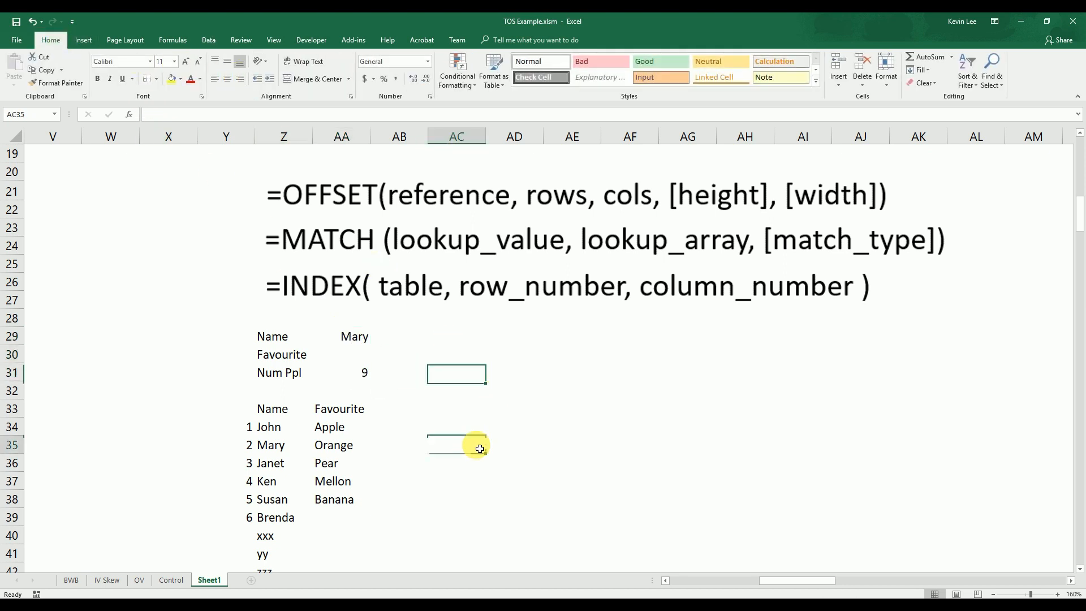
pyautogui.press('Up')
pyautogui.press('Up')
pyautogui.press('Up')
pyautogui.press('Right')
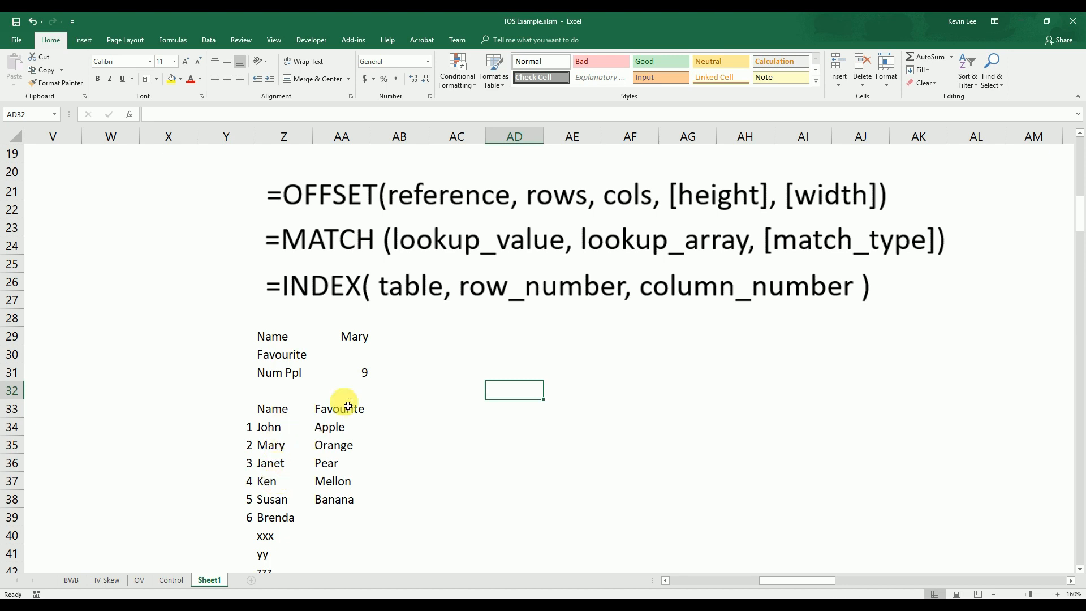
# Enter =MATCH(AA29,Z34:Z51,0) in AB29 to find the selected name's exact-match position in the Name column.
pyautogui.click(423, 338)
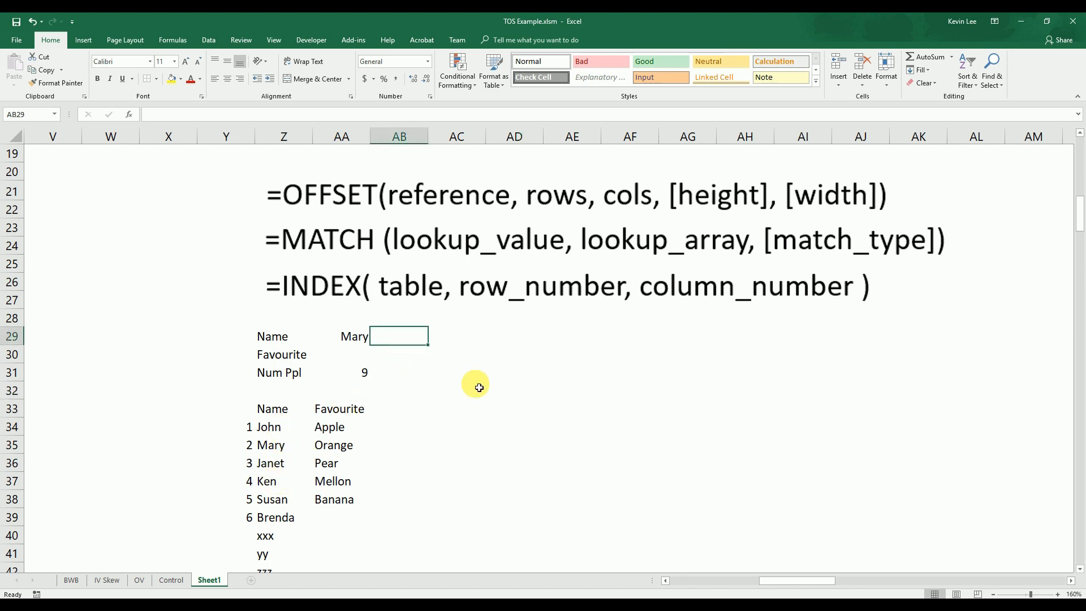
pyautogui.press('F2')
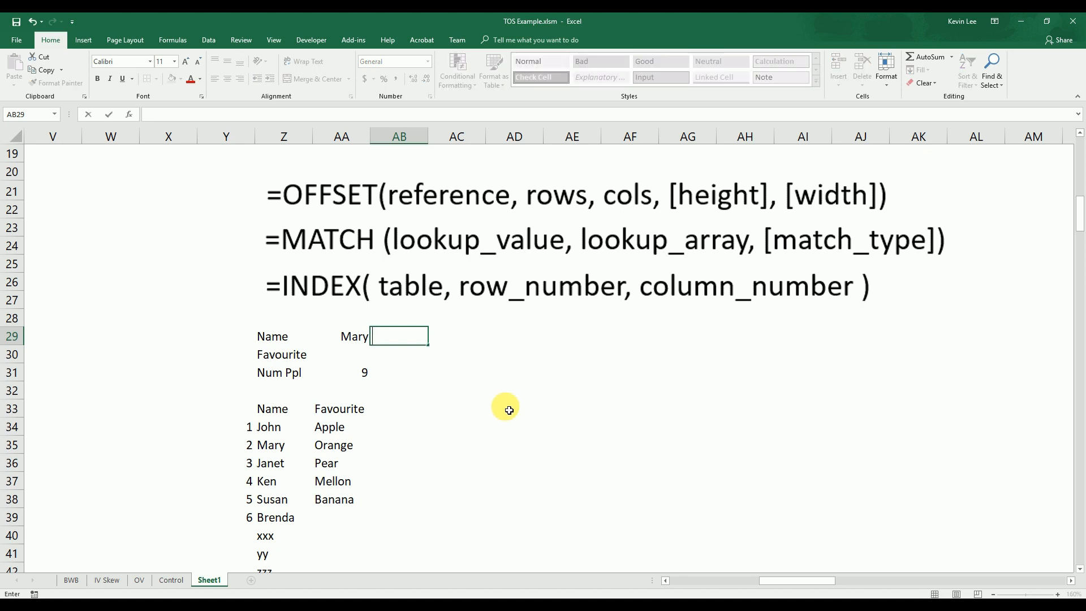
pyautogui.write('=match(')
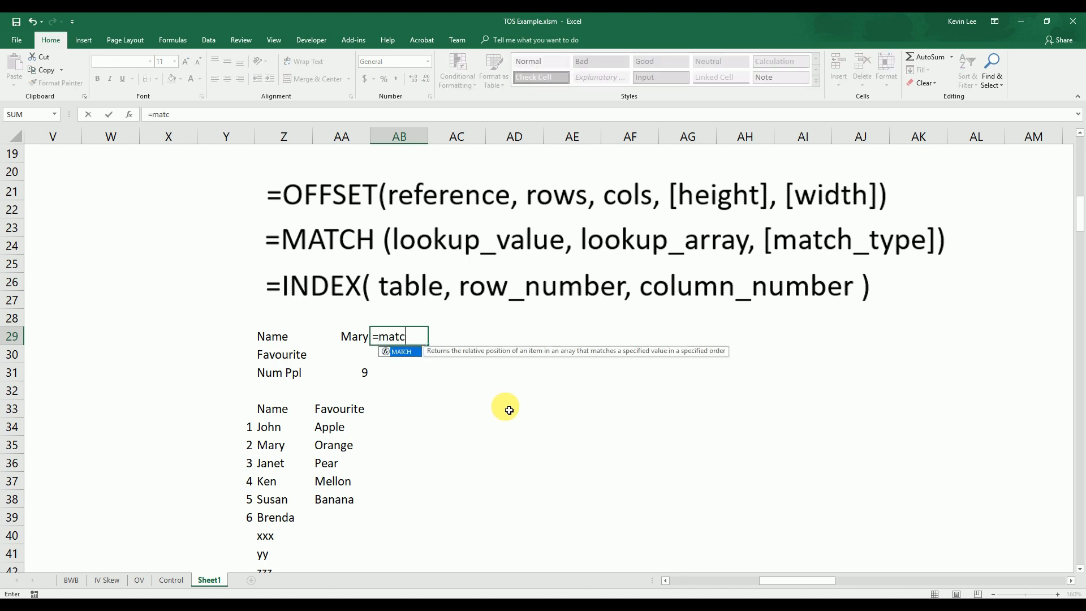
pyautogui.click(358, 344)
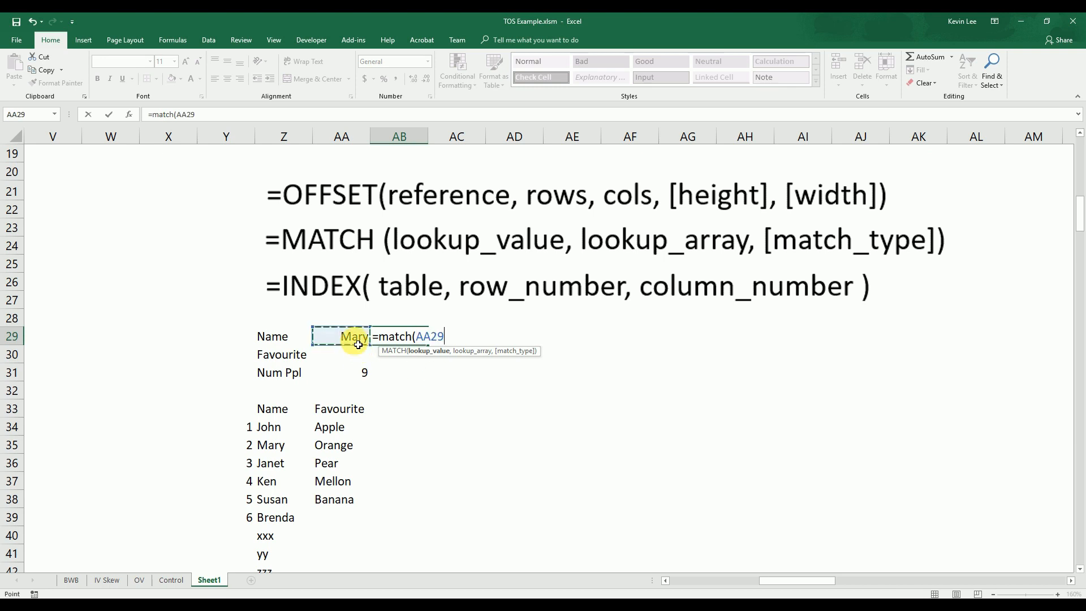
pyautogui.write(',')
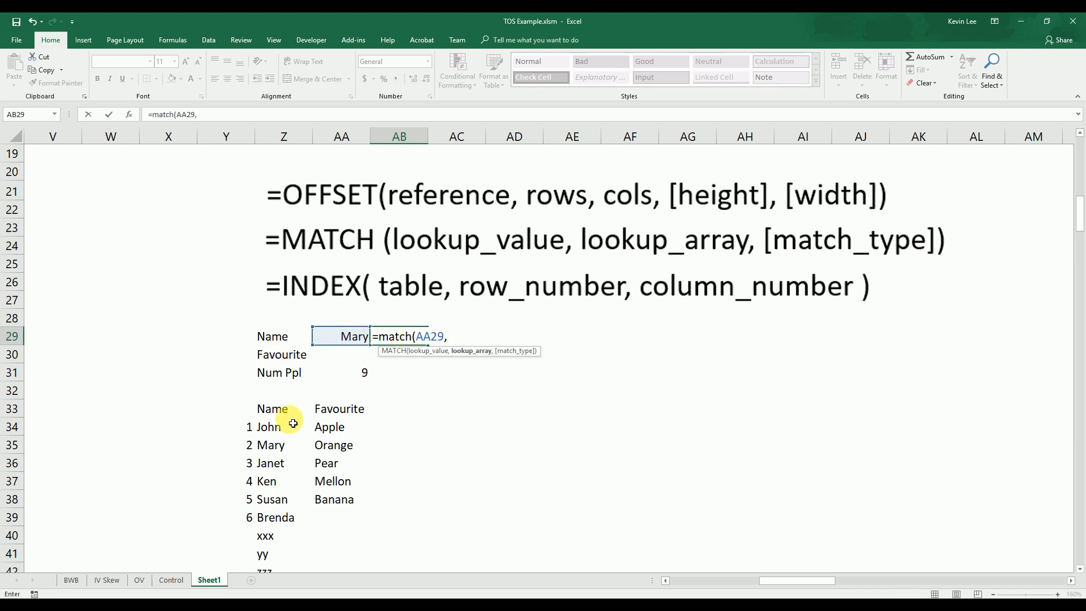
pyautogui.click(276, 431)
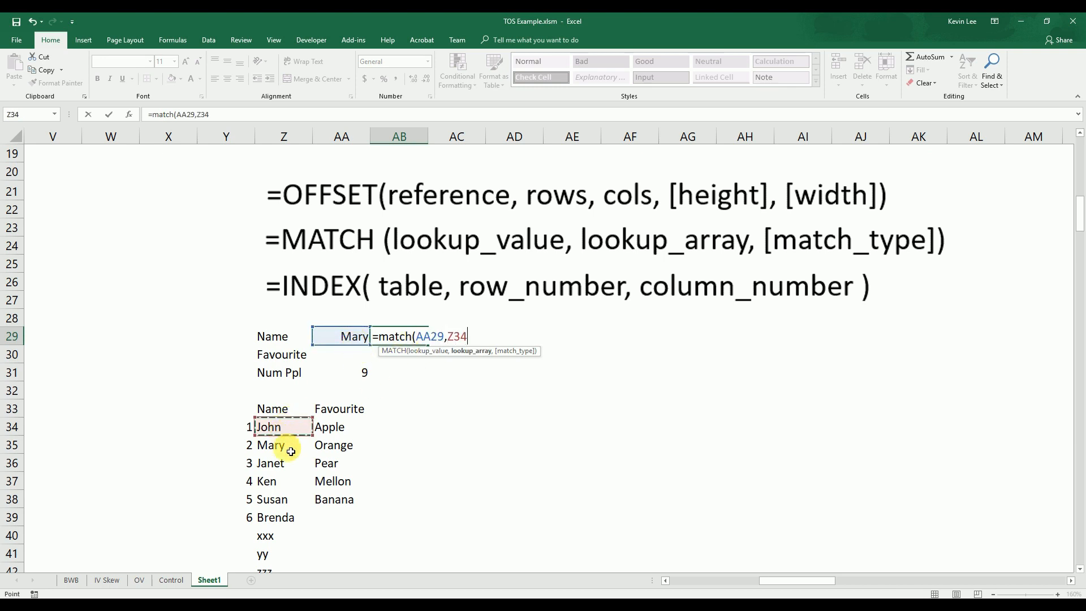
pyautogui.keyDown('shift'); pyautogui.click(277, 573); pyautogui.keyUp('shift')
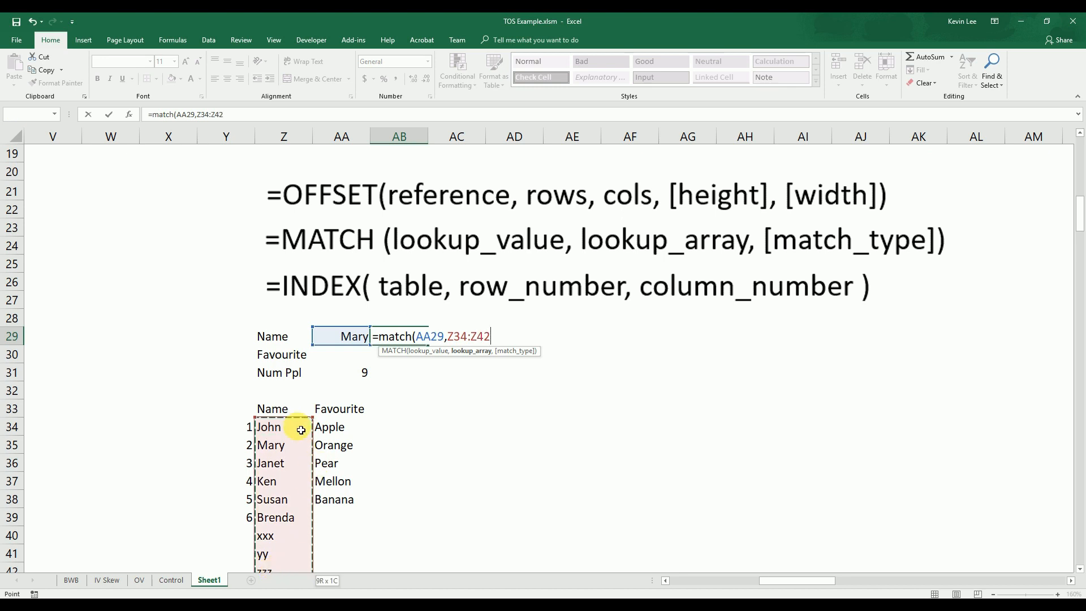
pyautogui.scroll(-4, 291, 452)
pyautogui.keyDown('shift'); pyautogui.click(286, 529); pyautogui.keyUp('shift')
pyautogui.scroll(4, 300, 509)
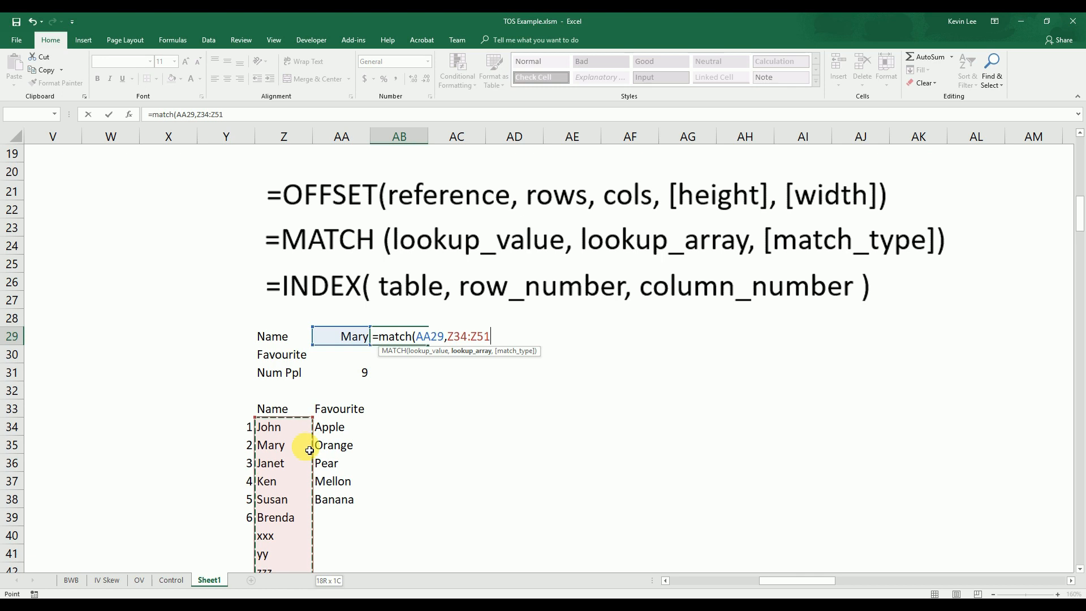
pyautogui.write(',')
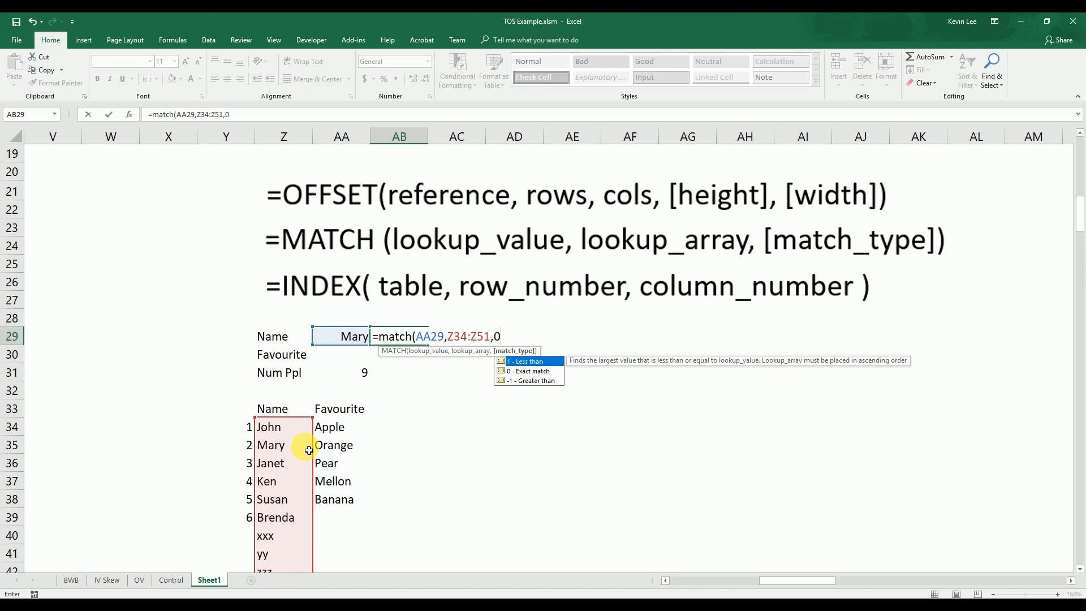
pyautogui.write('0)')
pyautogui.press('Return')
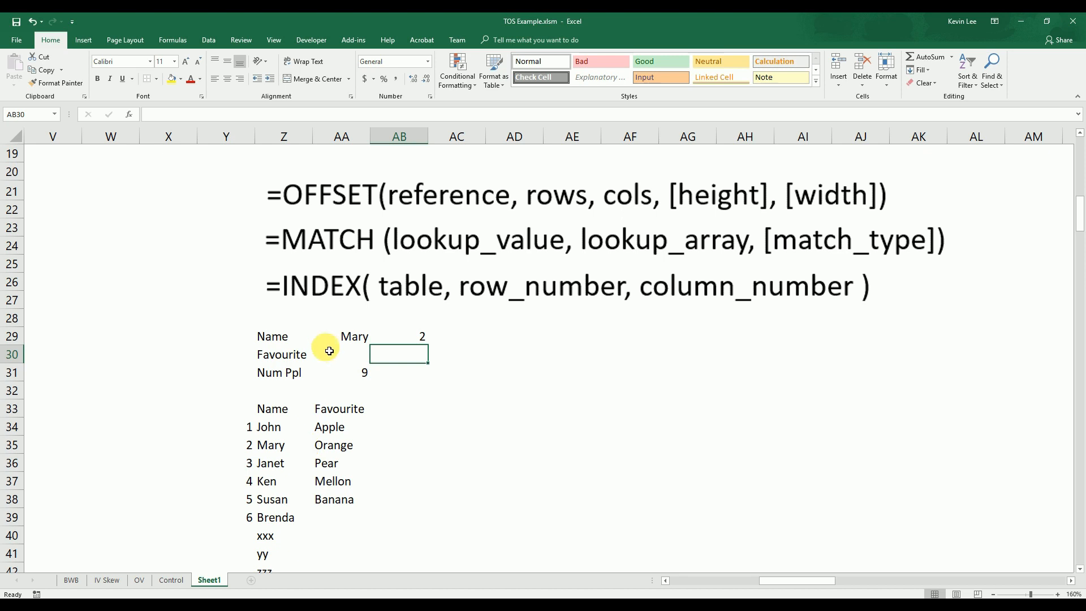
# Test the MATCH formula in AB29 by choosing the table's sixth name and then its third name in AA29.
pyautogui.click(365, 339)
pyautogui.click(379, 341)
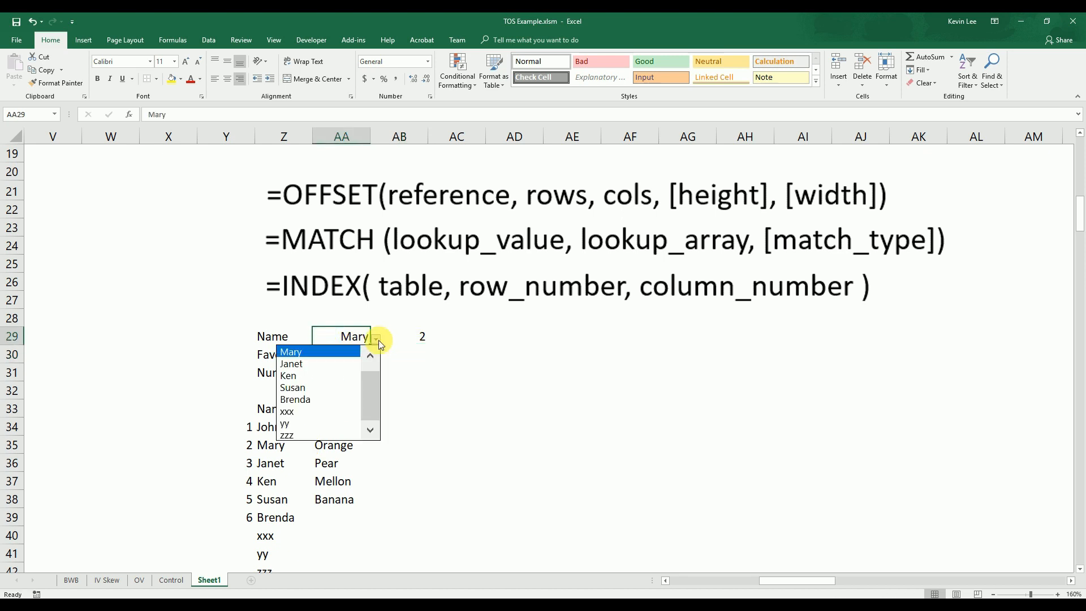
pyautogui.click(331, 397)
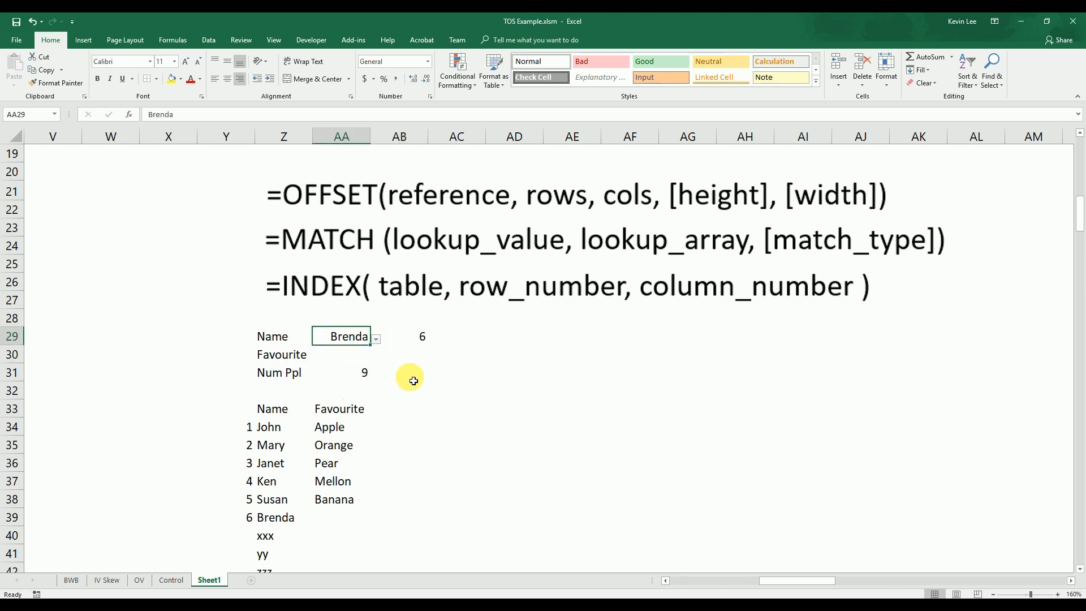
pyautogui.click(375, 339)
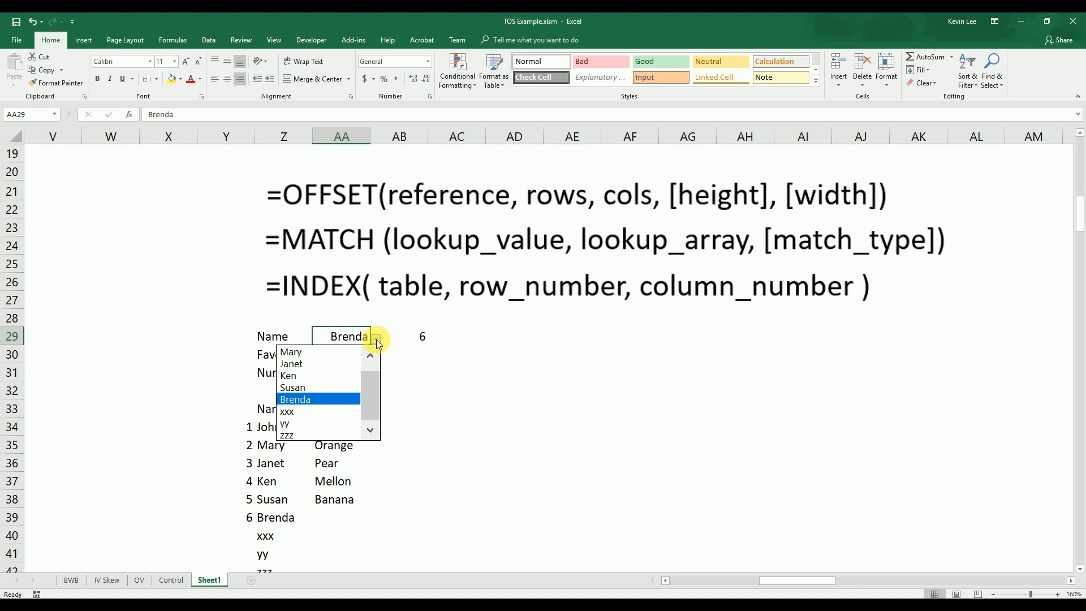
pyautogui.click(326, 365)
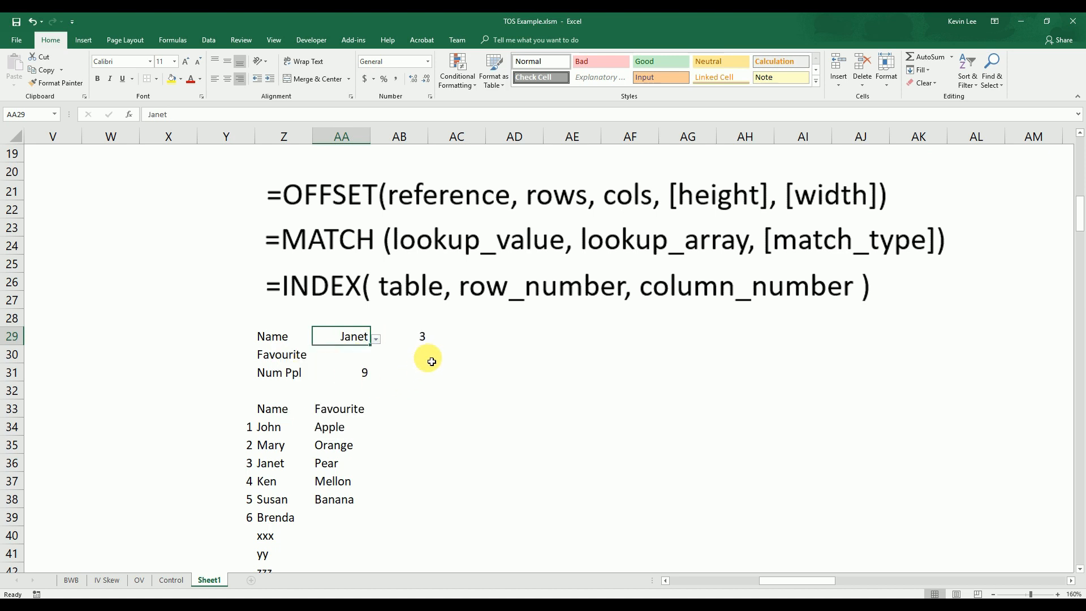
pyautogui.click(422, 338)
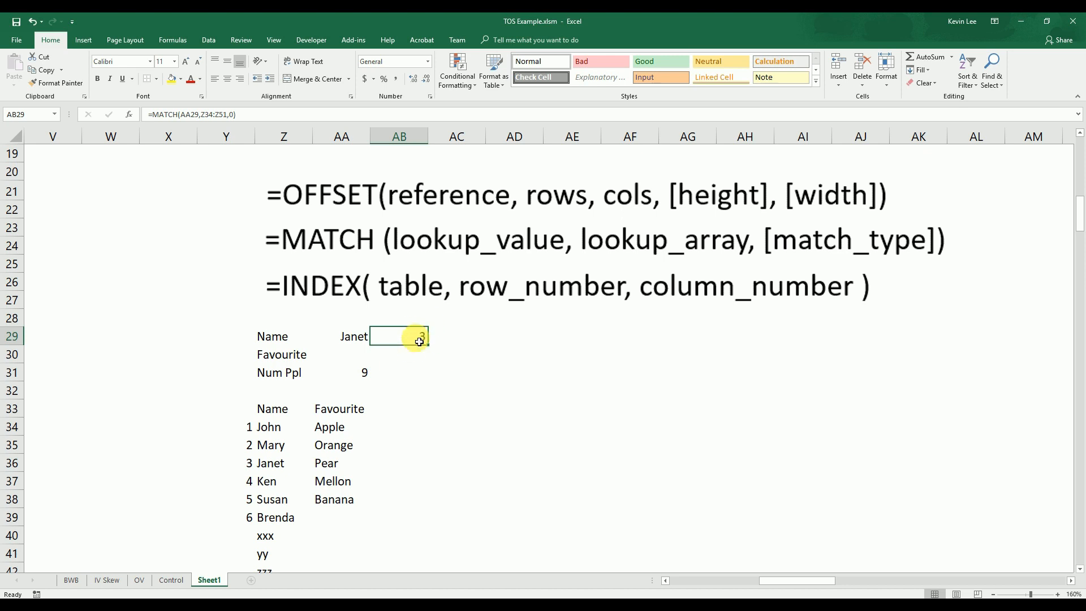
# Enter =INDEX(AA34:AA48,AB29) in AA30 to return the selected name's favourite.
pyautogui.click(356, 361)
pyautogui.write('=')
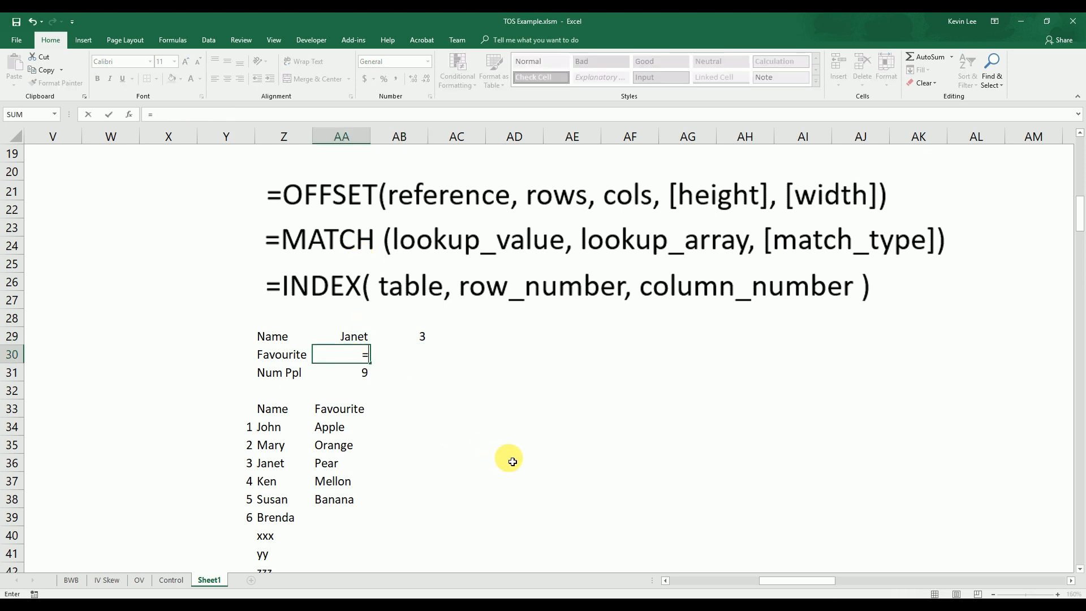
pyautogui.write('index(')
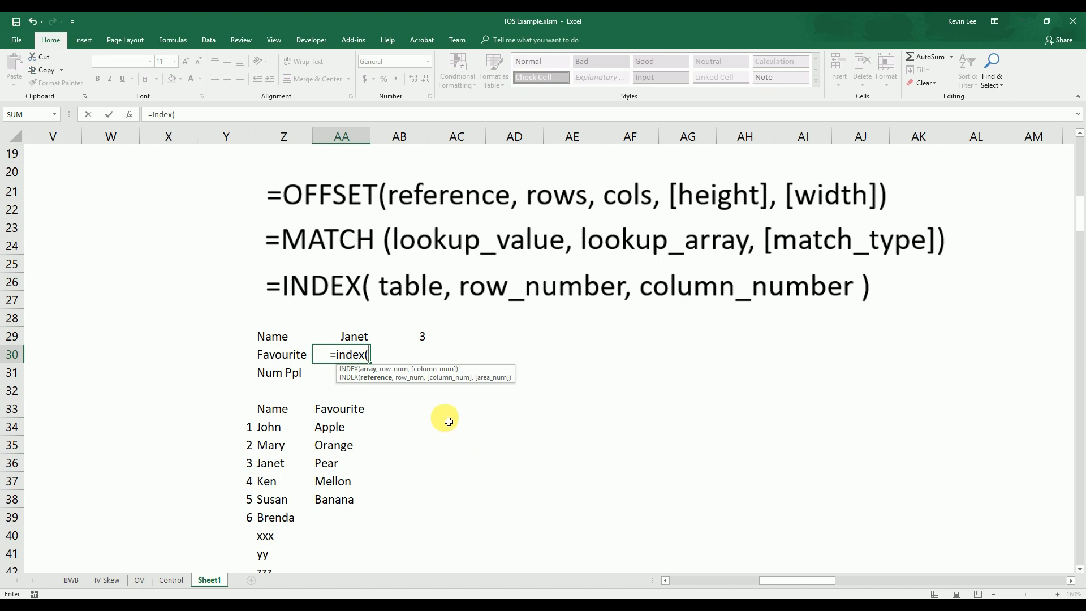
pyautogui.moveTo(332, 428); pyautogui.dragTo(339, 566)
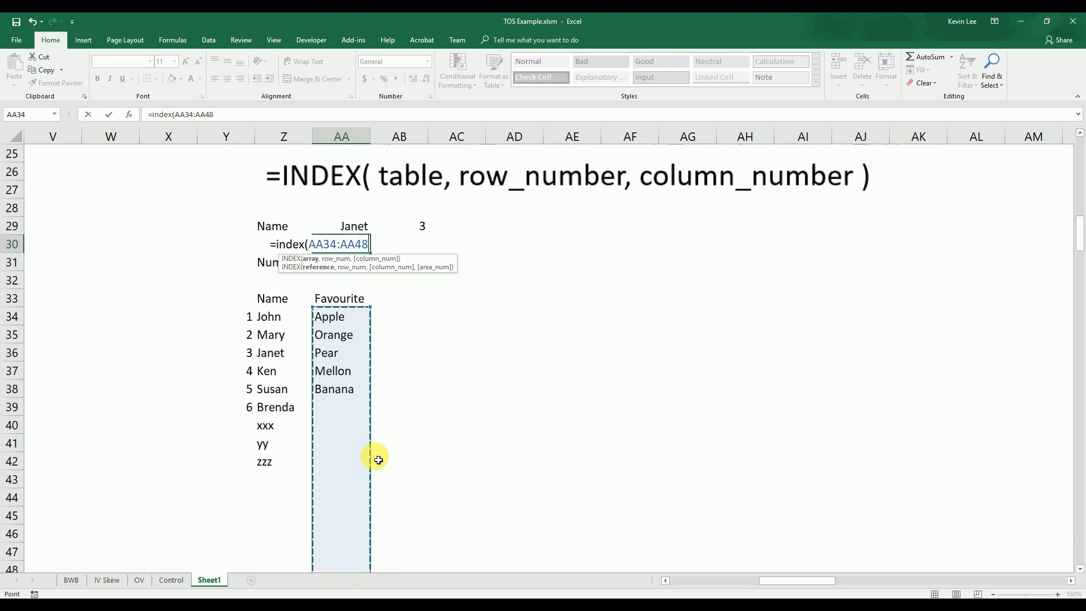
pyautogui.scroll(4, 375, 455)
pyautogui.scroll(-2, 430, 439)
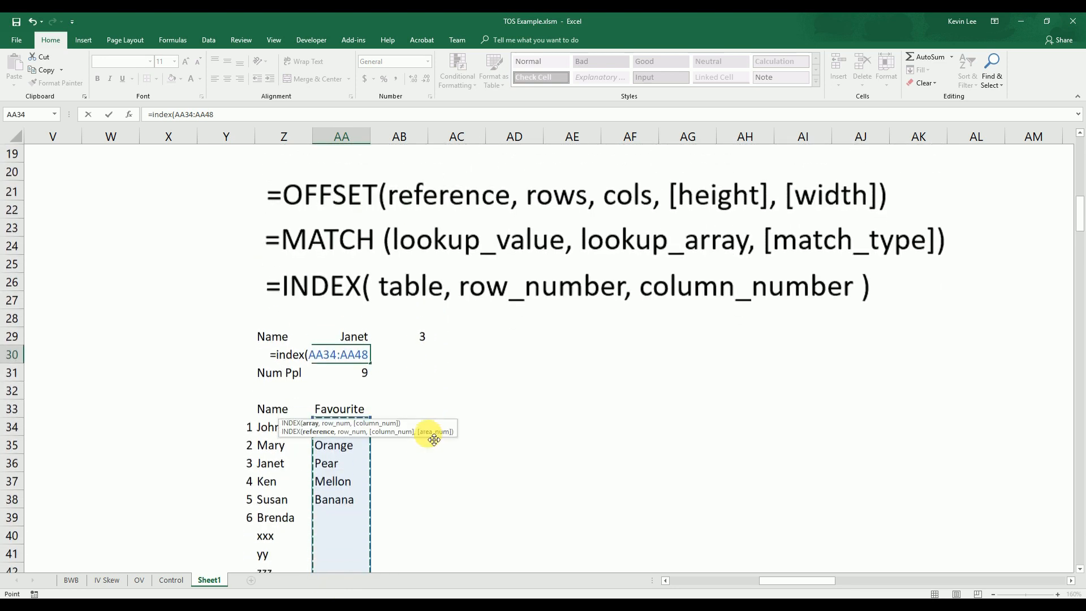
pyautogui.write(',')
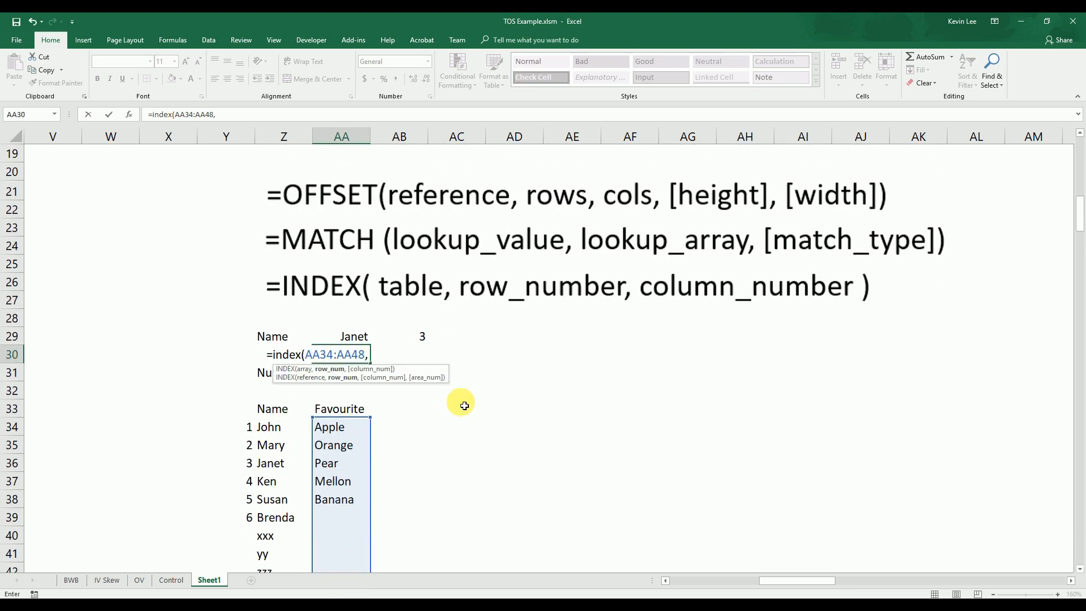
pyautogui.click(416, 336)
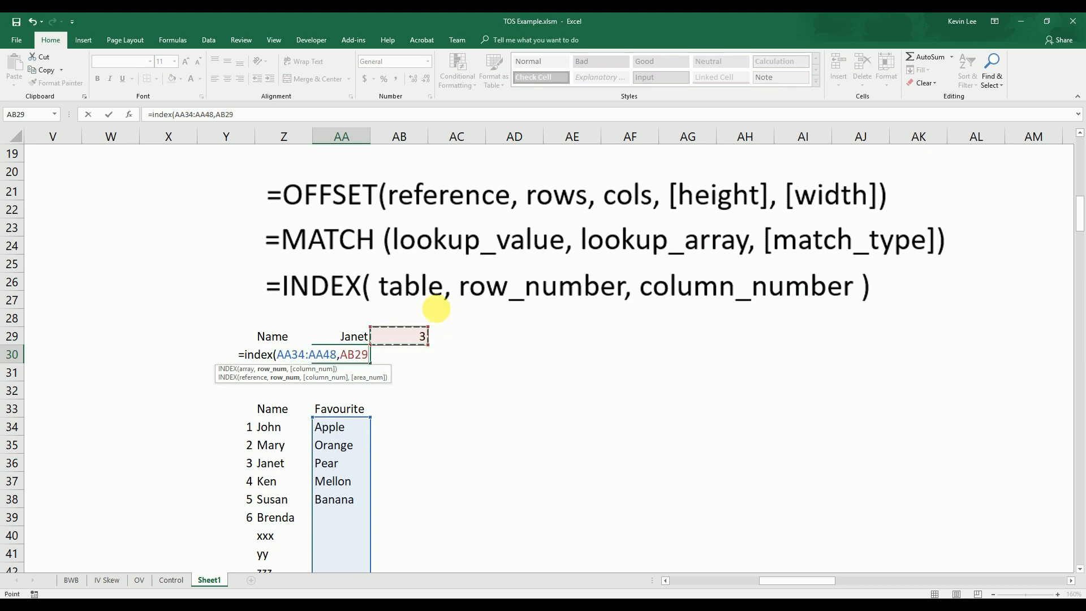
pyautogui.click(266, 119)
pyautogui.write(')')
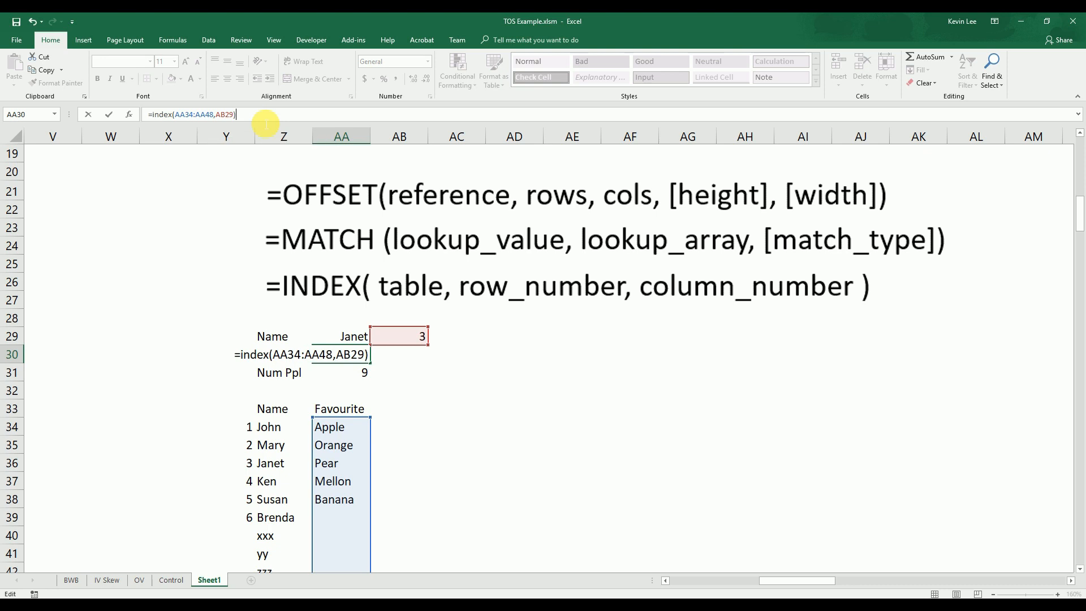
pyautogui.press('Return')
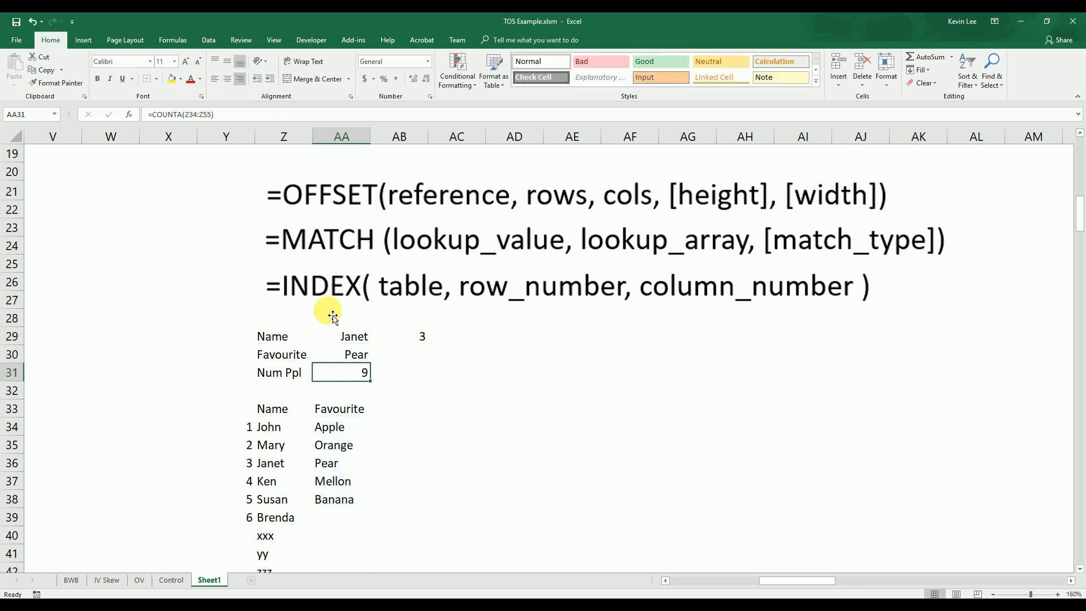
# Test the Favourite lookup by choosing the table's fourth name and then its first name in AA29.
pyautogui.click(360, 337)
pyautogui.click(376, 339)
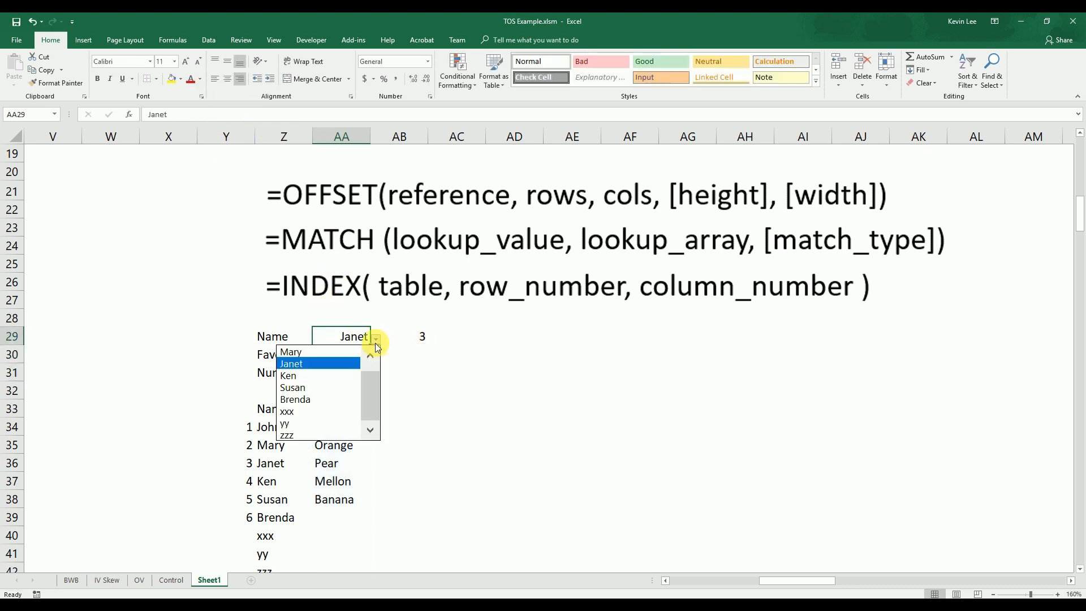
pyautogui.click(338, 374)
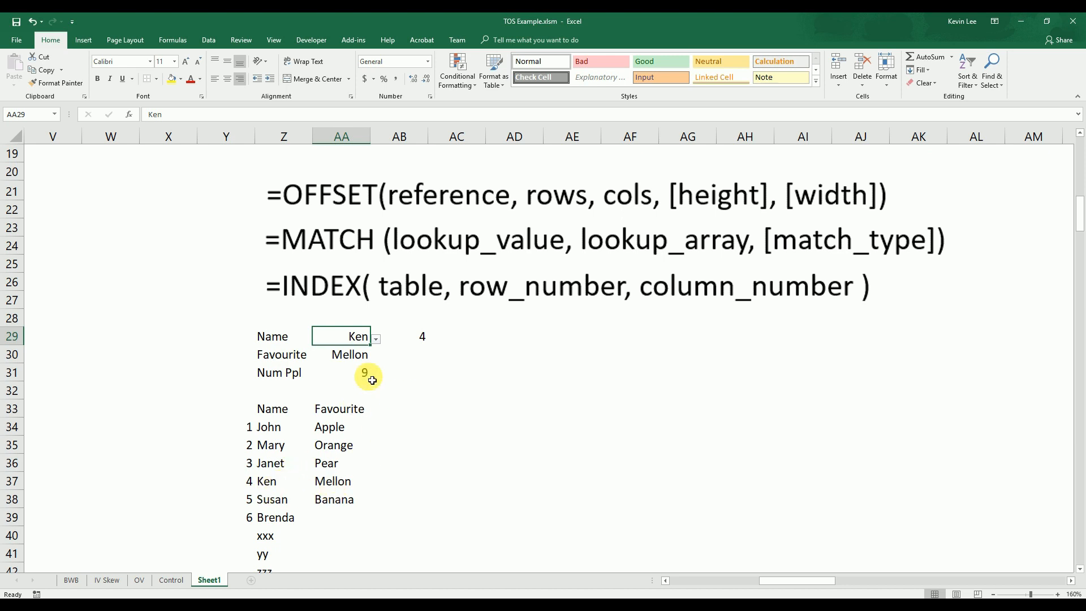
pyautogui.click(382, 341)
pyautogui.click(368, 340)
pyautogui.click(375, 339)
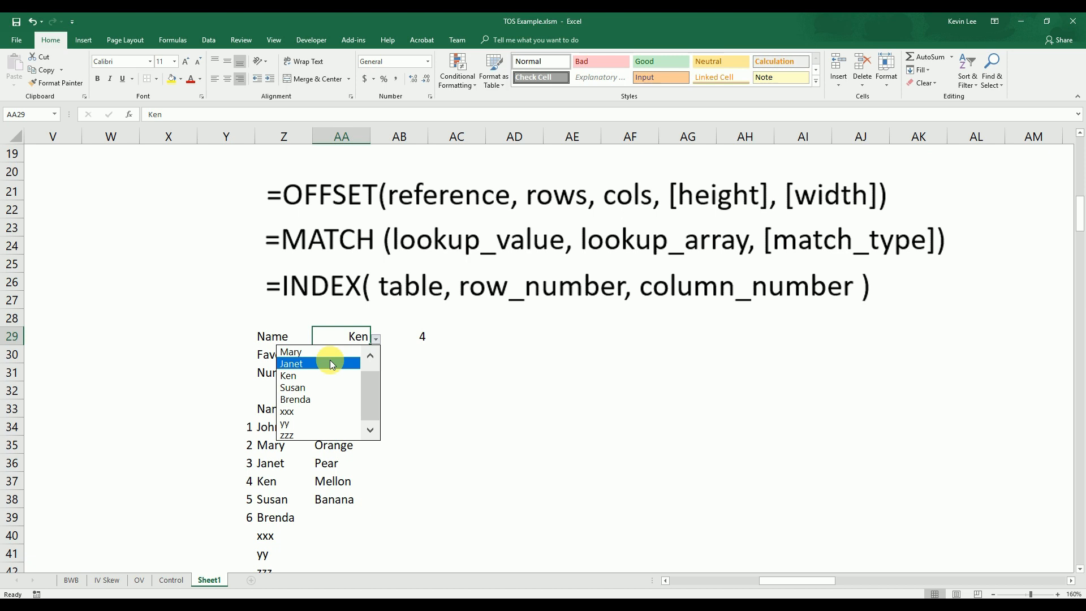
pyautogui.click(369, 355)
pyautogui.click(346, 352)
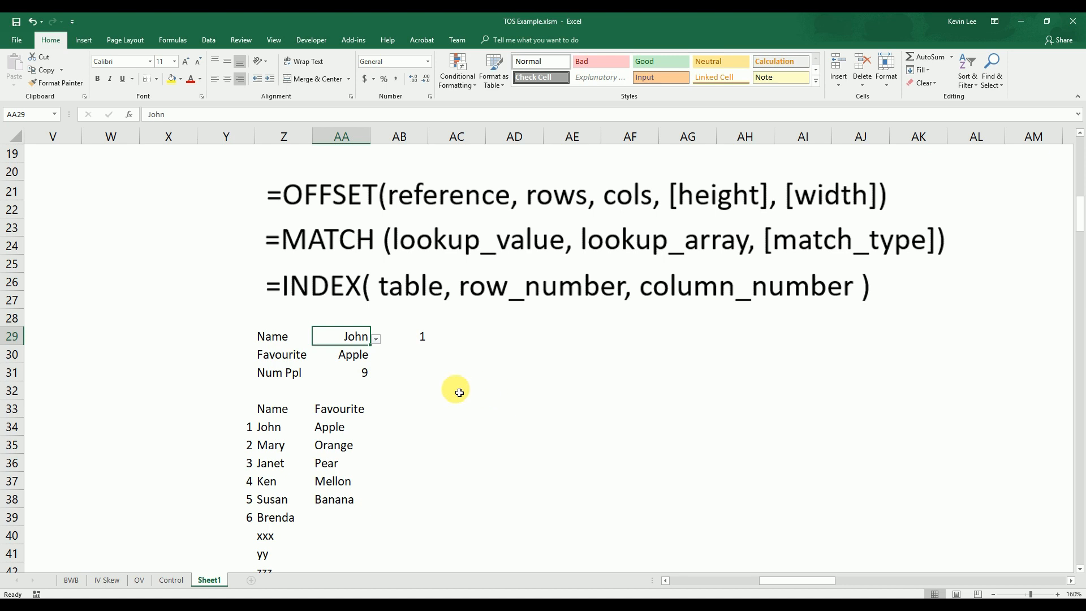
# Examine the MATCH formula in AB29 and the AB29 row argument in AA30's INDEX formula, leaving both unedited.
pyautogui.click(363, 360)
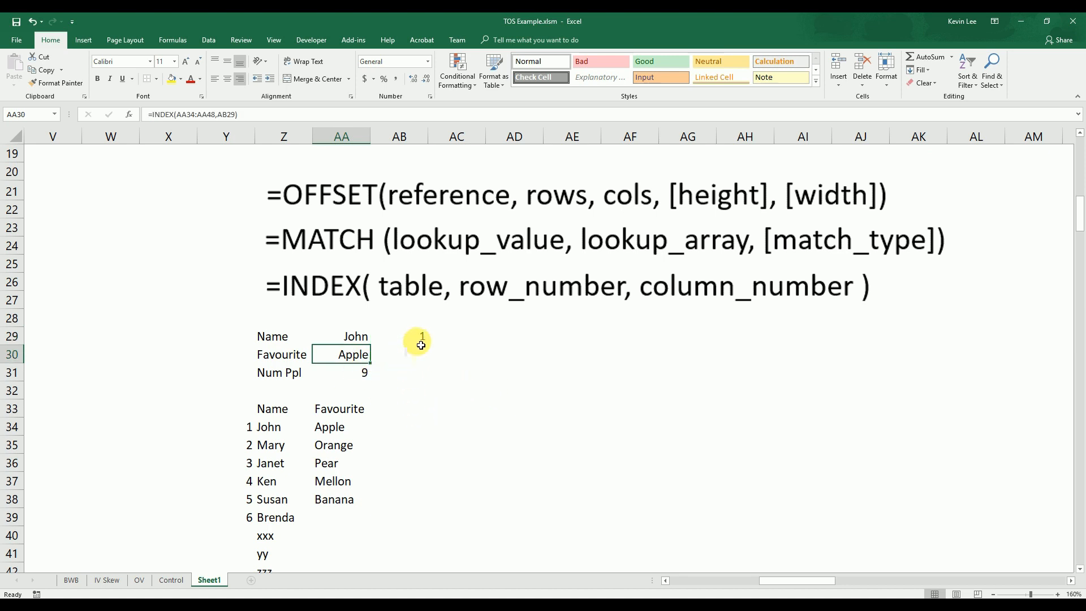
pyautogui.click(421, 341)
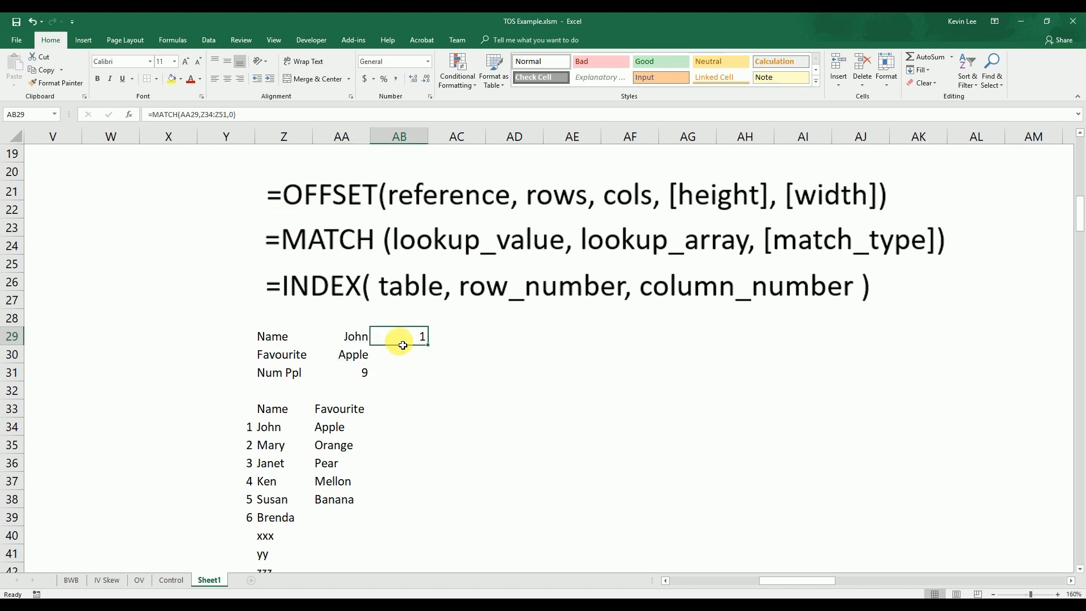
pyautogui.click(348, 355)
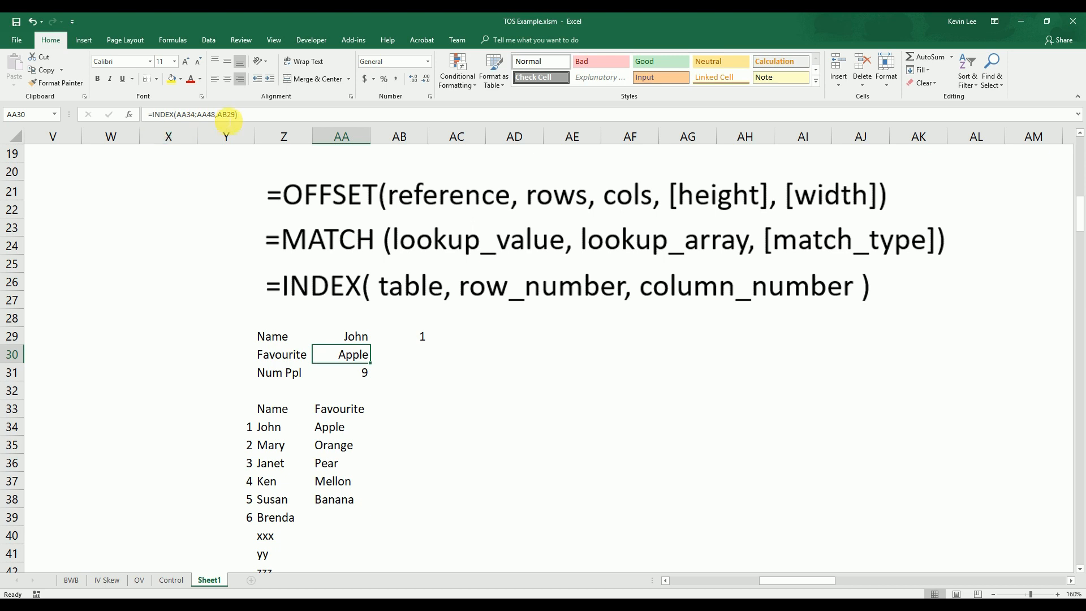
pyautogui.click(225, 114)
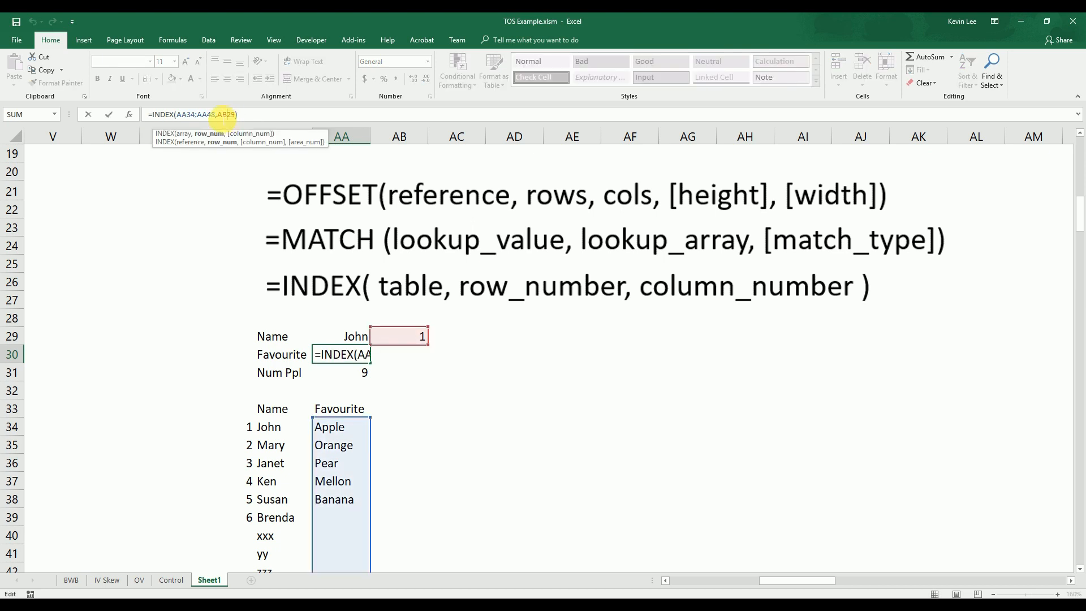
pyautogui.moveTo(236, 114); pyautogui.dragTo(240, 117)
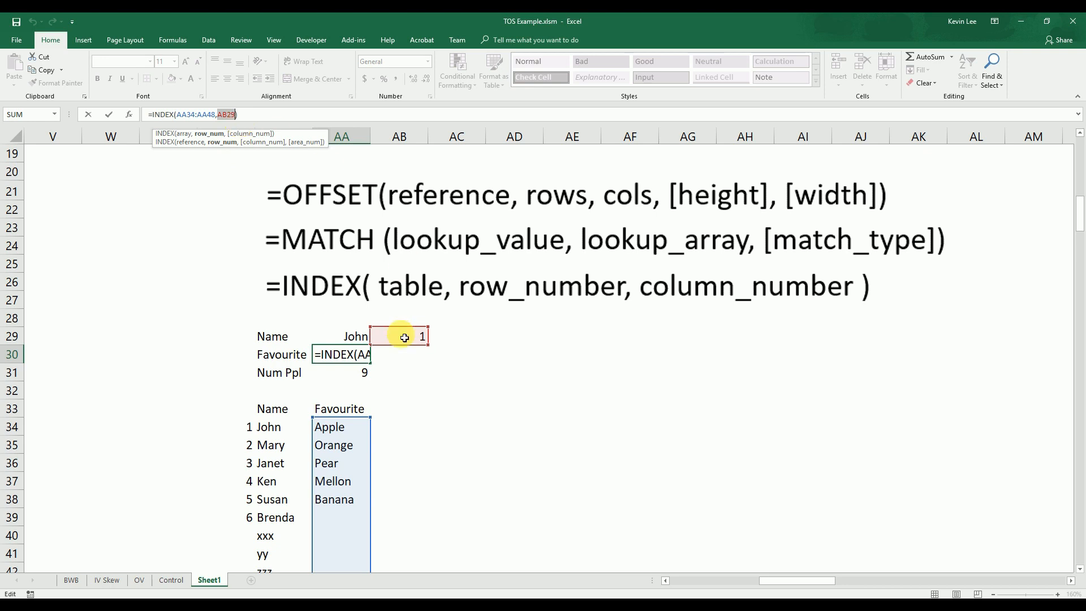
pyautogui.hotkey('ctrl', 'Return')
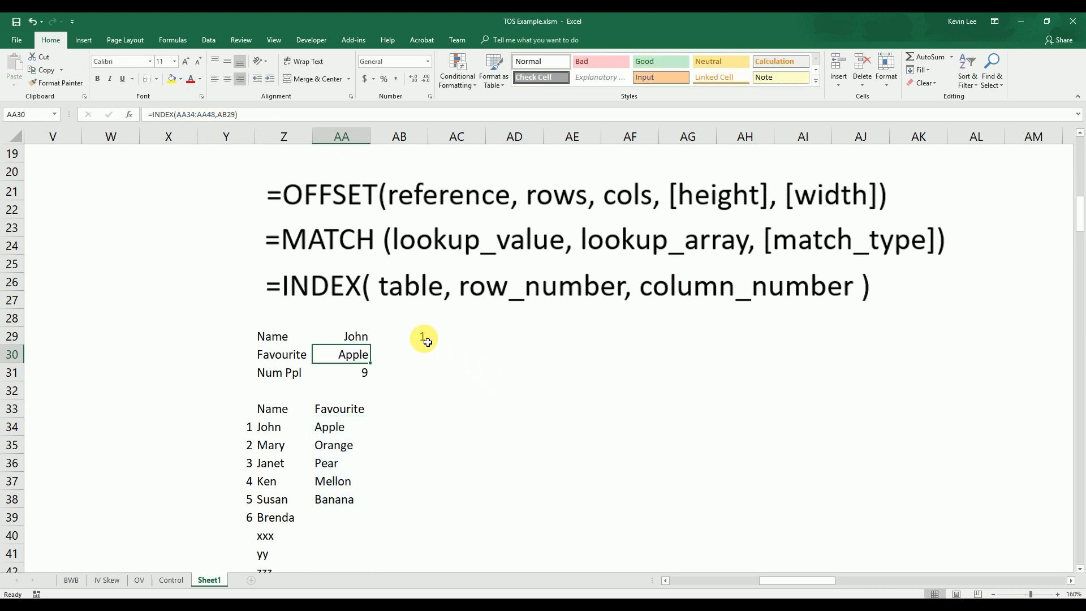
# Replace AA30's AB29 argument with the MATCH formula copied from AB29, giving =INDEX(AA34:AA48,MATCH(AA29,Z34:Z51,0)).
pyautogui.click(423, 339)
pyautogui.click(237, 115)
pyautogui.moveTo(236, 115); pyautogui.dragTo(163, 115)
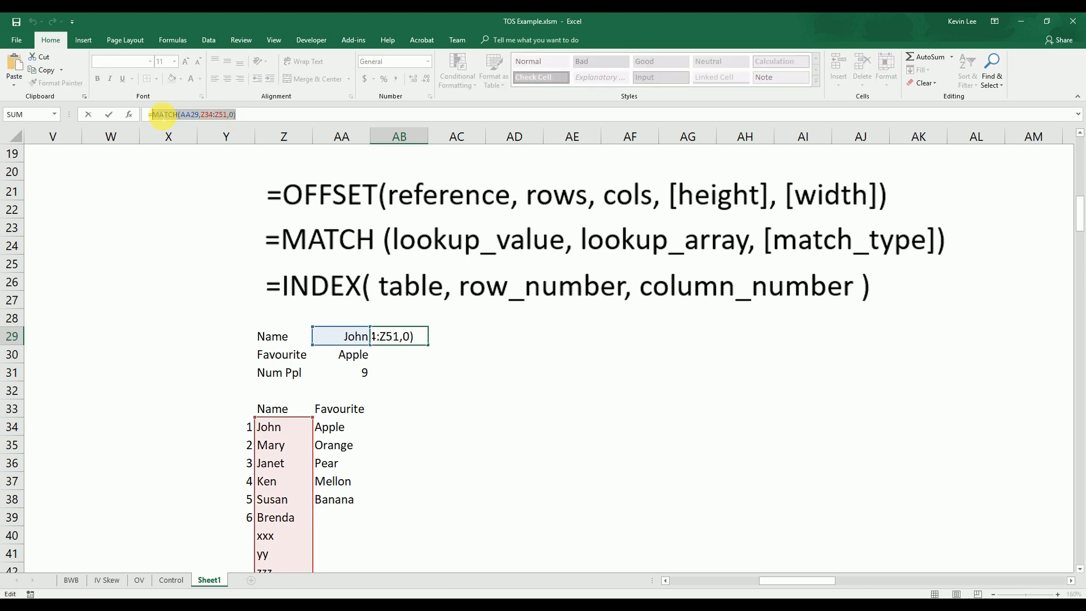
pyautogui.press('Escape')
pyautogui.click(355, 355)
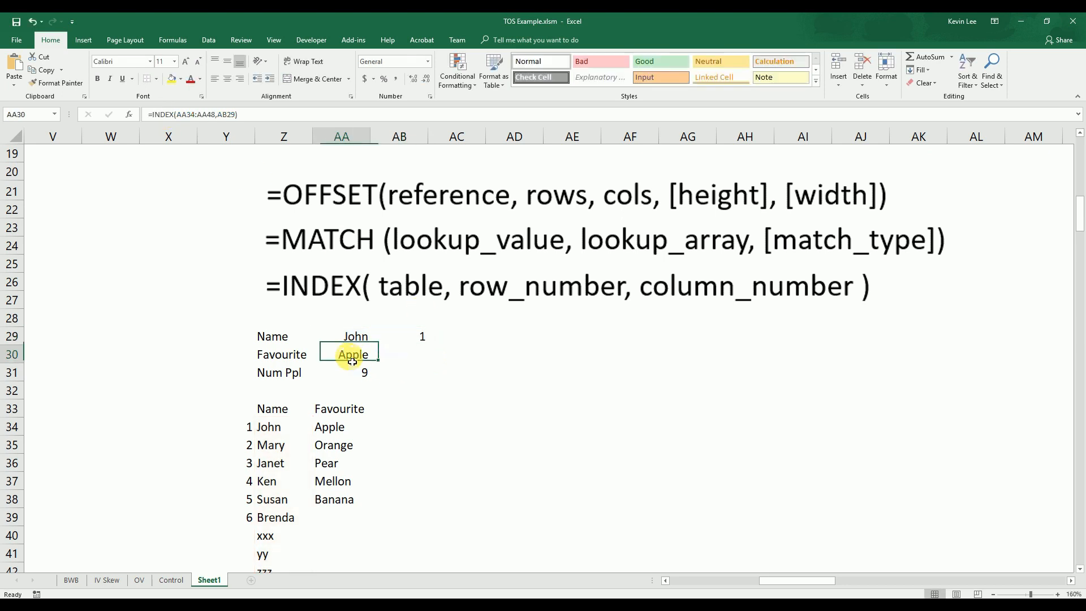
pyautogui.click(224, 115)
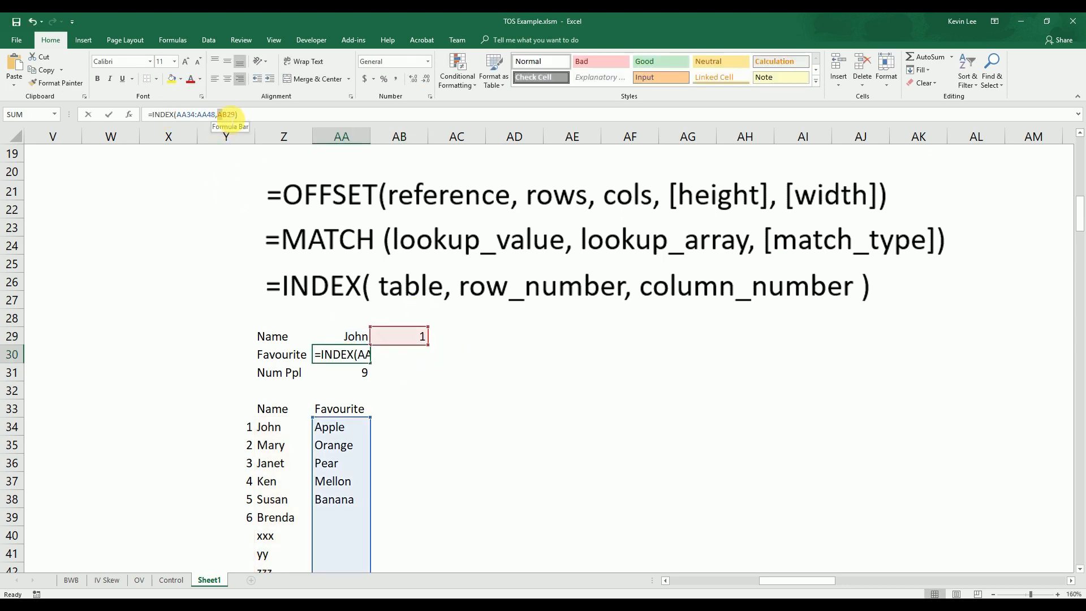
pyautogui.doubleClick(226, 115)
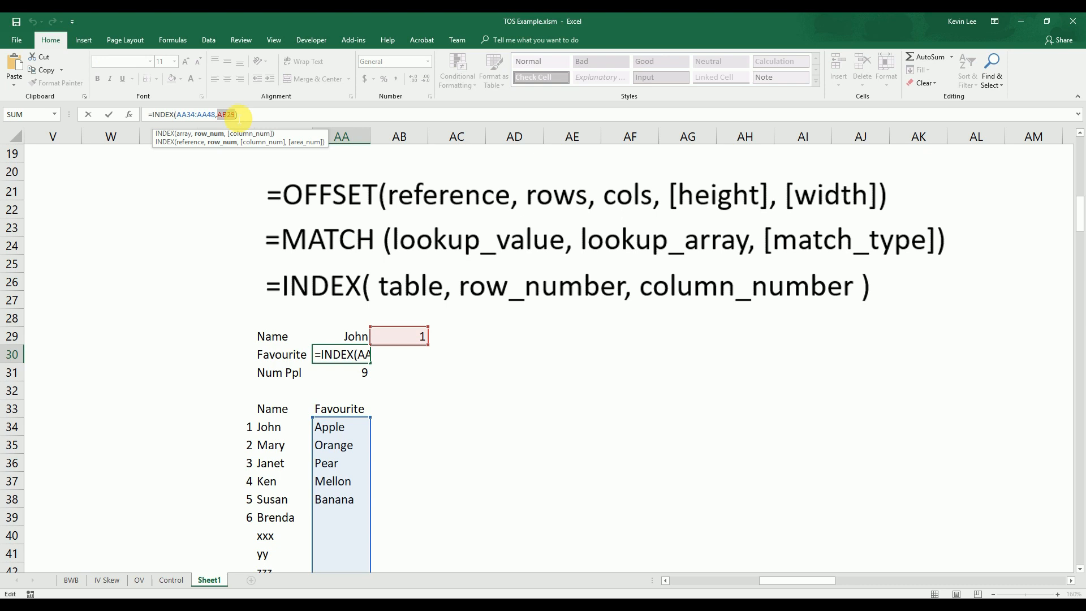
pyautogui.write('MATCH(AA29,Z34:Z51,0)')
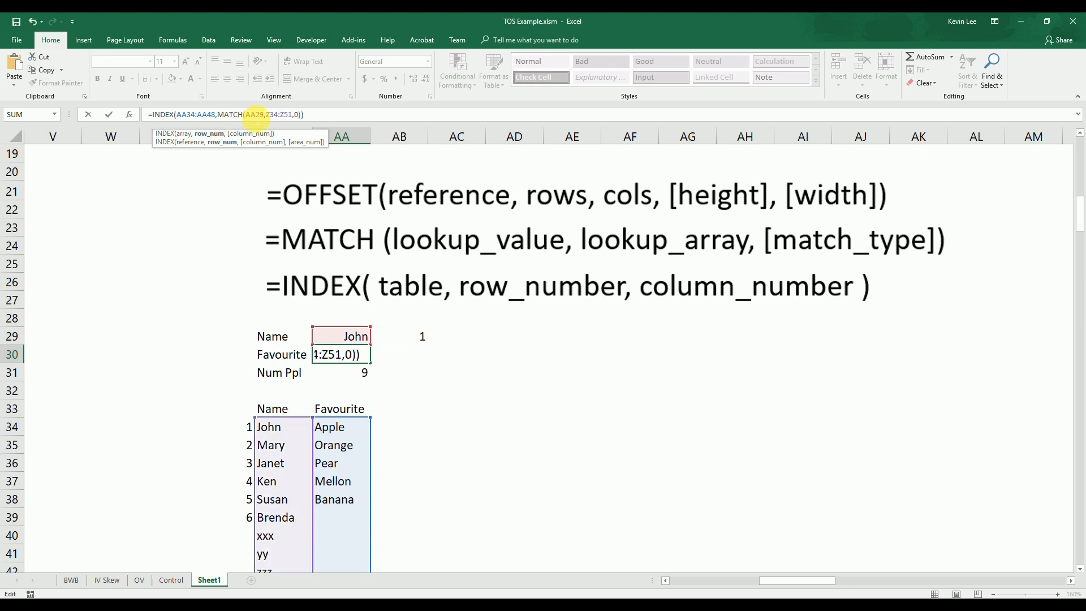
pyautogui.press('Return')
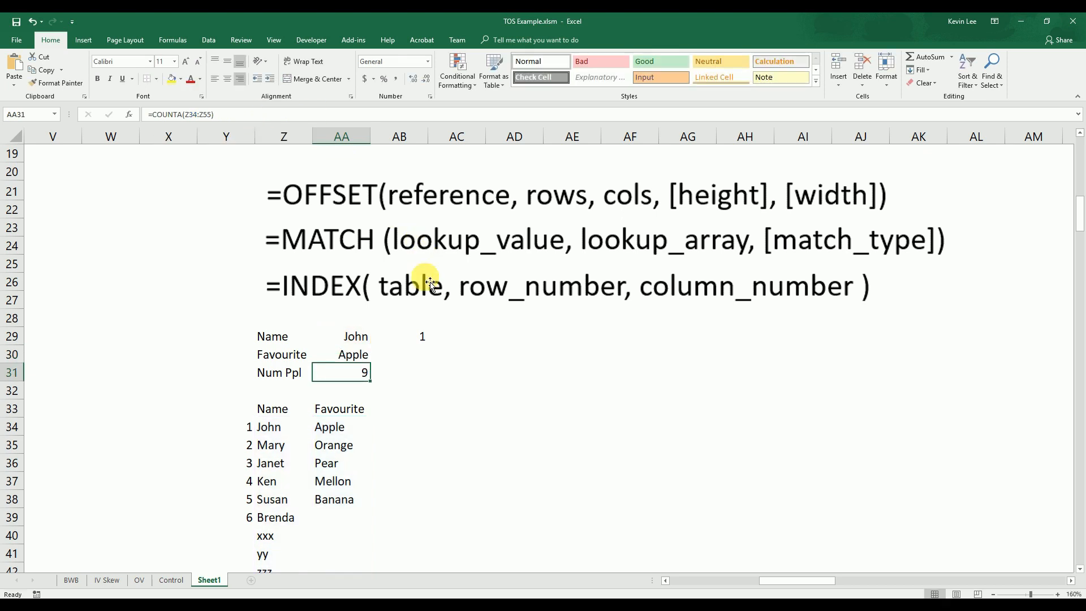
# Delete the helper MATCH formula from AB29.
pyautogui.click(427, 336)
pyautogui.press('Delete')
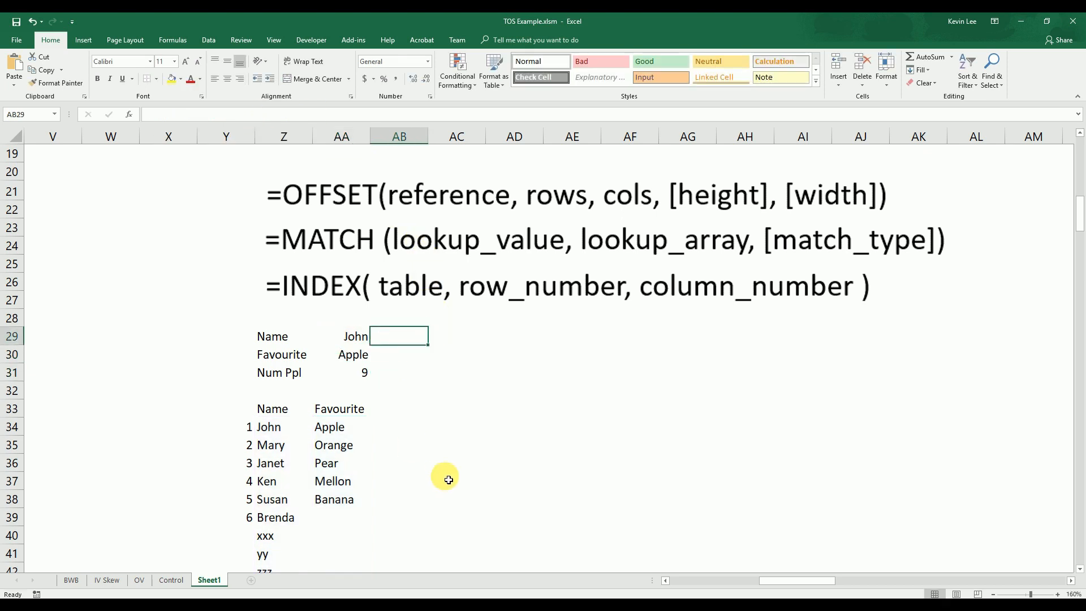
pyautogui.click(448, 480)
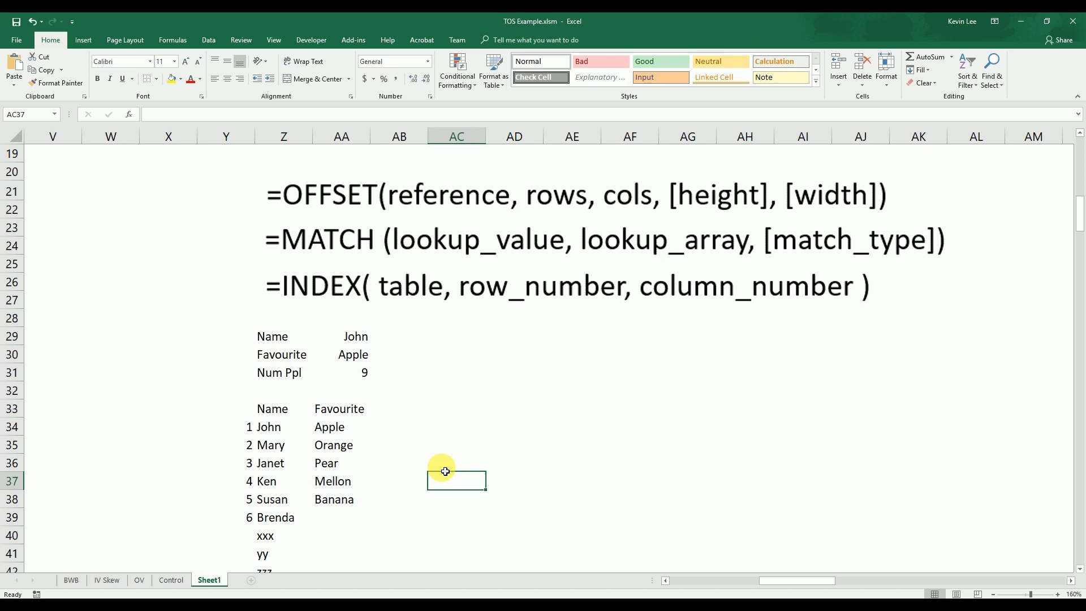
# Enter the favourites uu, rr and vv in AA40:AA42 for the xxx, yy and zzz rows.
pyautogui.scroll(-1, 446, 471)
pyautogui.click(348, 481)
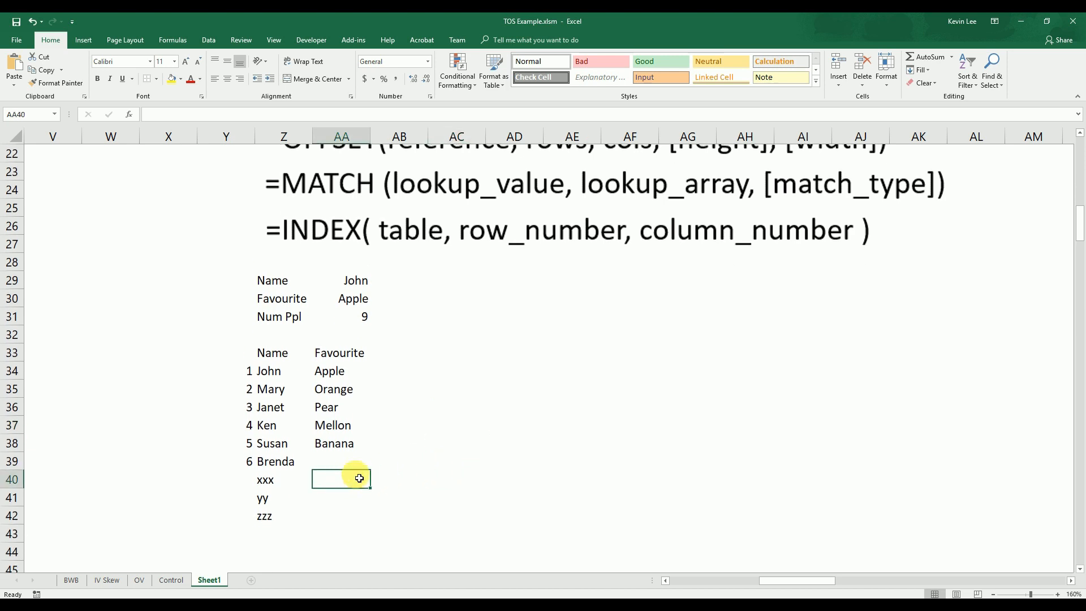
pyautogui.write('uu')
pyautogui.press('Return')
pyautogui.write('rr')
pyautogui.press('Return')
pyautogui.write('vv')
# Enter cd in AA39 as the favourite for the table's sixth name.
pyautogui.press('Up')
pyautogui.press('Up')
pyautogui.press('Up')
pyautogui.write('c')
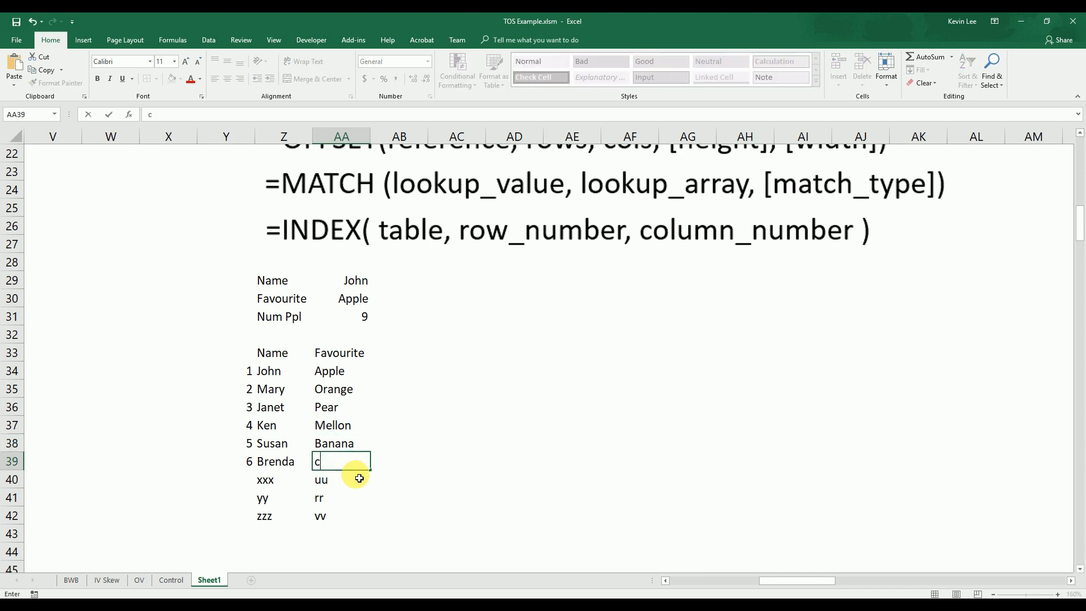
pyautogui.write('d')
pyautogui.press('Up')
pyautogui.press('Up')
pyautogui.press('Up')
pyautogui.press('Up')
pyautogui.click(405, 328)
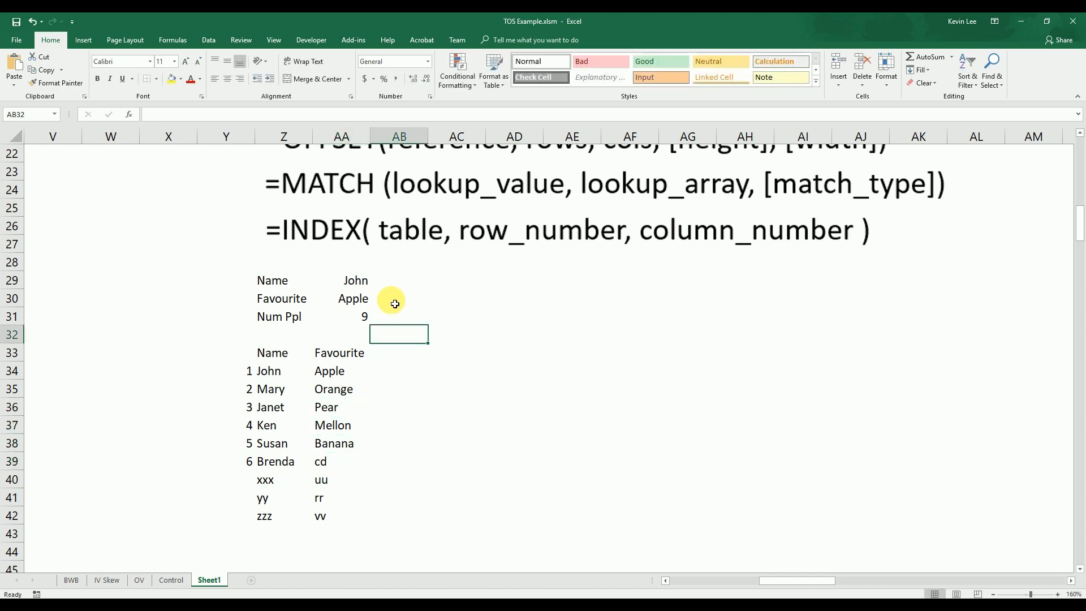
# Test the nested Favourite lookup by choosing xxx from the validation list in AA29.
pyautogui.scroll(1, 393, 304)
pyautogui.click(362, 336)
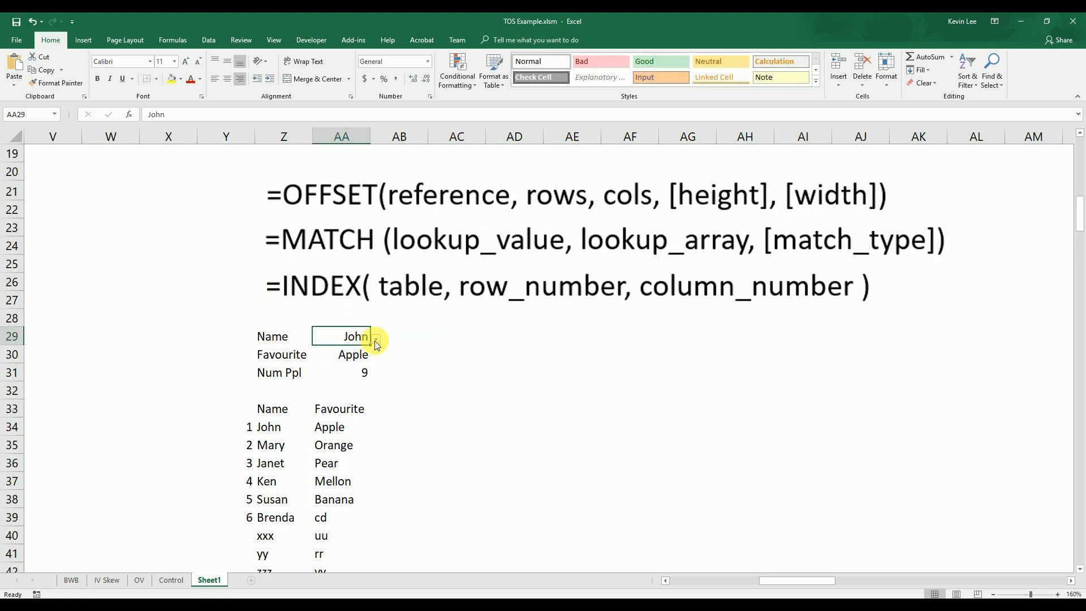
pyautogui.click(376, 340)
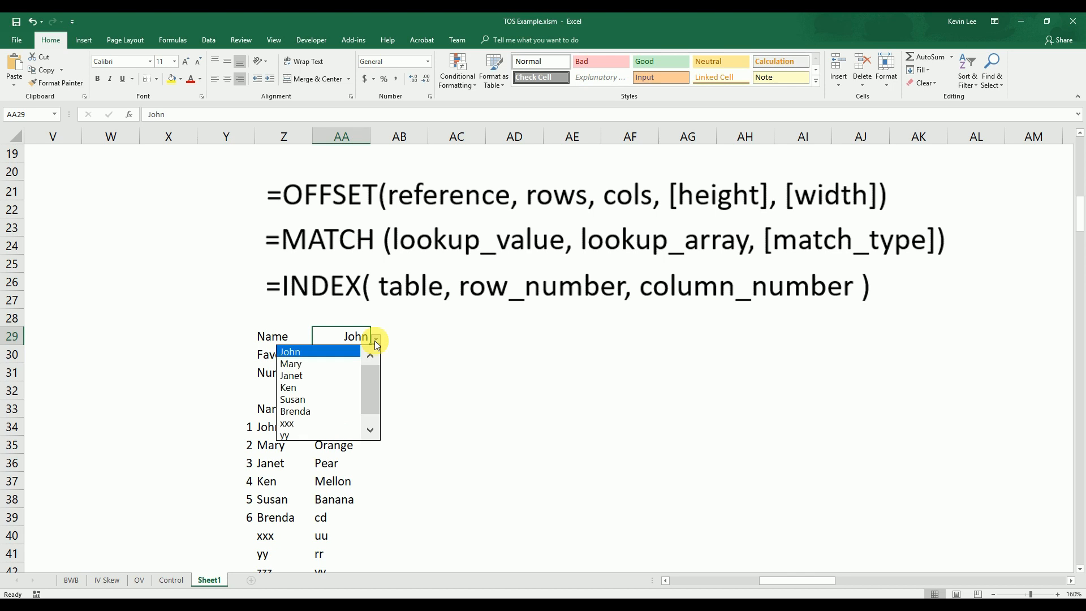
pyautogui.click(323, 424)
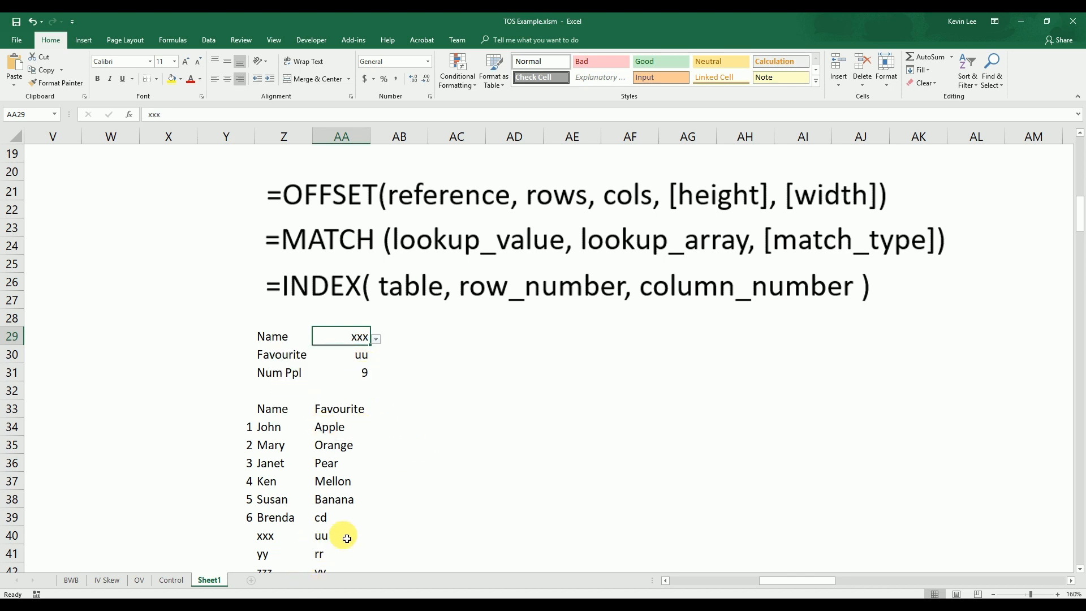
pyautogui.click(397, 480)
# Add a table row below zzz with jfgjhj in Z43 and 34843 in AA43.
pyautogui.scroll(-1, 390, 492)
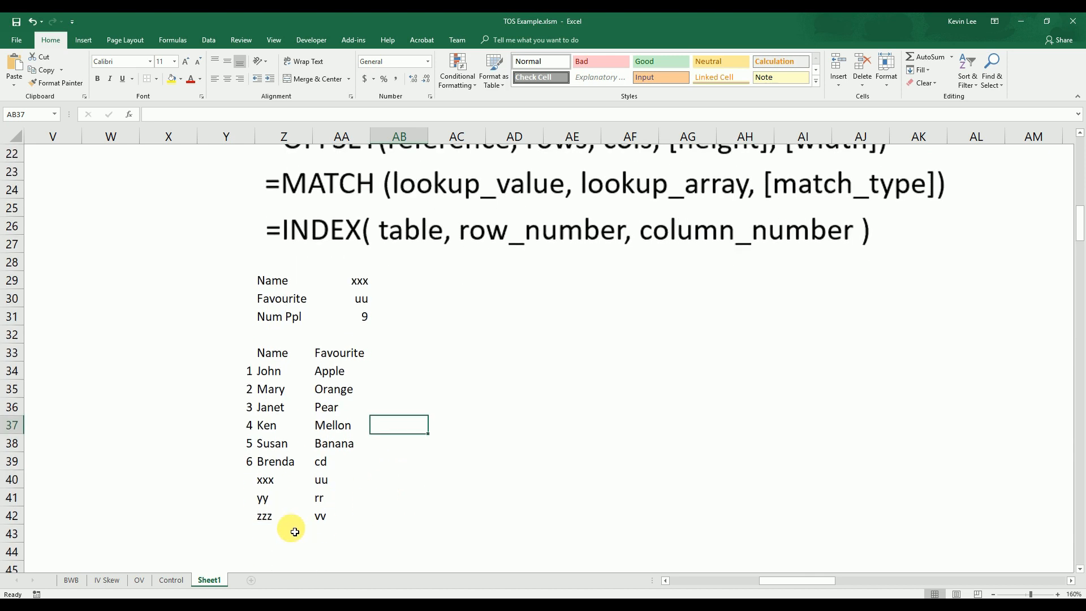
pyautogui.click(290, 532)
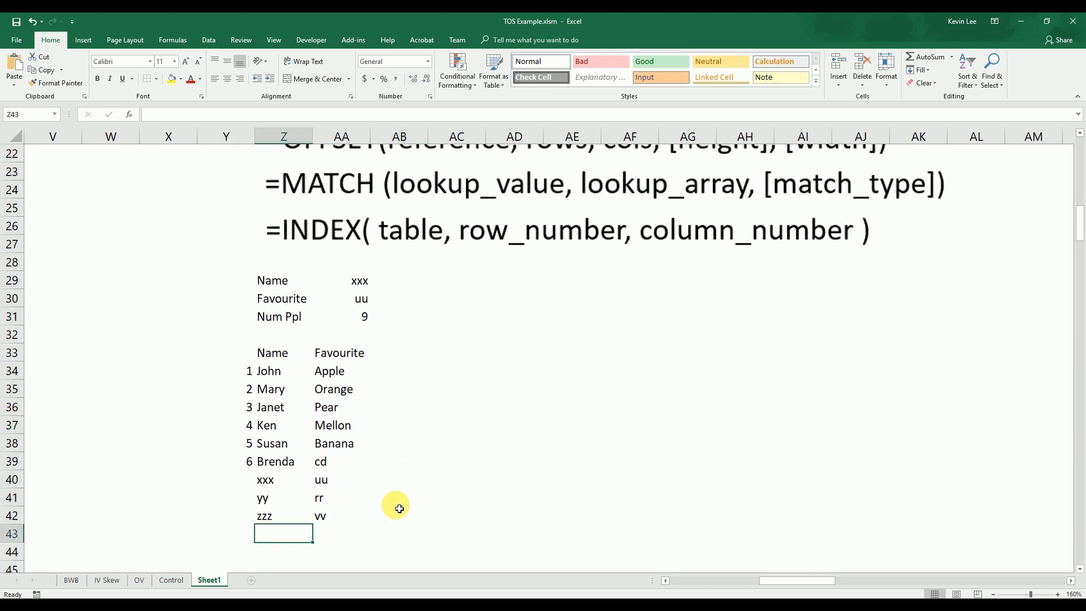
pyautogui.write('jfgjhj')
pyautogui.press('Tab')
pyautogui.write('34843')
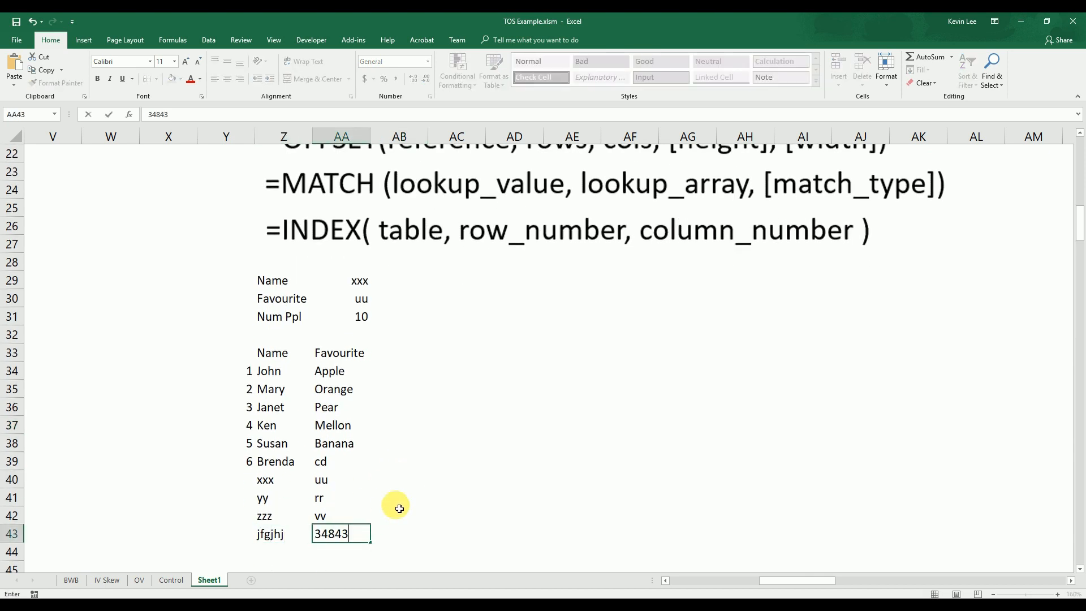
# Choose the new entry jfgjhj in AA29 and review the nested INDEX/MATCH formula in AA30.
pyautogui.click(367, 281)
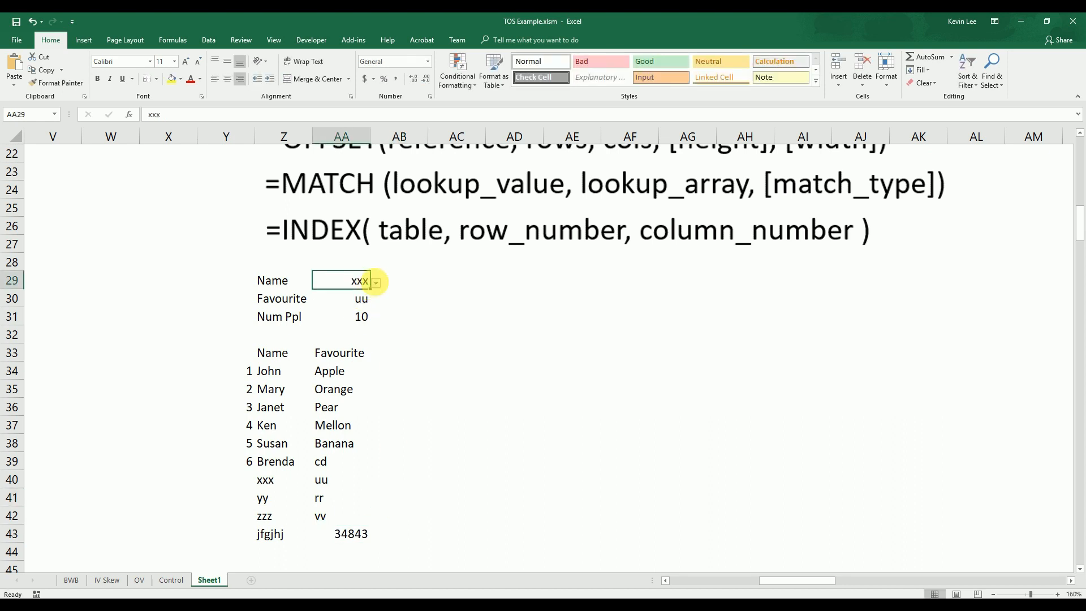
pyautogui.click(376, 282)
pyautogui.click(334, 379)
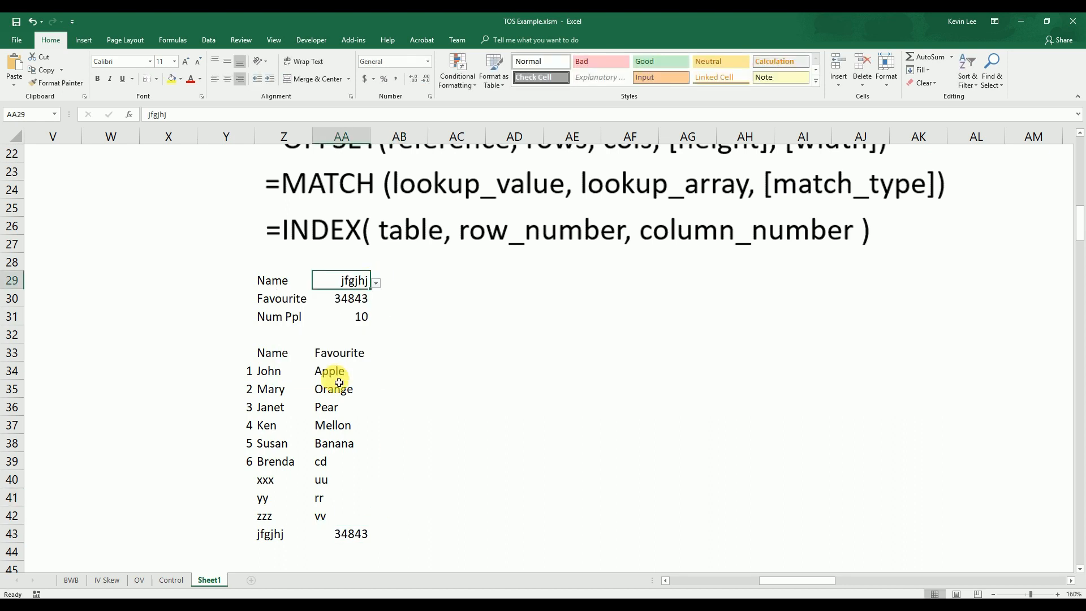
pyautogui.click(361, 299)
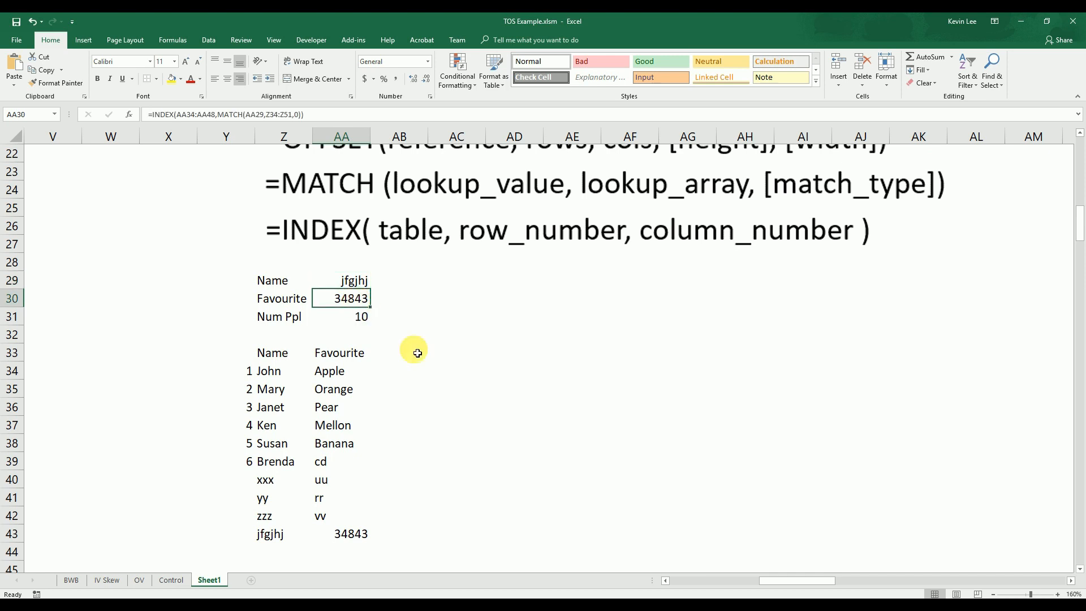
pyautogui.click(478, 407)
pyautogui.scroll(1, 509, 414)
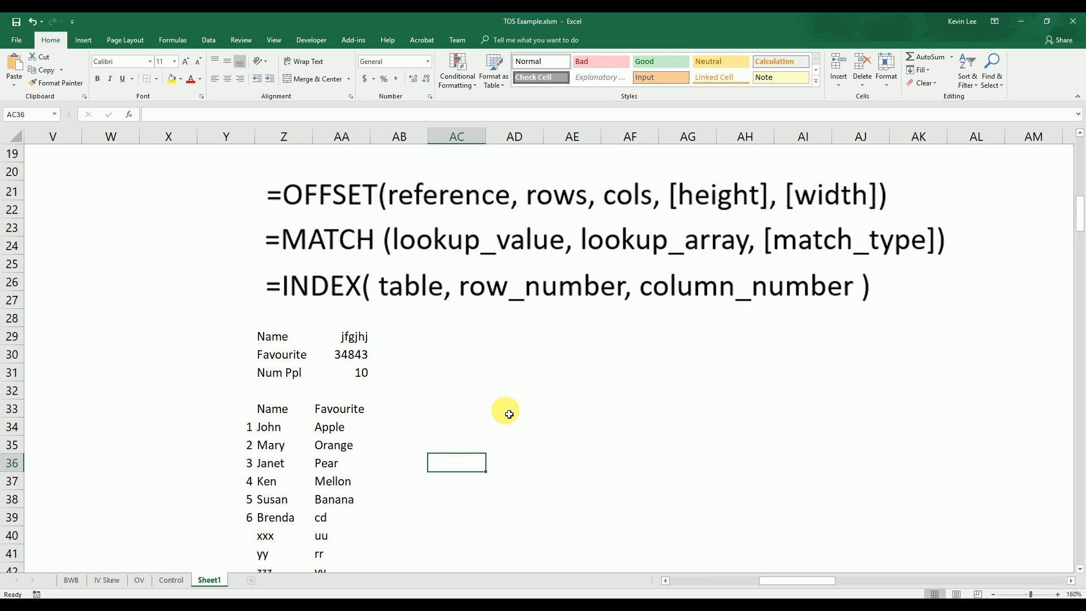
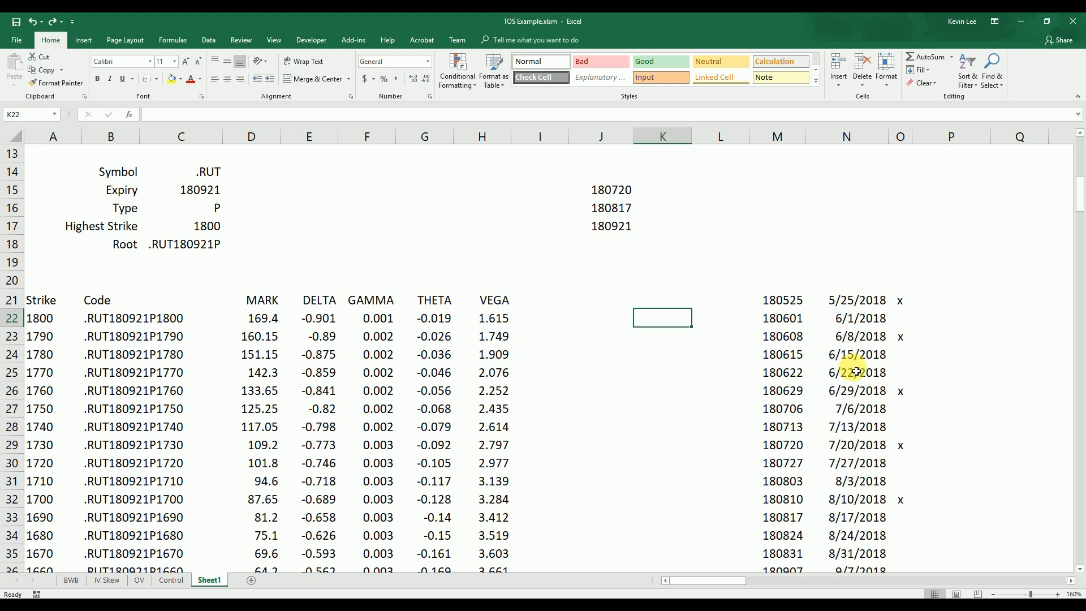
# Inspect the Expiry validation list in C15, leaving the selection unchanged.
pyautogui.click(201, 190)
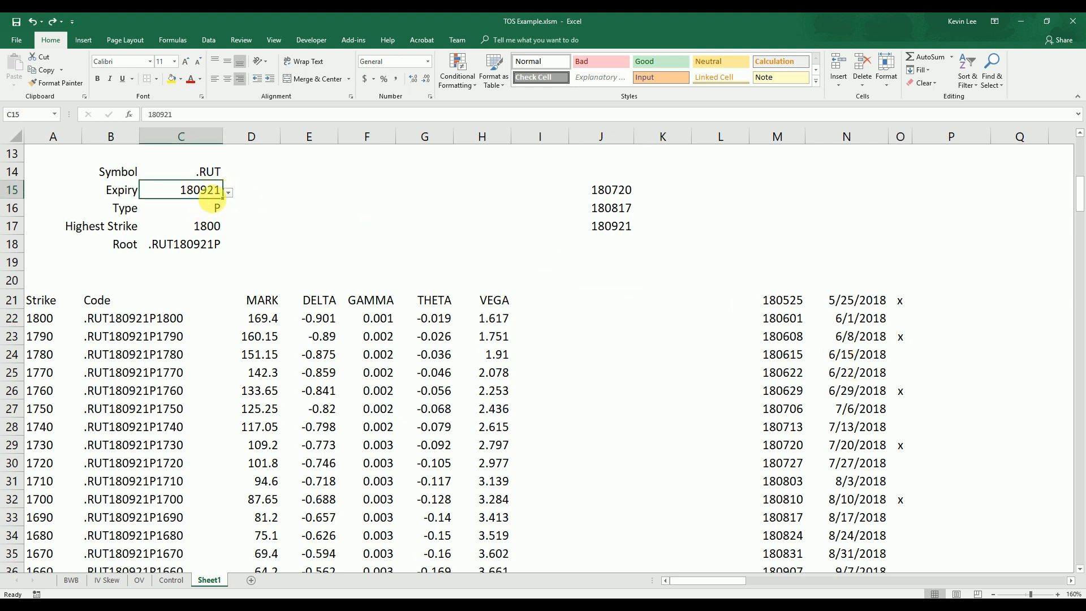
pyautogui.click(229, 193)
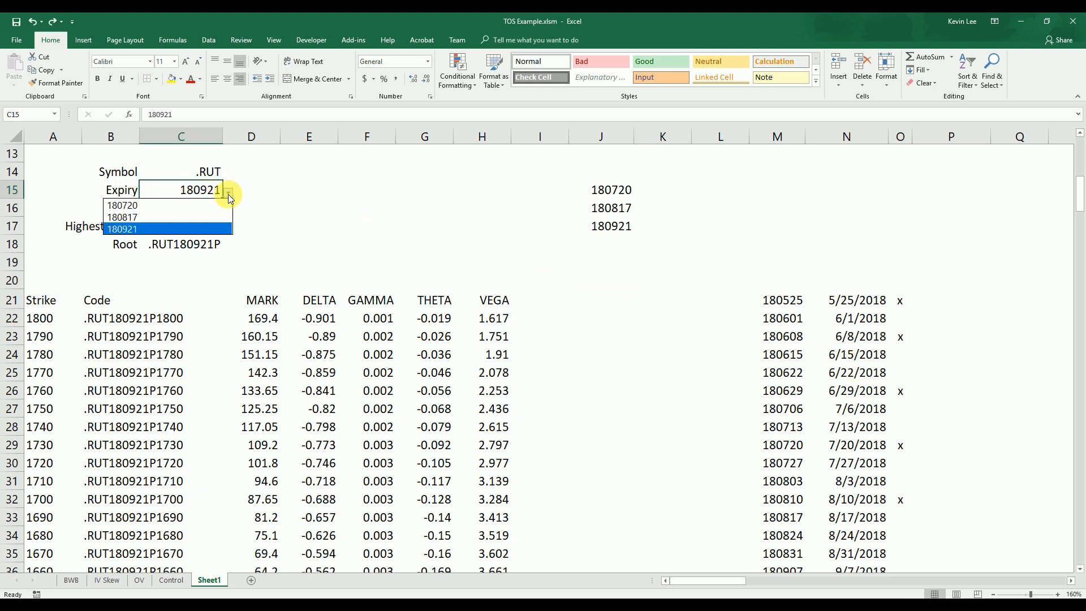
pyautogui.click(316, 208)
pyautogui.click(506, 248)
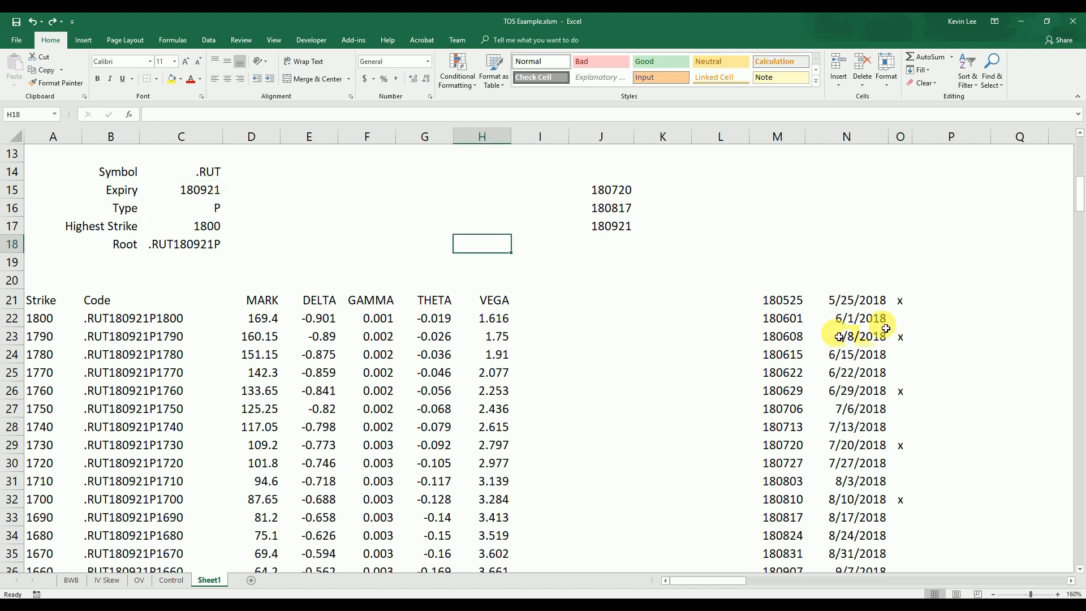
# Copy the first two x-marked expiry dates, N21 and N23, into P21 and P22.
pyautogui.click(1071, 581)
pyautogui.click(763, 512)
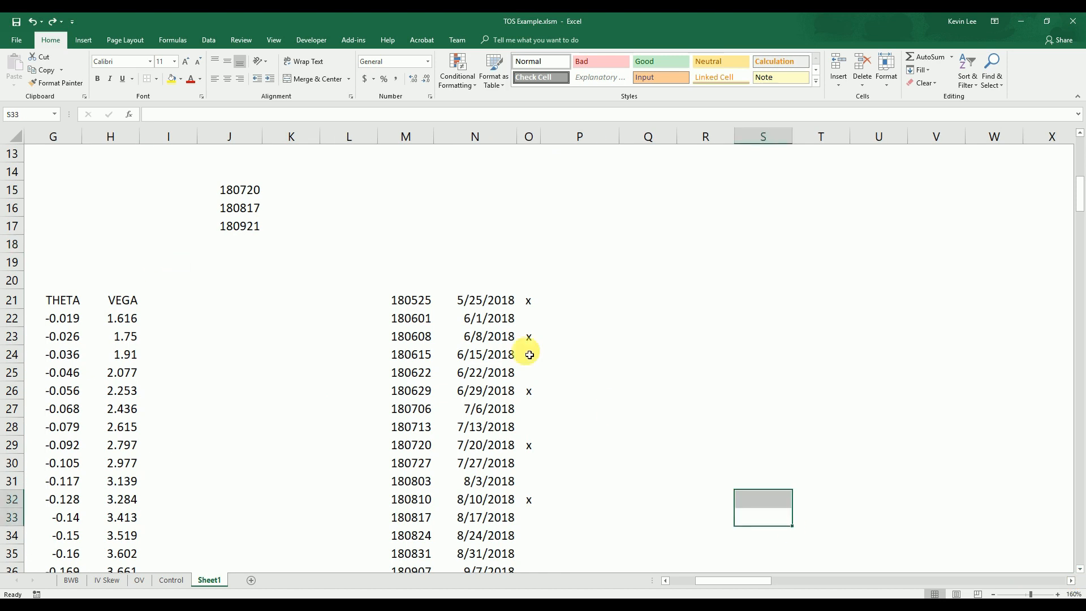
pyautogui.click(482, 300)
pyautogui.hotkey('ctrl', 'c')
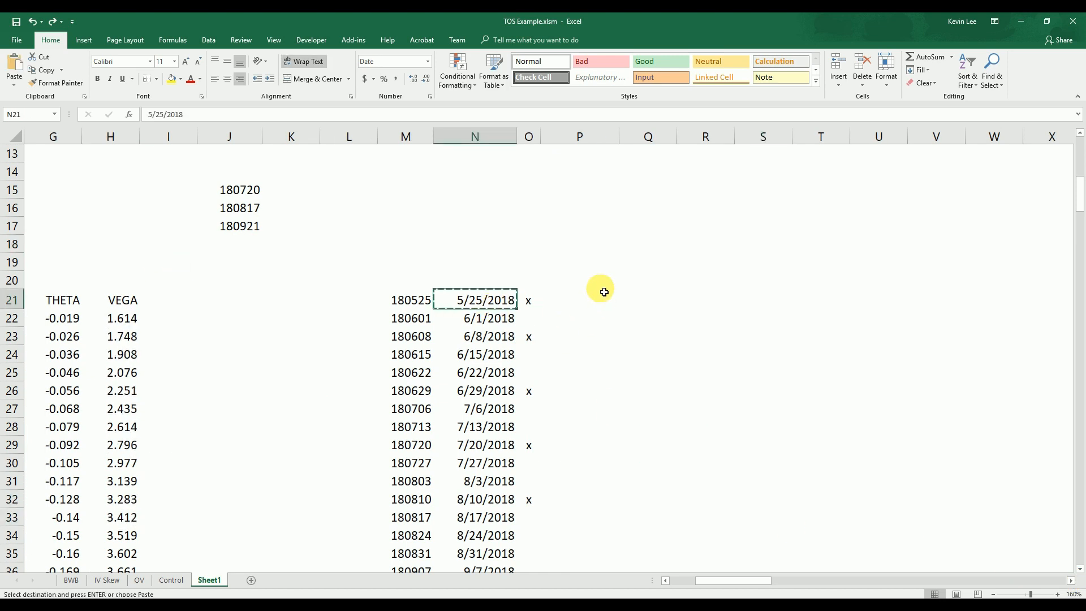
pyautogui.click(583, 298)
pyautogui.hotkey('ctrl', 'v')
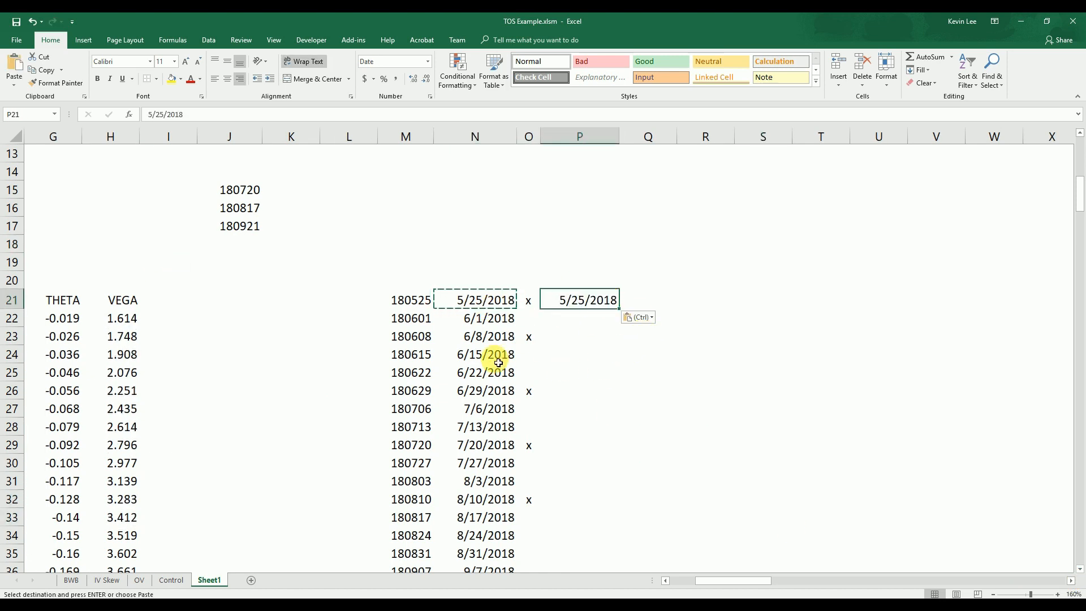
pyautogui.click(486, 335)
pyautogui.hotkey('ctrl', 'c')
pyautogui.click(586, 315)
pyautogui.hotkey('ctrl', 'v')
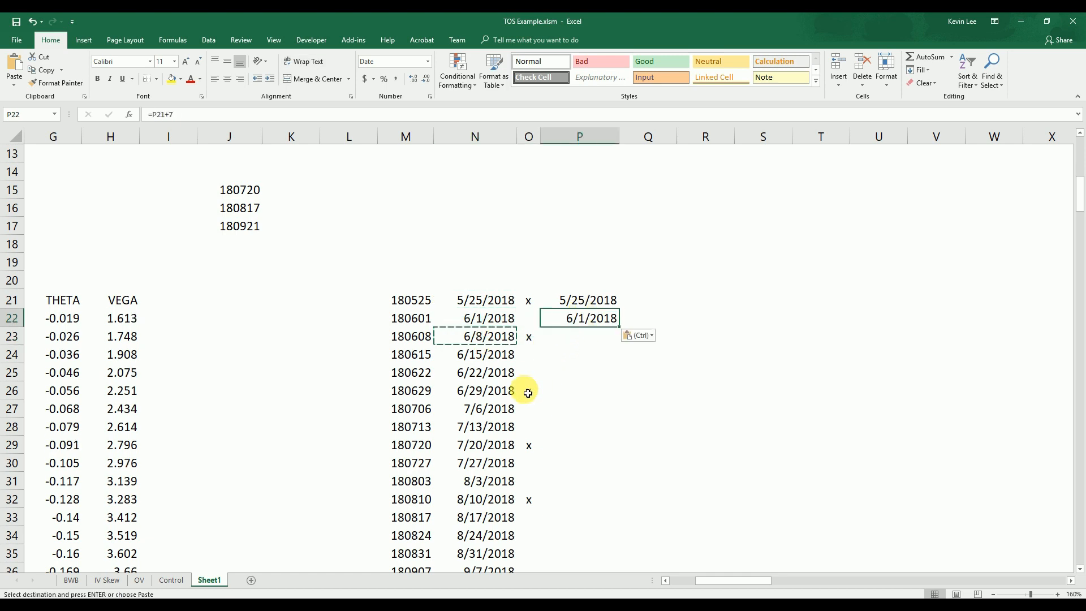
# Copy the remaining x-marked expiry dates, N26, N29 and N32, into P23:P25.
pyautogui.click(495, 390)
pyautogui.hotkey('ctrl', 'c')
pyautogui.click(584, 332)
pyautogui.hotkey('ctrl', 'v')
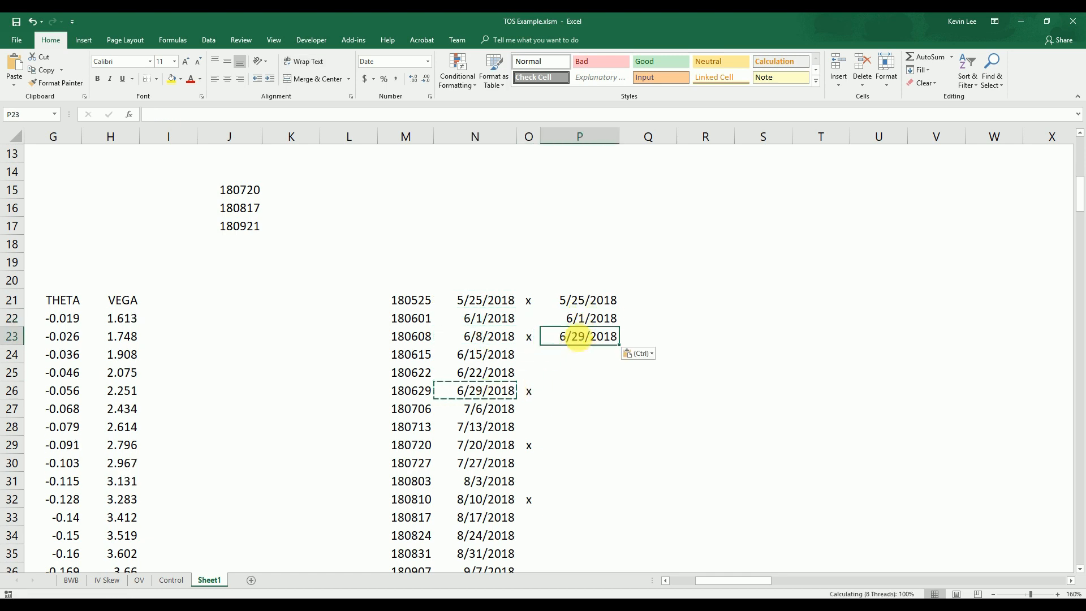
pyautogui.click(494, 445)
pyautogui.hotkey('ctrl', 'c')
pyautogui.click(589, 353)
pyautogui.hotkey('ctrl', 'v')
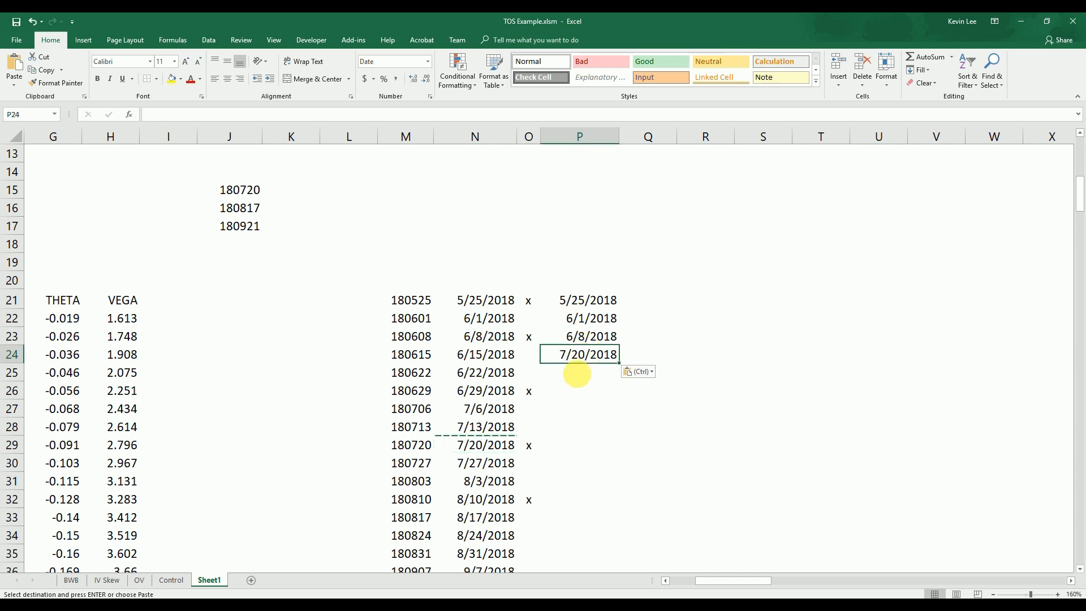
pyautogui.click(492, 499)
pyautogui.hotkey('ctrl', 'c')
pyautogui.click(588, 373)
pyautogui.hotkey('ctrl', 'v')
pyautogui.click(648, 444)
pyautogui.click(763, 409)
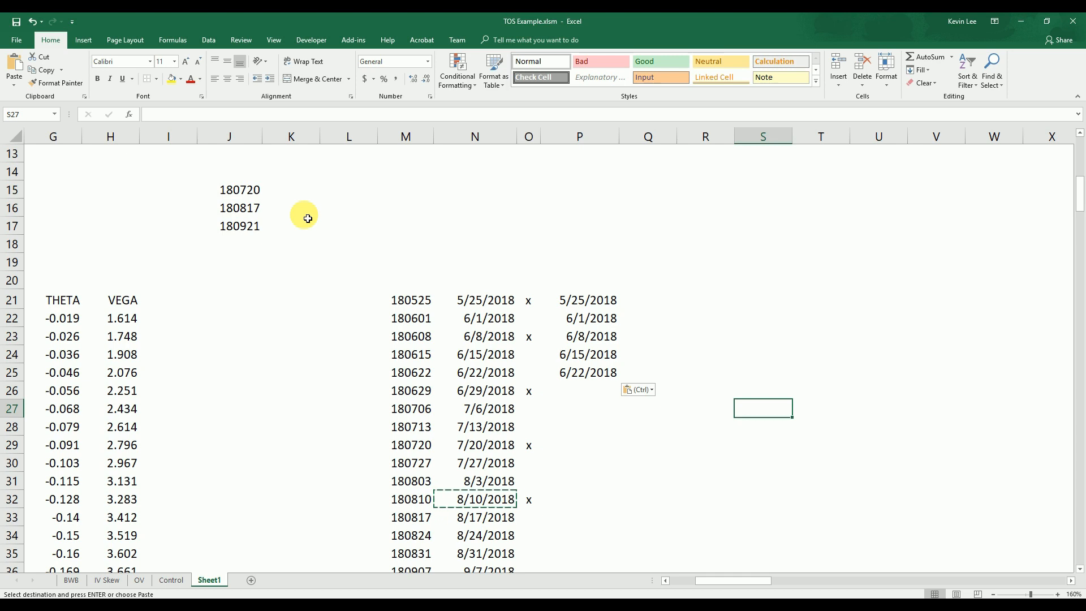
# Delete the copied dates from P21:P25.
pyautogui.moveTo(575, 300); pyautogui.dragTo(589, 380)
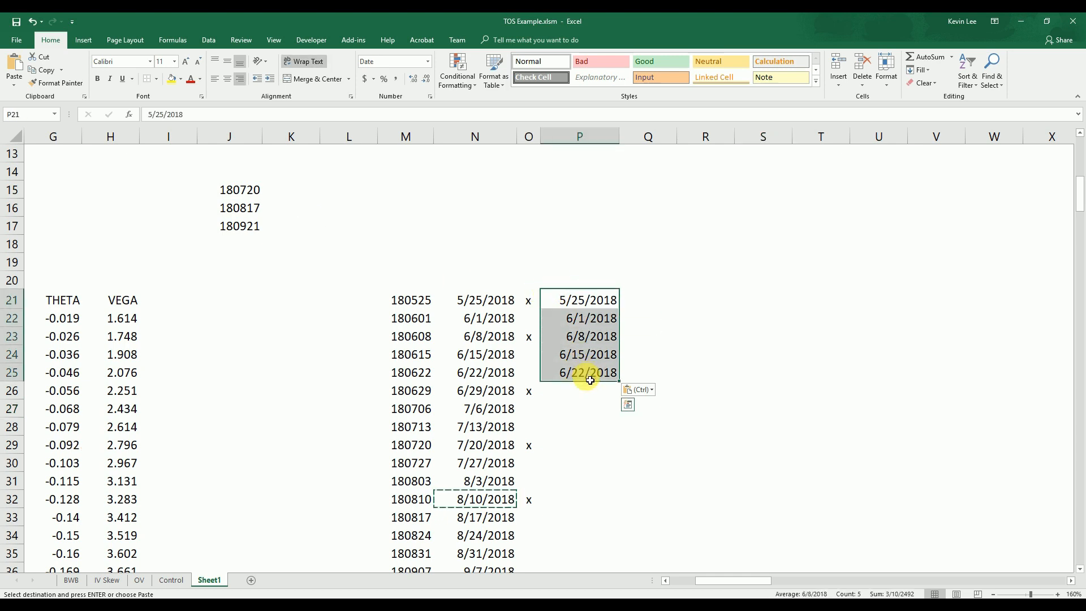
pyautogui.press('Delete')
pyautogui.click(690, 333)
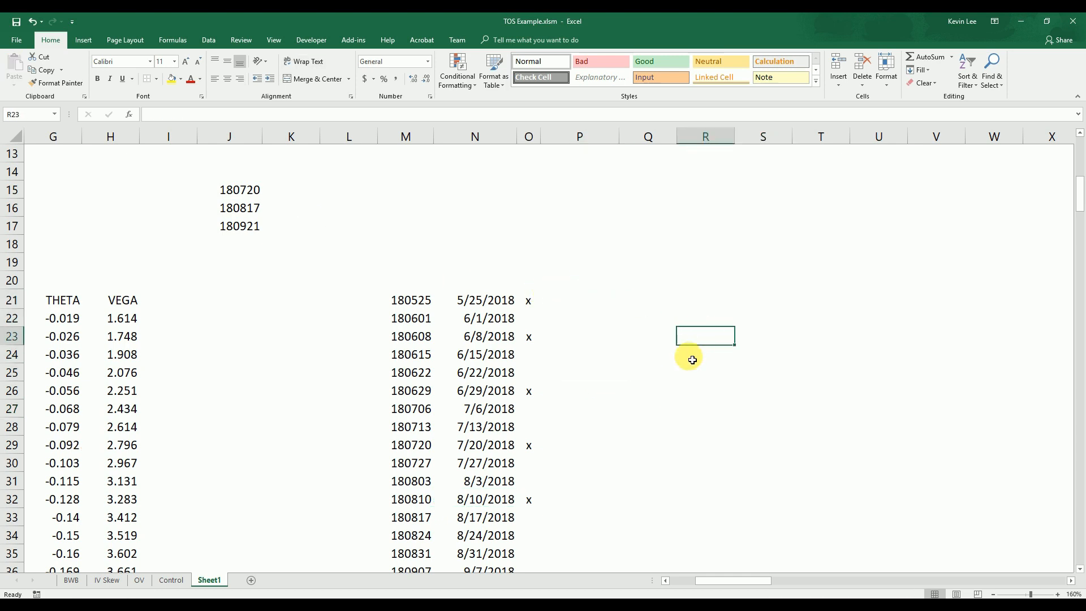
# Enter =COUNTIF(O21:O23,"x") in P23 to count the x marks from O21 through O23.
pyautogui.click(536, 306)
pyautogui.click(533, 340)
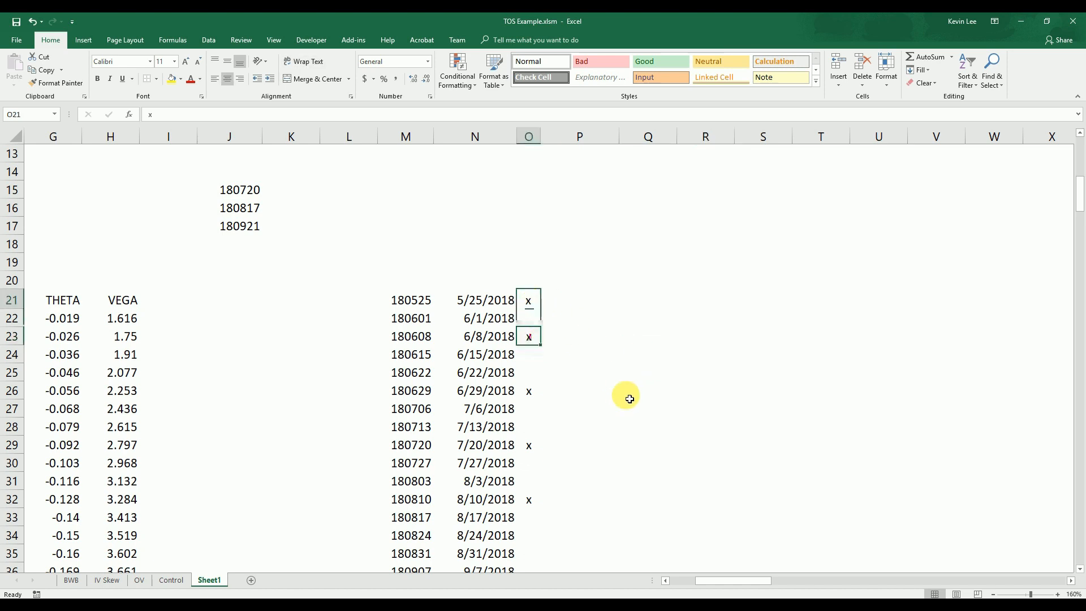
pyautogui.click(576, 339)
pyautogui.write('=')
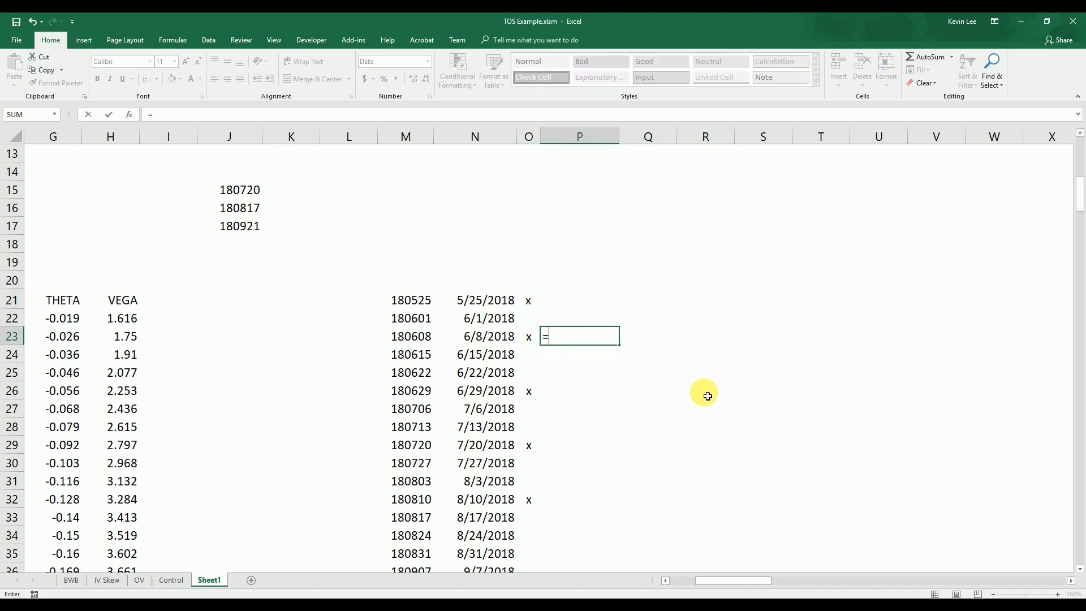
pyautogui.write('cou')
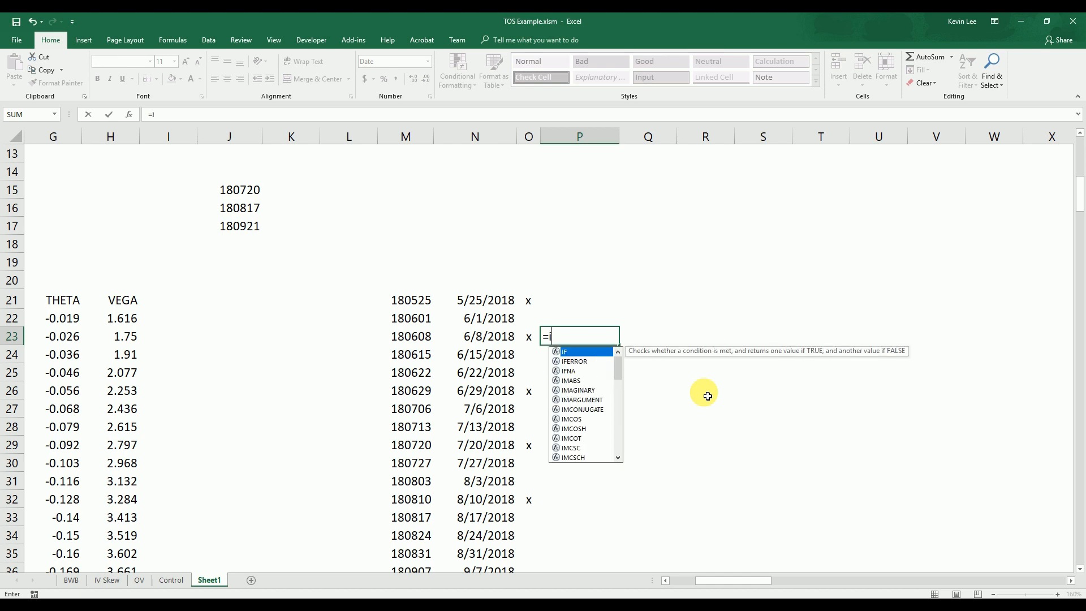
pyautogui.write('nt')
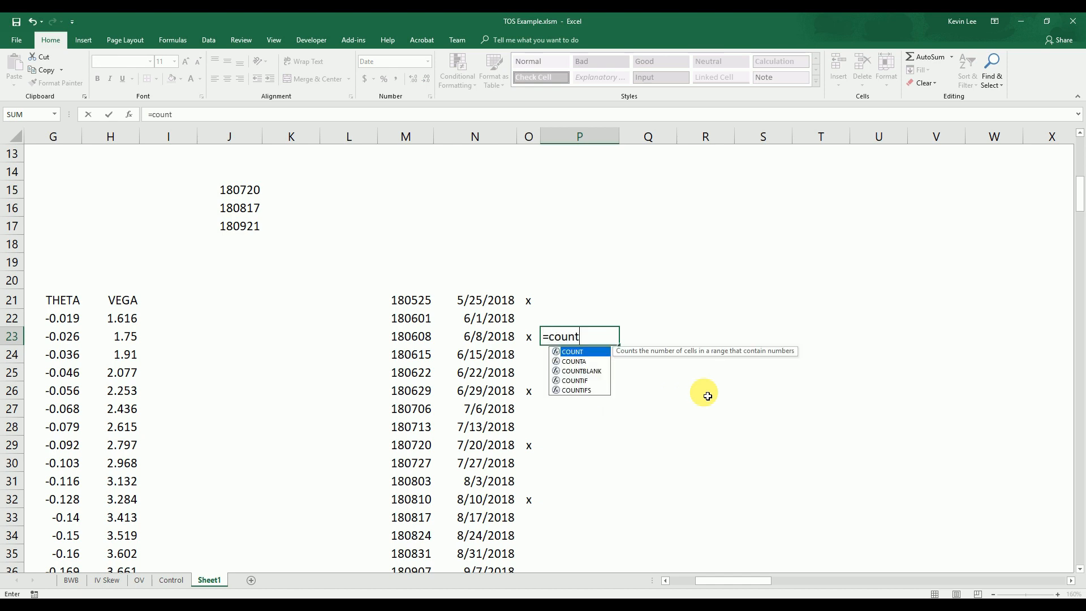
pyautogui.write('if(')
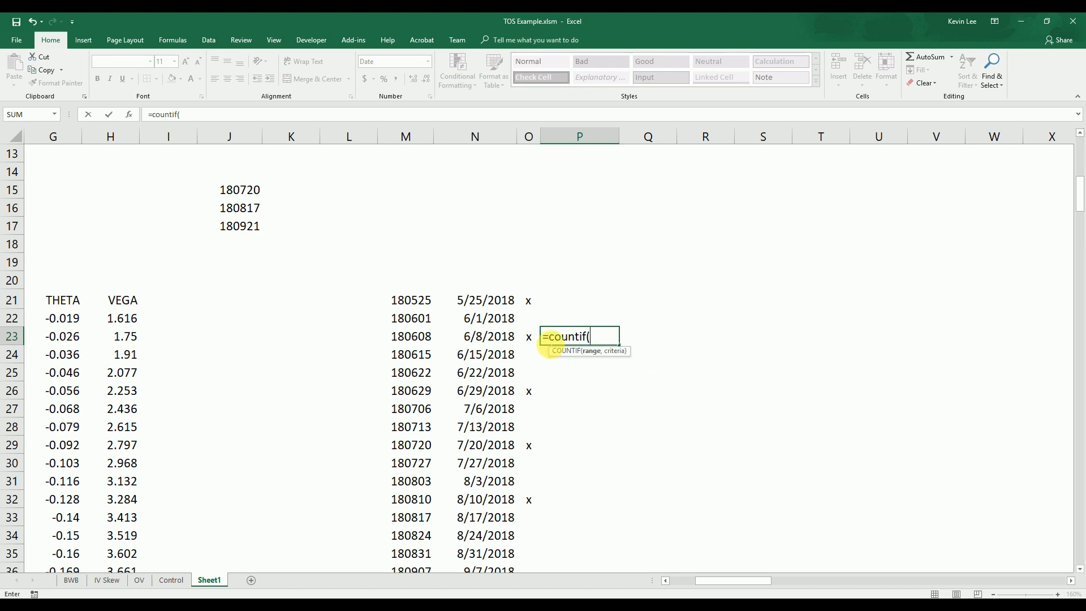
pyautogui.moveTo(533, 306); pyautogui.dragTo(533, 337)
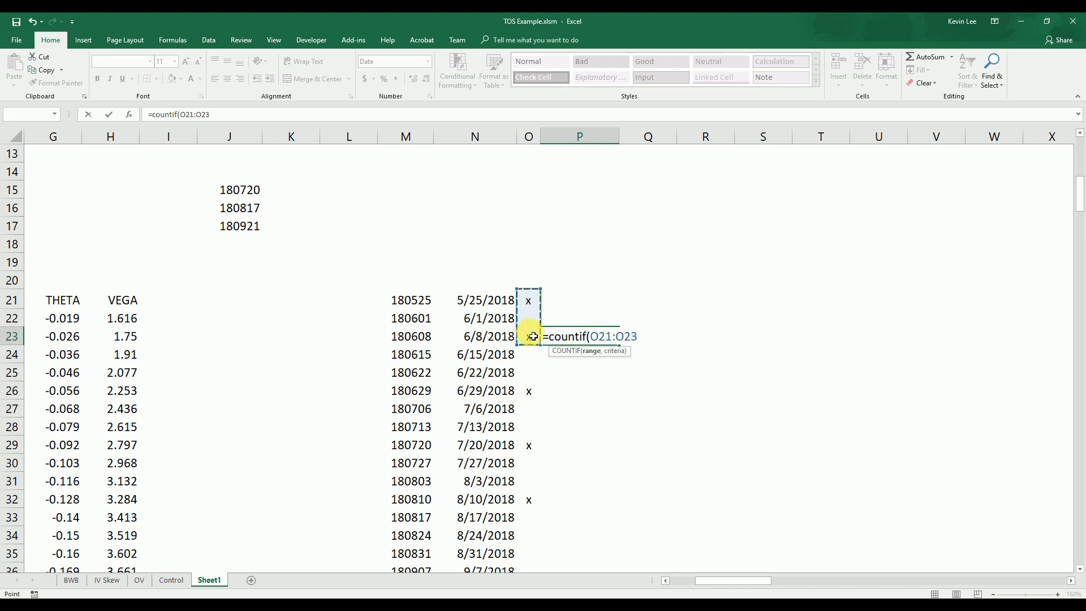
pyautogui.write(',"x')
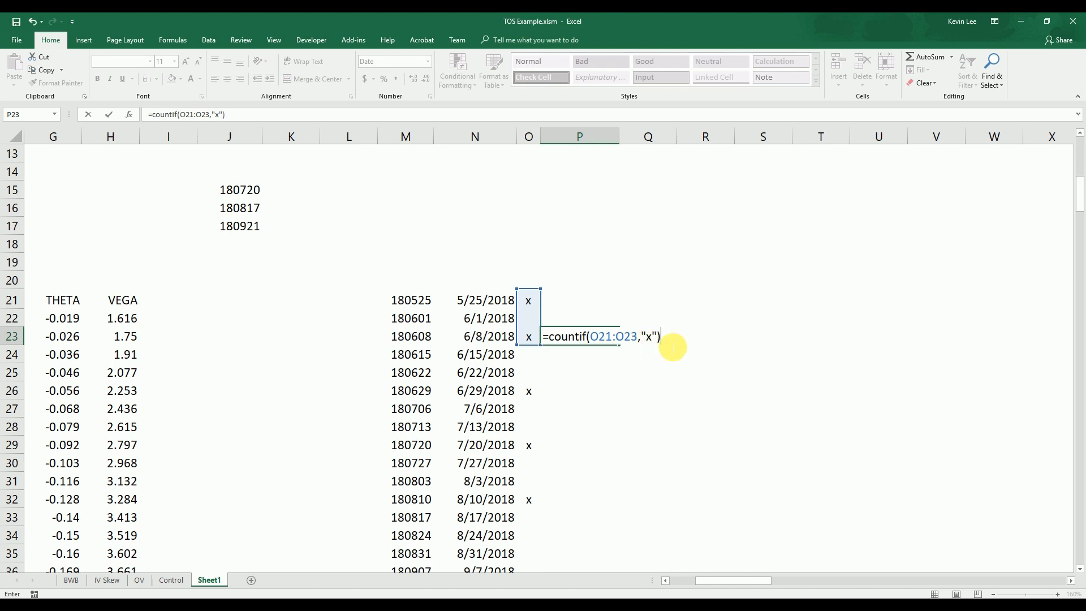
pyautogui.press('Return')
pyautogui.press('Up')
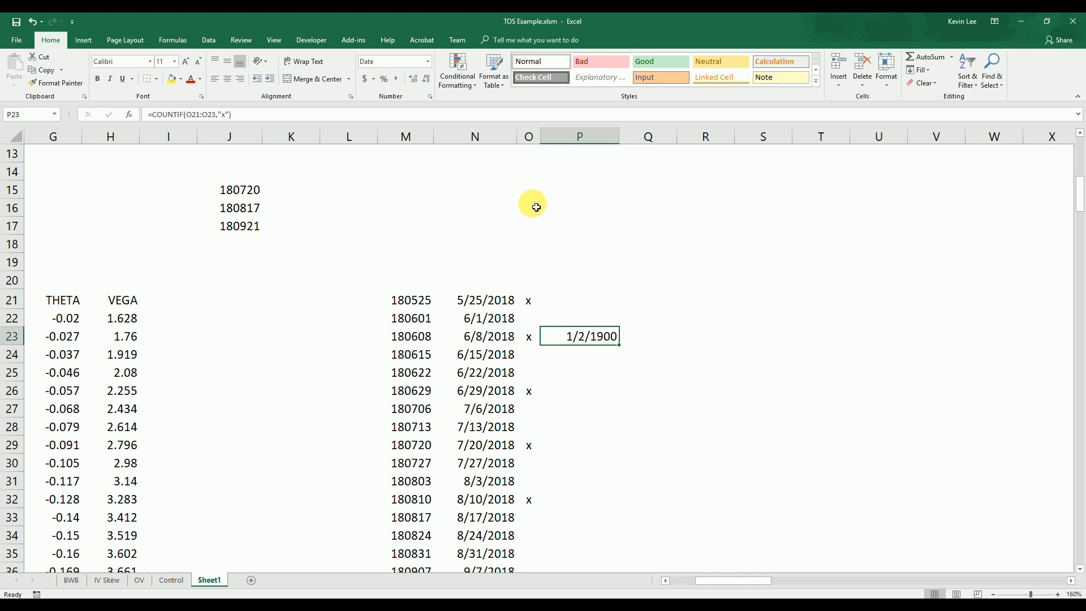
# Format P23 as Number with no decimal places.
pyautogui.click(428, 61)
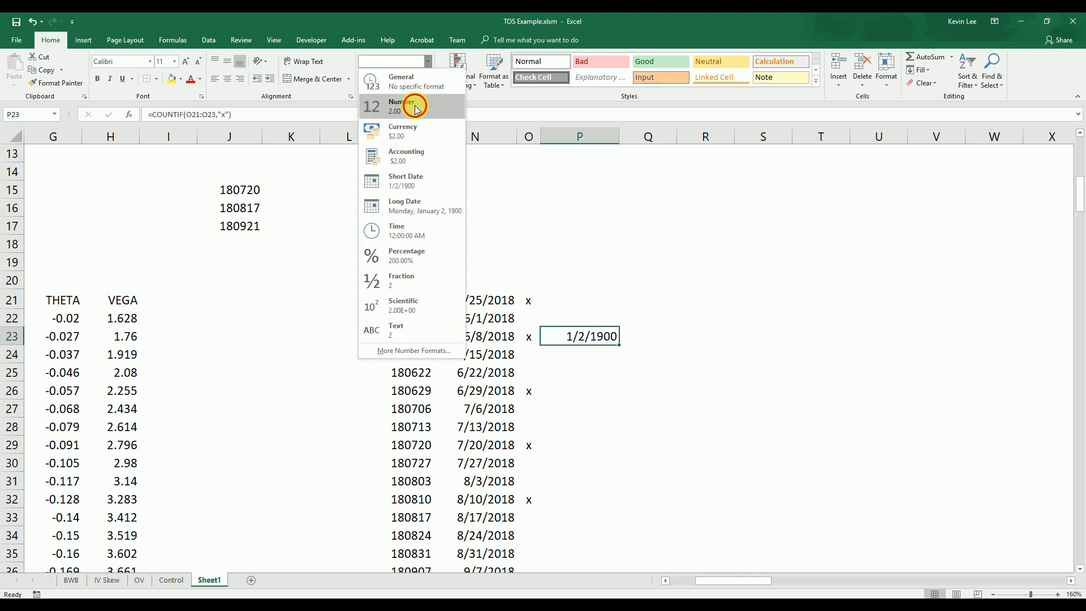
pyautogui.click(417, 105)
pyautogui.click(428, 82)
pyautogui.click(428, 82)
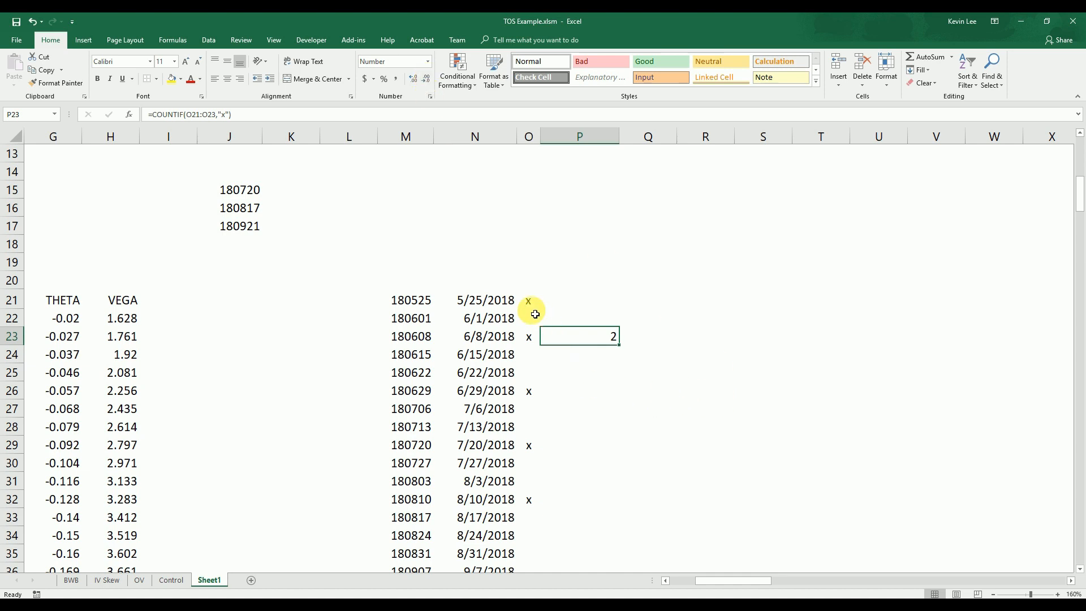
# Make the start of the COUNTIF range in P23 absolute, so the formula reads =COUNTIF($O$21:O23,"x").
pyautogui.click(530, 339)
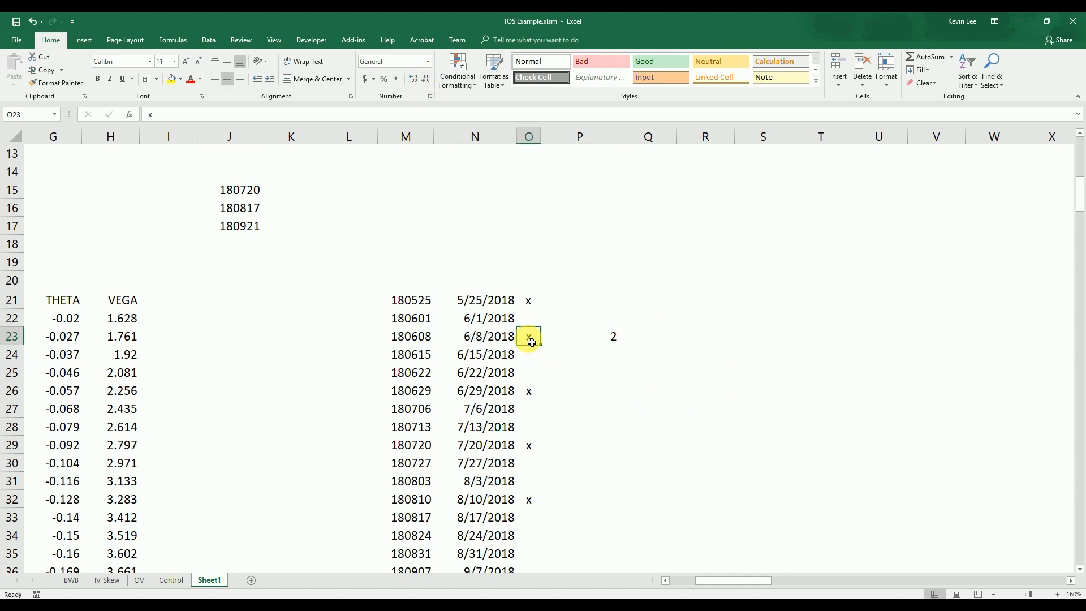
pyautogui.click(609, 337)
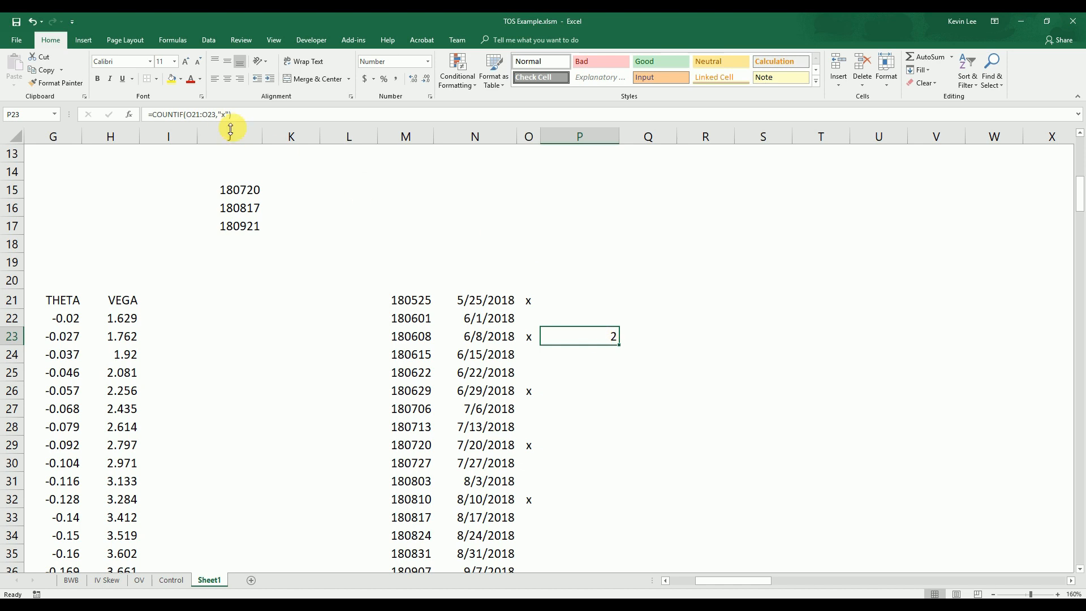
pyautogui.click(204, 116)
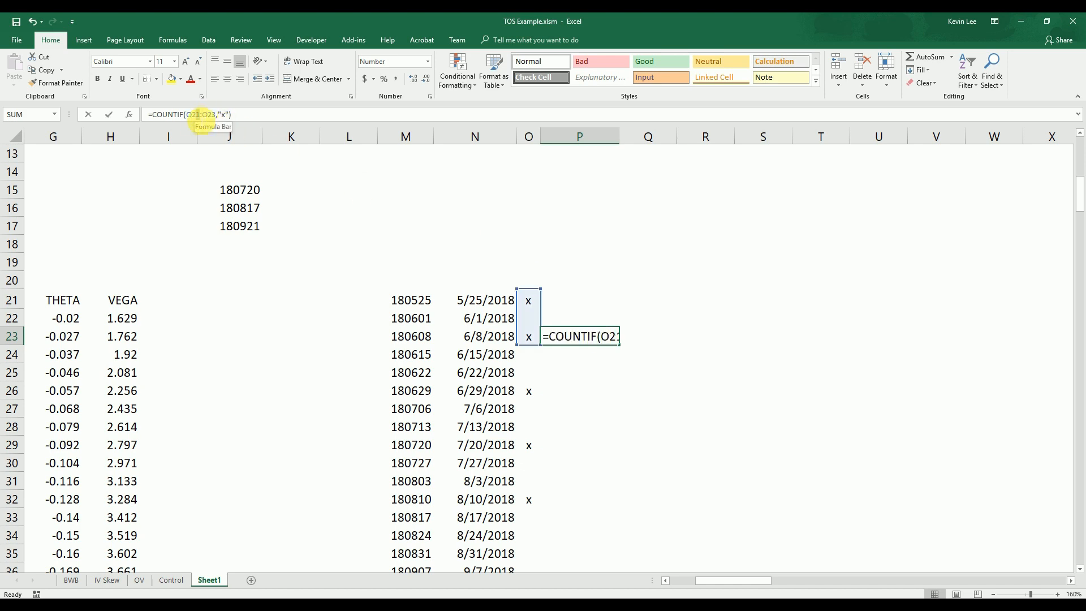
pyautogui.doubleClick(191, 115)
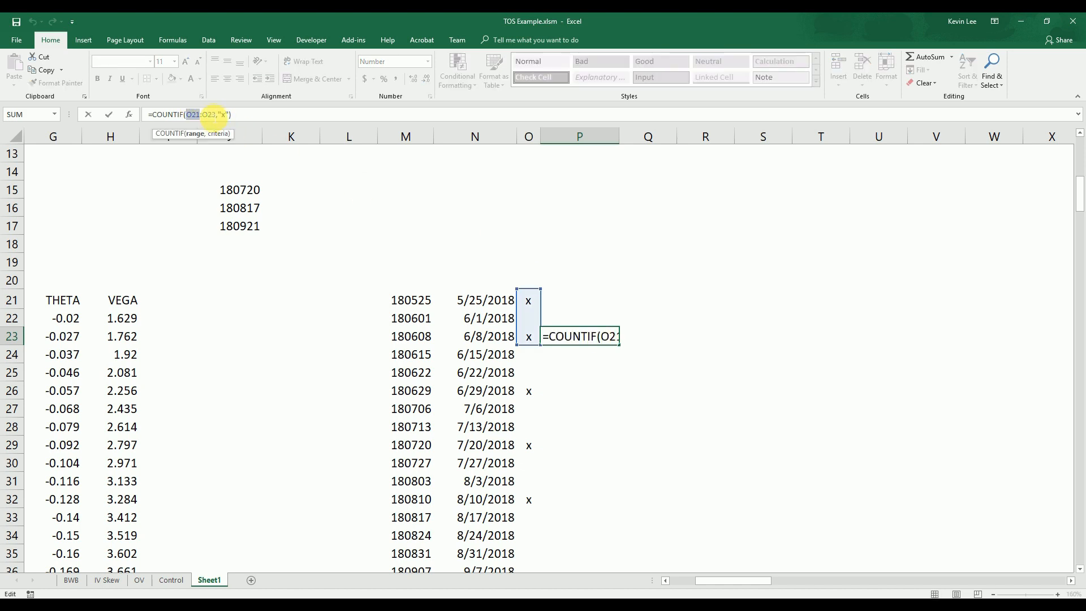
pyautogui.press('F4')
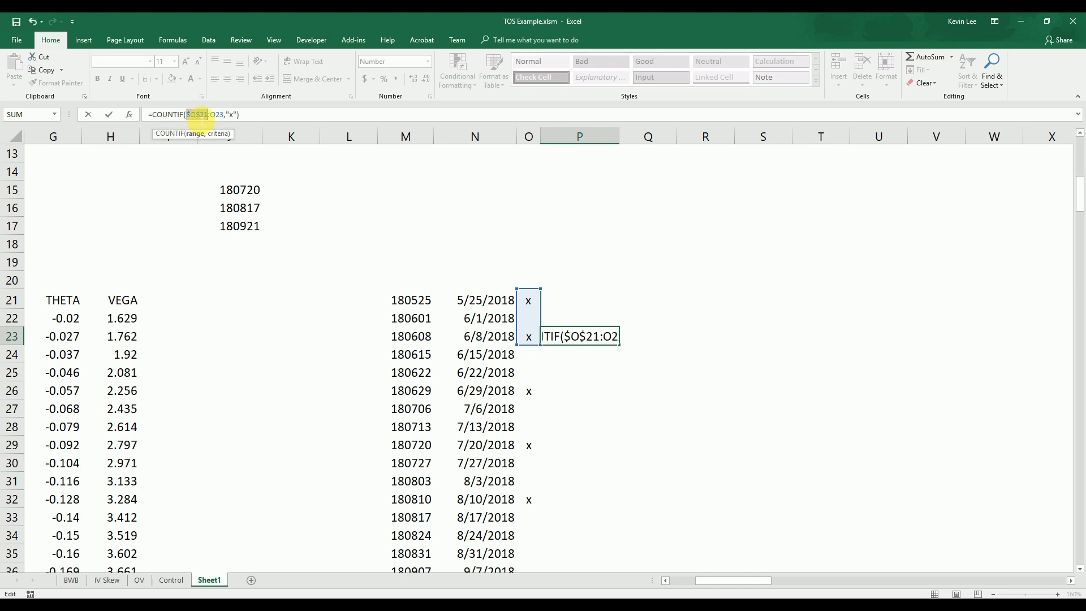
pyautogui.hotkey('ctrl', 'Return')
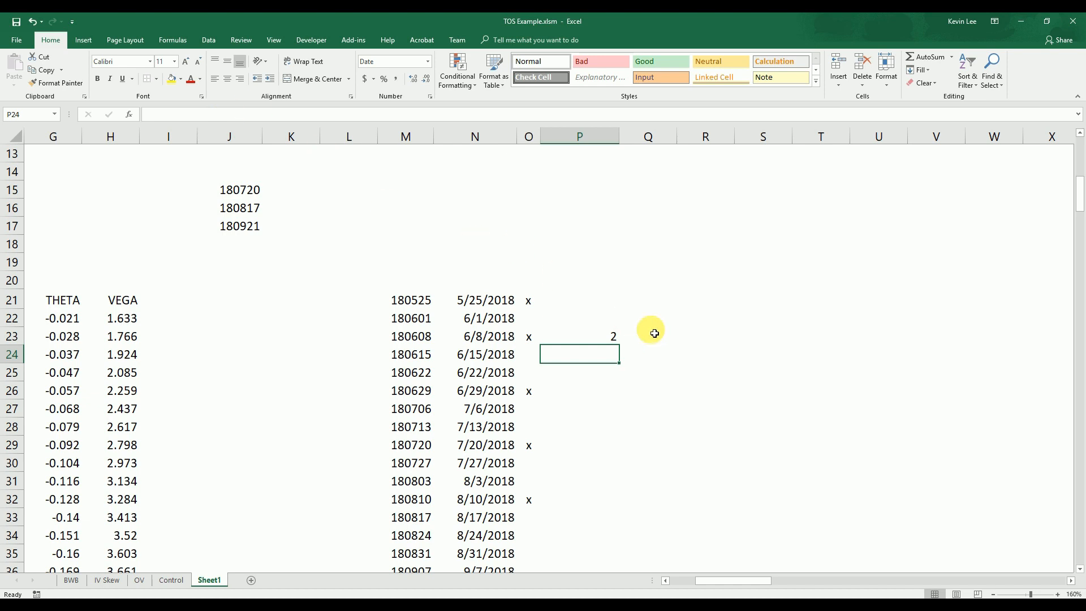
# Fill the COUNTIF formula from P23 up to P21 and down to P37.
pyautogui.moveTo(623, 347); pyautogui.dragTo(621, 293)
pyautogui.moveTo(621, 346); pyautogui.dragTo(620, 545)
pyautogui.scroll(2, 690, 403)
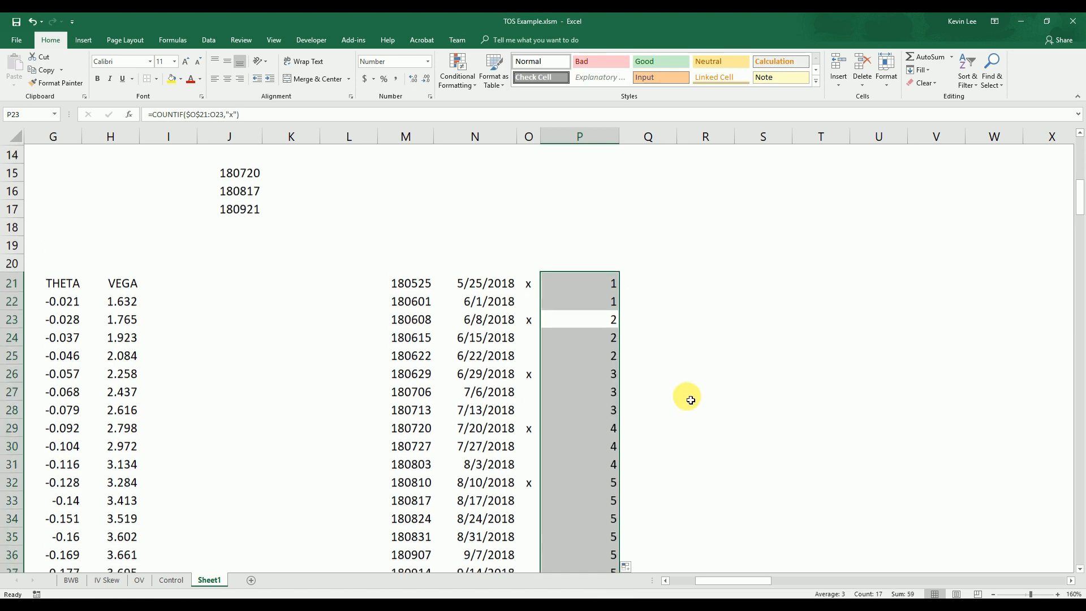
pyautogui.click(657, 403)
pyautogui.scroll(-1, 713, 362)
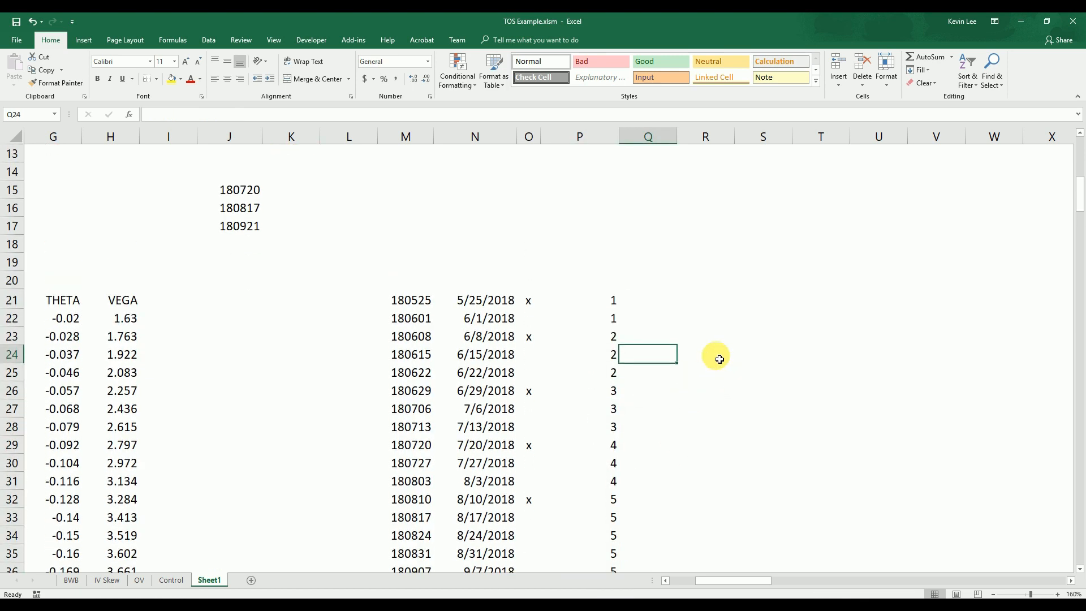
# Examine the running counts in P21:P37 against the marked and unmarked dates in column O.
pyautogui.scroll(-1, 717, 356)
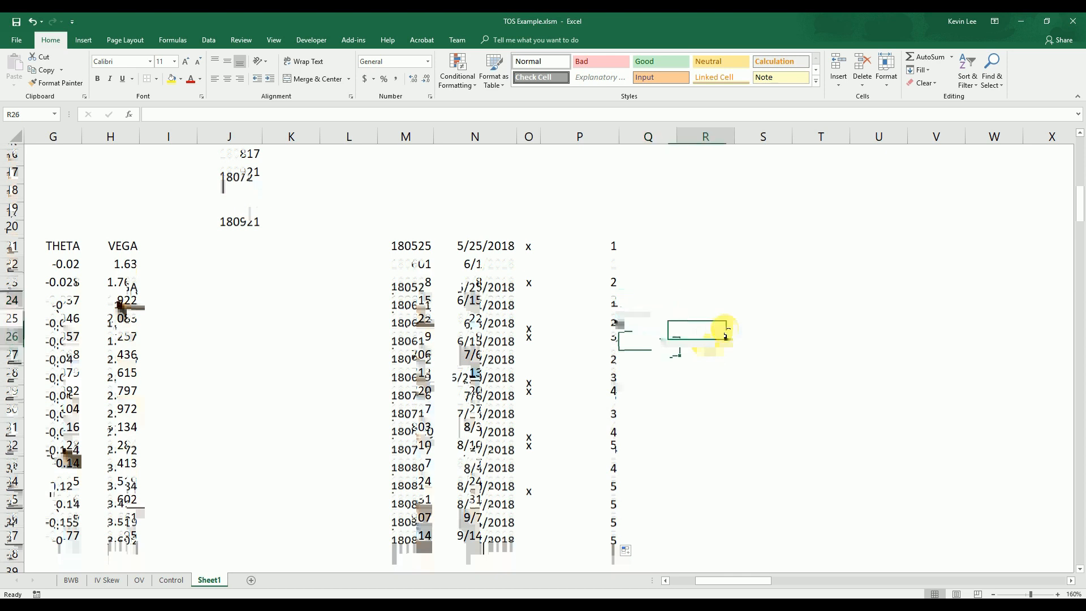
pyautogui.click(713, 337)
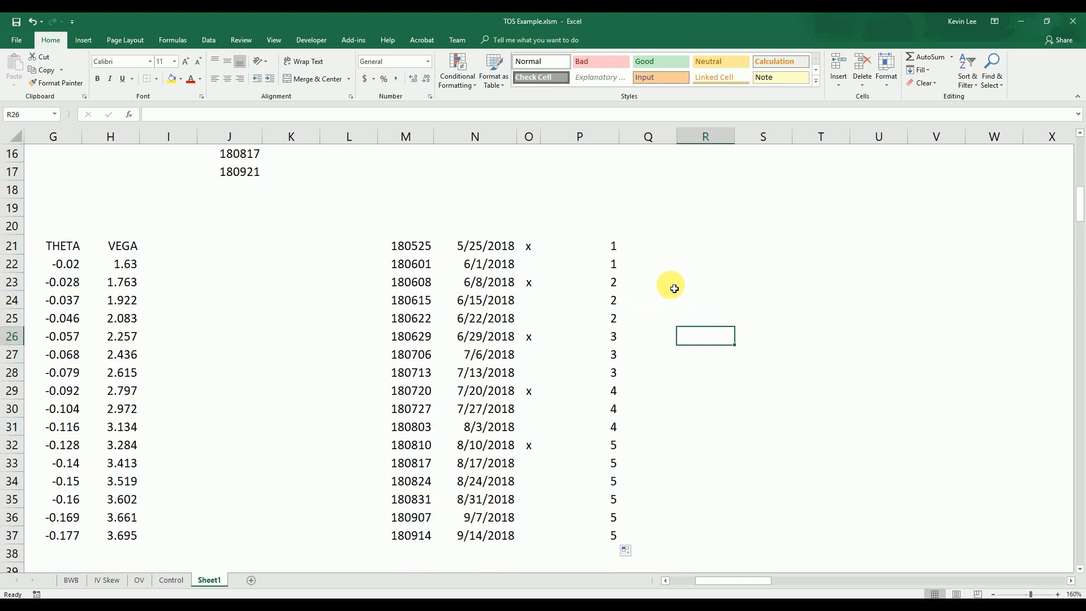
pyautogui.click(619, 247)
pyautogui.click(614, 287)
pyautogui.click(616, 338)
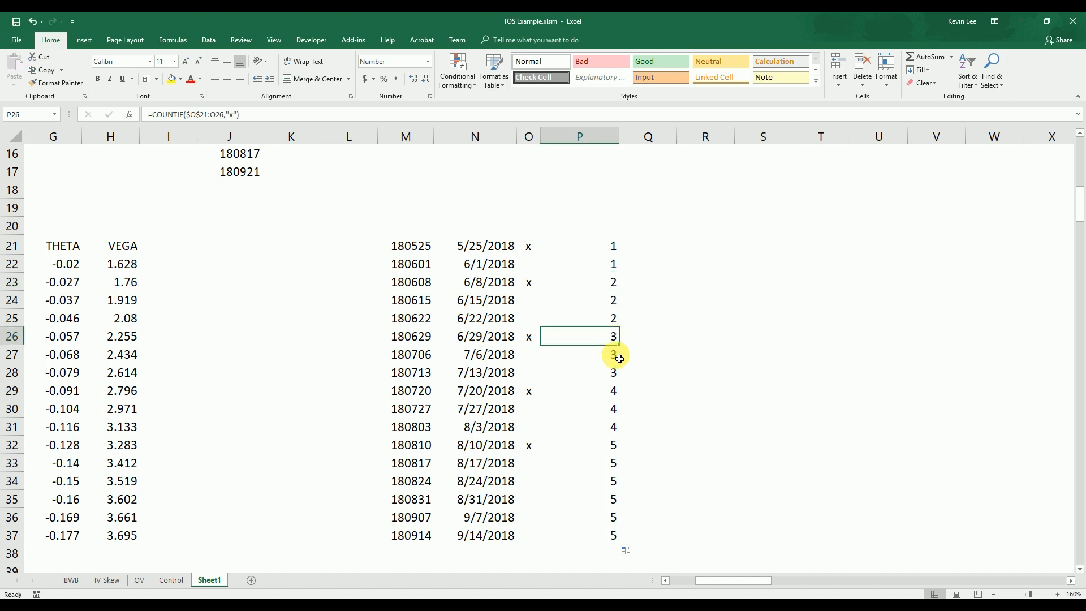
pyautogui.click(623, 398)
pyautogui.click(615, 390)
pyautogui.click(611, 450)
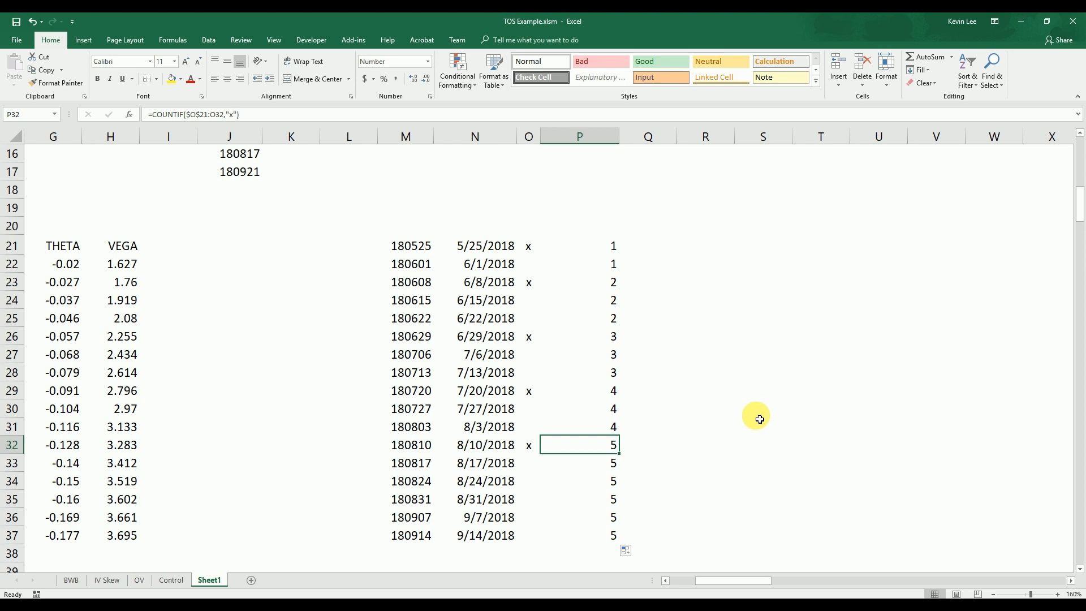
pyautogui.click(617, 264)
pyautogui.click(621, 302)
pyautogui.press('Down')
pyautogui.press('Down')
pyautogui.press('Down')
pyautogui.press('Down')
pyautogui.click(614, 338)
pyautogui.click(615, 390)
pyautogui.click(617, 438)
pyautogui.click(613, 280)
pyautogui.click(612, 262)
# Change P21 to =IF(O21="x",COUNTIF($O$21:O21,"x"),"") and fill the formula down to P37.
pyautogui.press('Up')
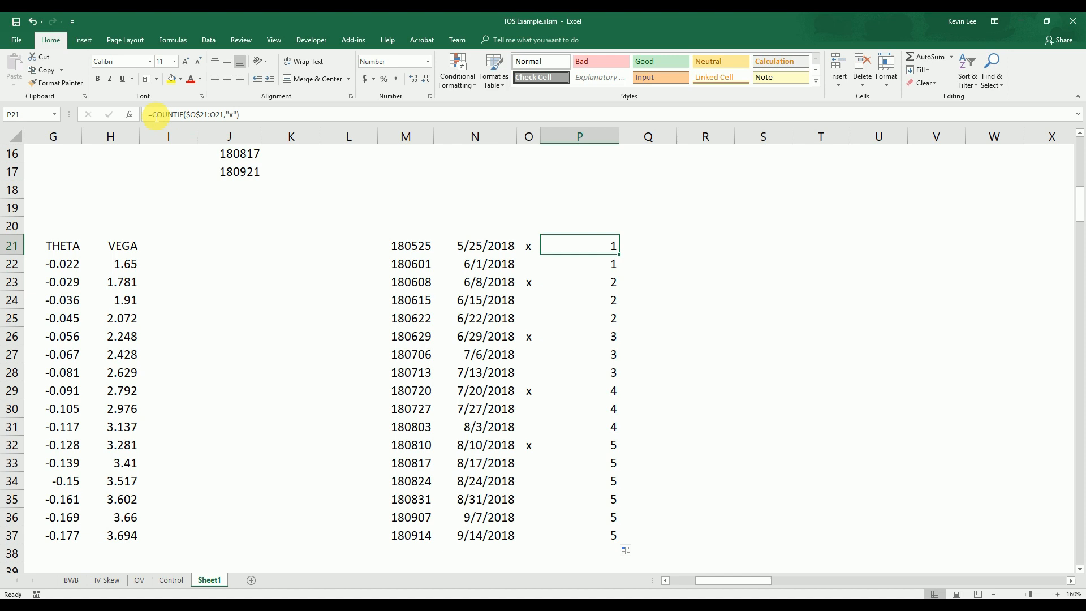
pyautogui.click(157, 118)
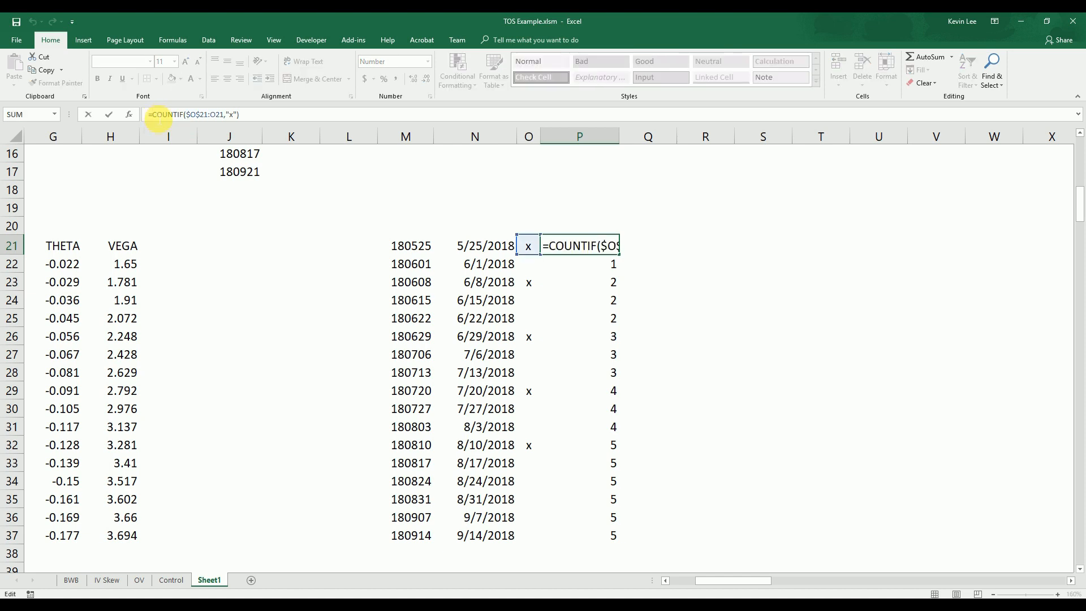
pyautogui.write('if(')
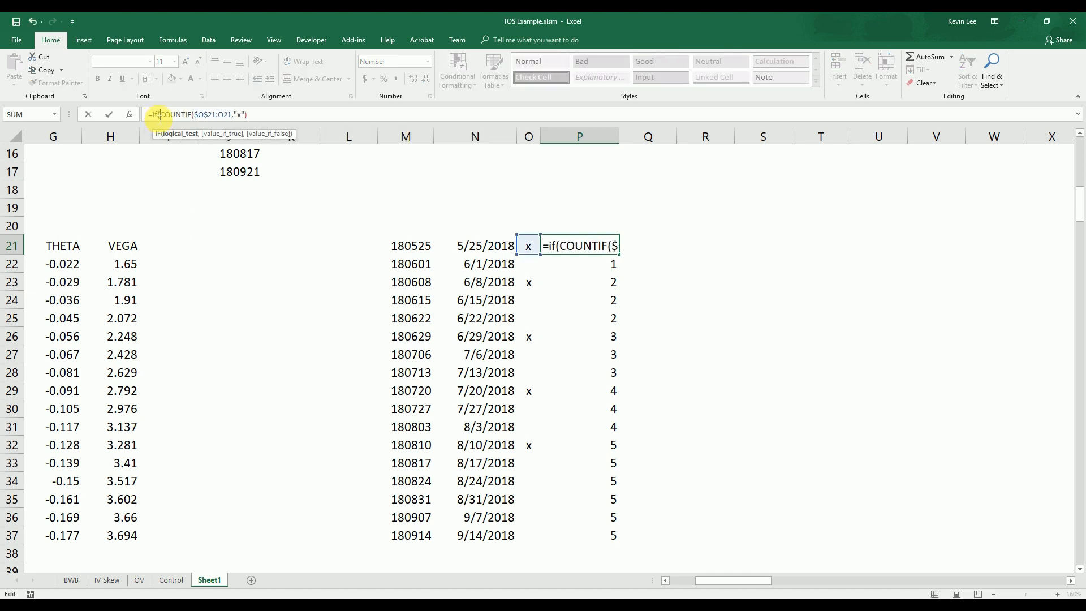
pyautogui.click(536, 251)
pyautogui.write('="x"')
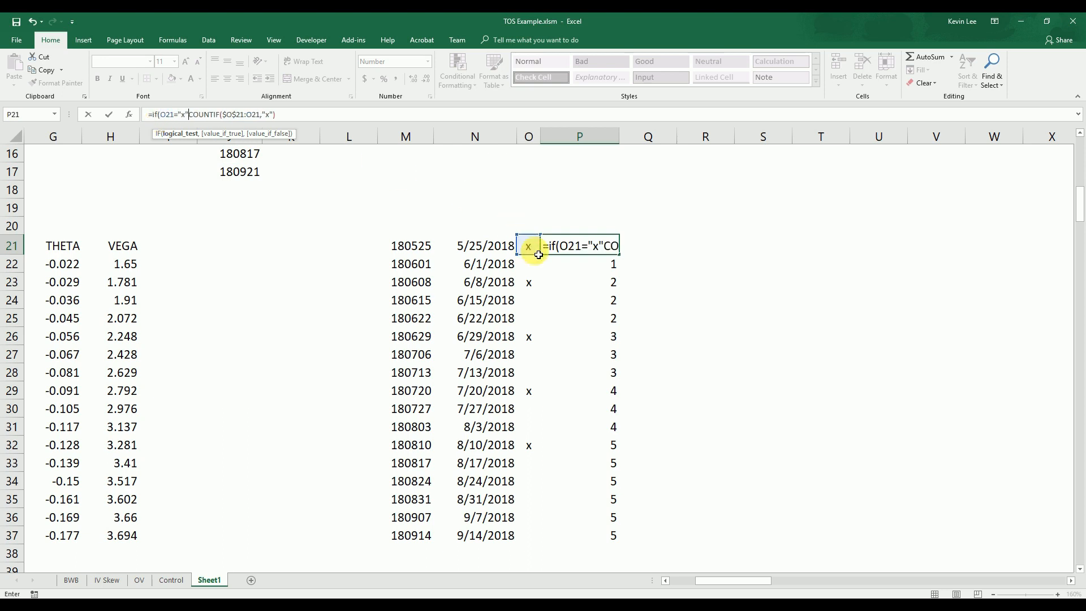
pyautogui.write(',')
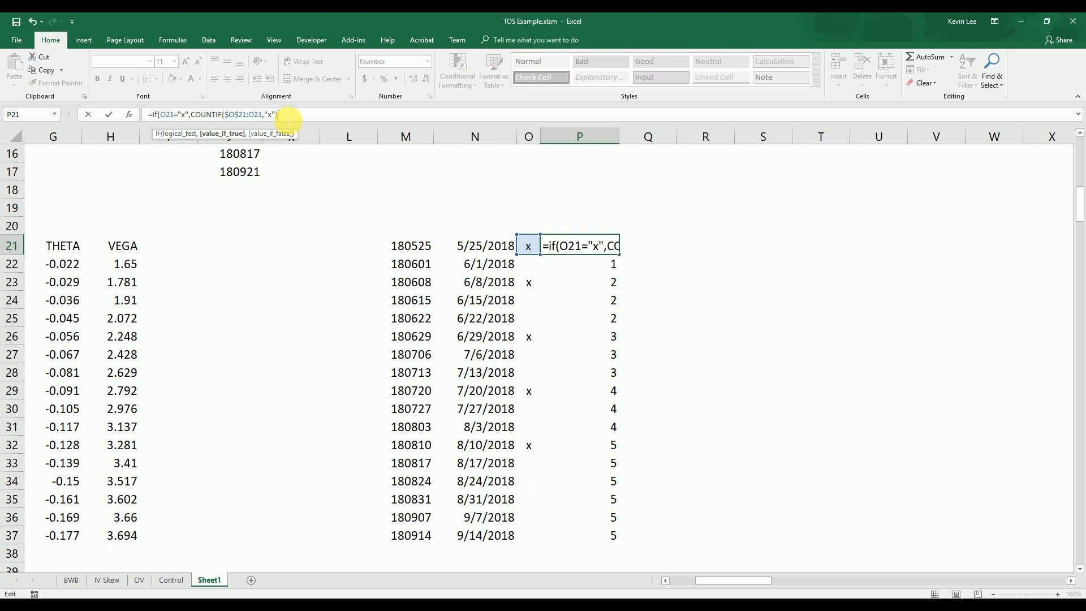
pyautogui.write(',')
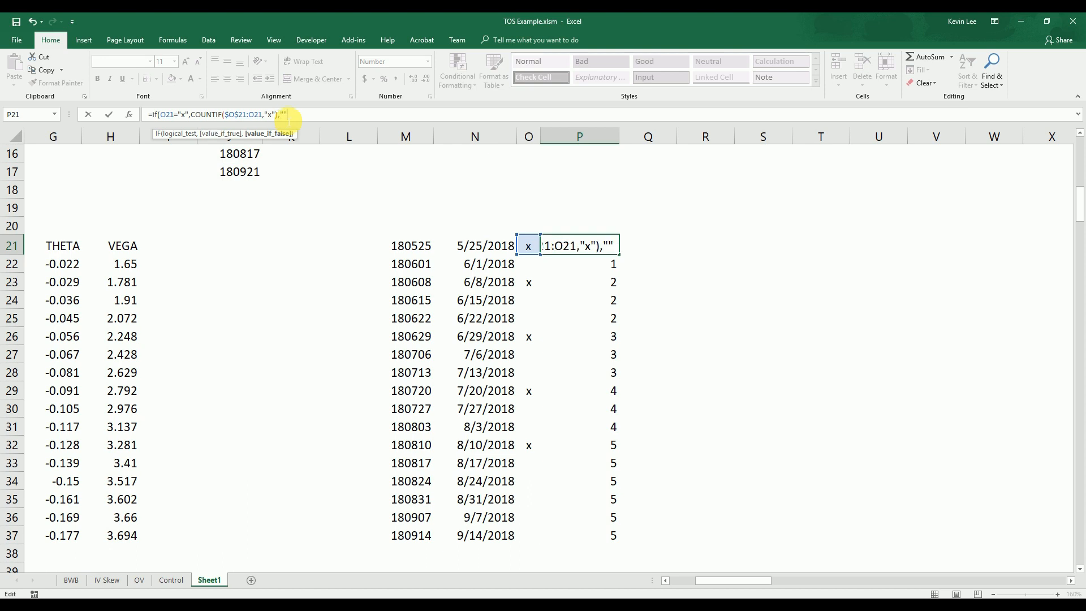
pyautogui.write('"")')
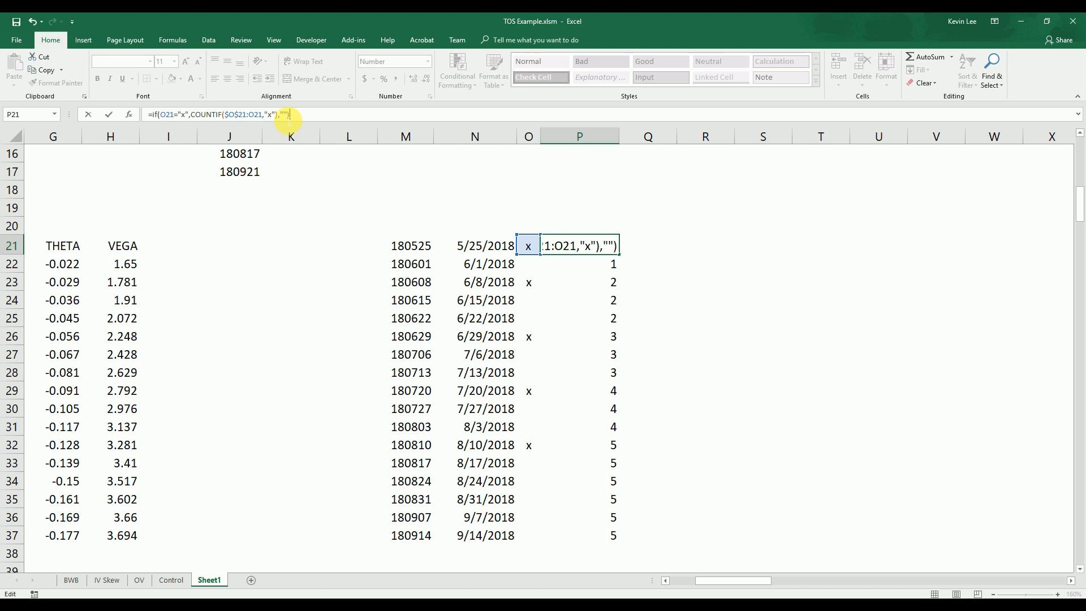
pyautogui.press('Return')
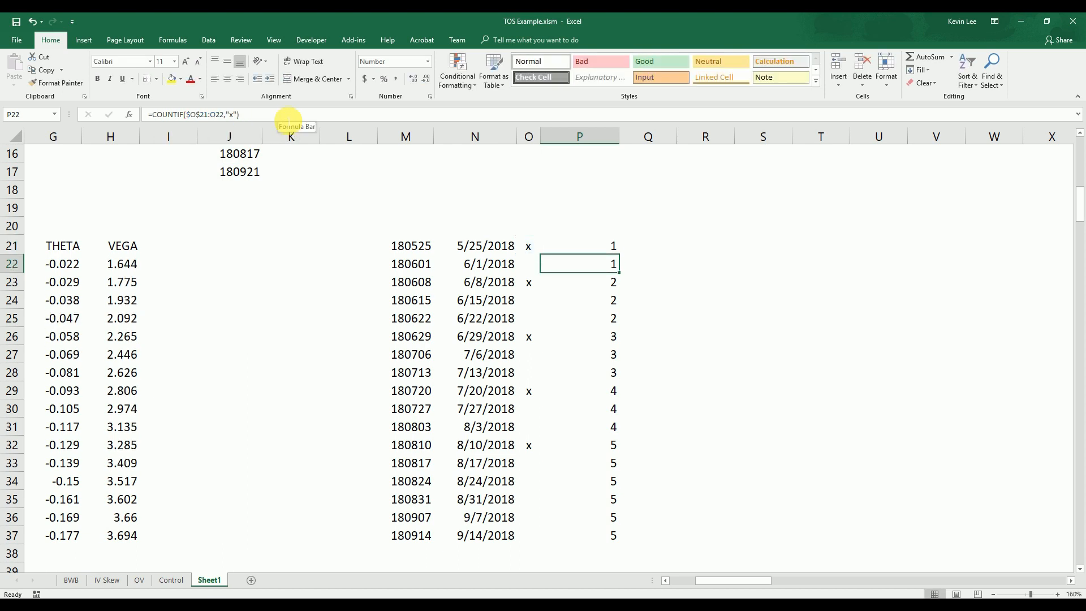
pyautogui.click(615, 249)
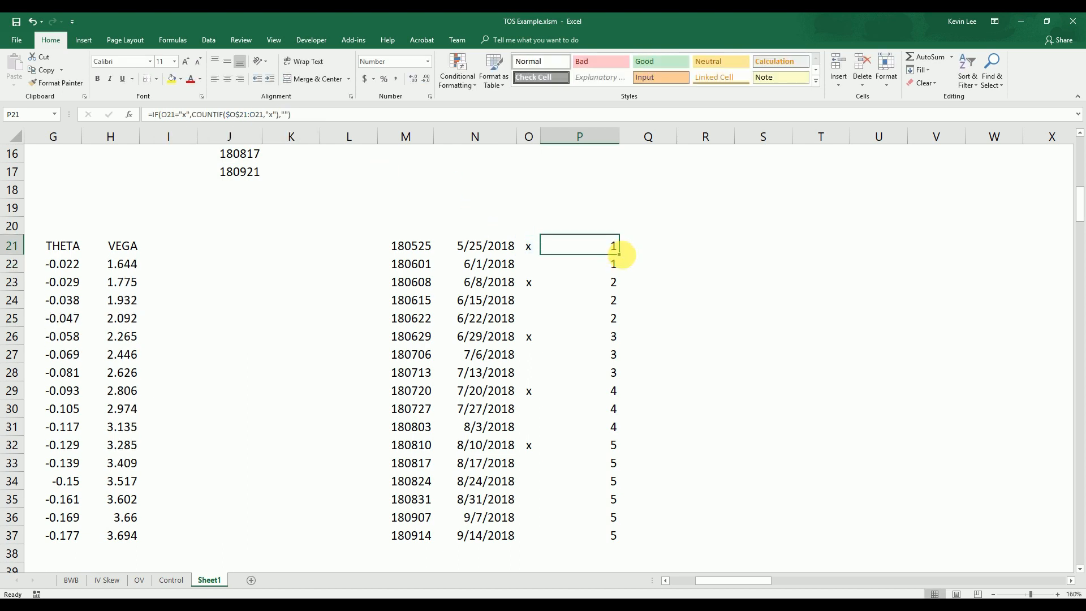
pyautogui.doubleClick(624, 258)
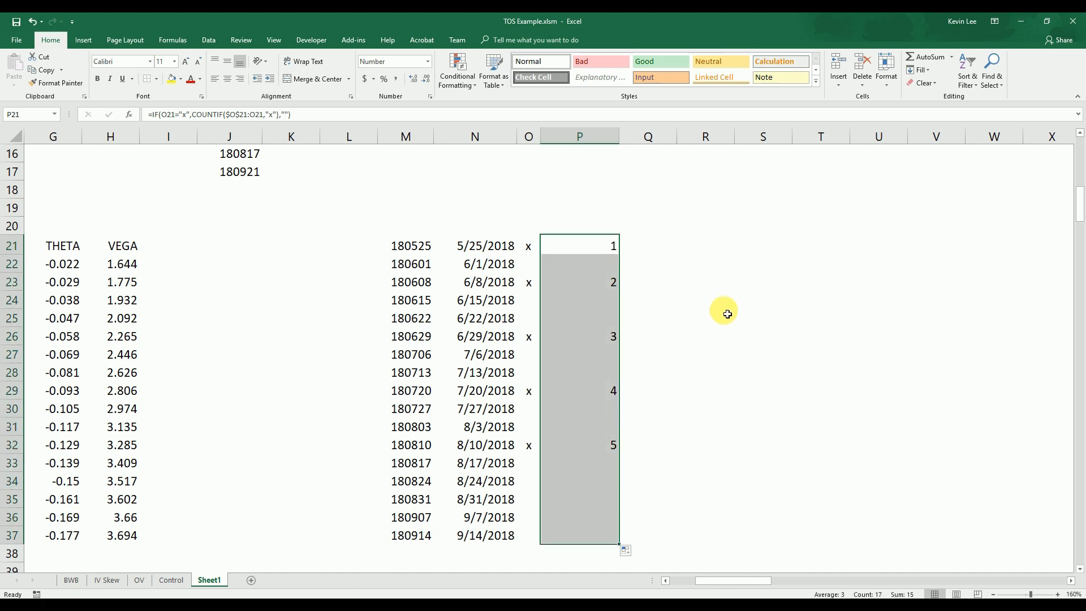
# Examine the column P numbering beside the unmarked and x-marked expiry dates.
pyautogui.click(613, 263)
pyautogui.click(618, 300)
pyautogui.click(614, 320)
pyautogui.click(615, 298)
pyautogui.click(617, 264)
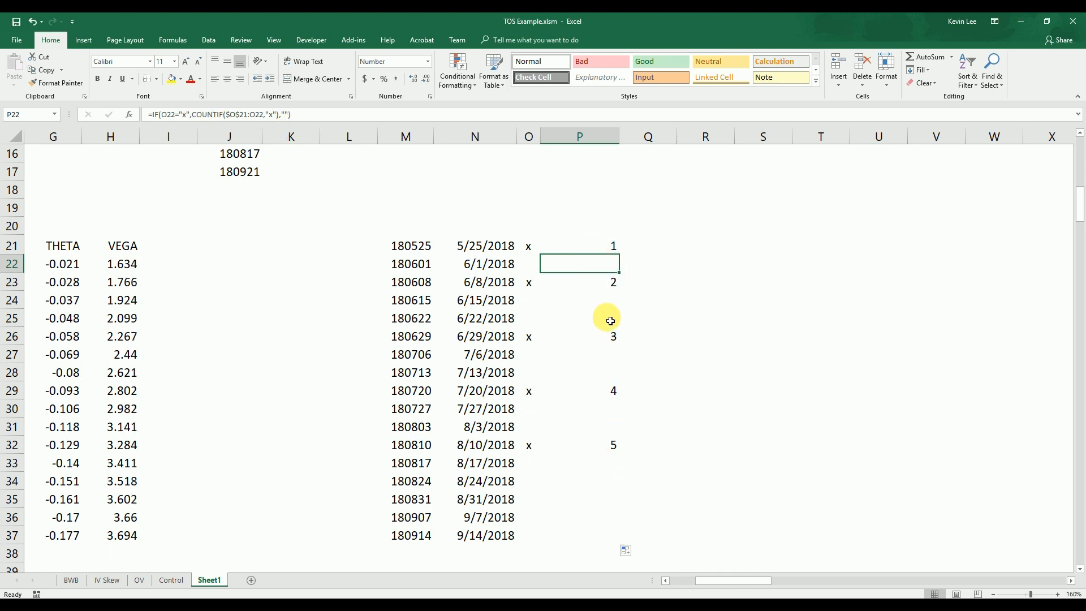
pyautogui.click(617, 250)
pyautogui.click(617, 281)
pyautogui.click(617, 335)
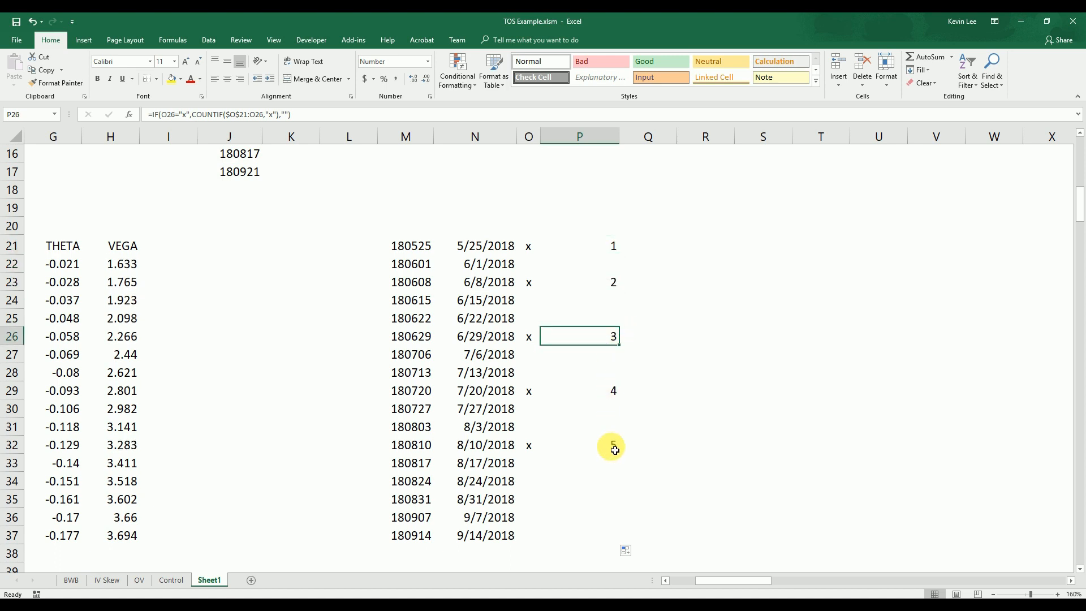
pyautogui.click(535, 305)
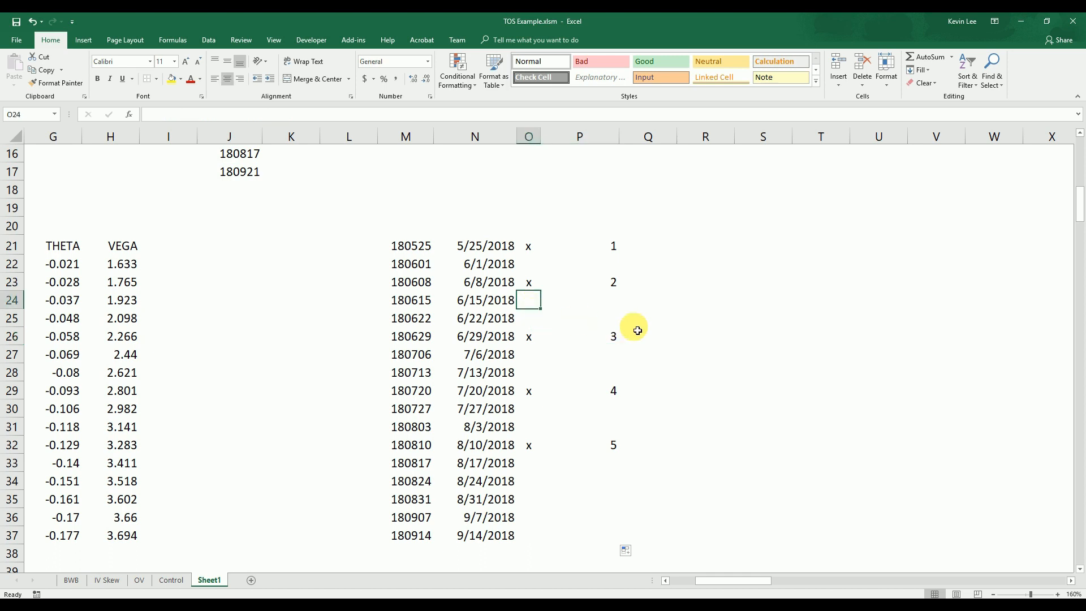
# Mark the 6/15/2018 expiry with an x in O24 and narrow column P to fit its numbering.
pyautogui.write('x')
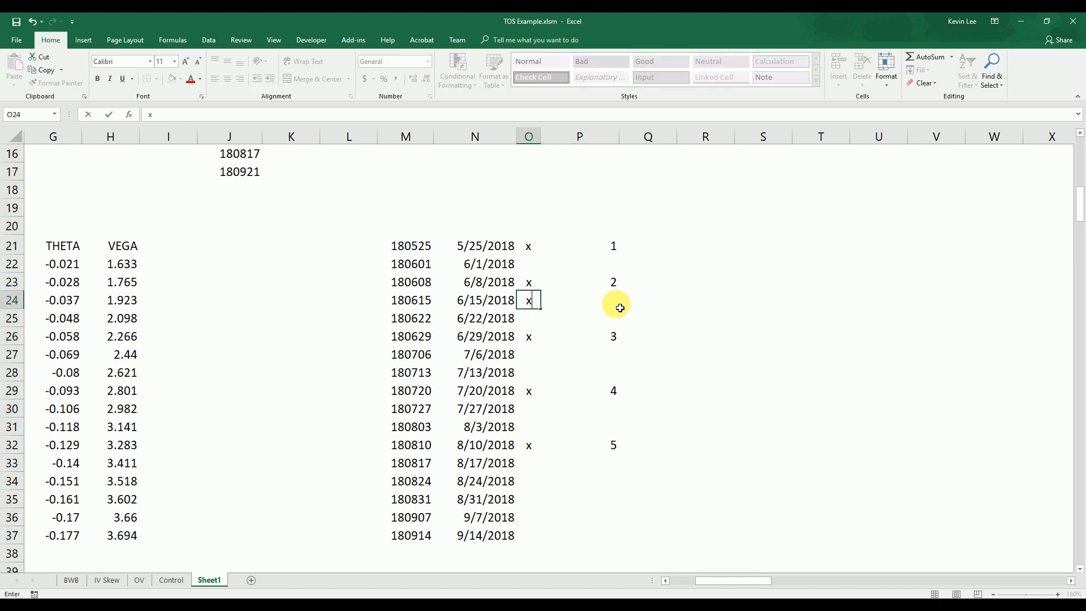
pyautogui.click(656, 304)
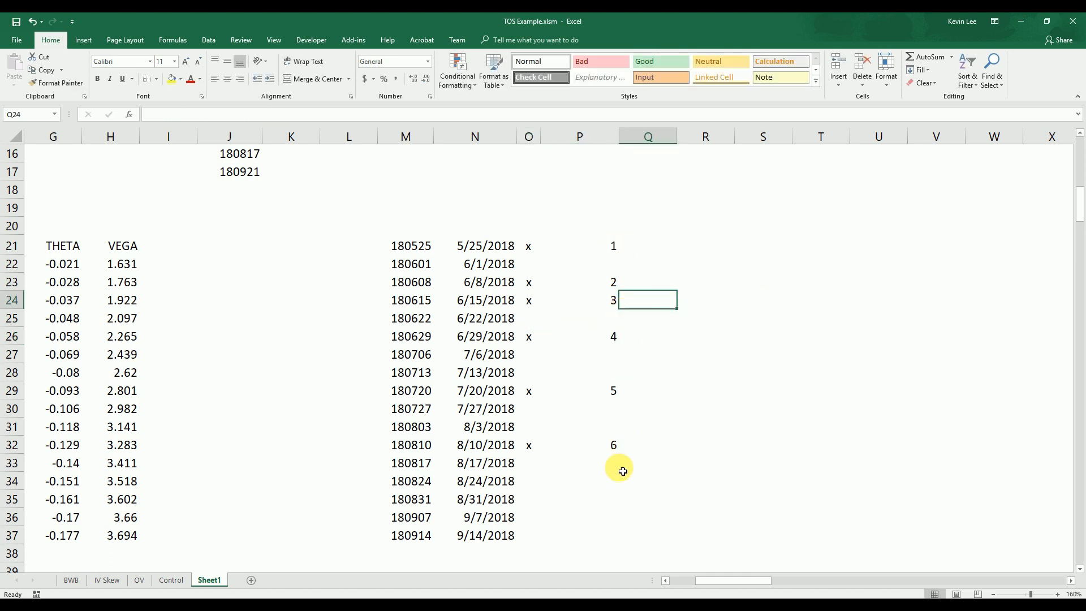
pyautogui.moveTo(712, 371); pyautogui.dragTo(710, 361)
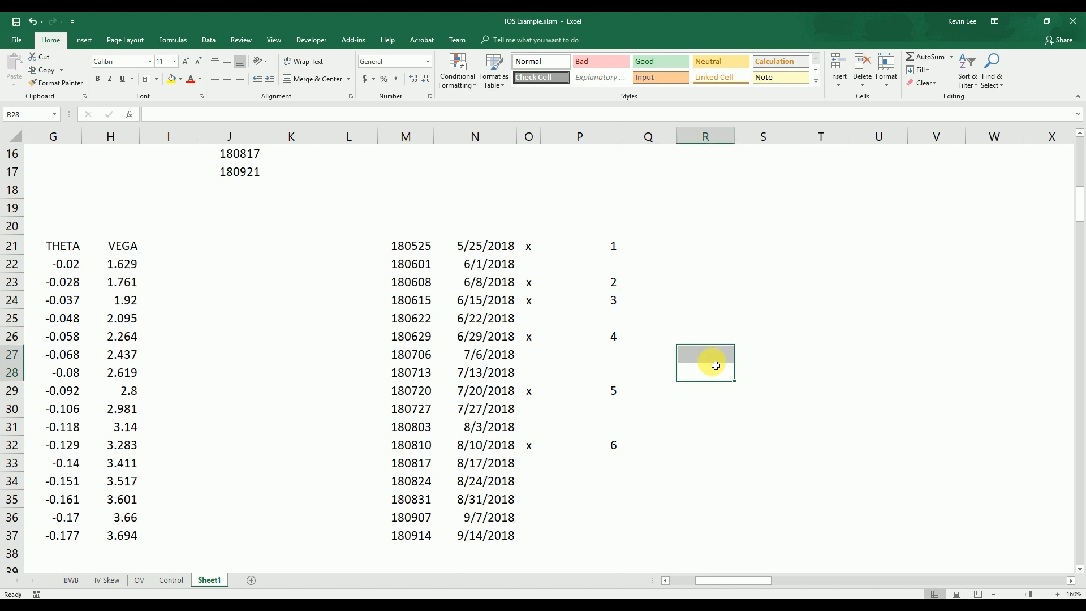
pyautogui.moveTo(620, 137); pyautogui.dragTo(575, 146)
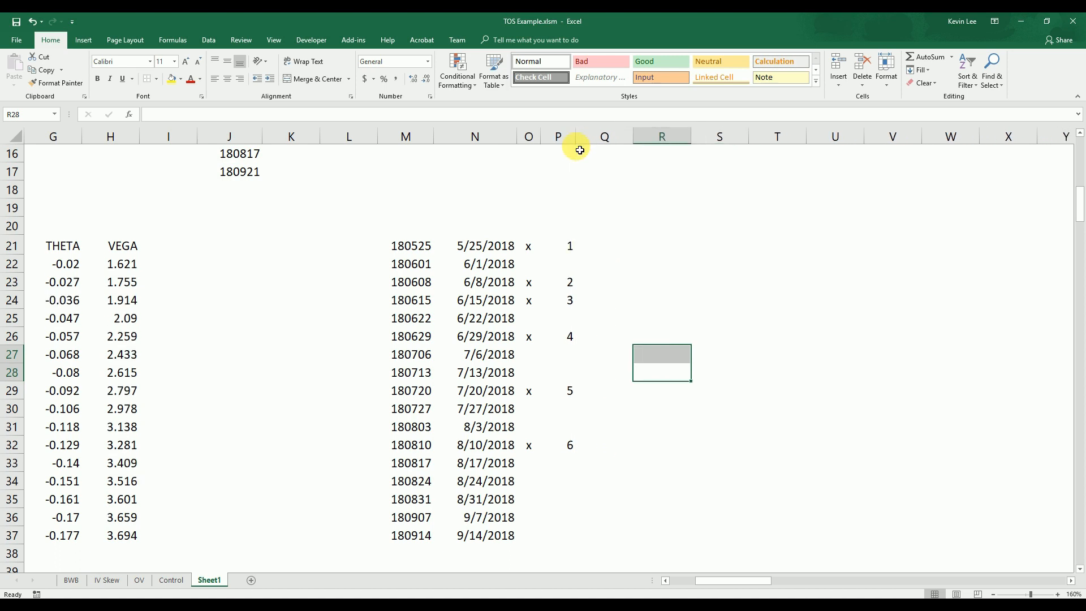
pyautogui.click(618, 249)
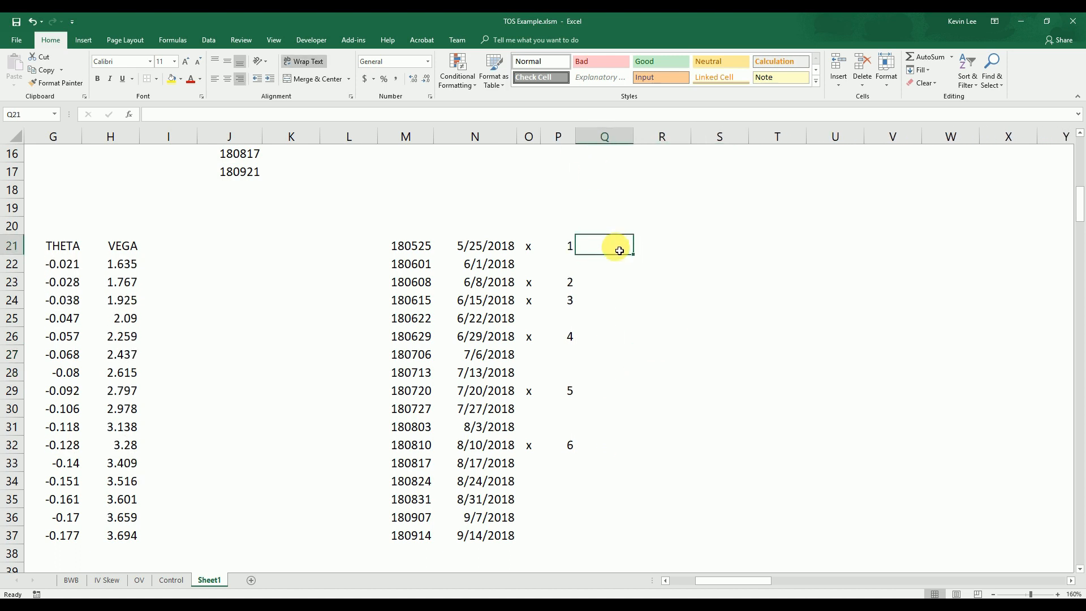
# Number the expiry rows from 1 to 17 in L21:L37.
pyautogui.click(386, 249)
pyautogui.click(360, 247)
pyautogui.write('1')
pyautogui.press('Return')
pyautogui.write('2')
pyautogui.press('Return')
pyautogui.moveTo(368, 248); pyautogui.dragTo(378, 535)
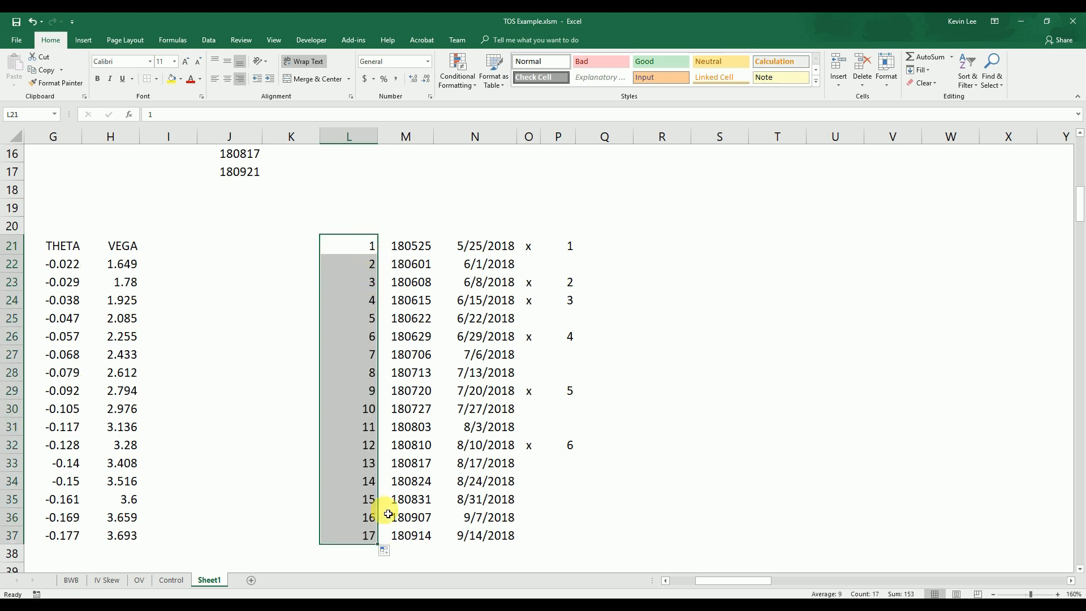
# Widen column Q beside the running numbers.
pyautogui.click(693, 376)
pyautogui.click(611, 245)
pyautogui.moveTo(633, 137); pyautogui.dragTo(662, 138)
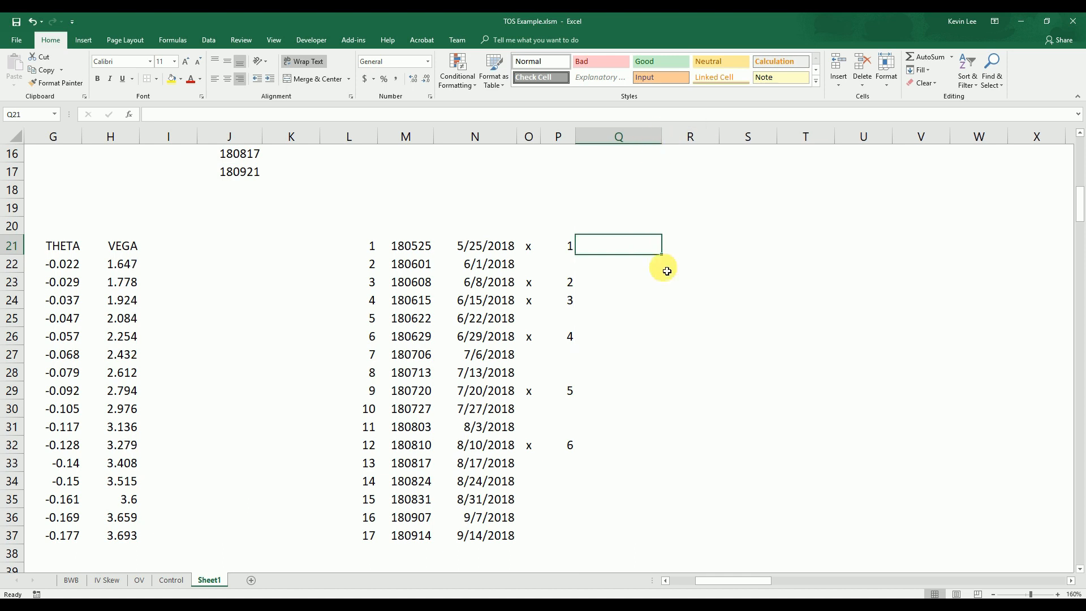
# Enter =MATCH(L21,$P$21:$P$37,0) in Q21 and fill the formula down to Q37.
pyautogui.write('=')
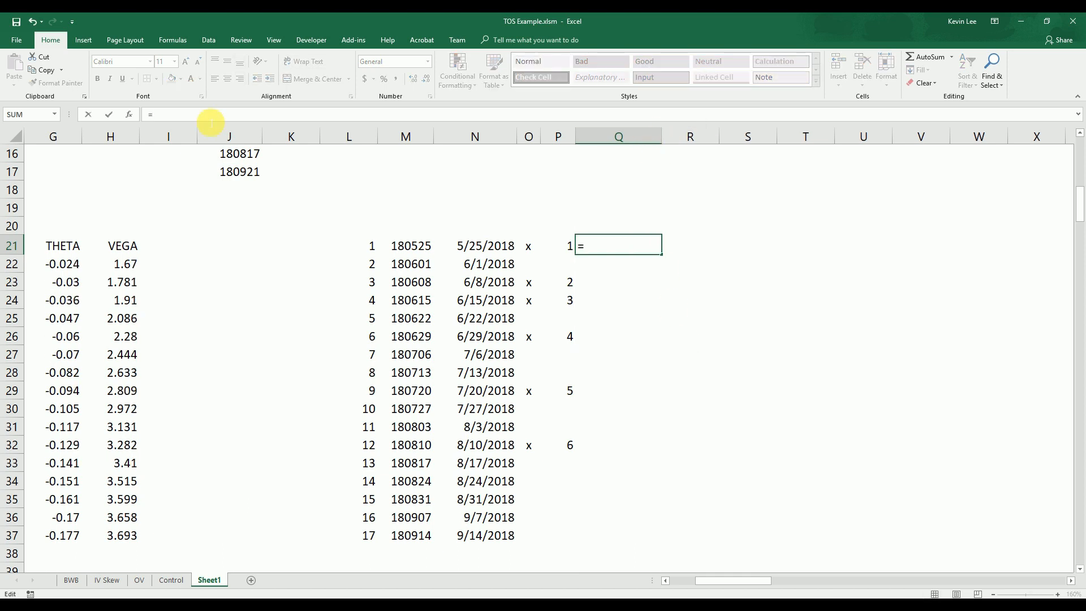
pyautogui.write('match(')
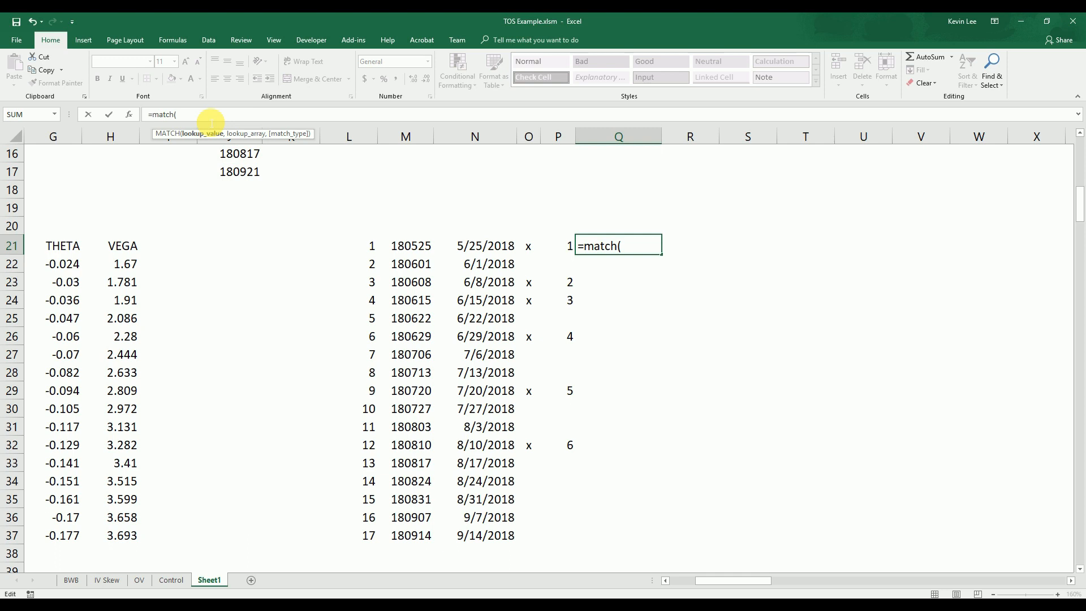
pyautogui.click(366, 247)
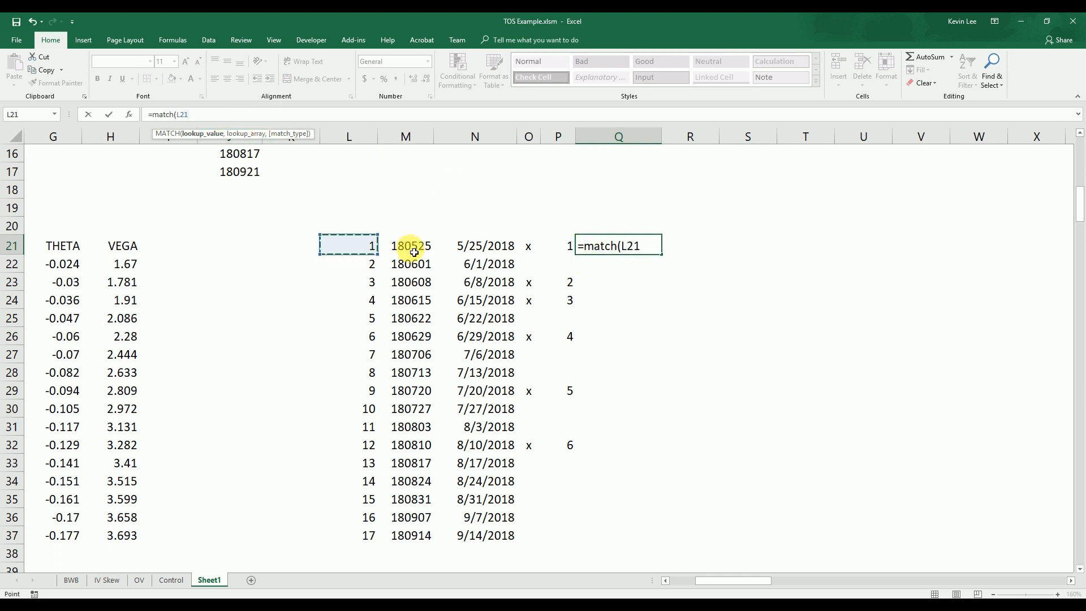
pyautogui.write(',')
pyautogui.moveTo(566, 245); pyautogui.dragTo(567, 535)
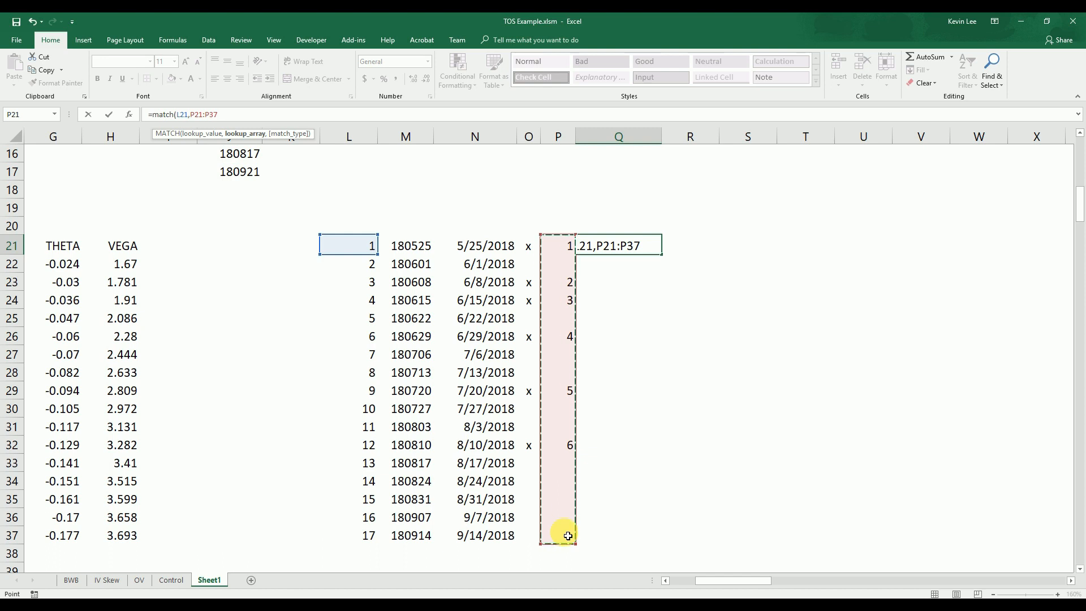
pyautogui.press('F4')
pyautogui.write(',')
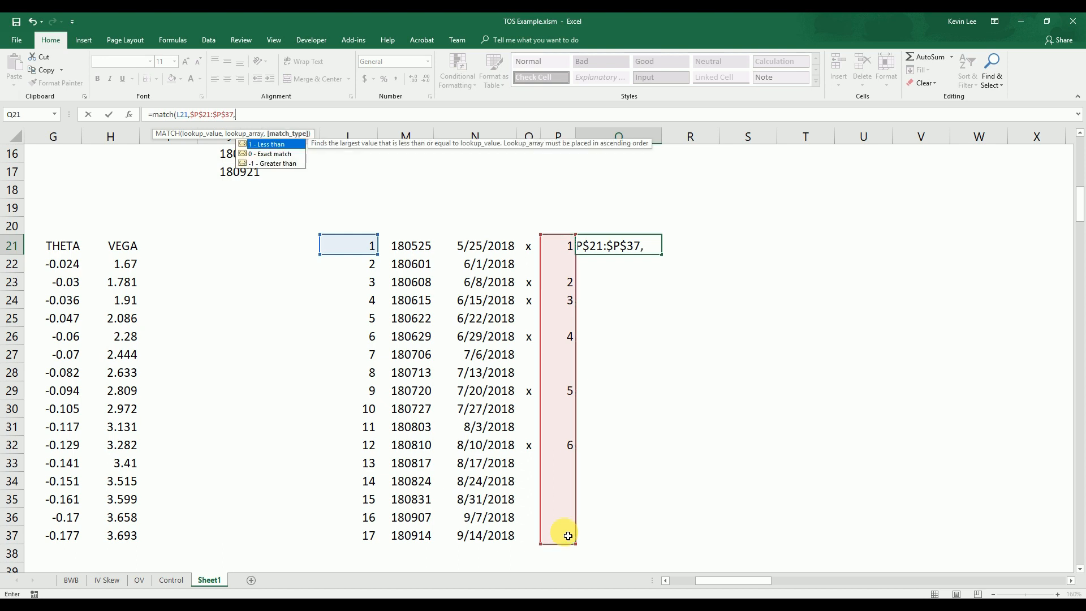
pyautogui.write('0)')
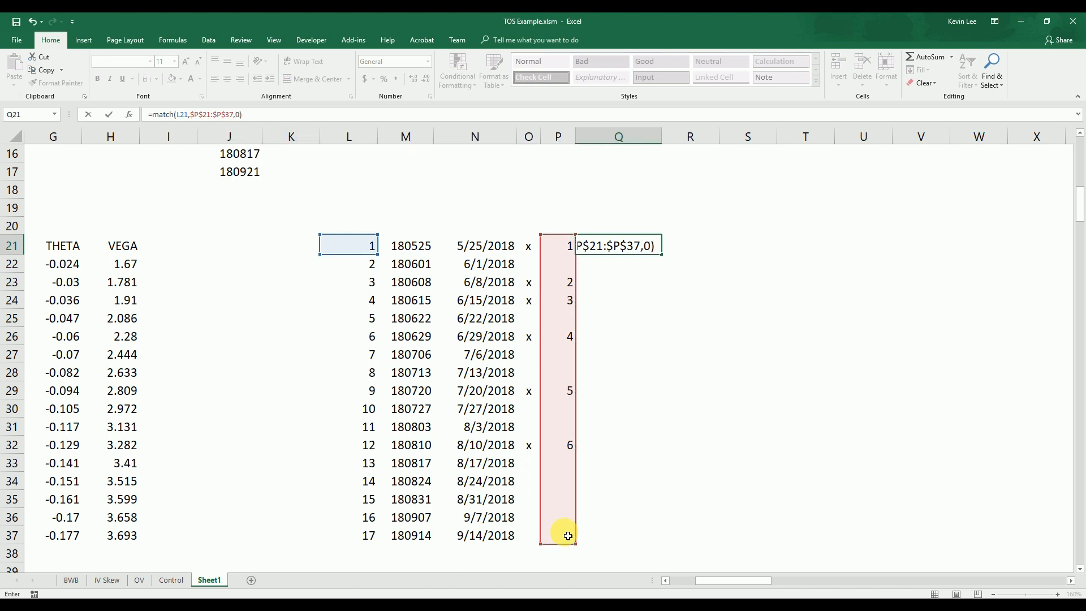
pyautogui.press('Return')
pyautogui.press('Up')
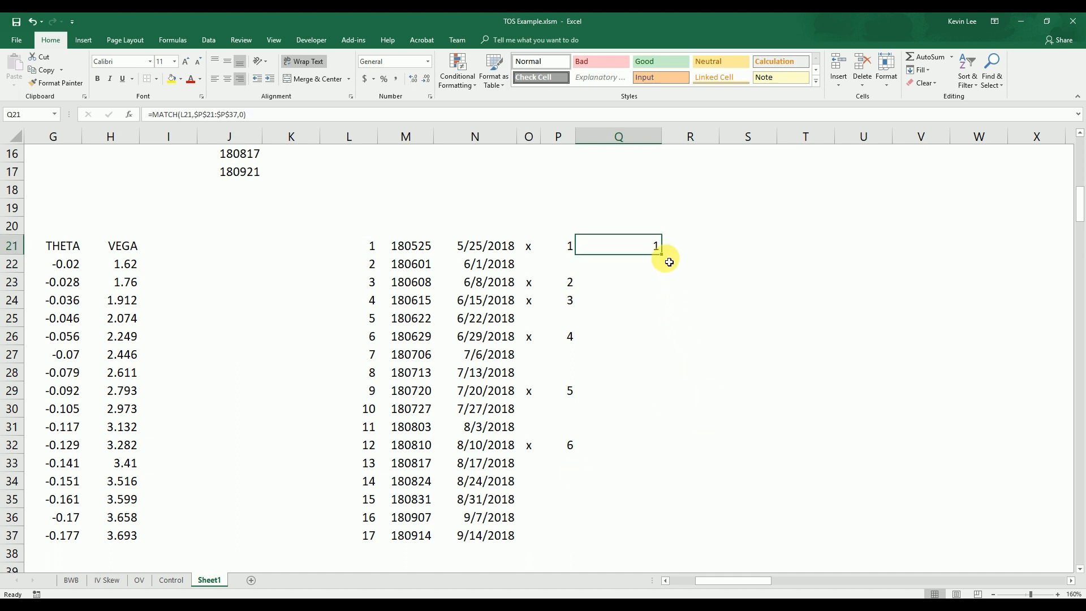
pyautogui.moveTo(660, 253); pyautogui.dragTo(657, 537)
pyautogui.click(725, 439)
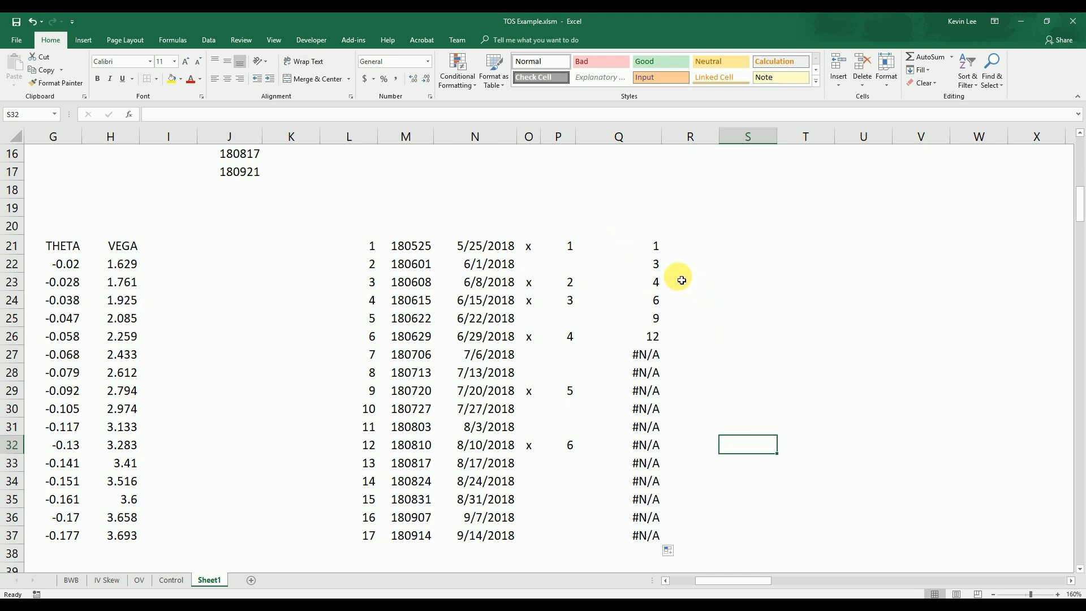
# Examine the MATCH positions in column Q against the row numbers in column L and the x-marked dates.
pyautogui.click(660, 252)
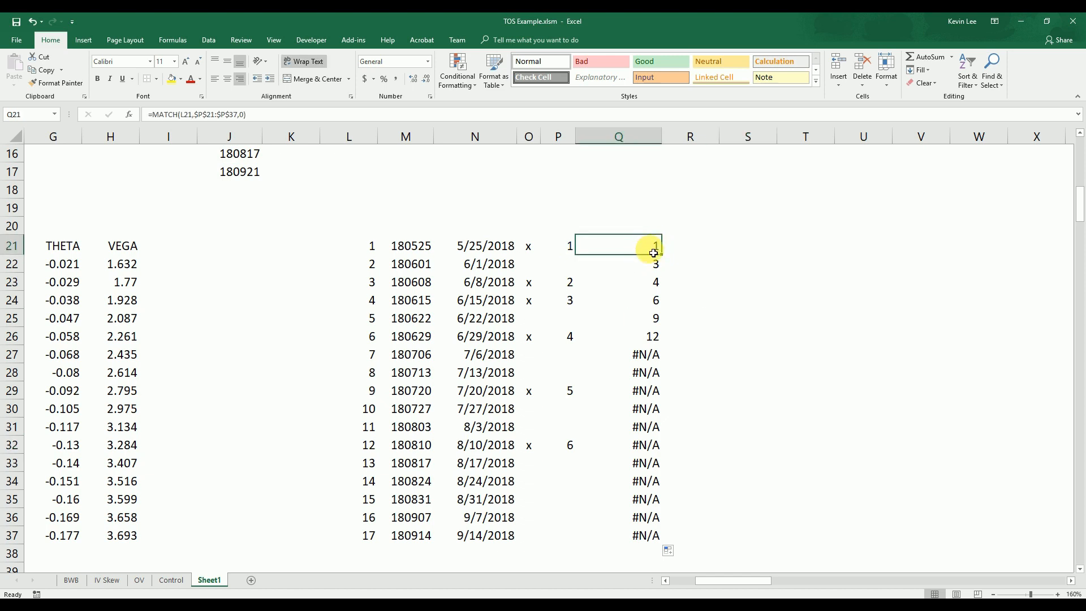
pyautogui.click(575, 250)
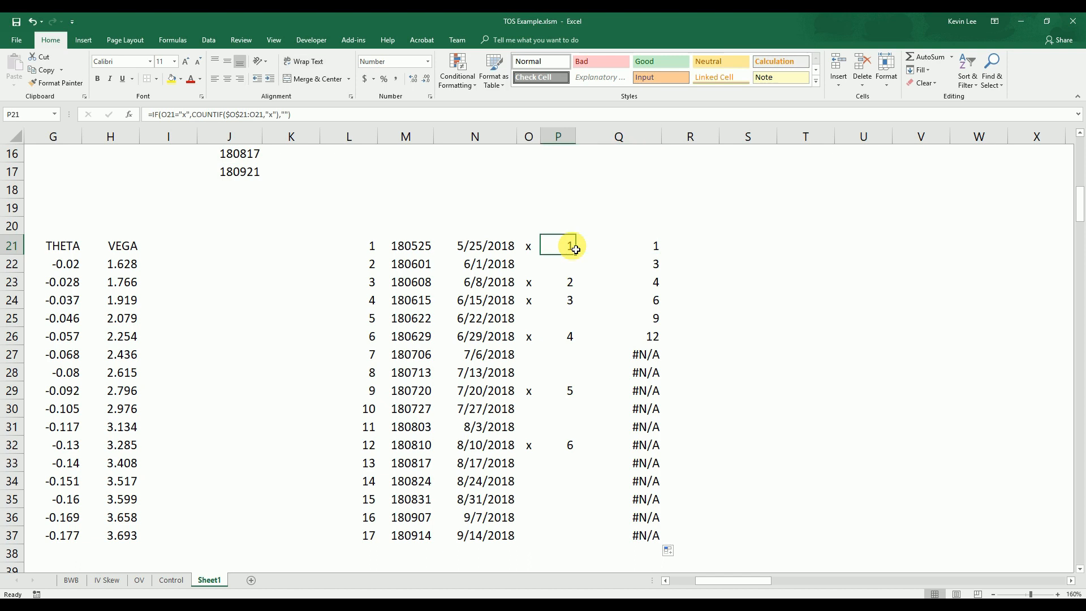
pyautogui.click(659, 269)
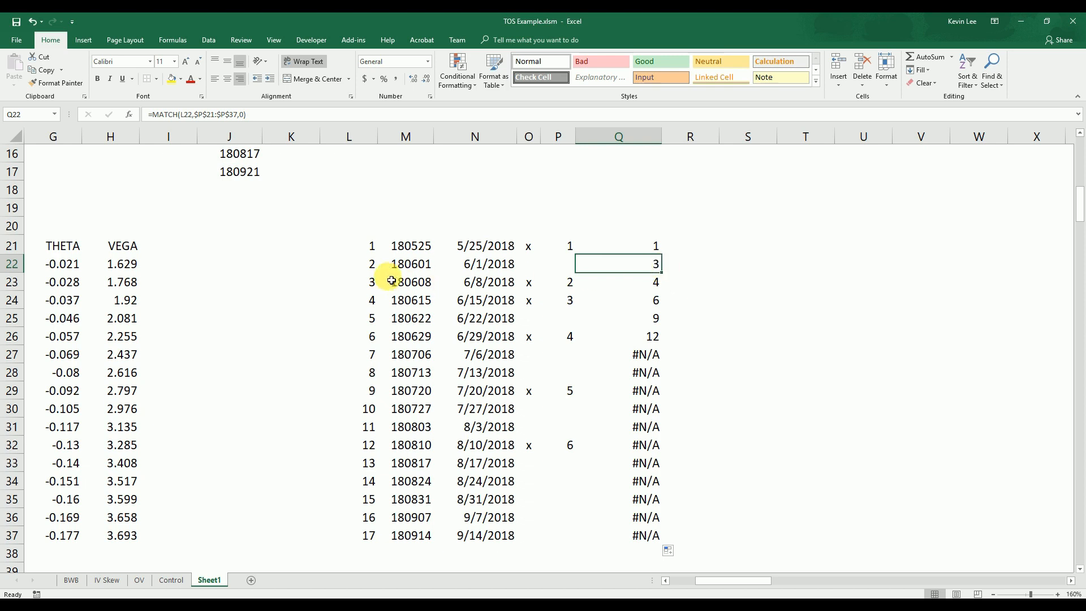
pyautogui.moveTo(572, 282); pyautogui.dragTo(425, 286)
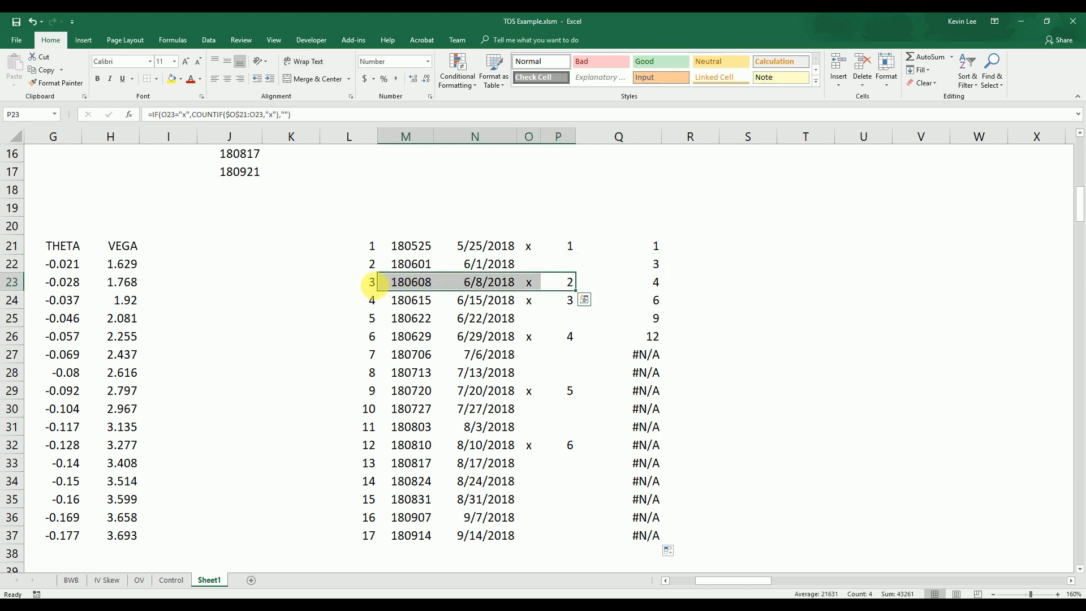
pyautogui.click(653, 268)
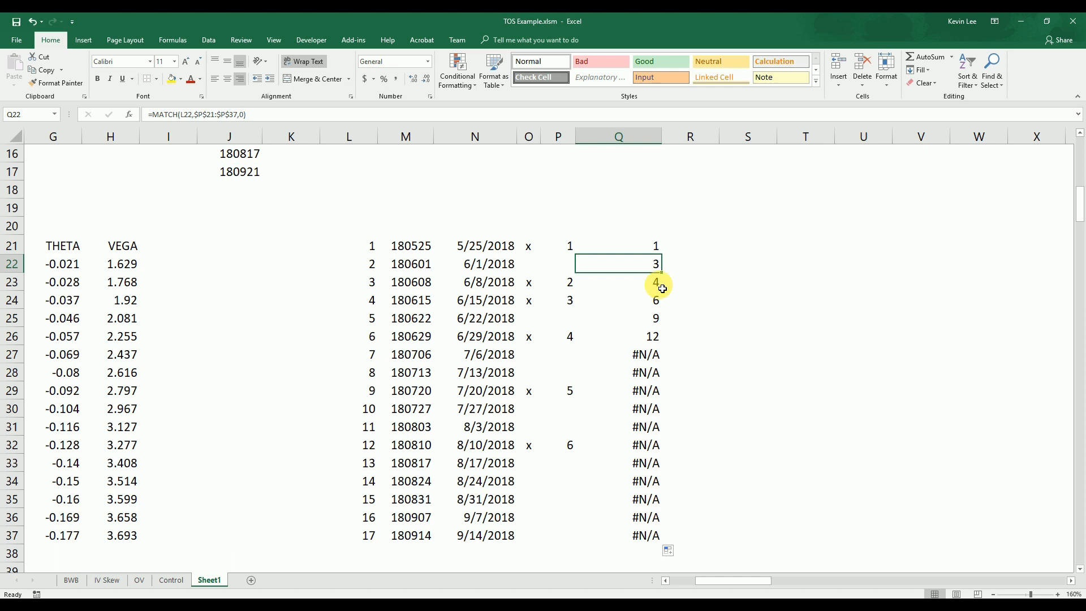
pyautogui.moveTo(570, 300); pyautogui.dragTo(458, 308)
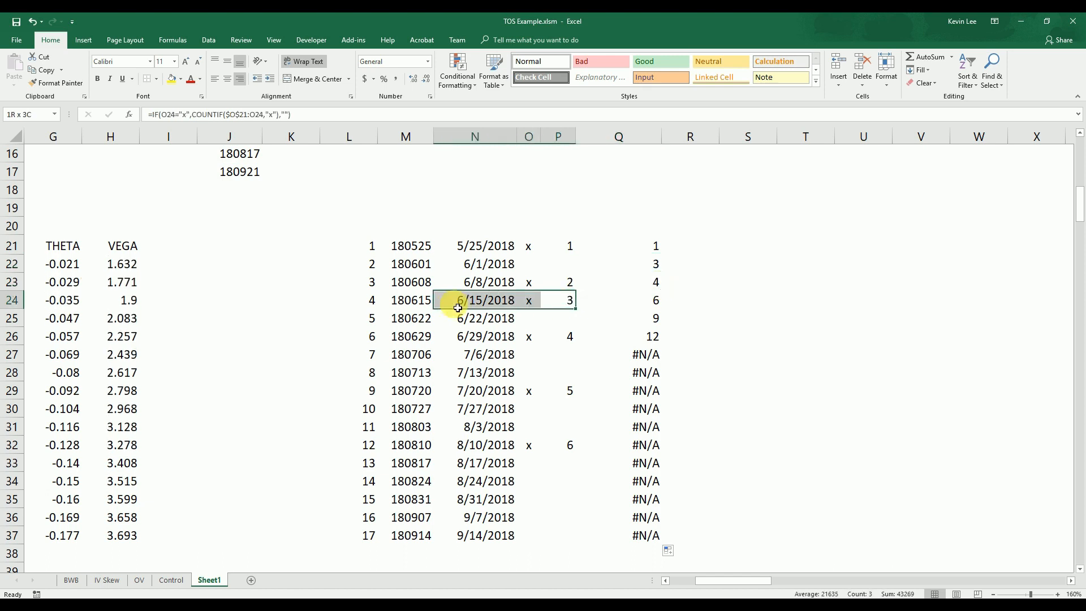
pyautogui.click(658, 304)
pyautogui.moveTo(570, 336); pyautogui.dragTo(511, 341)
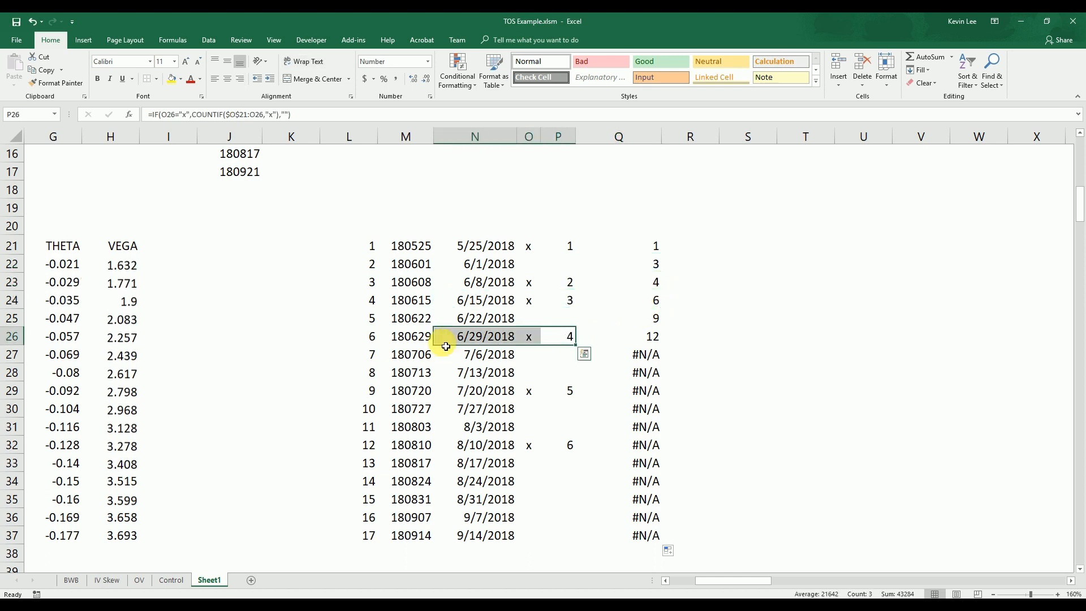
pyautogui.click(648, 338)
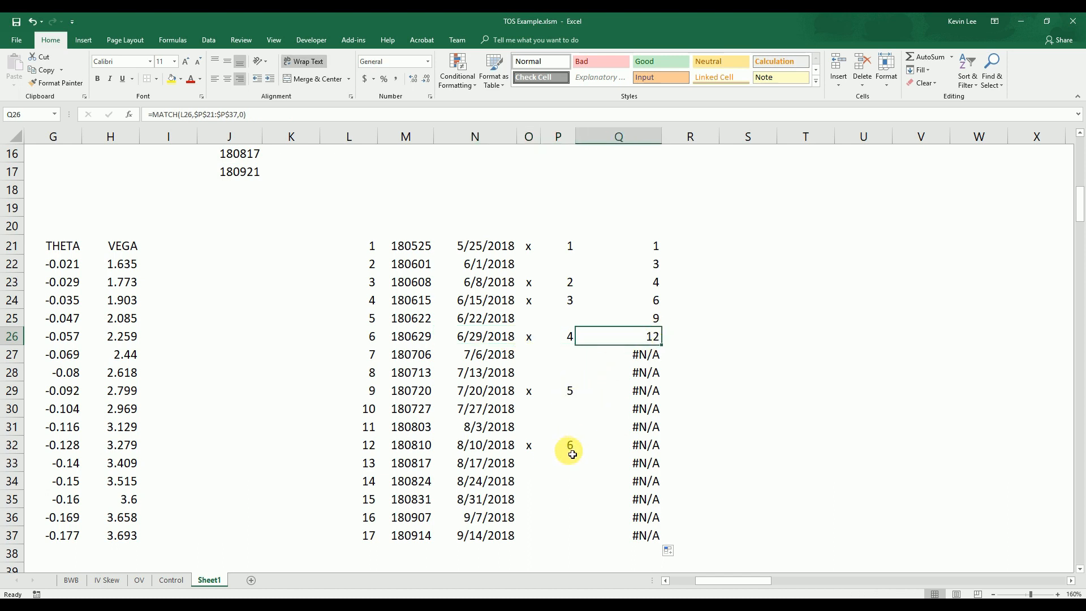
pyautogui.moveTo(371, 447); pyautogui.dragTo(565, 447)
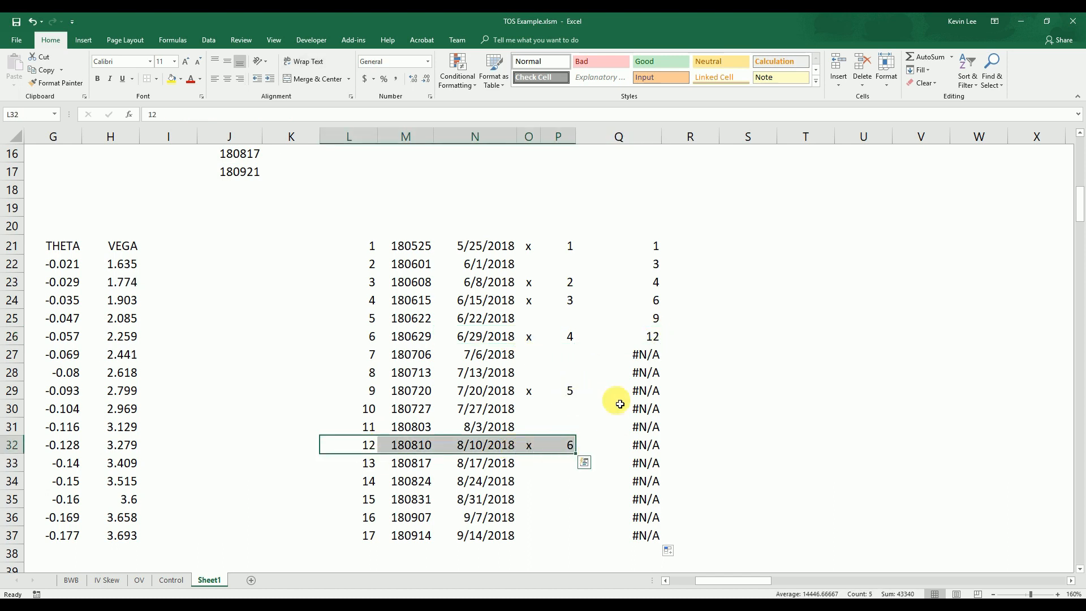
# Change the formula in Q26 to =INDEX($M$21:$M$37,MATCH(L26,$P$21:$P$37,0)).
pyautogui.click(654, 338)
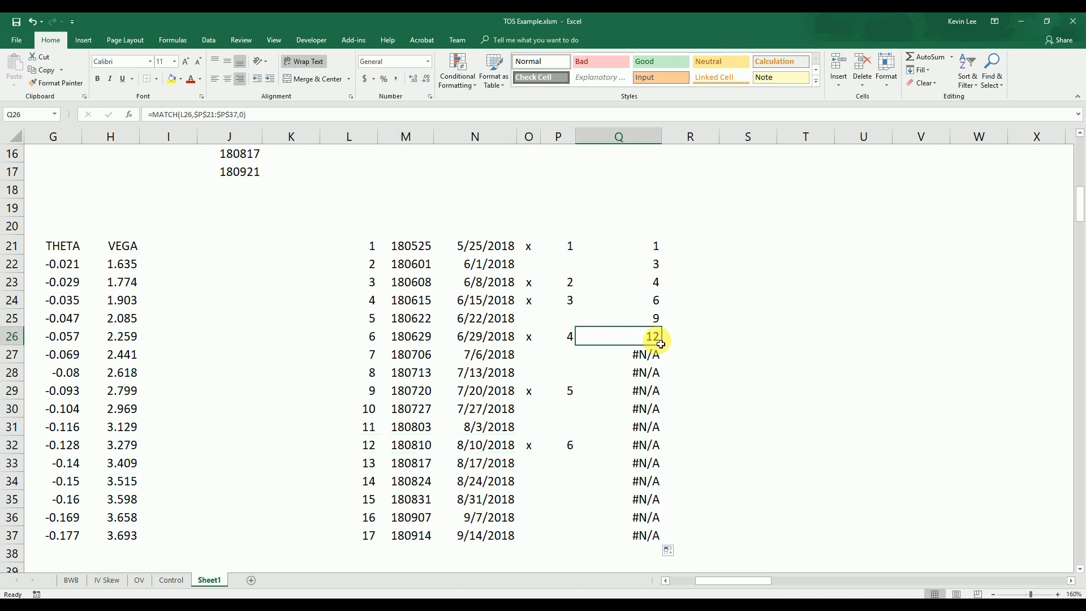
pyautogui.click(158, 119)
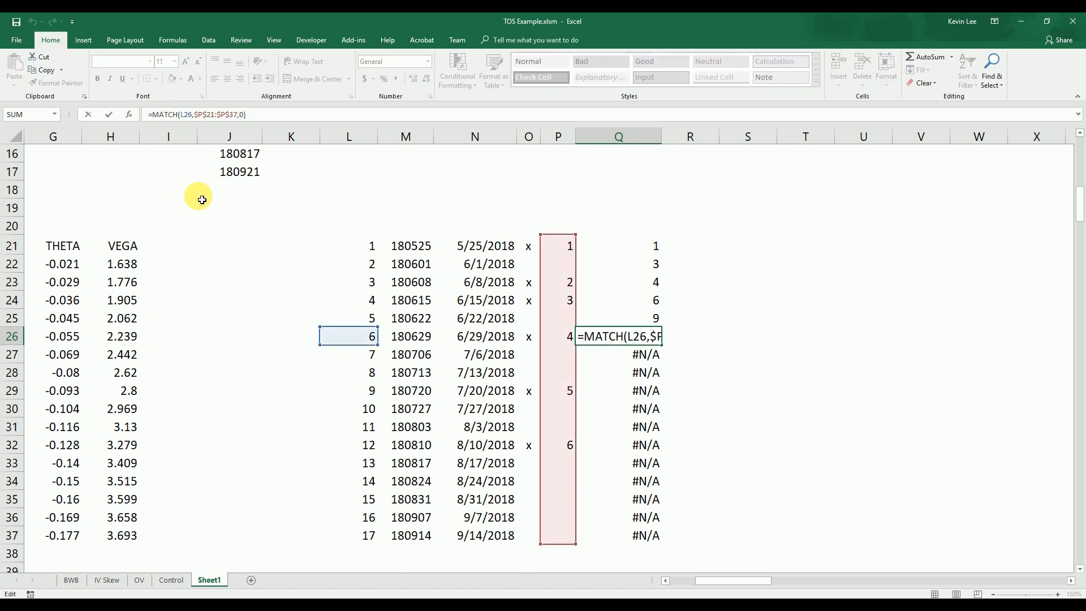
pyautogui.write('index')
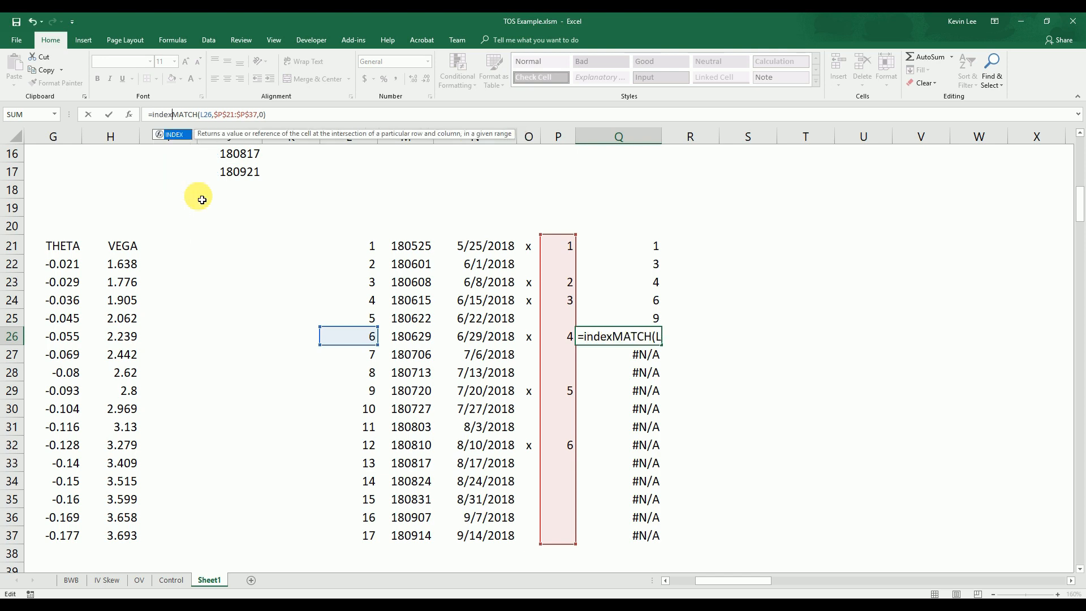
pyautogui.write('(')
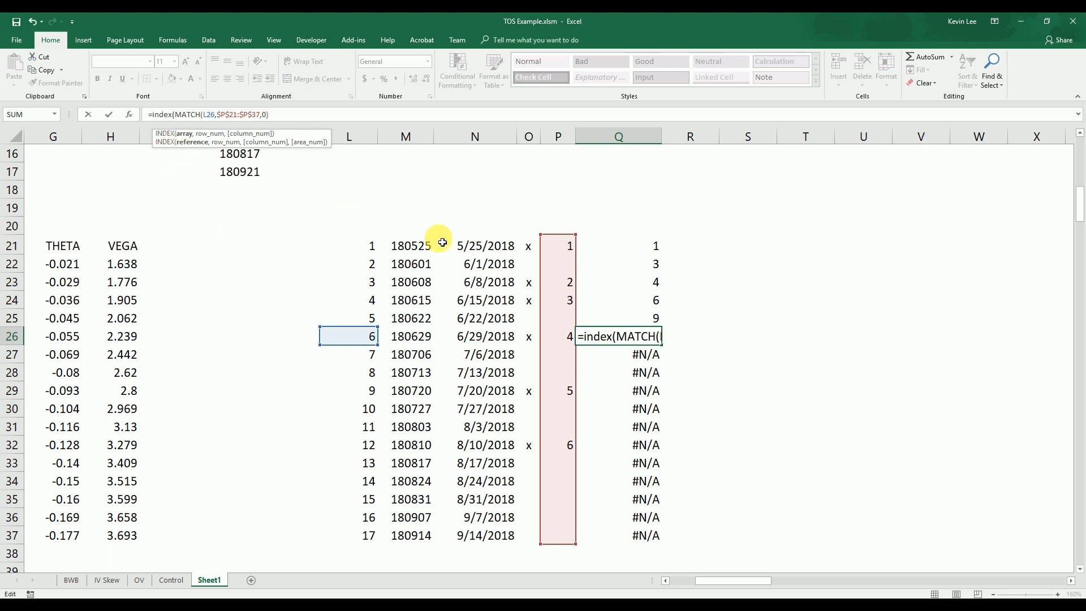
pyautogui.moveTo(418, 245); pyautogui.dragTo(430, 535)
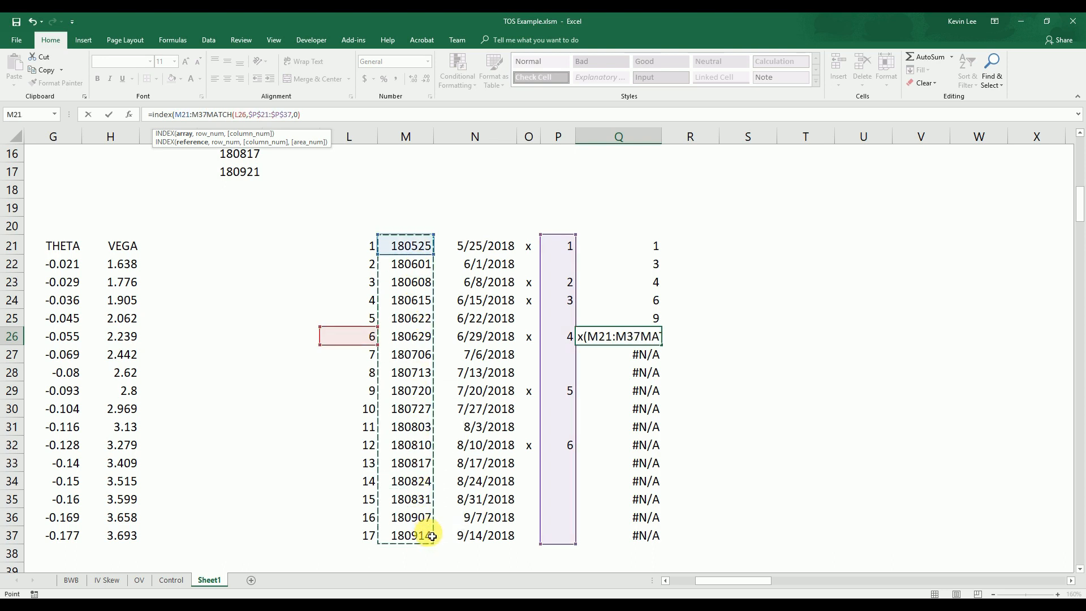
pyautogui.moveTo(431, 535); pyautogui.dragTo(431, 535)
pyautogui.write(',')
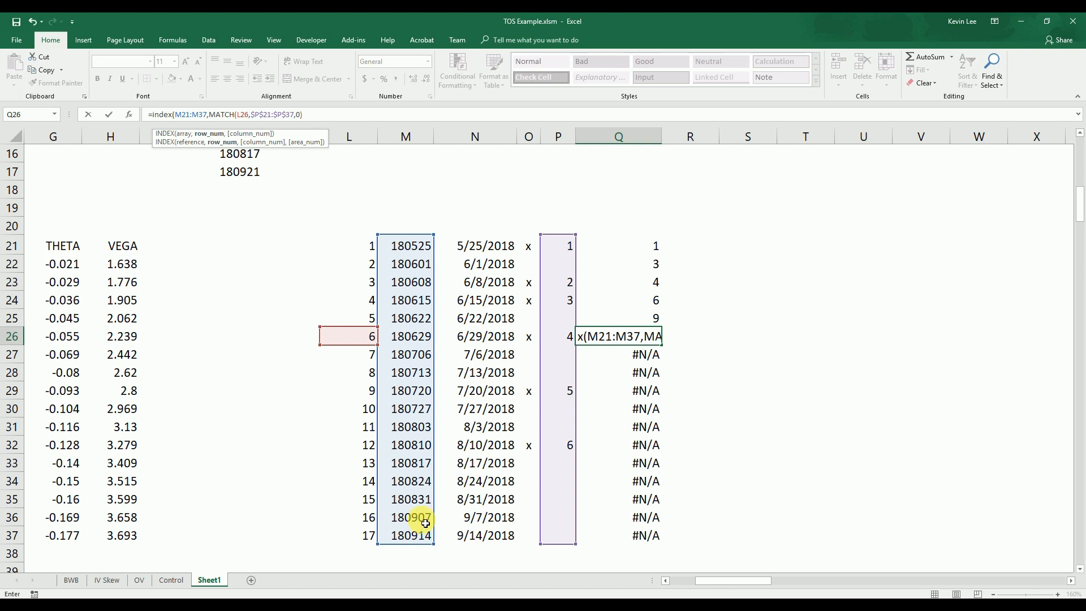
pyautogui.click(201, 114)
pyautogui.press('F4')
pyautogui.press('F4')
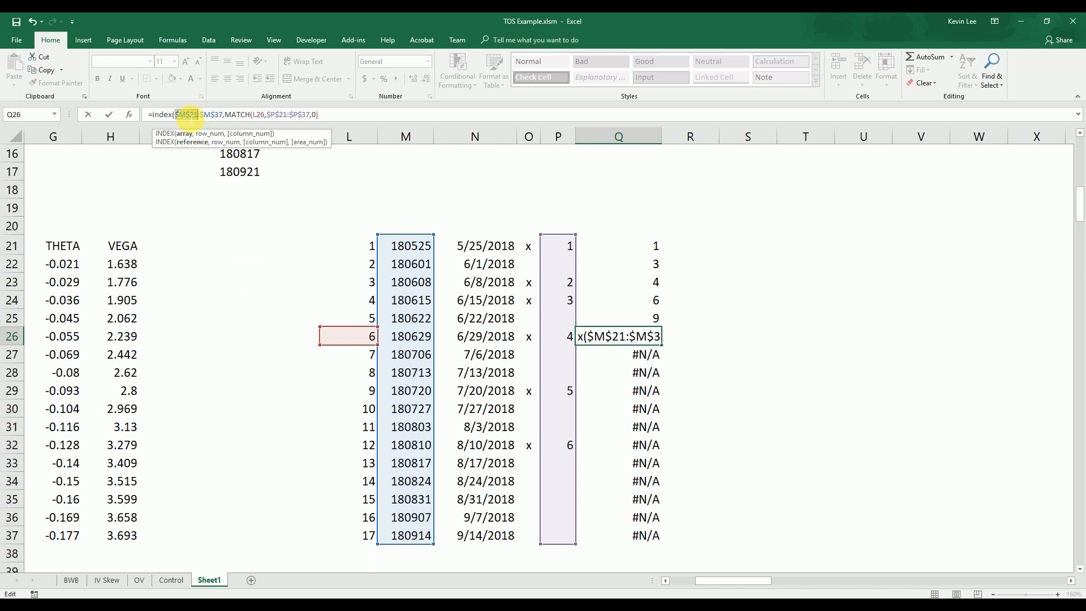
pyautogui.click(225, 115)
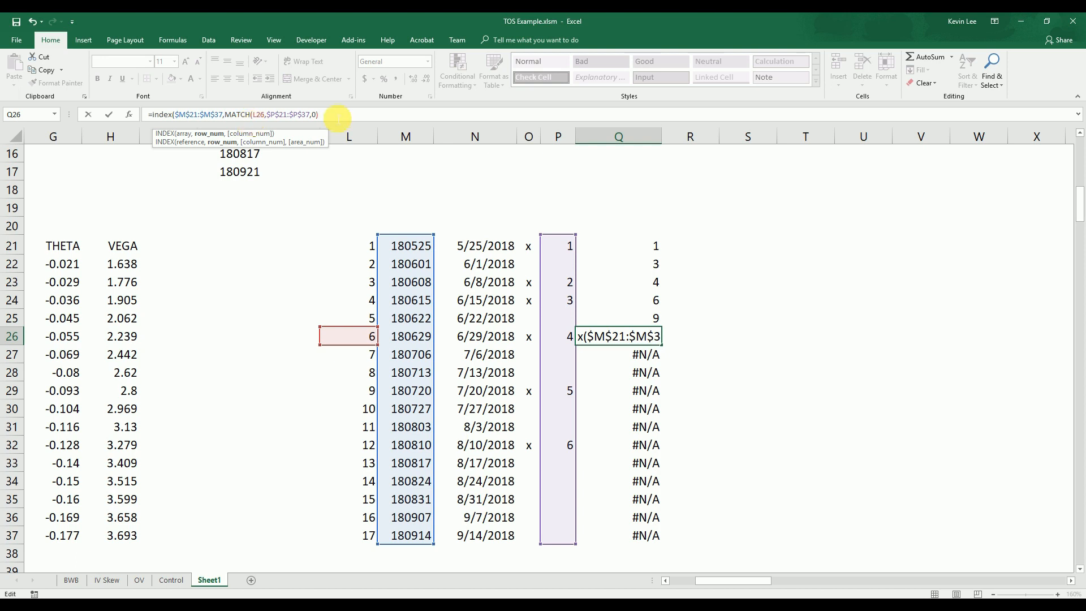
pyautogui.write(')')
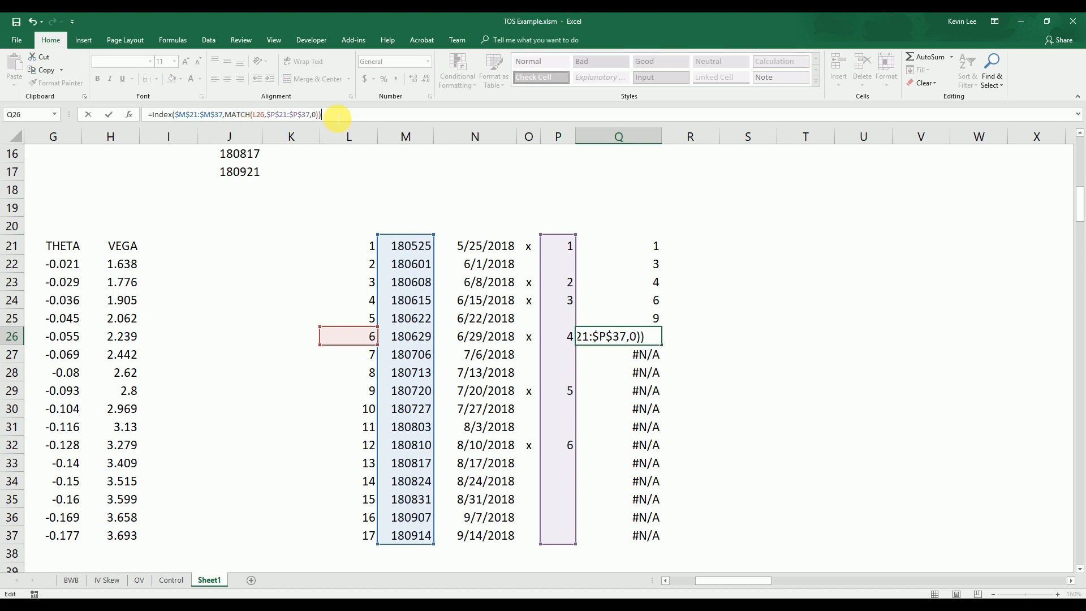
pyautogui.press('Return')
pyautogui.press('Up')
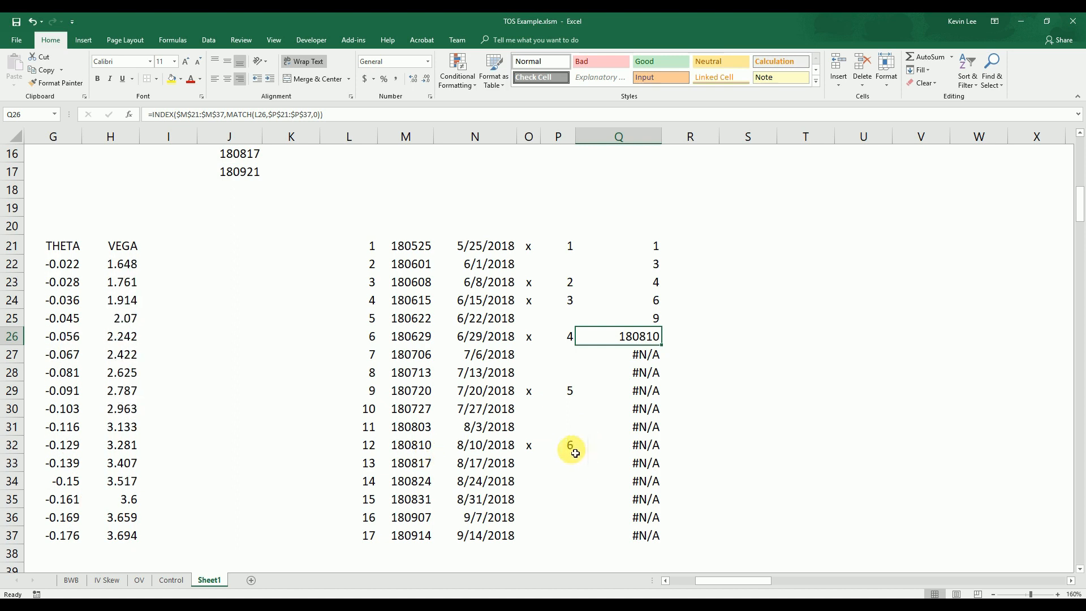
# Fill the INDEX/MATCH formula from Q26 up to Q21 and down to Q37.
pyautogui.moveTo(666, 349); pyautogui.dragTo(660, 249)
pyautogui.moveTo(660, 345); pyautogui.dragTo(661, 544)
pyautogui.click(713, 445)
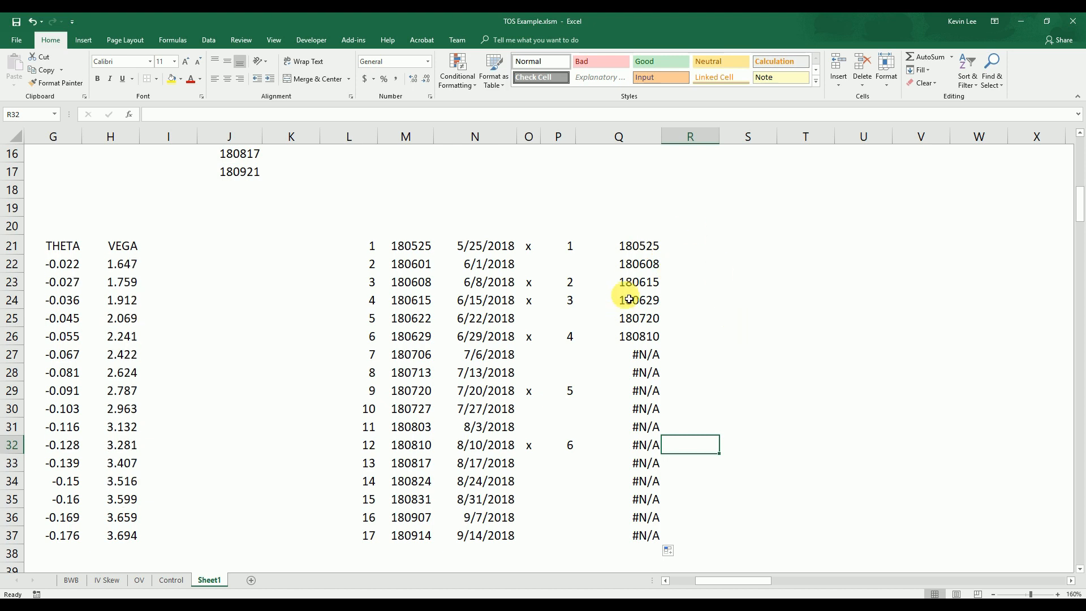
# Compare the expiries collected in Q21:Q37 with the choices offered by the Expiry list in C15.
pyautogui.moveTo(642, 249); pyautogui.dragTo(645, 339)
pyautogui.moveTo(741, 579); pyautogui.dragTo(718, 580)
pyautogui.scroll(1, 696, 526)
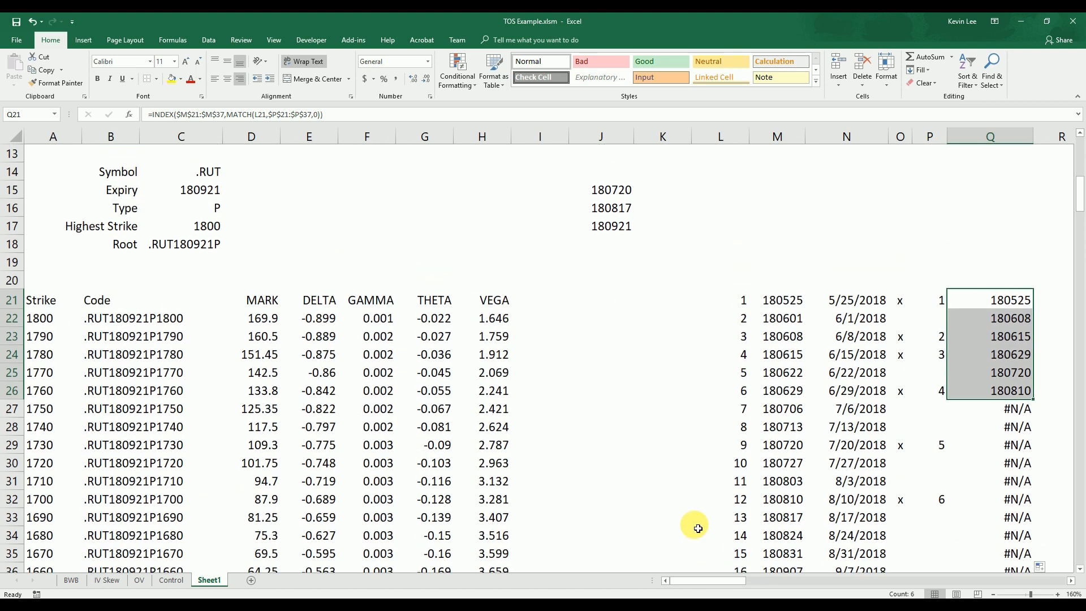
pyautogui.click(225, 193)
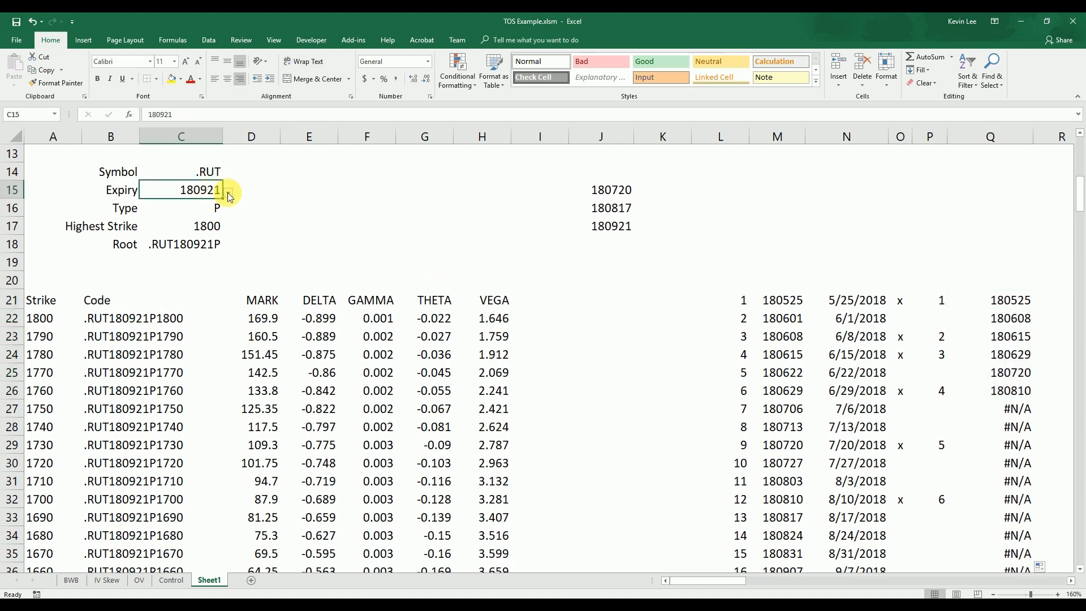
pyautogui.click(229, 192)
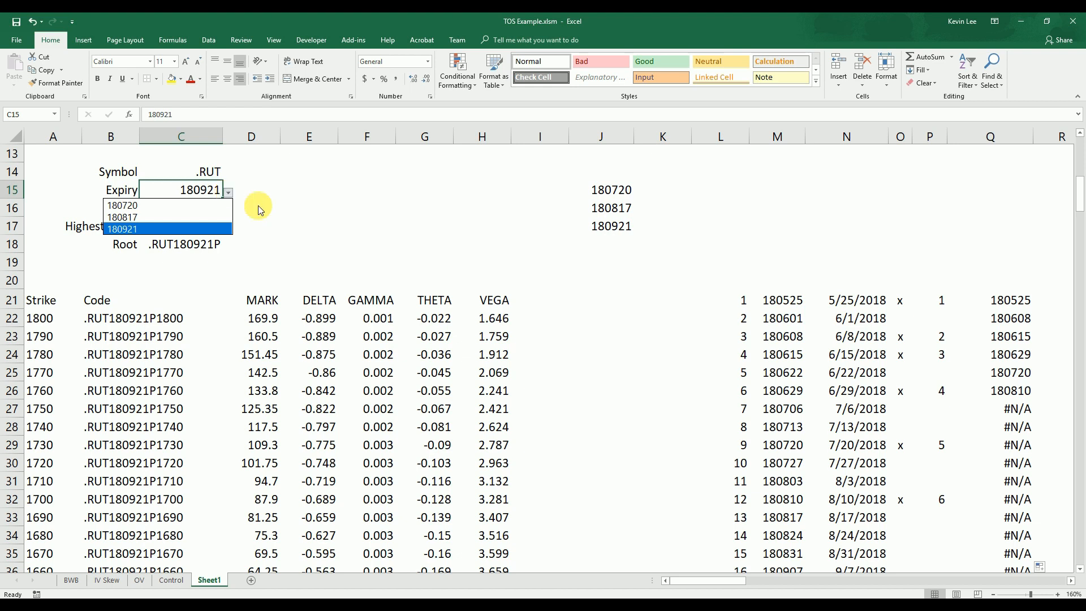
pyautogui.press('Escape')
pyautogui.moveTo(731, 581); pyautogui.dragTo(760, 582)
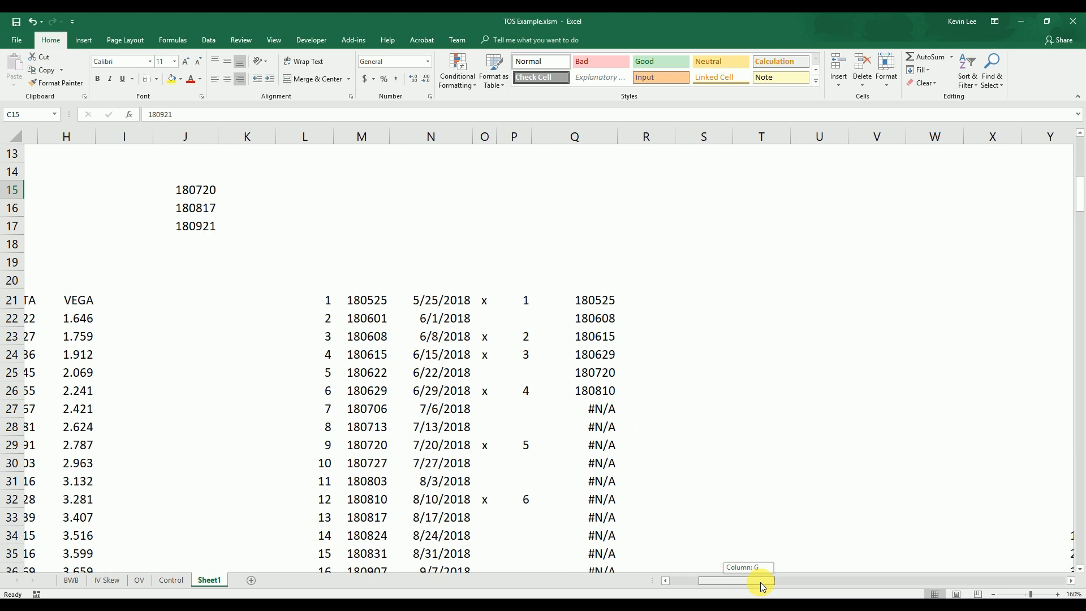
pyautogui.click(671, 349)
pyautogui.scroll(1, 643, 460)
pyautogui.moveTo(583, 358); pyautogui.dragTo(583, 553)
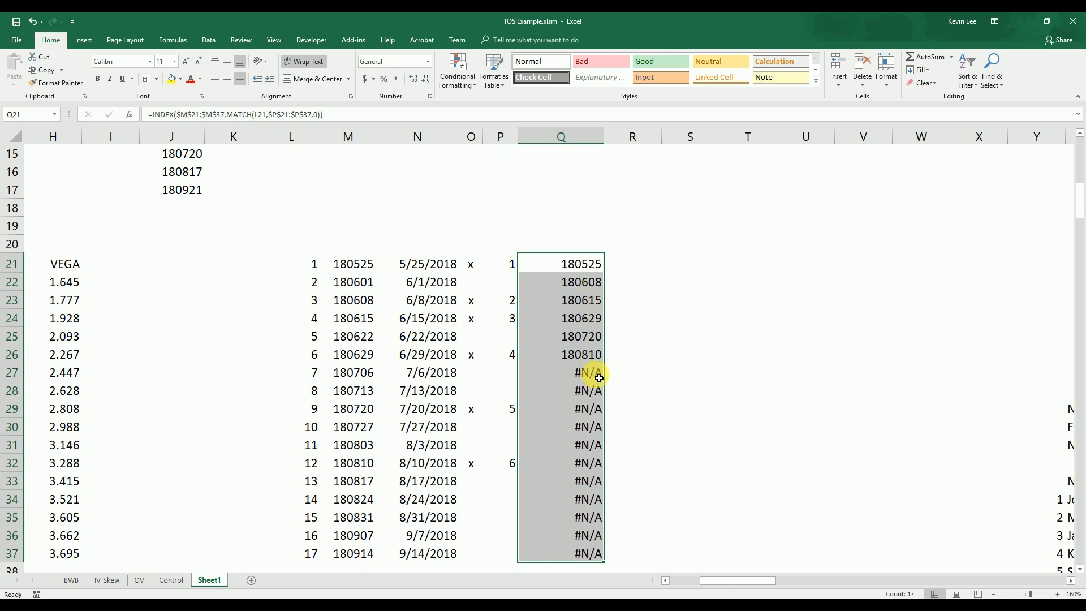
pyautogui.click(665, 283)
pyautogui.scroll(1, 666, 286)
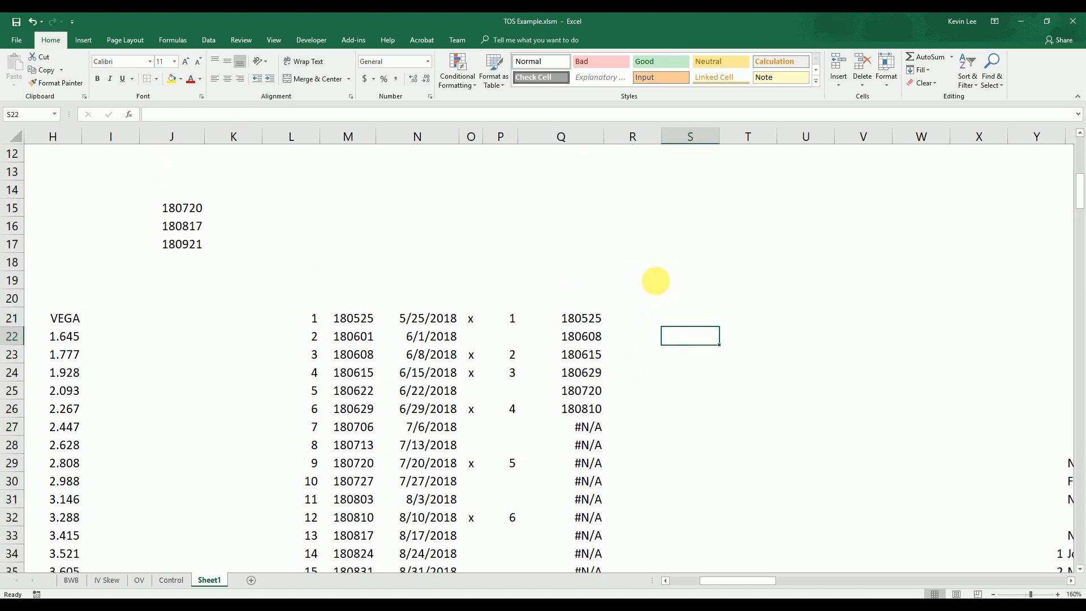
# Enter =COUNTIF(Q21:Q37,"<>#N/A") in Q19 to count the valid expiries.
pyautogui.click(574, 281)
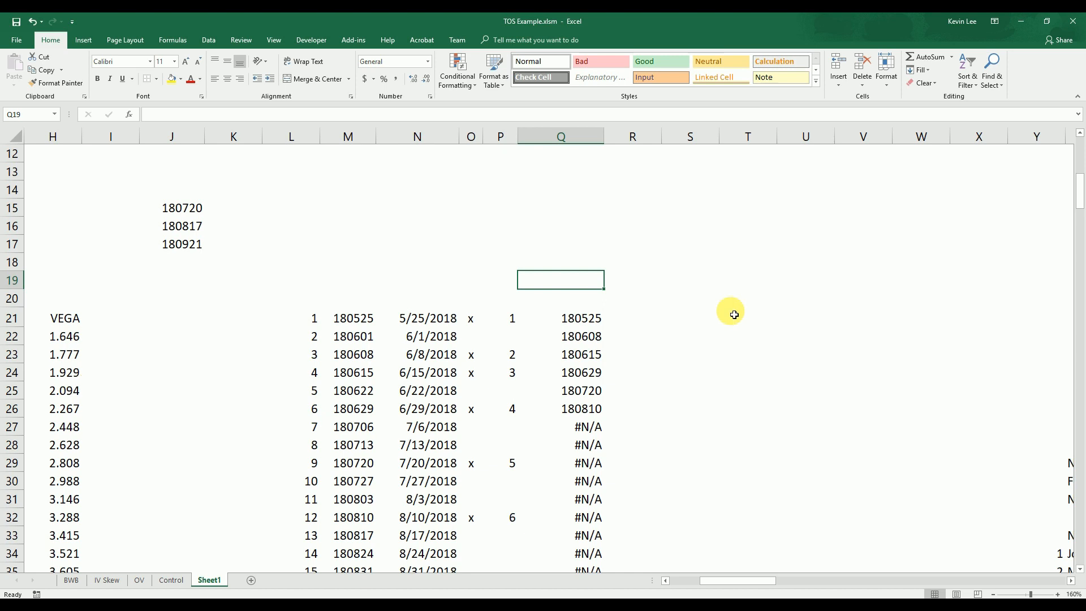
pyautogui.write('=')
pyautogui.write('ountif(')
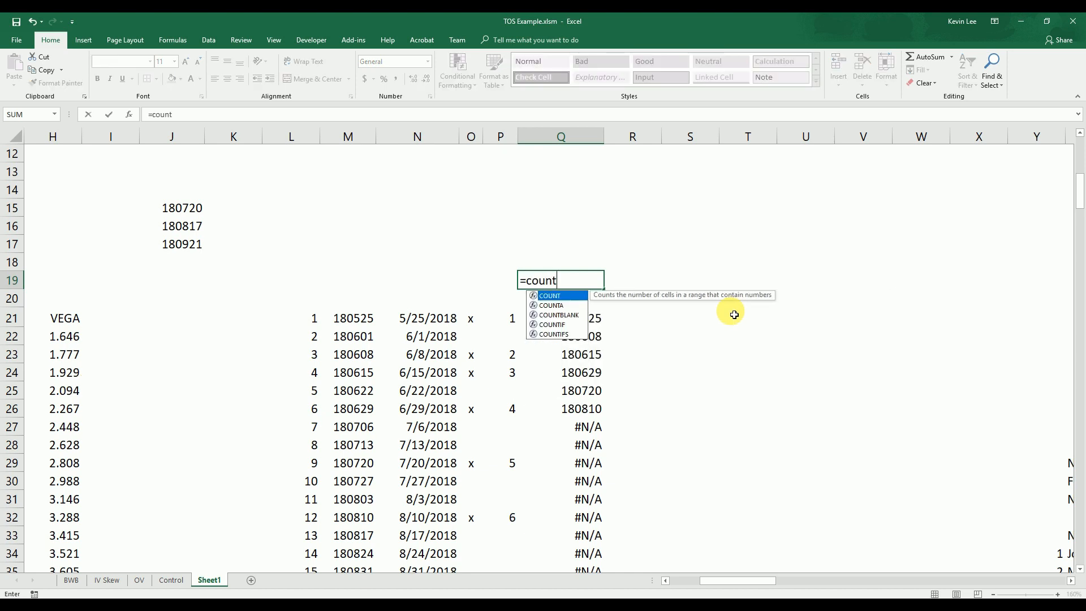
pyautogui.click(591, 318)
pyautogui.scroll(-4, 590, 317)
pyautogui.keyDown('shift'); pyautogui.click(602, 396); pyautogui.keyUp('shift')
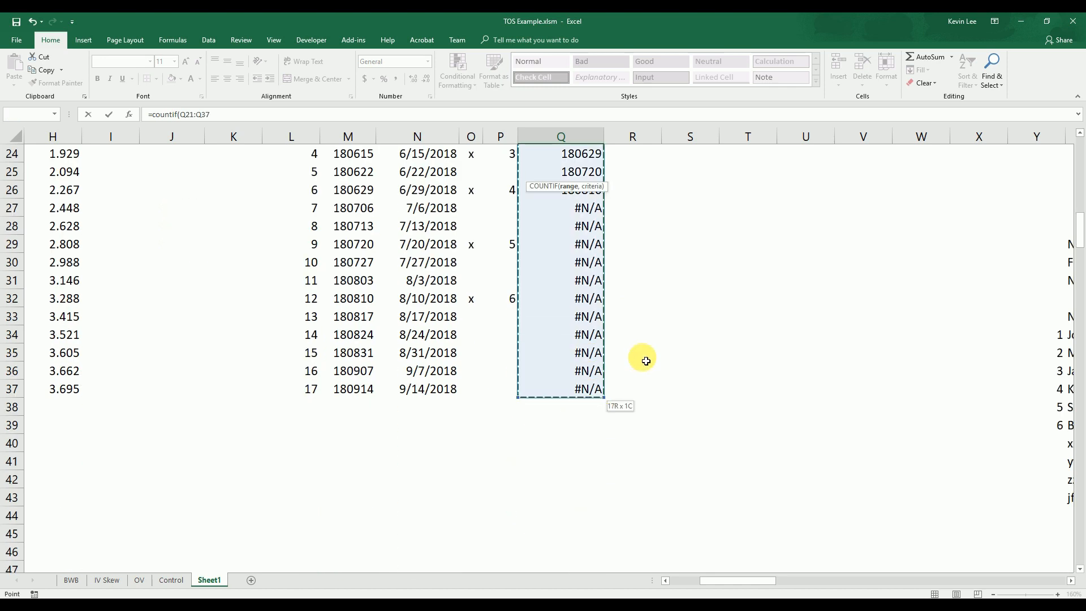
pyautogui.scroll(4, 642, 359)
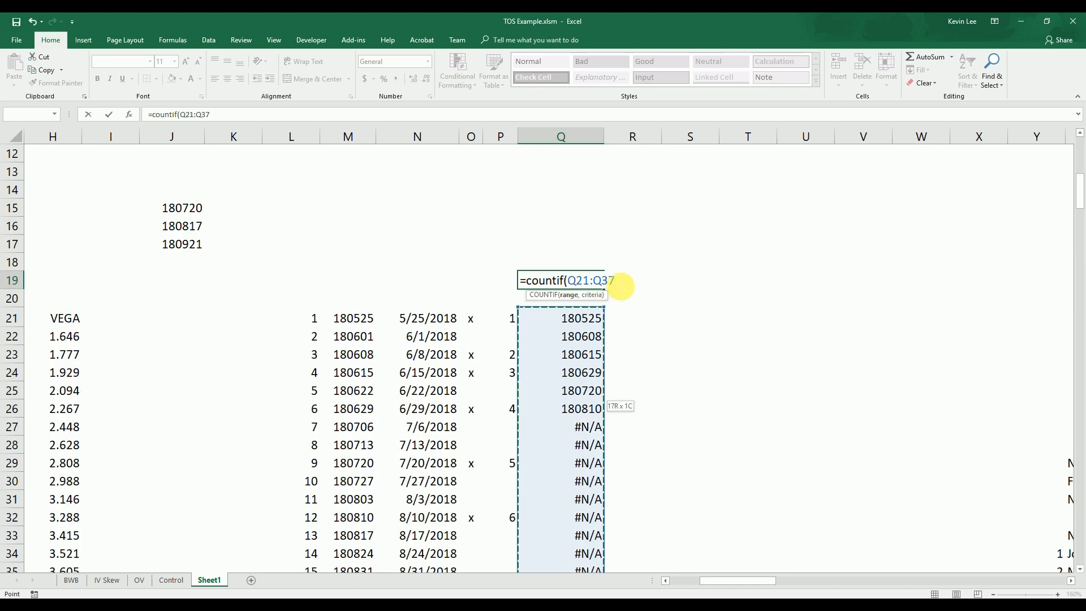
pyautogui.write(',"<>#N/A')
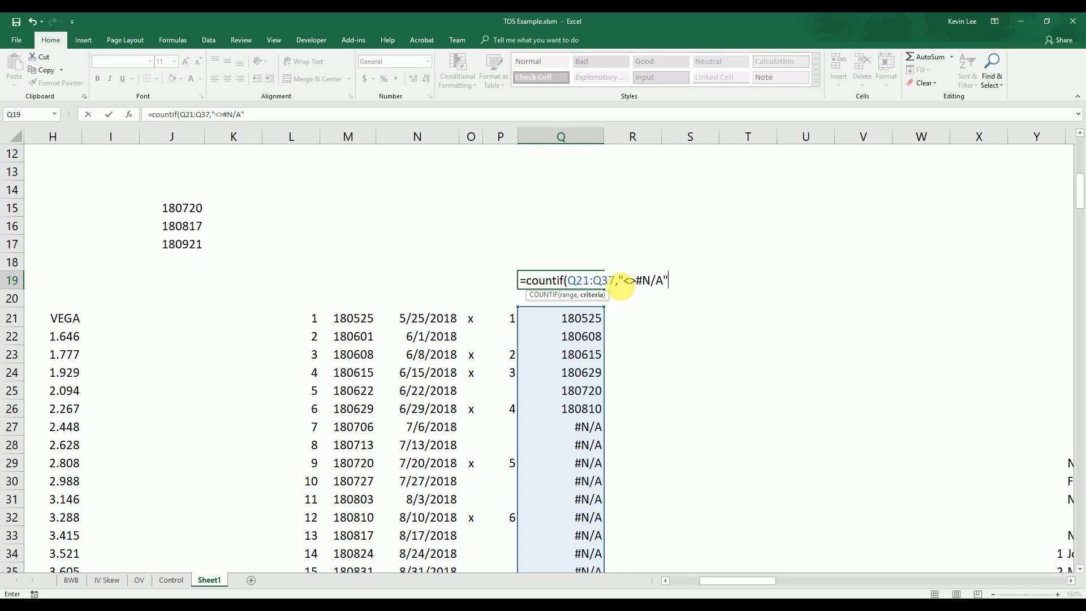
pyautogui.write(')')
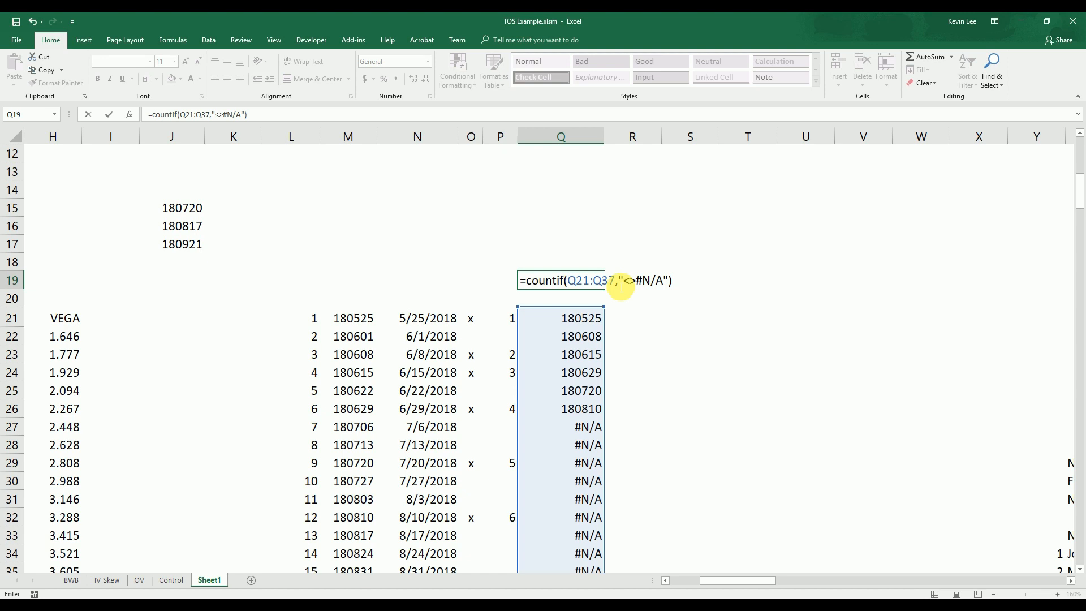
pyautogui.press('Return')
pyautogui.scroll(-1, 619, 286)
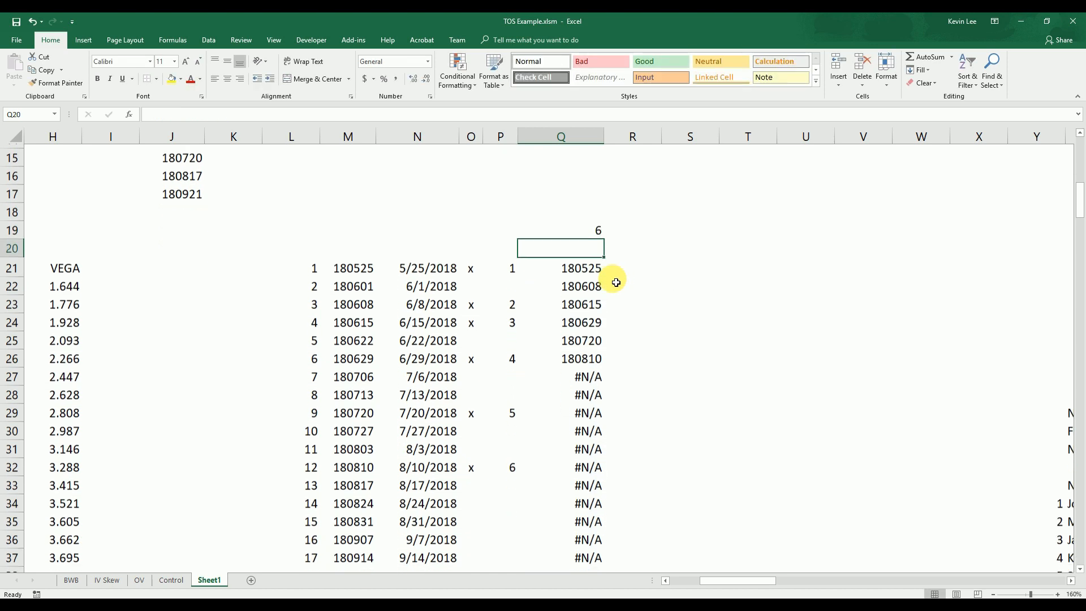
# Mark 8/17/2018 with an x in O33 and clear the x beside 5/25/2018 in O21.
pyautogui.click(475, 480)
pyautogui.write('x')
pyautogui.click(548, 501)
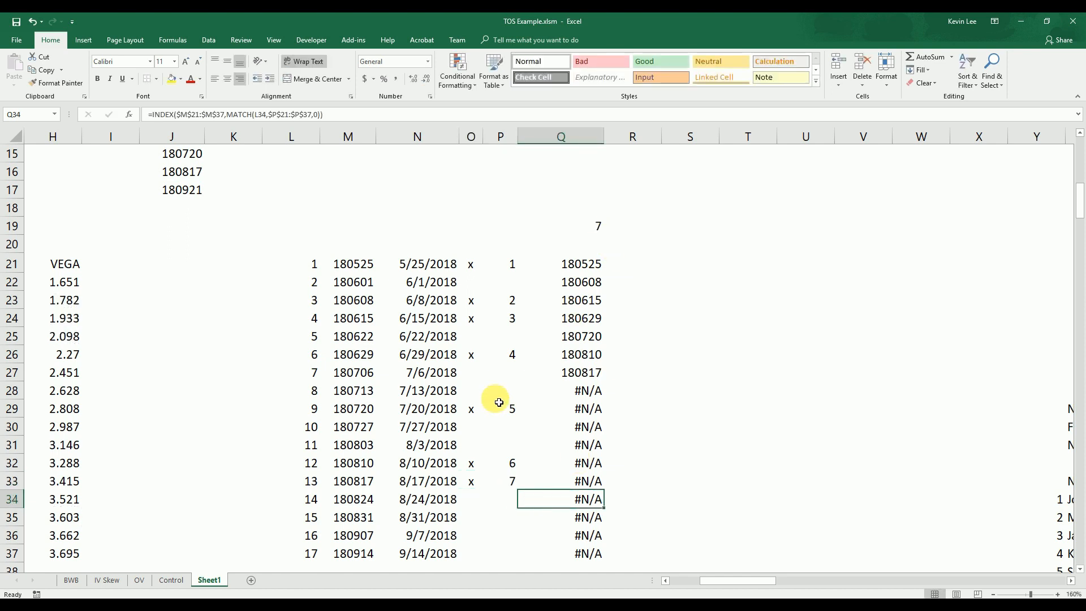
pyautogui.click(479, 268)
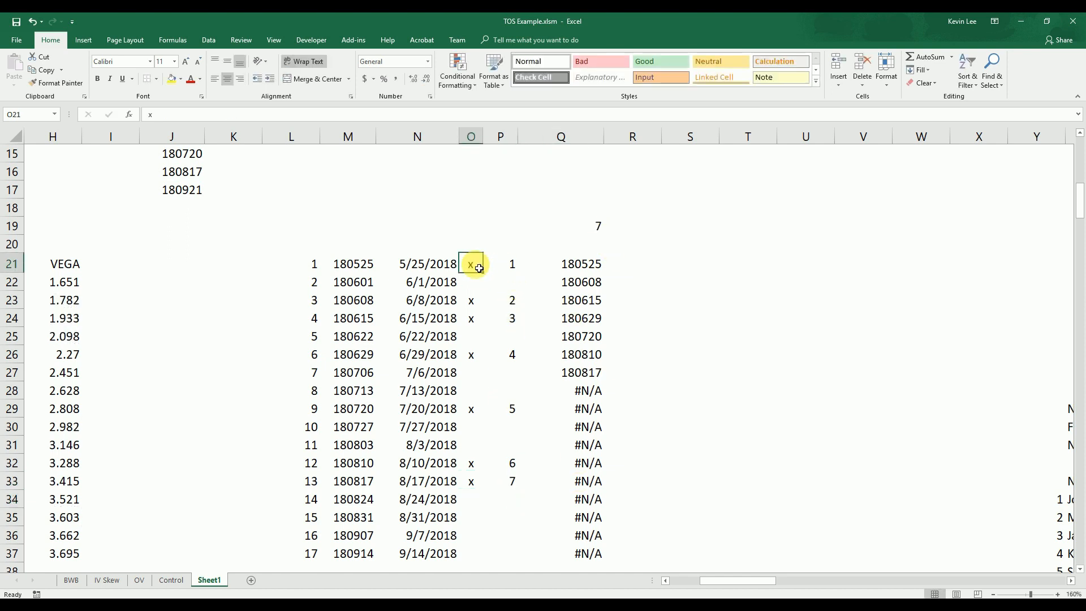
pyautogui.press('Delete')
# Mark 8/31/2018 in O35 and 9/14/2018 in O37 with an x.
pyautogui.click(480, 527)
pyautogui.write('x')
pyautogui.click(551, 514)
pyautogui.click(692, 484)
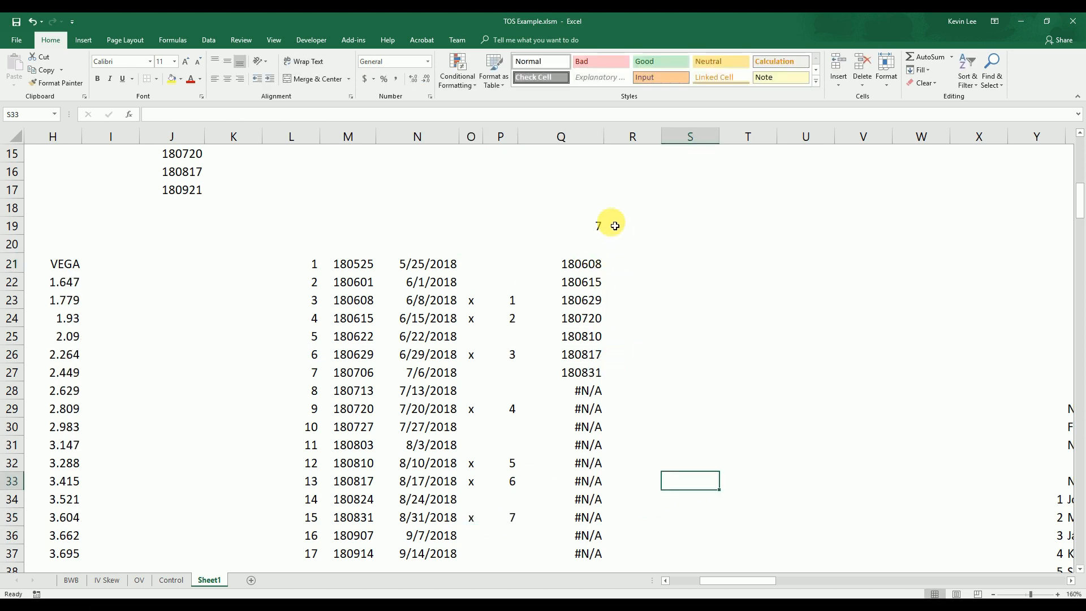
pyautogui.click(480, 552)
pyautogui.write('x')
pyautogui.click(695, 501)
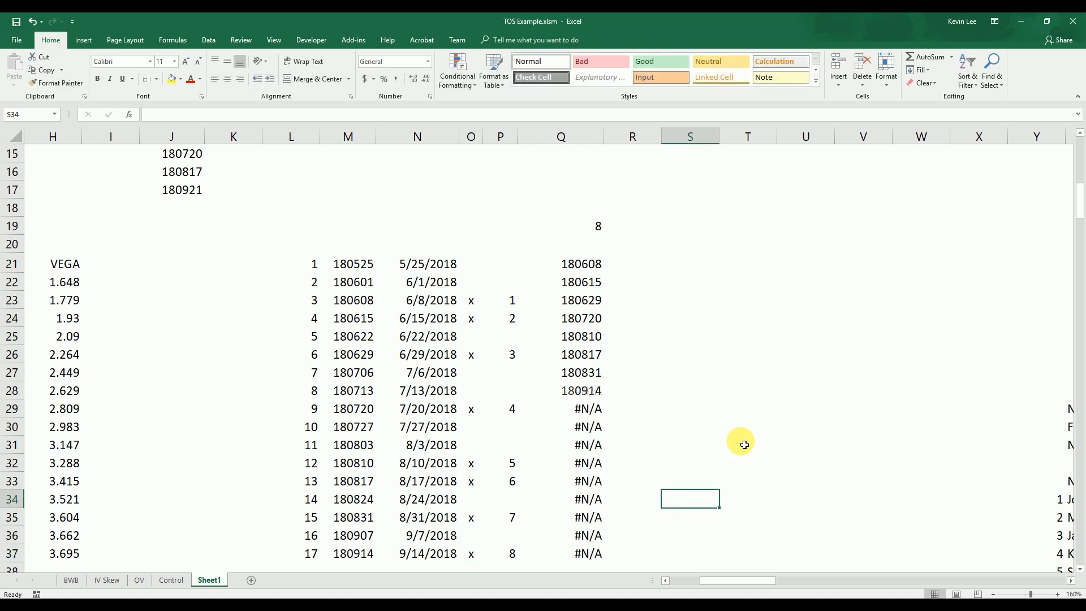
# Examine the count in Q19 against the valid and #N/A entries in Q21:Q37.
pyautogui.click(598, 225)
pyautogui.moveTo(588, 265); pyautogui.dragTo(588, 444)
pyautogui.moveTo(588, 521); pyautogui.dragTo(588, 392)
pyautogui.click(652, 392)
pyautogui.click(662, 359)
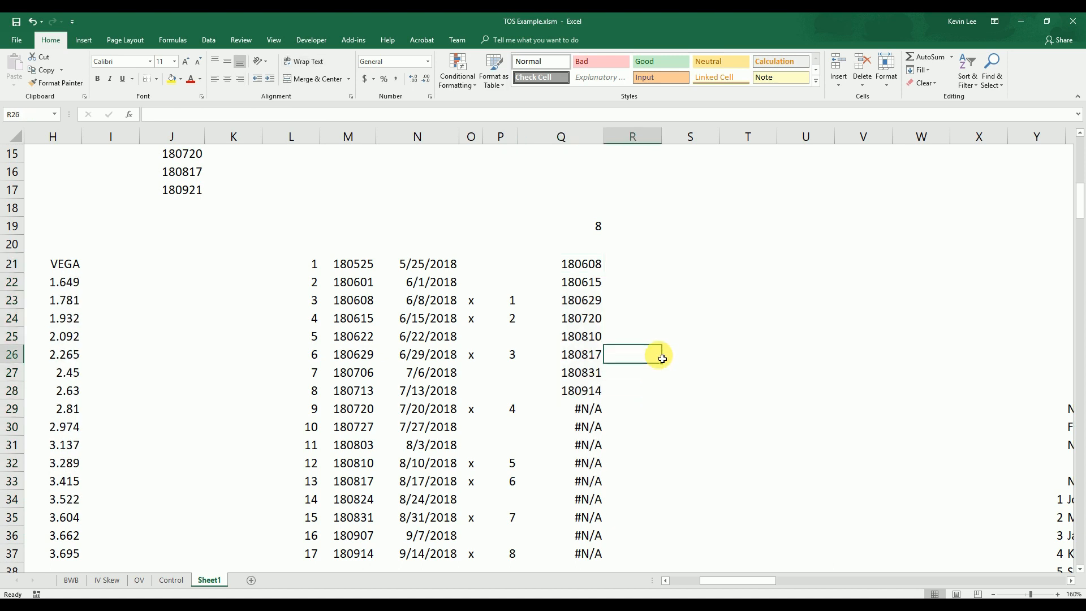
# Delete the old hard-coded expiry values from J15:K19.
pyautogui.scroll(-3, 663, 359)
pyautogui.moveTo(736, 583); pyautogui.dragTo(618, 586)
pyautogui.scroll(2, 536, 492)
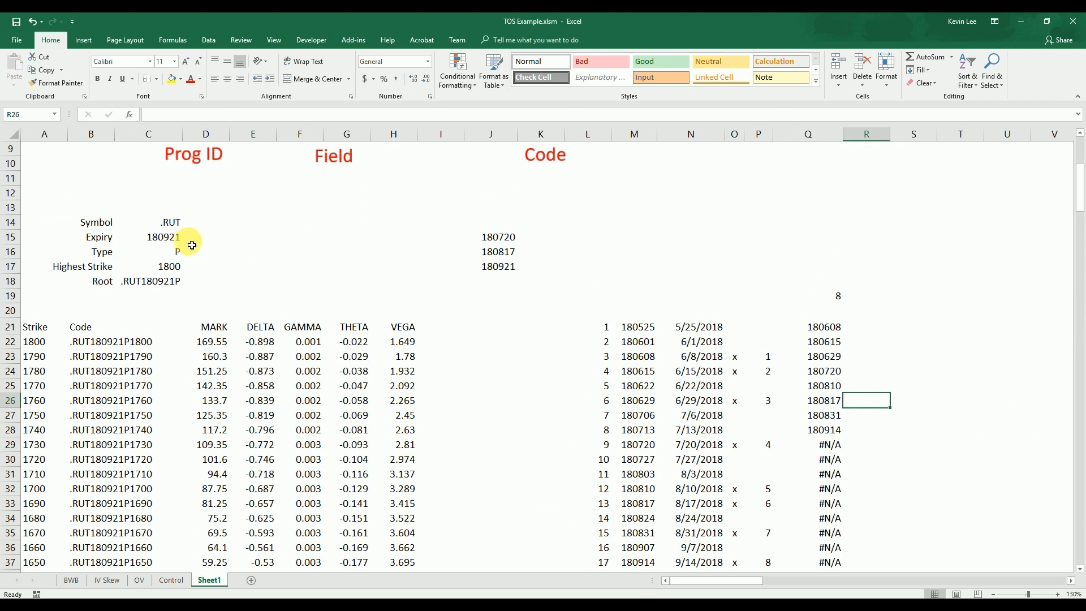
pyautogui.click(173, 239)
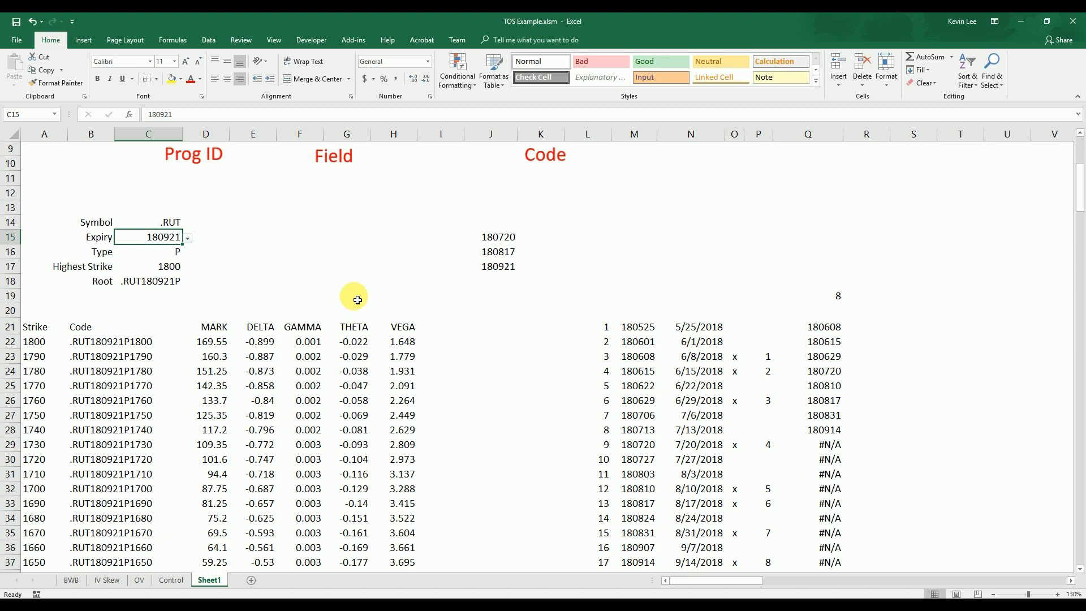
pyautogui.moveTo(540, 295); pyautogui.dragTo(487, 236)
pyautogui.press('Delete')
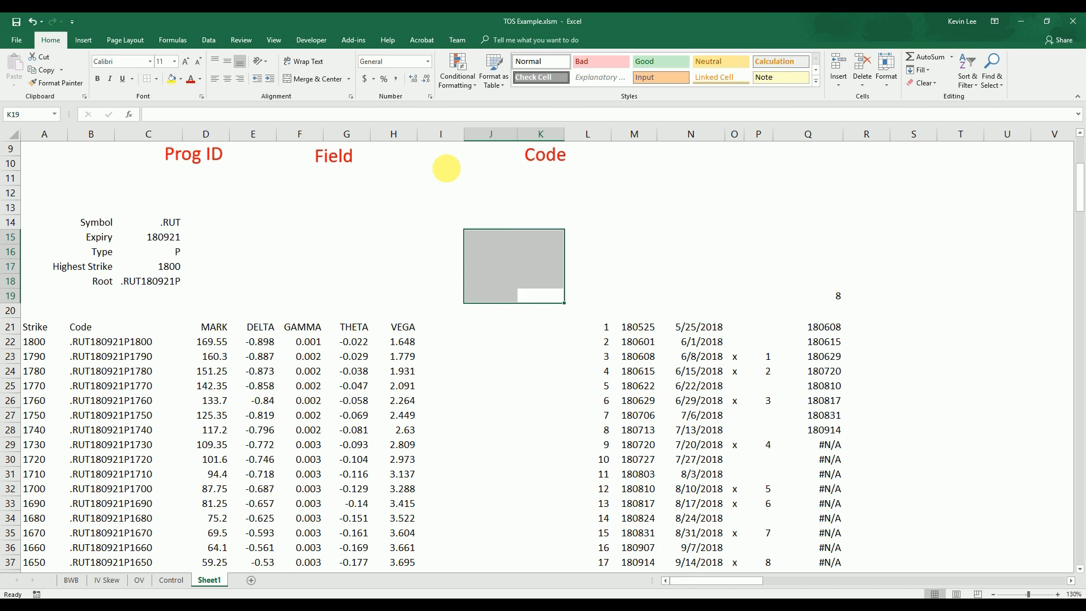
# Set the source of the Expiry cell's validation list in C15 to =OFFSET($Q$21,0,0,$Q$19,1).
pyautogui.click(154, 238)
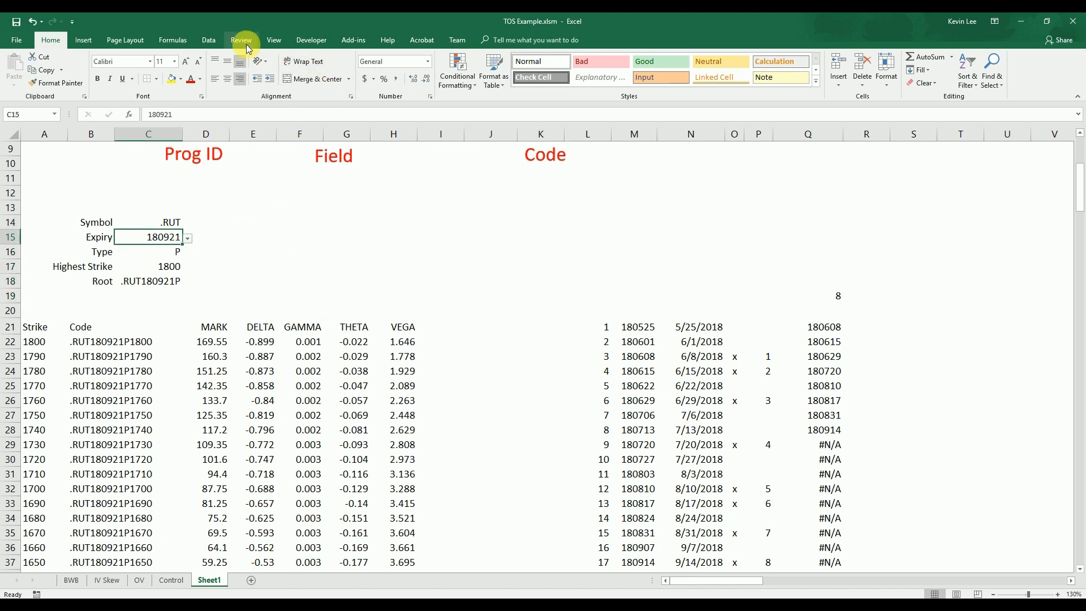
pyautogui.click(209, 39)
pyautogui.click(560, 84)
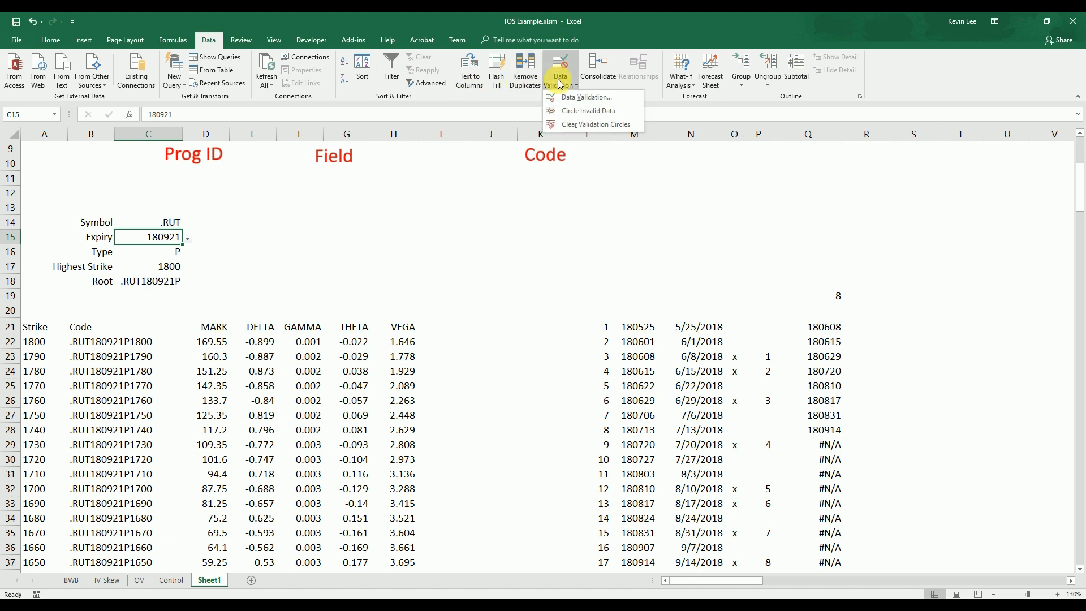
pyautogui.click(587, 97)
pyautogui.click(474, 369)
pyautogui.moveTo(441, 371); pyautogui.dragTo(404, 371)
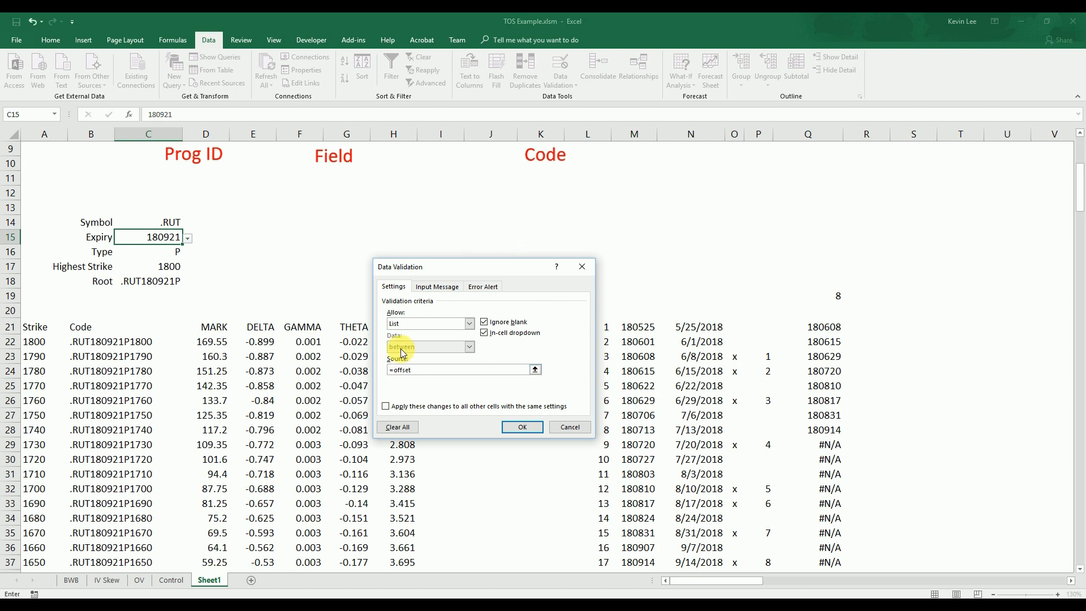
pyautogui.press('BackSpace')
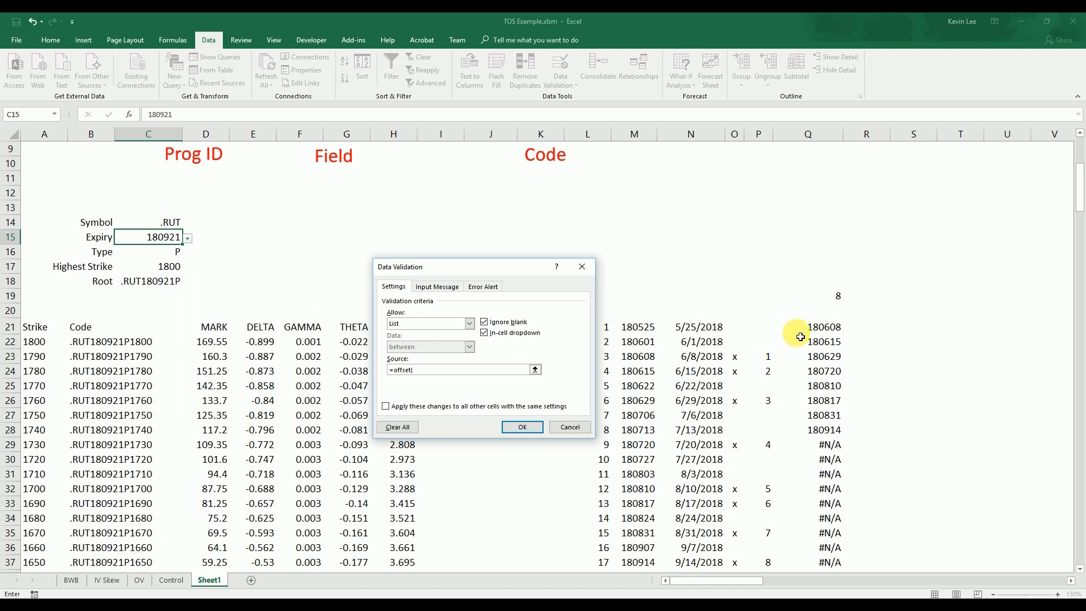
pyautogui.write('(')
pyautogui.click(822, 332)
pyautogui.write(',0,0')
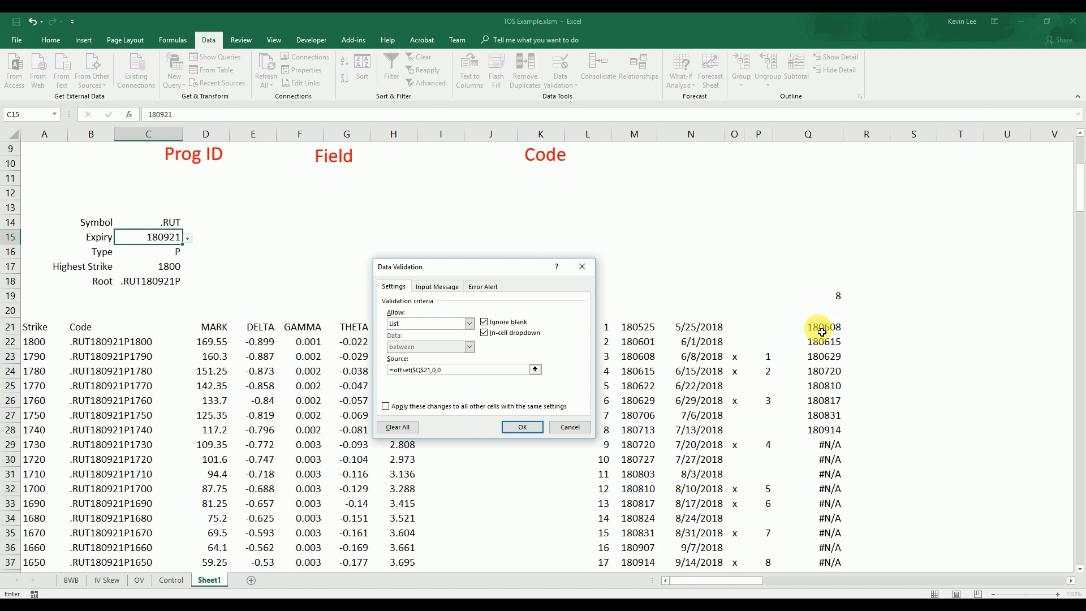
pyautogui.write(',')
pyautogui.click(838, 299)
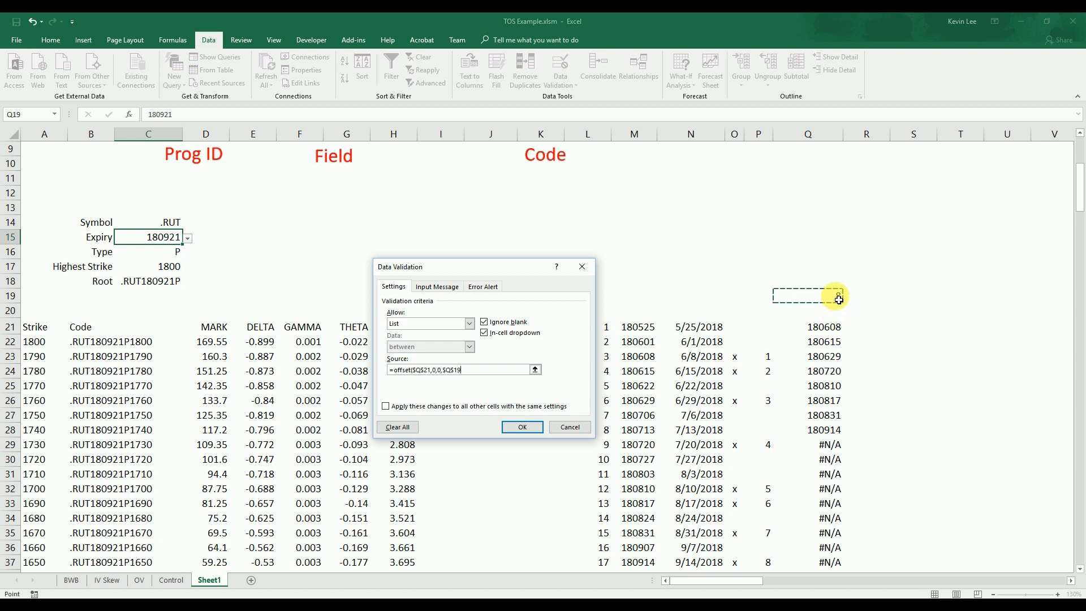
pyautogui.write(',1')
pyautogui.press('Return')
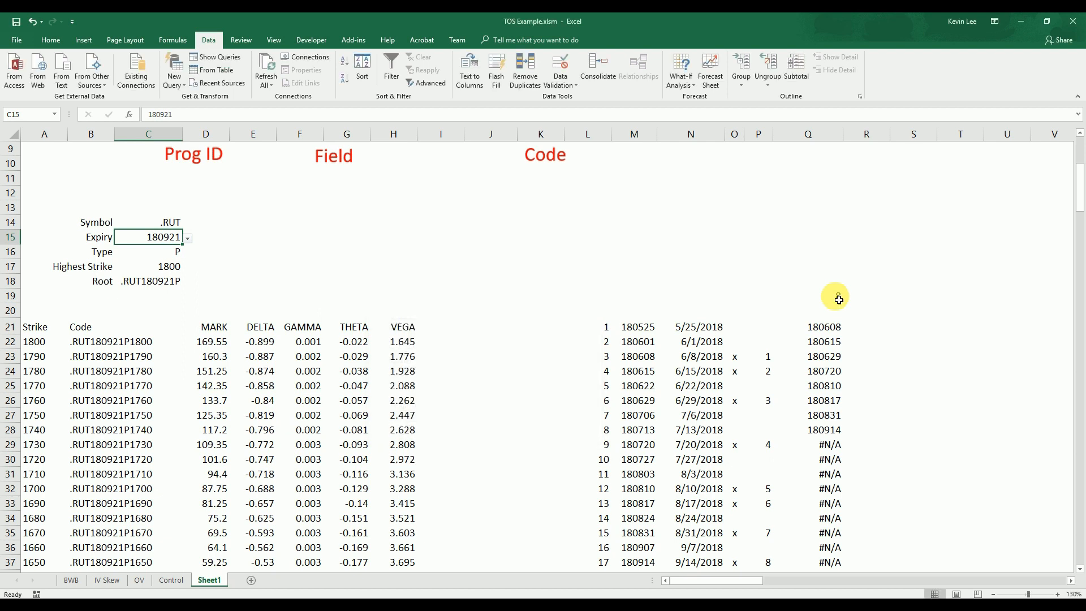
# Check the choices in the Expiry list in C15 against column Q, keeping the current expiry selected.
pyautogui.click(320, 237)
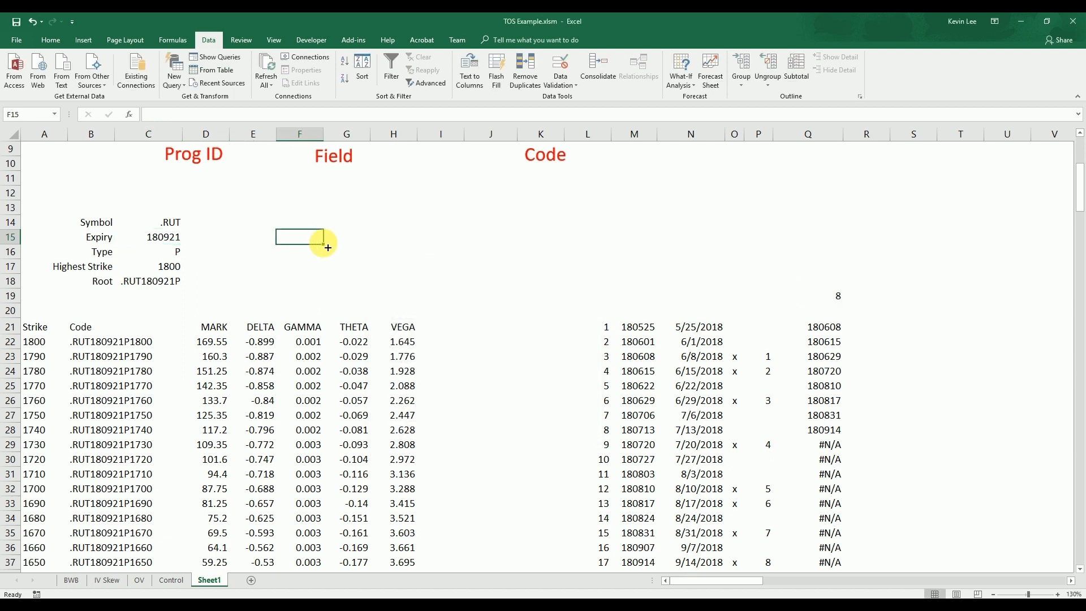
pyautogui.click(181, 239)
pyautogui.click(189, 239)
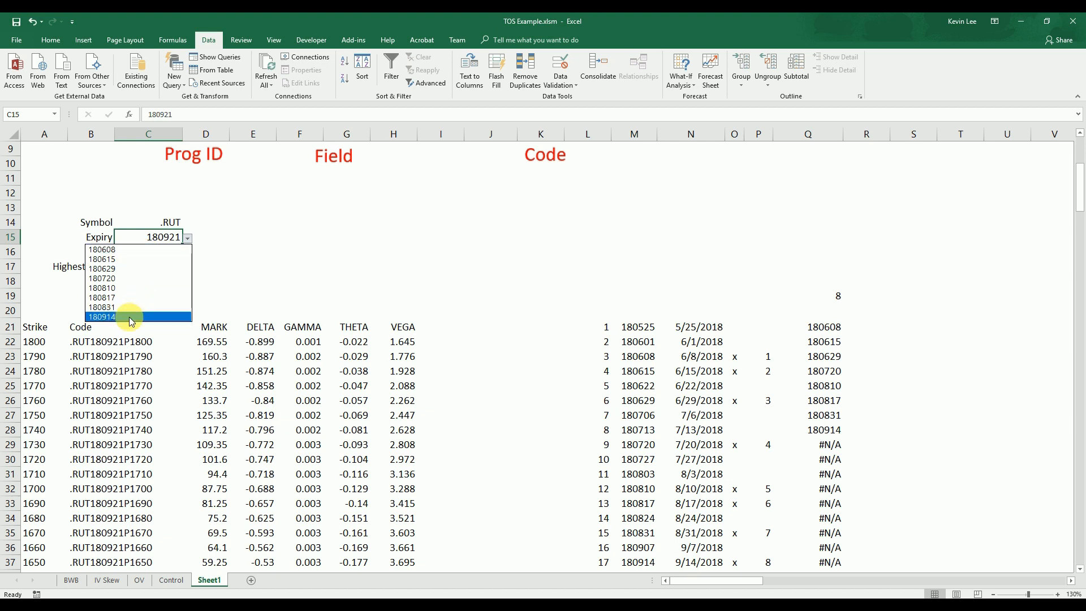
pyautogui.press('Escape')
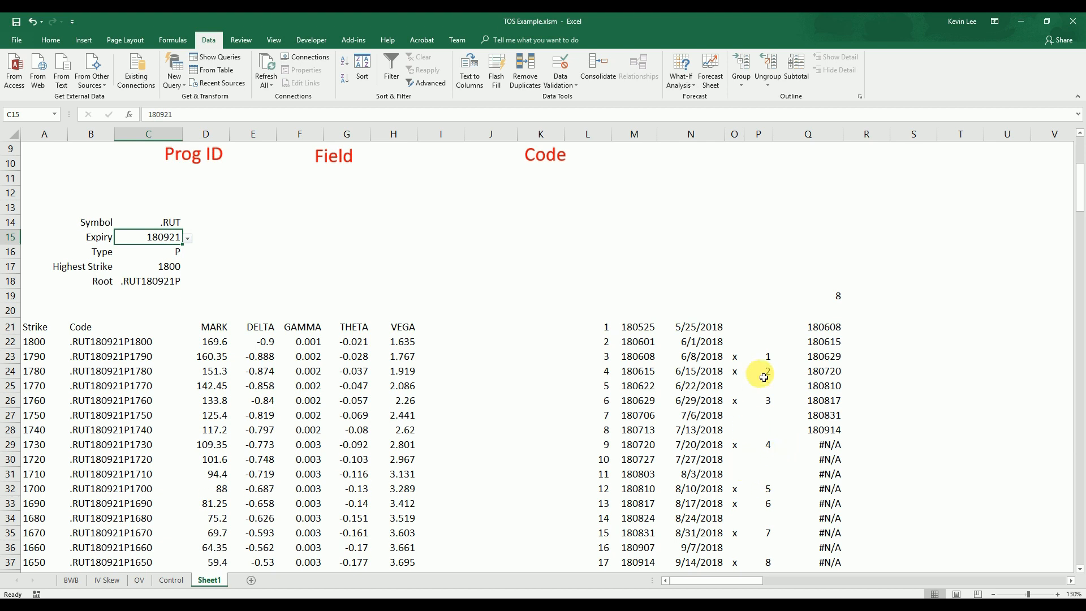
# Clear the x marks in O26:O37, then mark only 6/29/2018 in O26 with an x.
pyautogui.scroll(-1, 749, 367)
pyautogui.moveTo(779, 528)
pyautogui.mouseDown()
pyautogui.moveTo(751, 359)
pyautogui.moveTo(717, 368)
pyautogui.moveTo(766, 456)
pyautogui.moveTo(746, 508)
pyautogui.moveTo(739, 354)
pyautogui.mouseUp()
pyautogui.press('Delete')
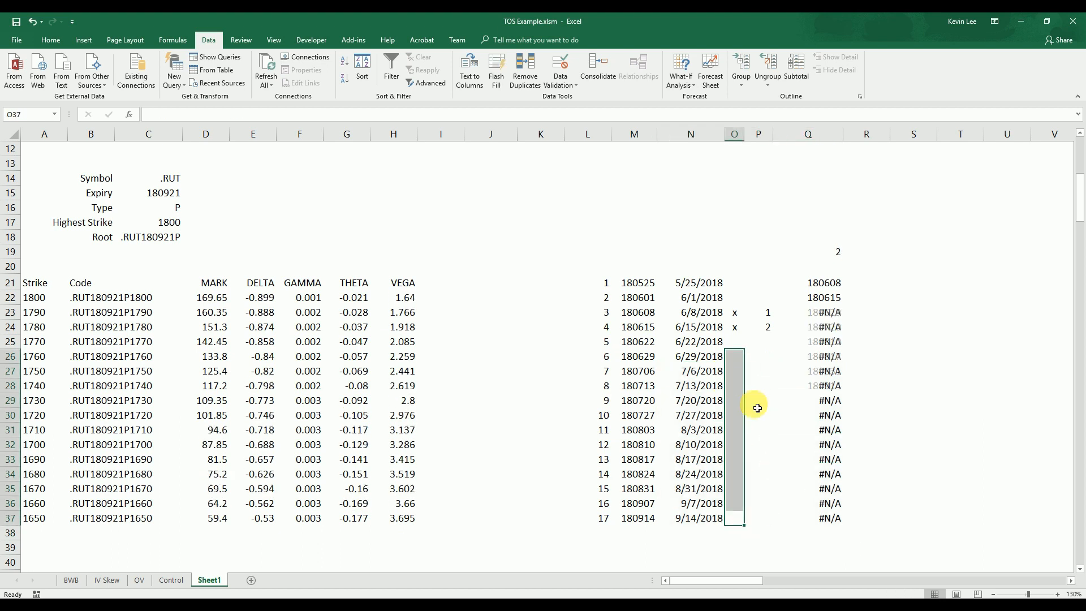
pyautogui.click(757, 402)
pyautogui.scroll(2, 741, 424)
pyautogui.click(735, 447)
pyautogui.write('x')
pyautogui.click(734, 340)
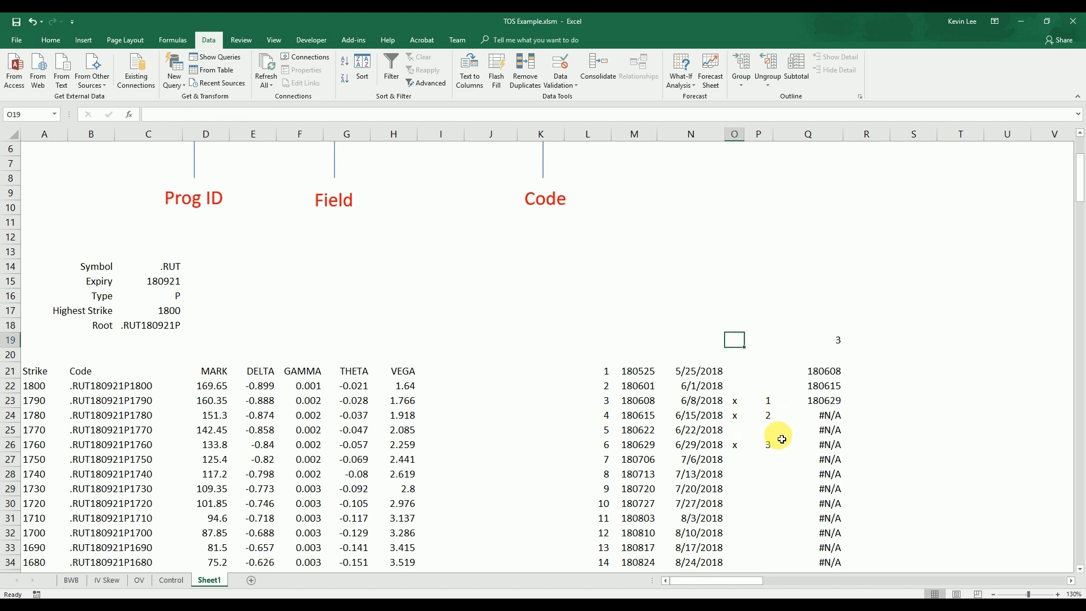
# Open the Expiry list in C15 to compare its choices with the revised x-marked dates.
pyautogui.click(172, 287)
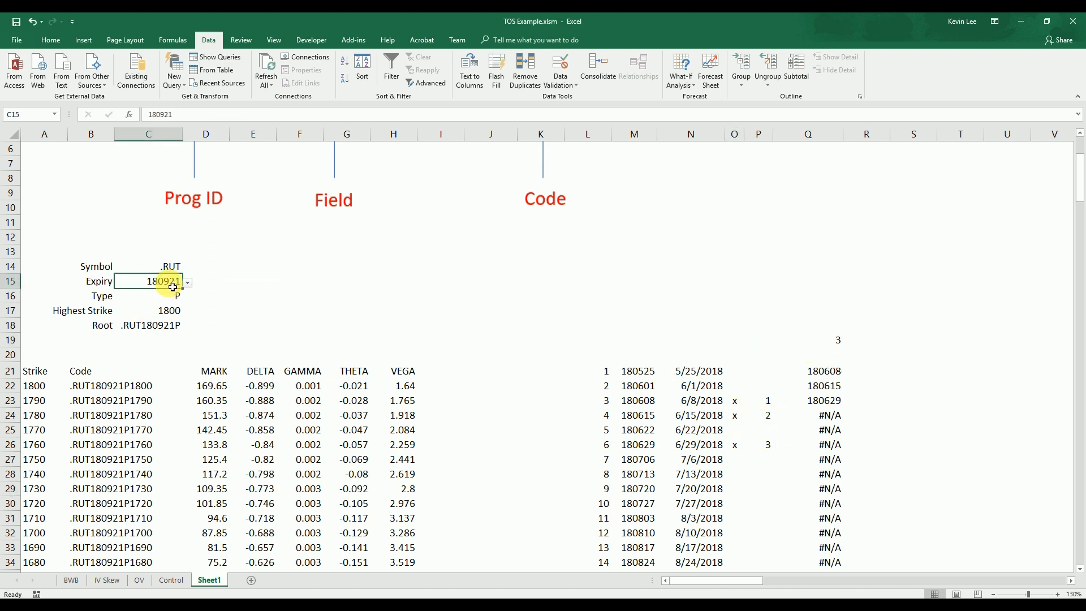
pyautogui.click(187, 283)
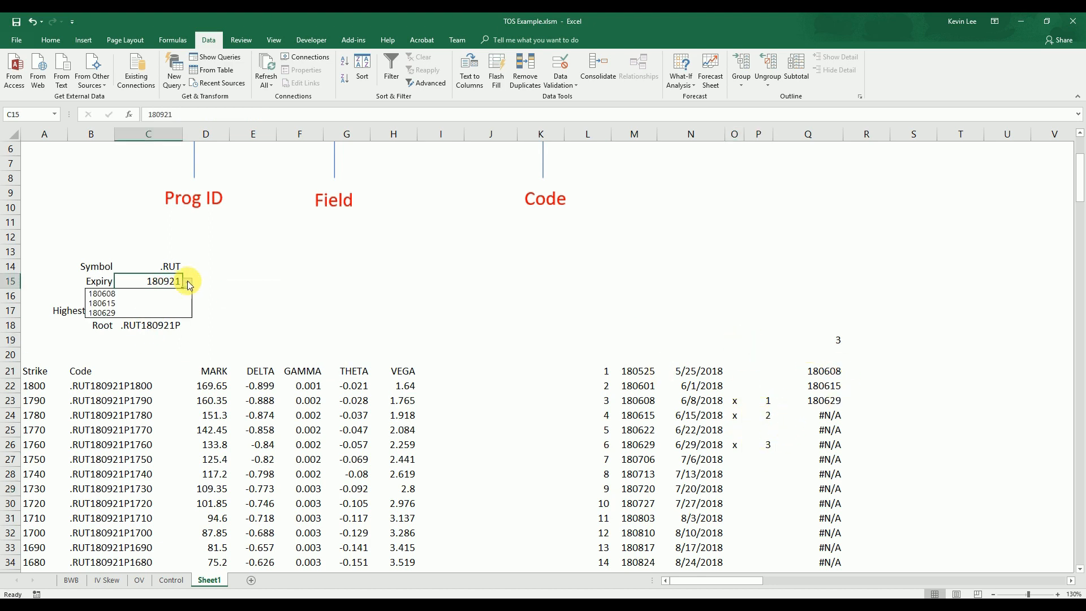
# Set the Expiry in C15 to 180615 and review the choices offered by its list.
pyautogui.click(156, 303)
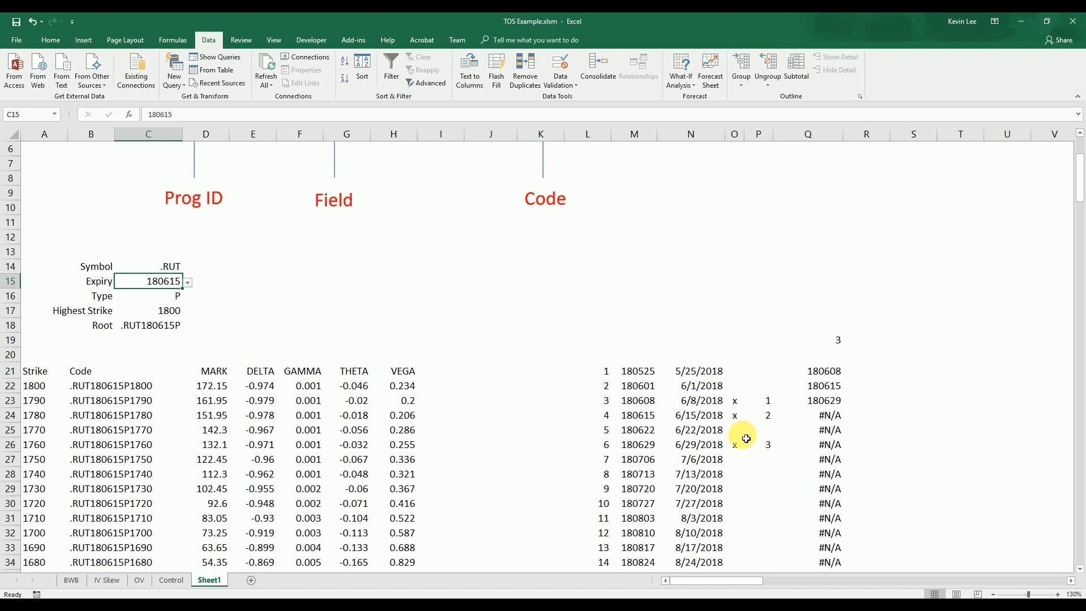
pyautogui.scroll(-1, 745, 437)
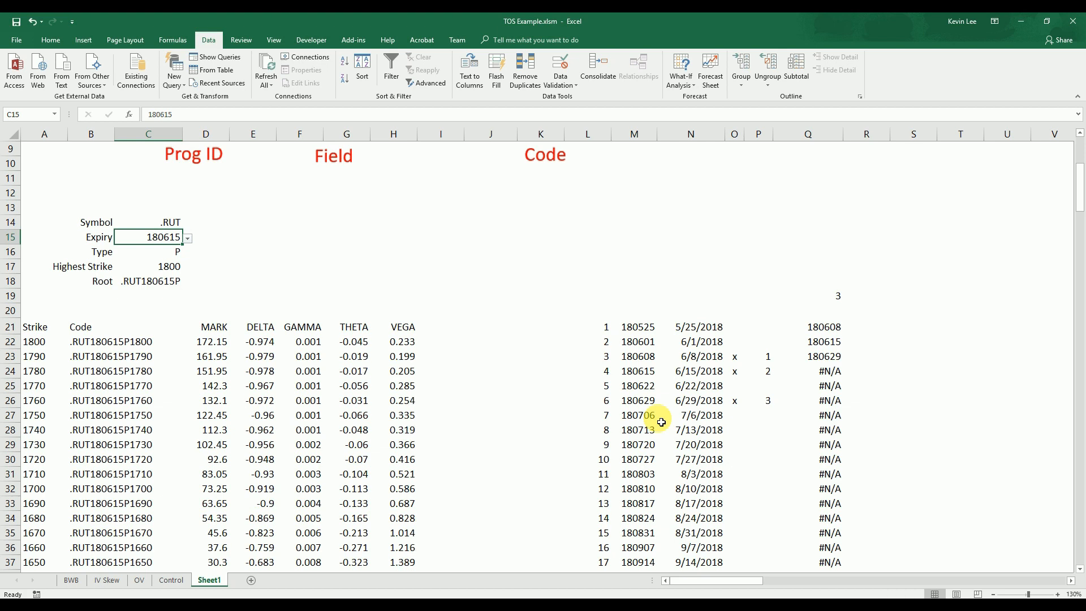
pyautogui.click(554, 345)
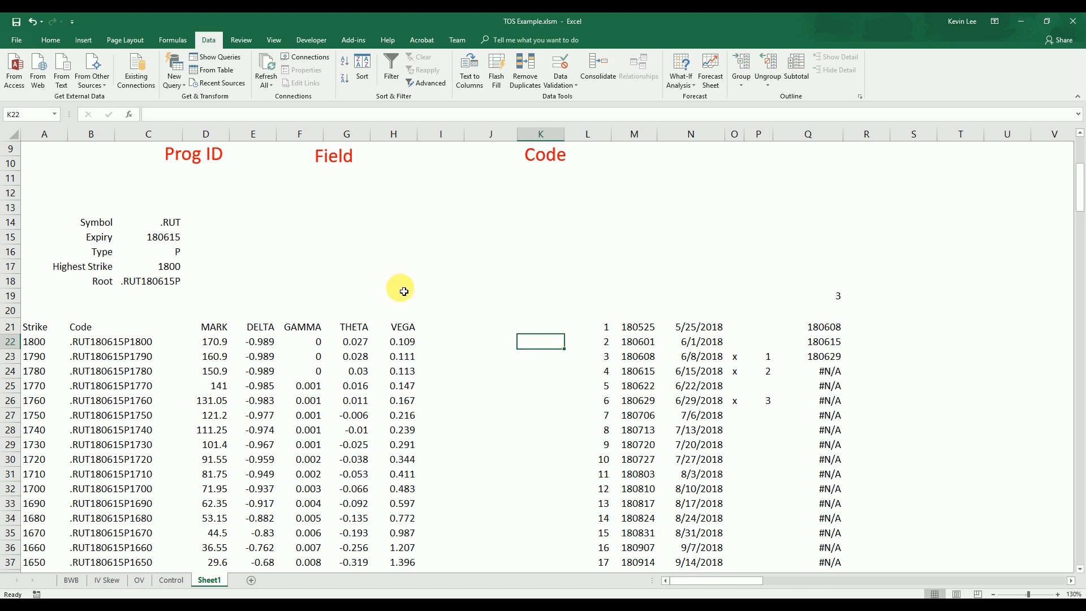
pyautogui.click(170, 241)
pyautogui.click(188, 240)
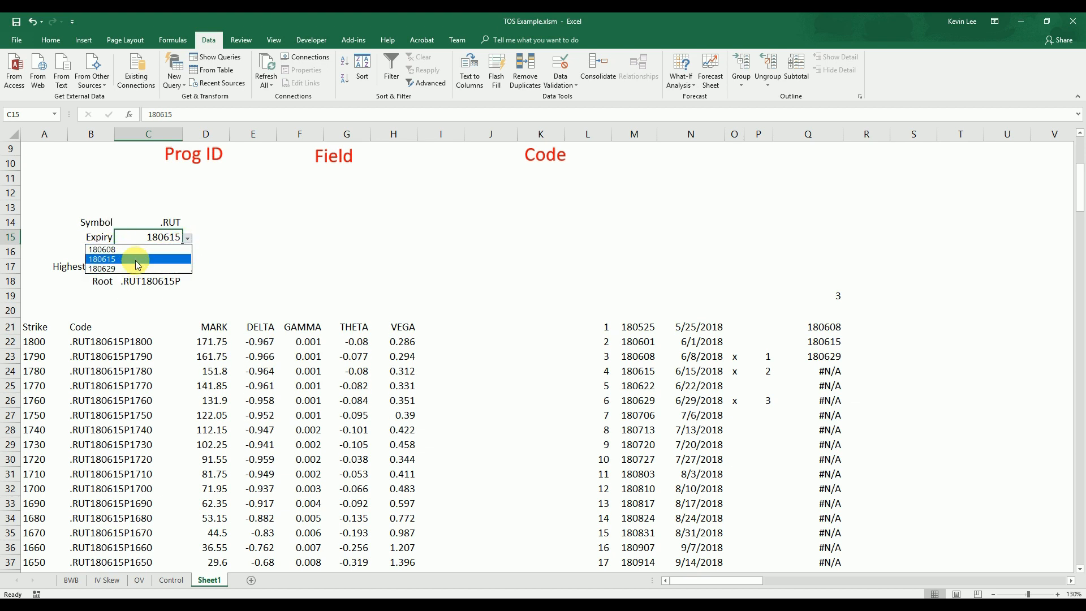
pyautogui.press('Escape')
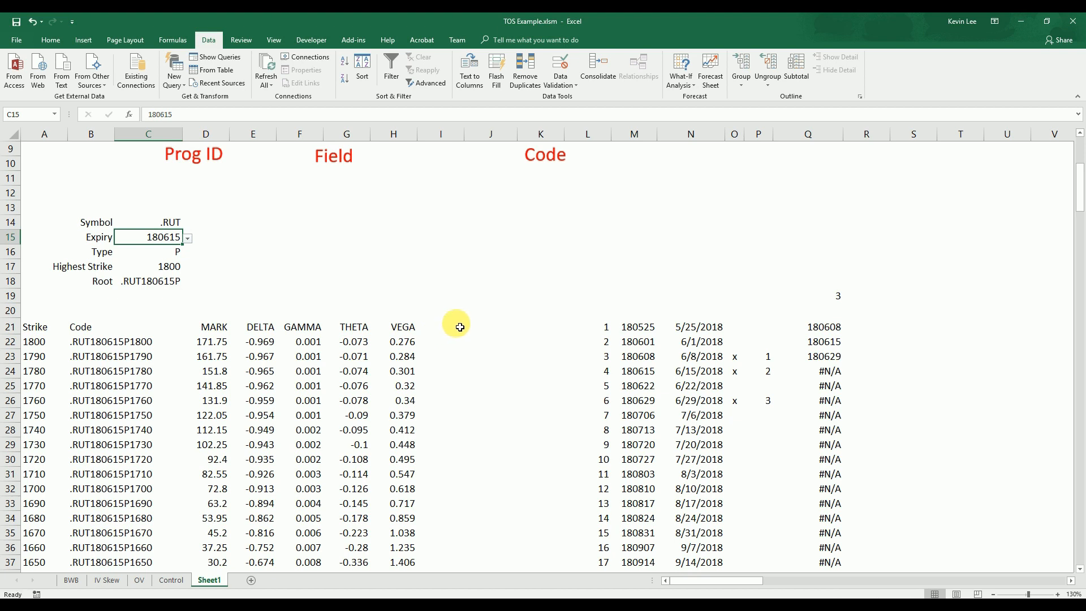
# Go through the field headers MARK, DELTA, GAMMA, THETA and VEGA in D21:H21 one by one.
pyautogui.click(213, 327)
pyautogui.click(260, 328)
pyautogui.click(305, 328)
pyautogui.click(354, 326)
pyautogui.click(399, 326)
pyautogui.click(430, 263)
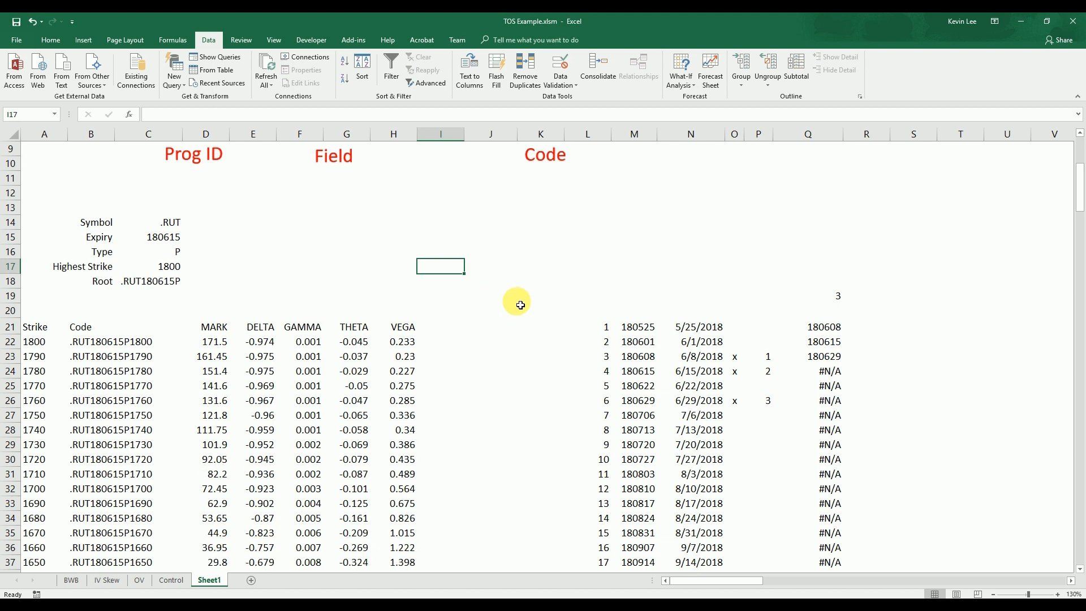
# Copy the field headers in D21:H21 and paste them transposed as a vertical list starting at J14.
pyautogui.moveTo(401, 326); pyautogui.dragTo(216, 326)
pyautogui.hotkey('ctrl', 'c')
pyautogui.click(486, 225)
pyautogui.rightClick(486, 226)
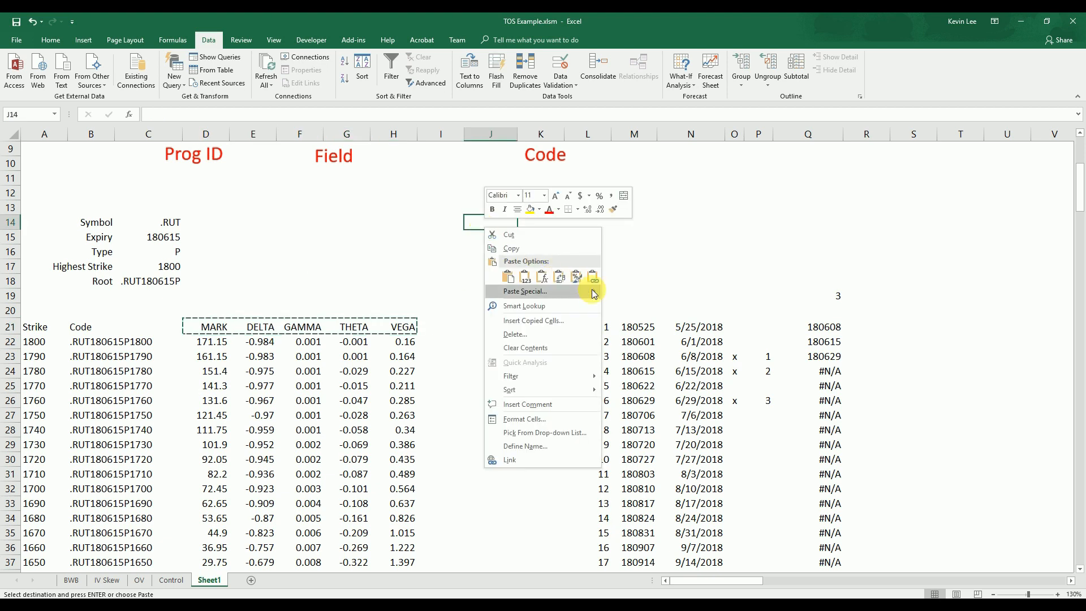
pyautogui.moveTo(593, 292)
pyautogui.click(642, 393)
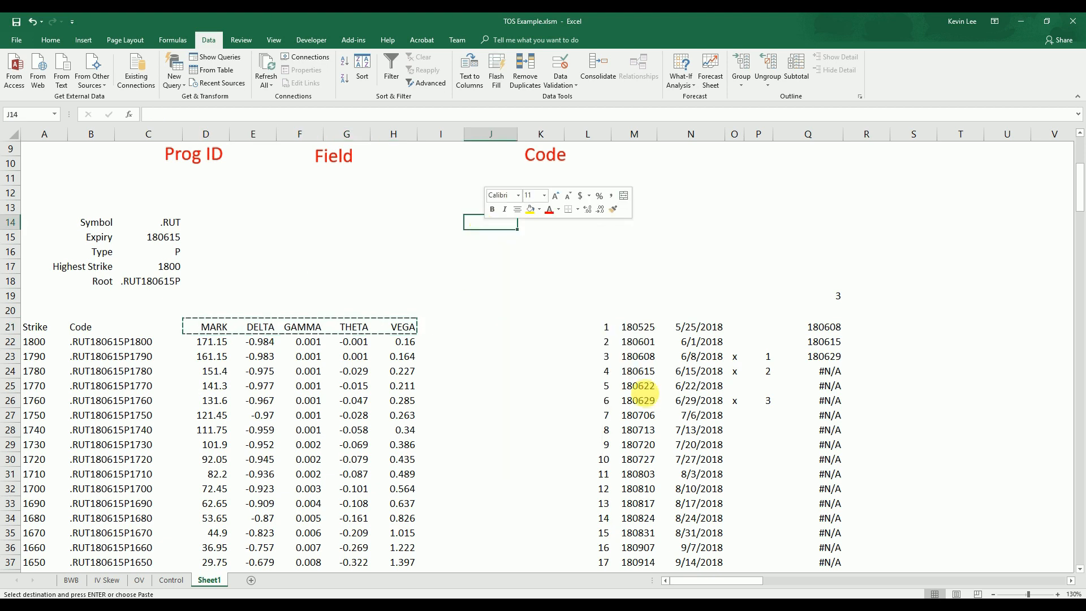
pyautogui.click(654, 447)
pyautogui.click(691, 466)
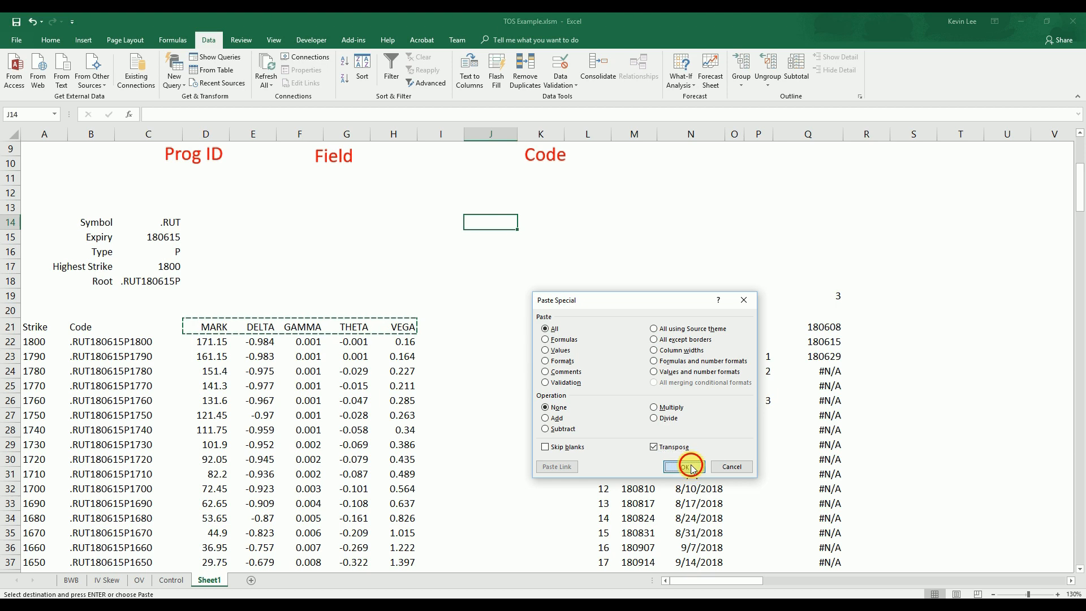
pyautogui.click(495, 385)
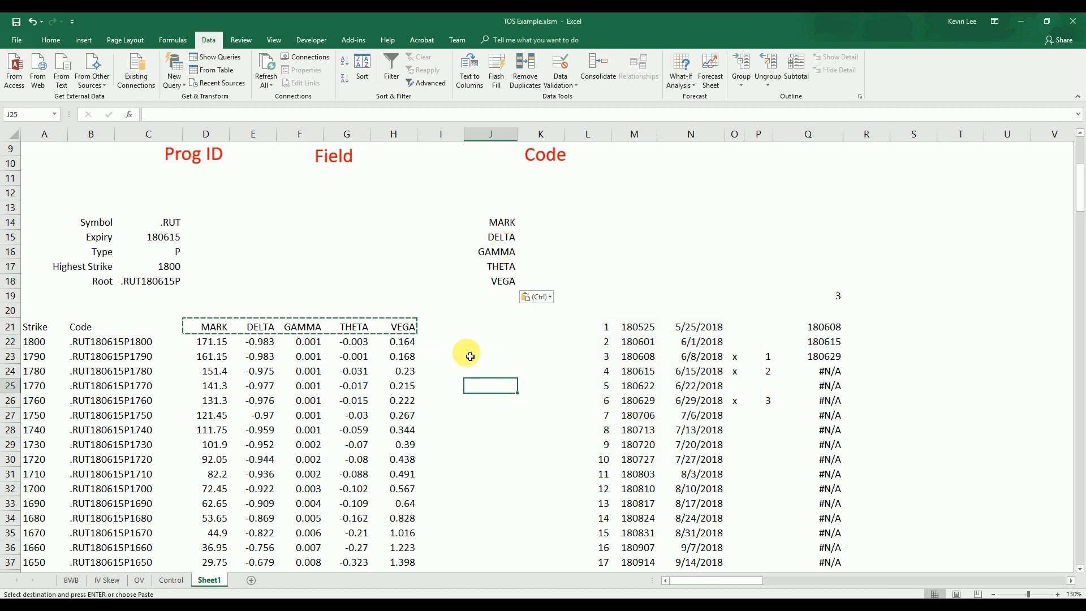
pyautogui.press('Escape')
pyautogui.click(467, 328)
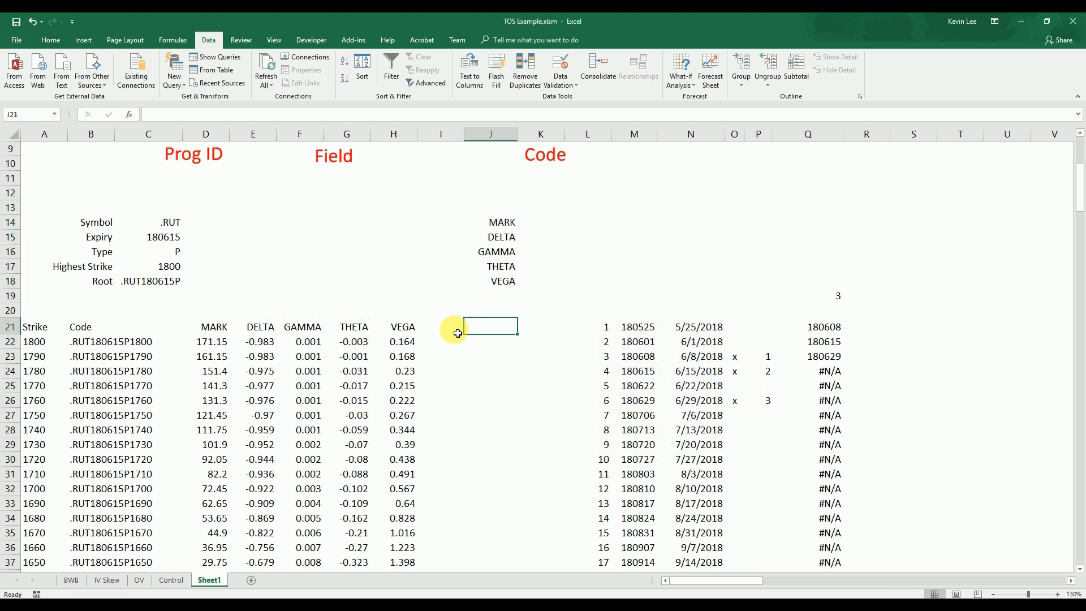
# Add list data validation to the VEGA header in H21 with the source =$J$14:$J$18.
pyautogui.click(415, 333)
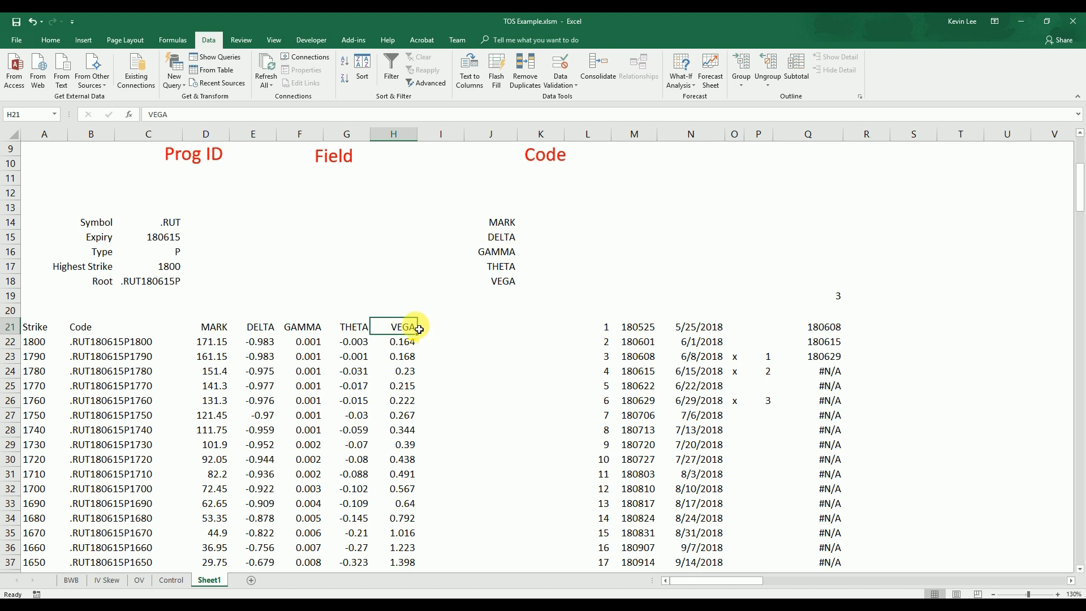
pyautogui.click(584, 96)
pyautogui.click(415, 470)
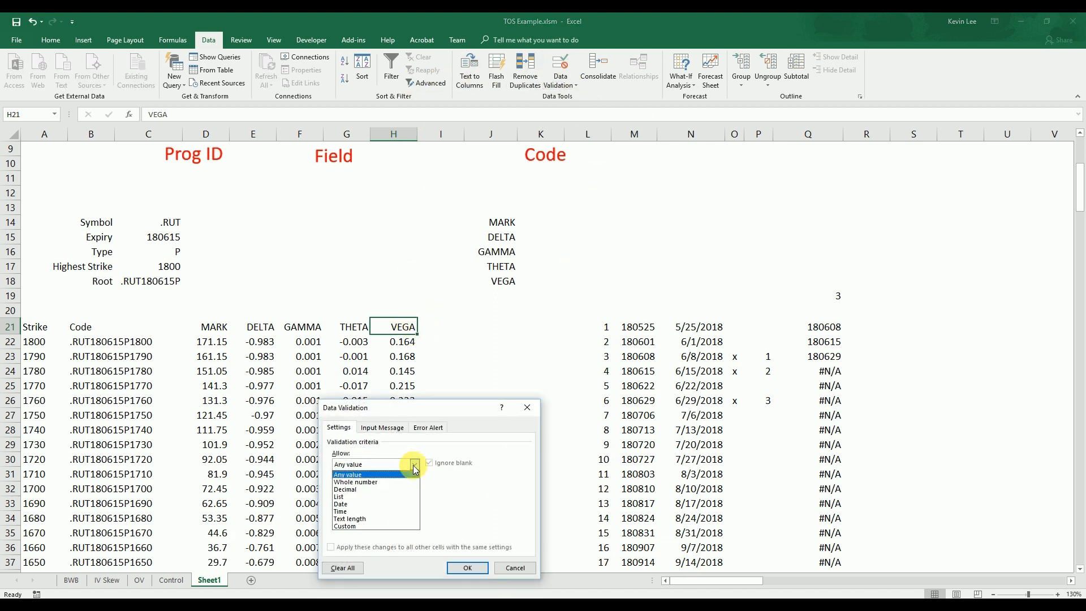
pyautogui.click(383, 499)
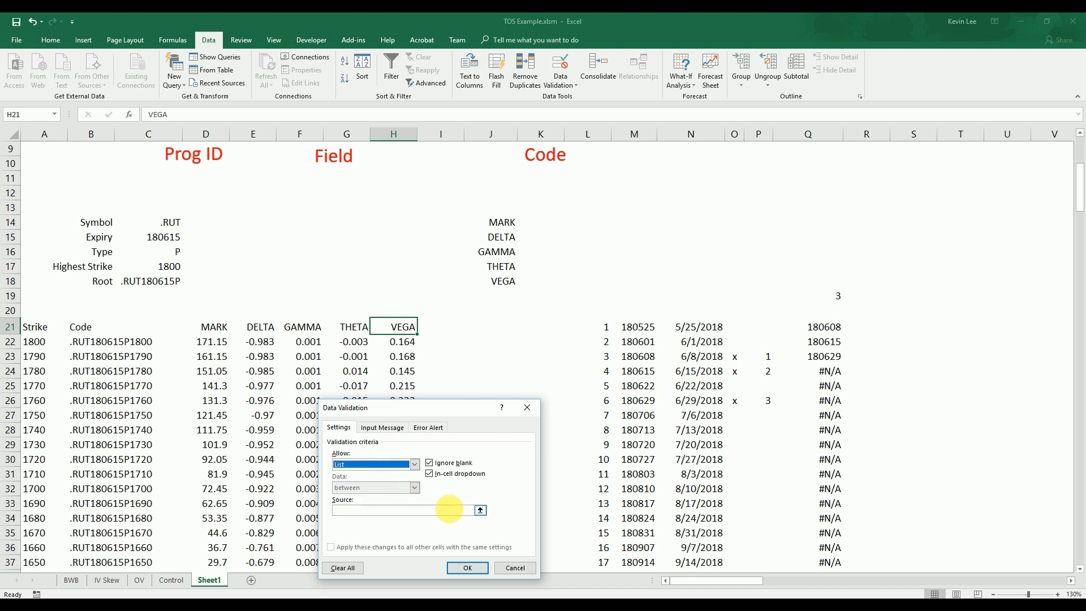
pyautogui.click(449, 510)
pyautogui.click(510, 228)
pyautogui.moveTo(510, 228); pyautogui.dragTo(515, 282)
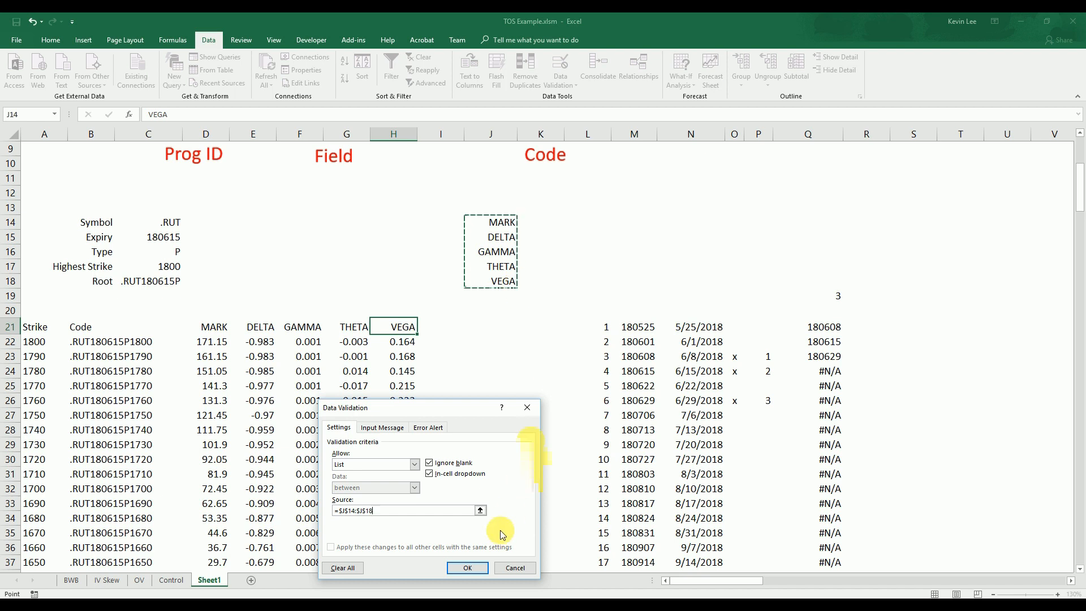
pyautogui.click(468, 567)
# Test the H21 header dropdown by choosing DELTA, MARK and GAMMA in turn, ending on DELTA.
pyautogui.click(422, 328)
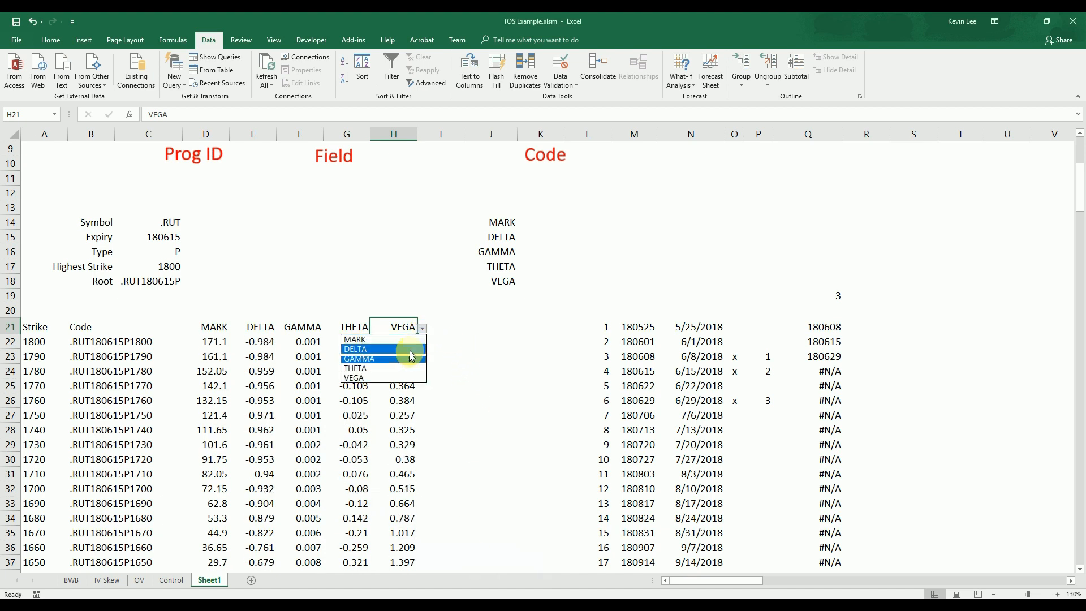
pyautogui.click(411, 348)
pyautogui.click(422, 328)
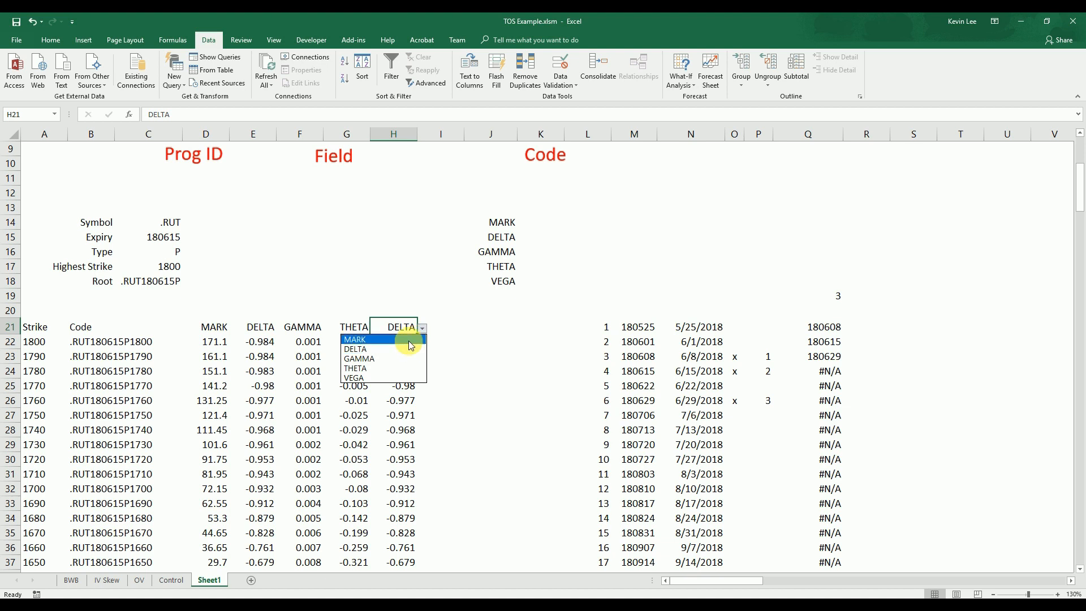
pyautogui.click(409, 341)
pyautogui.click(422, 331)
pyautogui.click(411, 356)
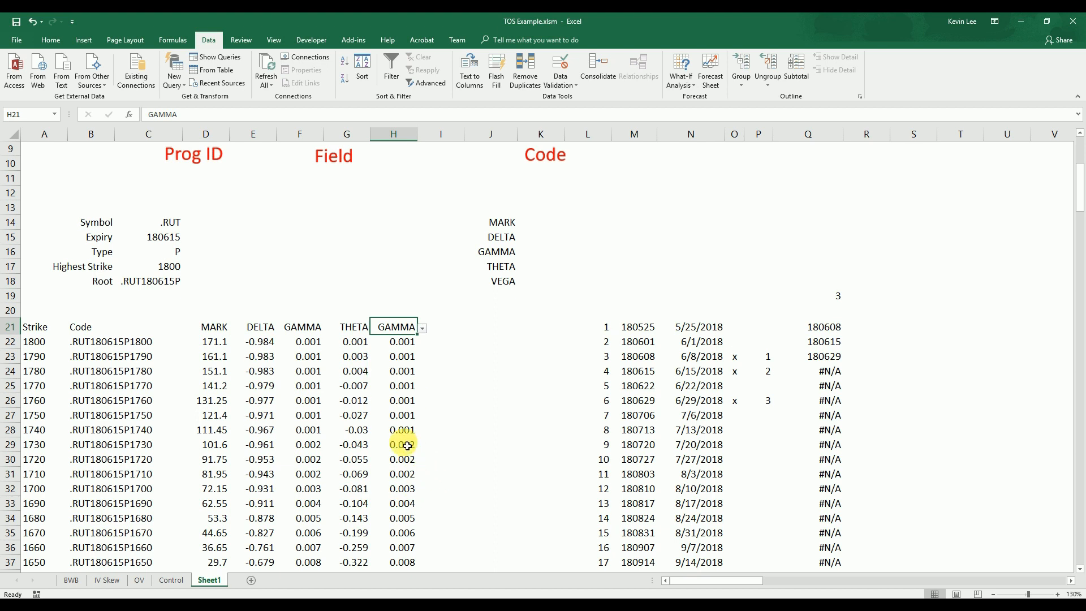
pyautogui.click(422, 329)
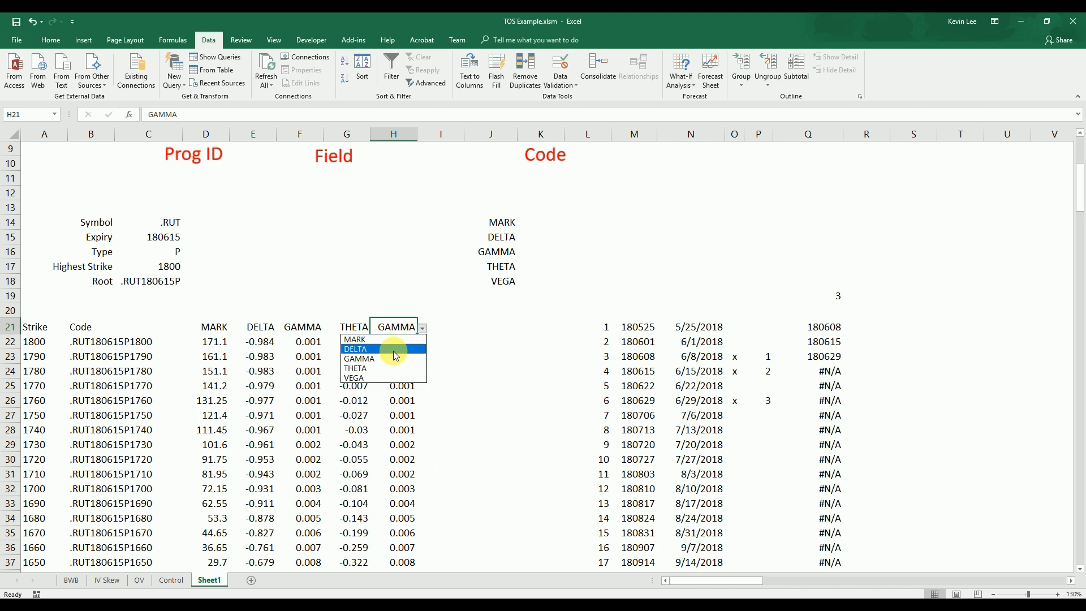
pyautogui.click(394, 350)
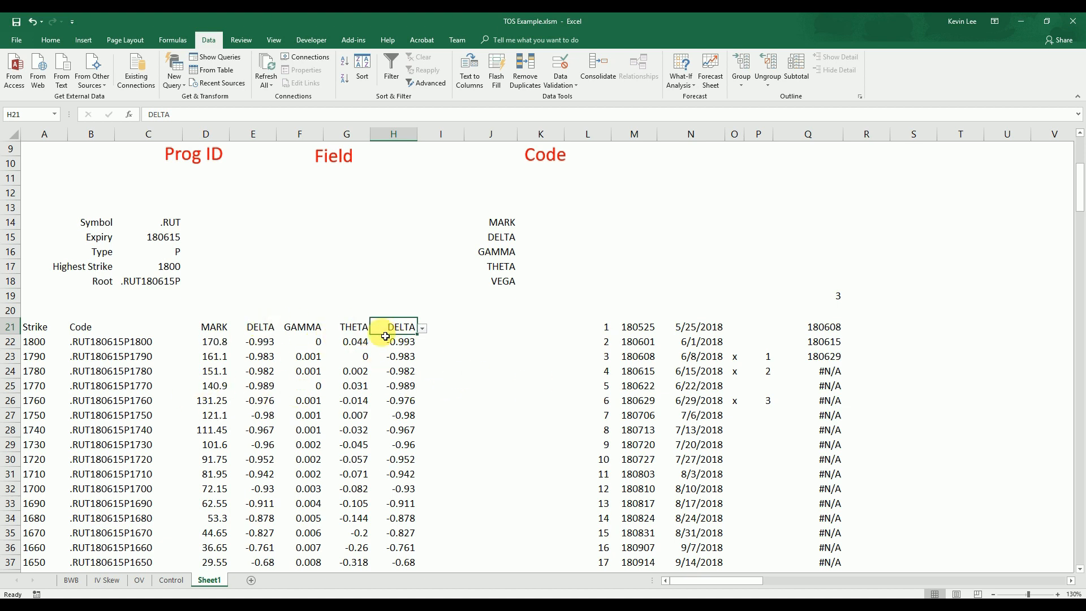
pyautogui.click(469, 362)
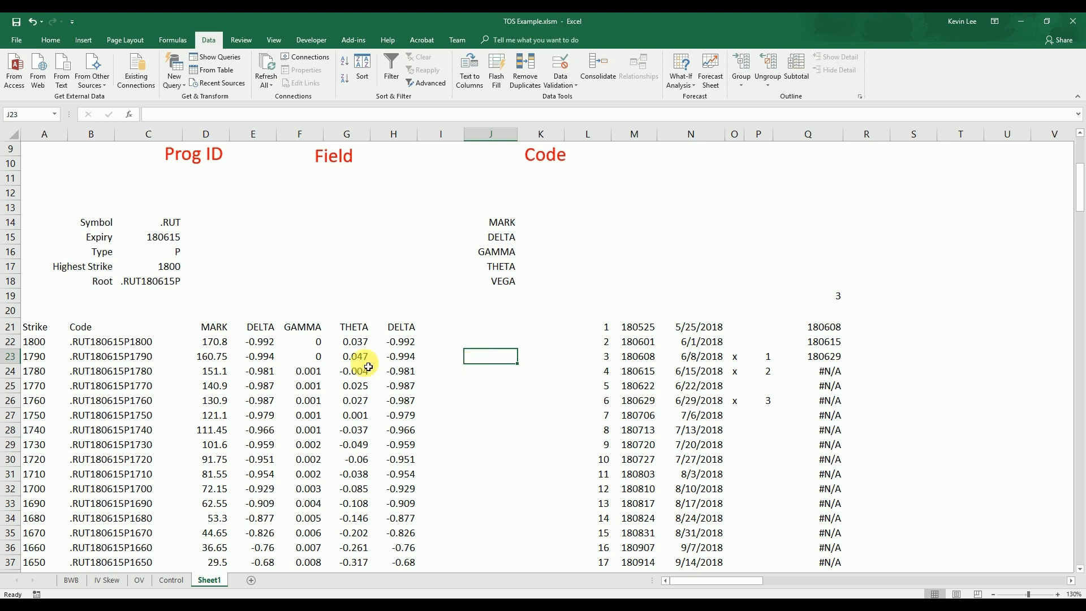
# Inspect the formula that builds the option code in B23.
pyautogui.click(136, 355)
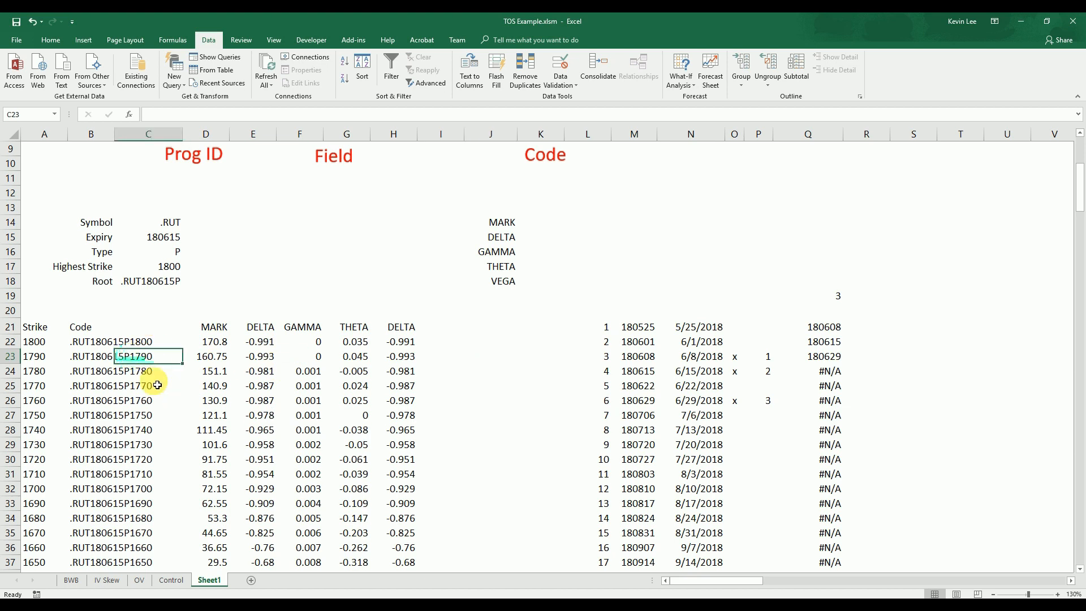
pyautogui.click(92, 360)
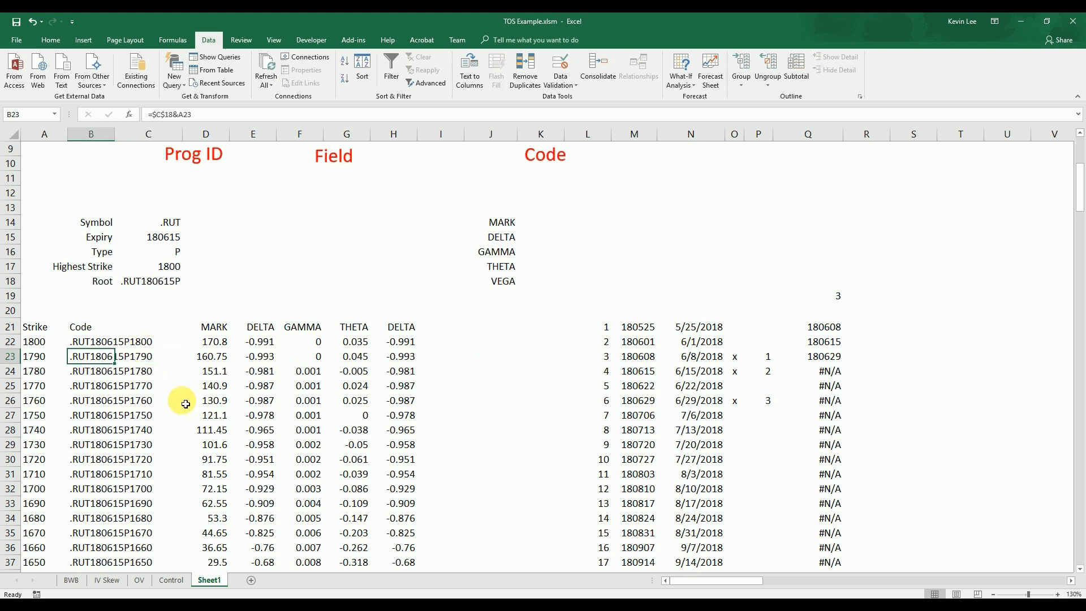